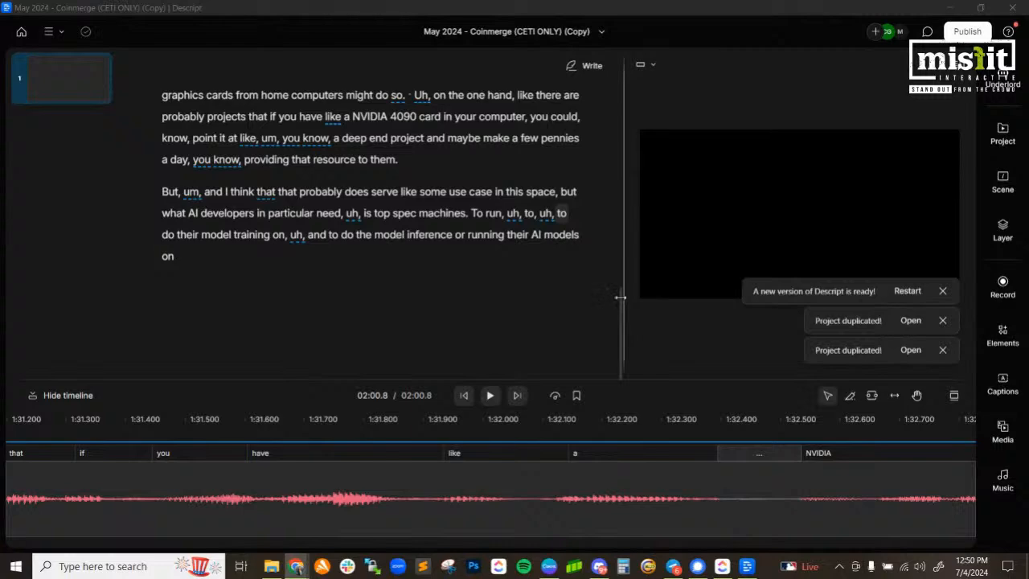
- Dismiss the new-version notification and both project-duplicated notifications
scroll(620, 290, up, 1)
scroll(620, 290, up, 15)
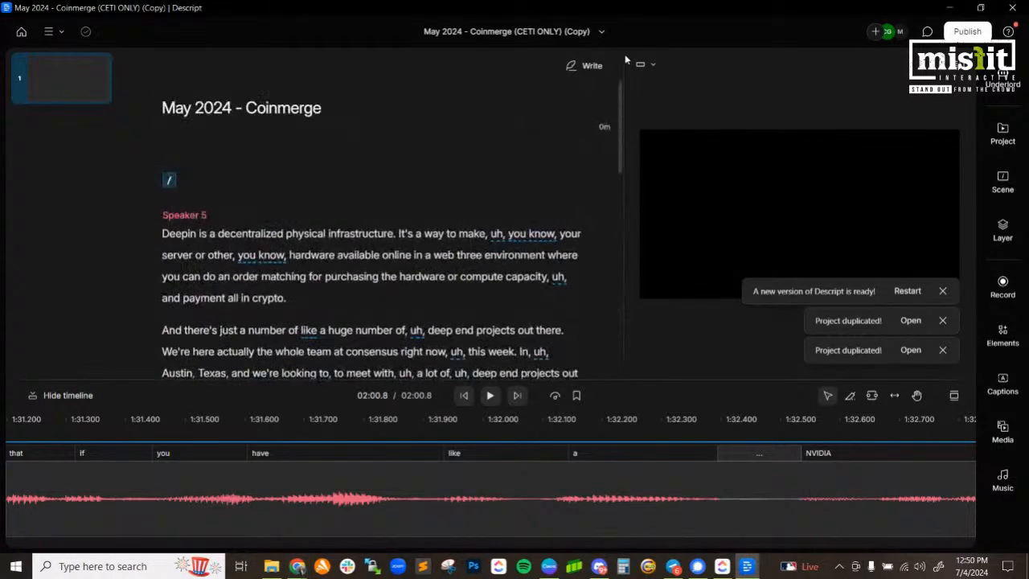
click(248, 257)
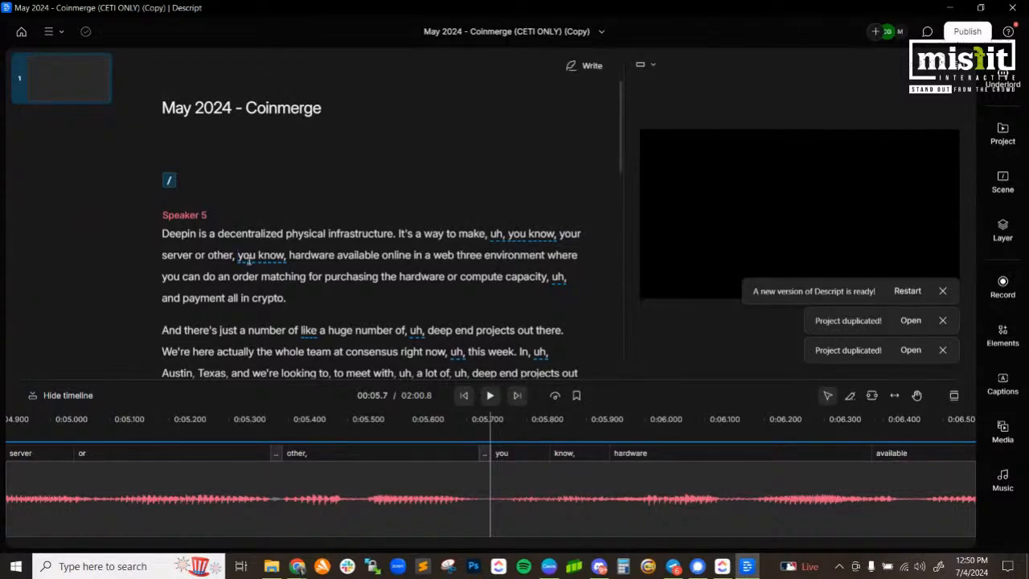
scroll(172, 242, down, 5)
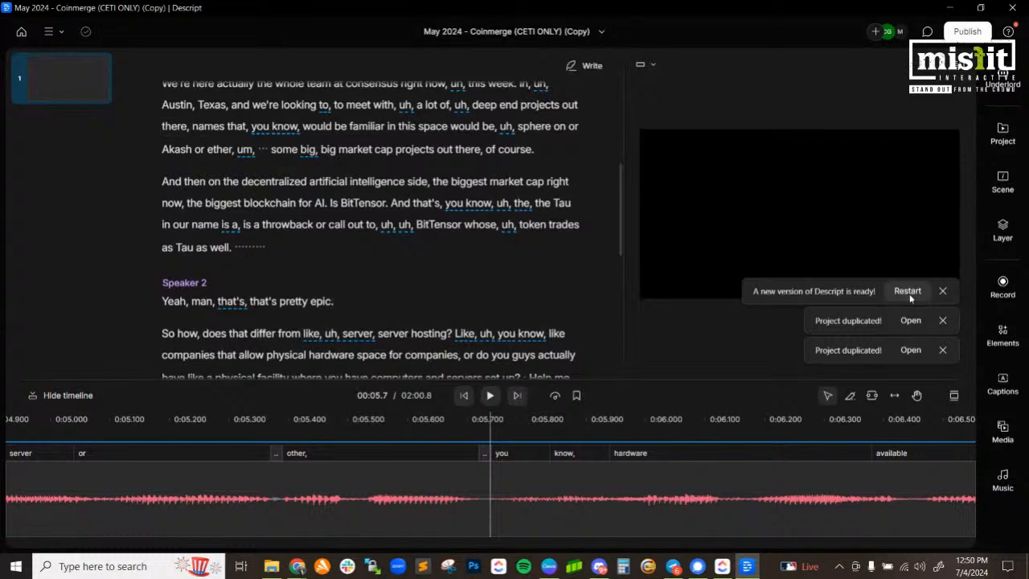
click(942, 291)
click(943, 322)
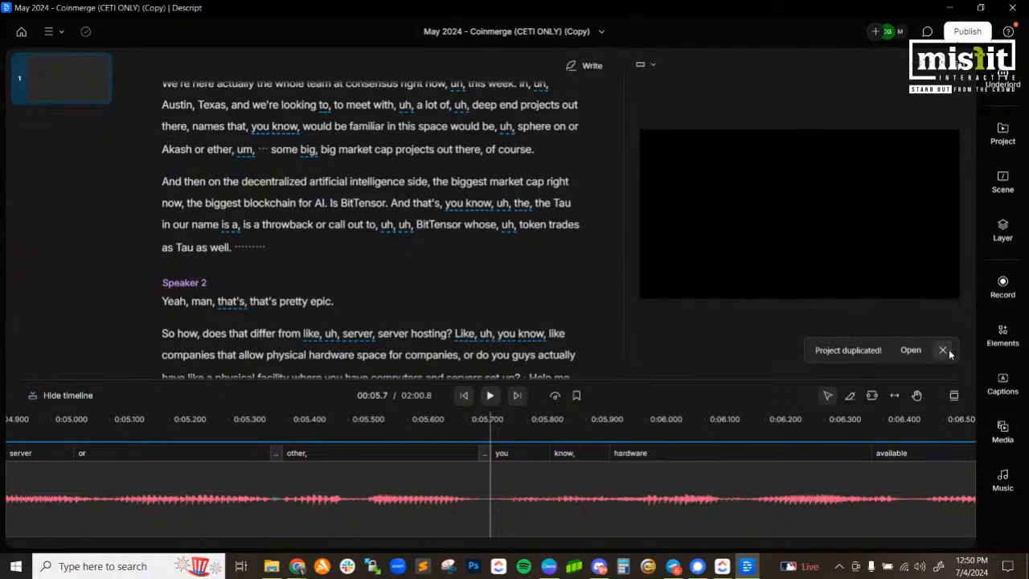
click(942, 350)
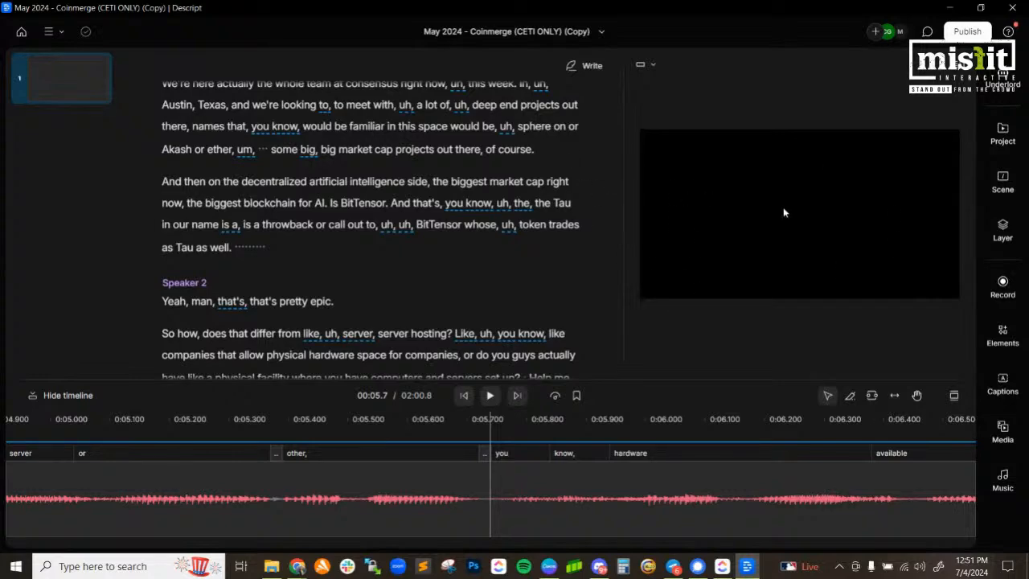
- Display the Underlord AI tools and read through the transcript, examining its underlined filler words and speaker sections
click(1003, 74)
double_click(426, 288)
scroll(428, 322, up, 5)
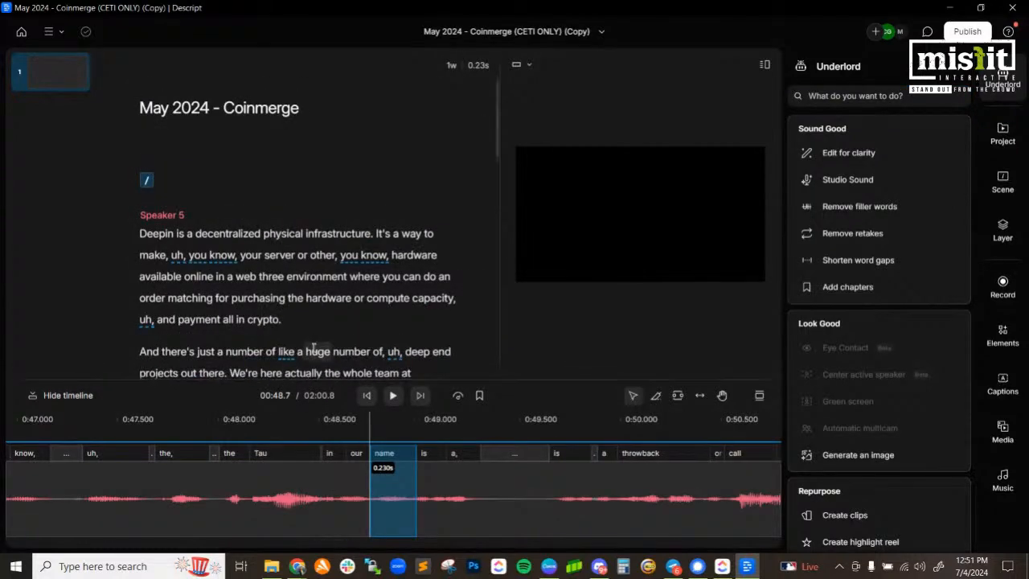
scroll(303, 297, down, 5)
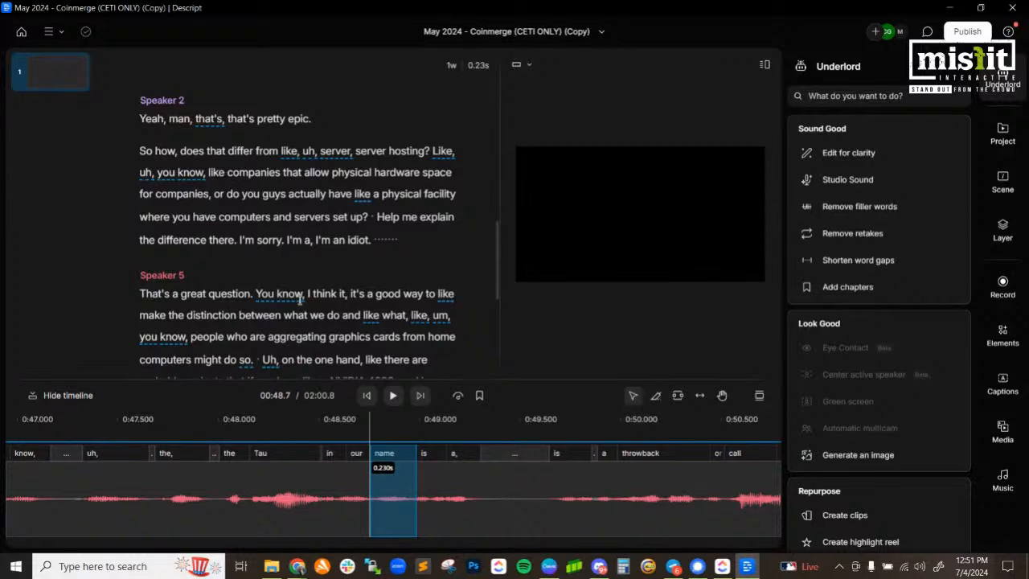
click(248, 196)
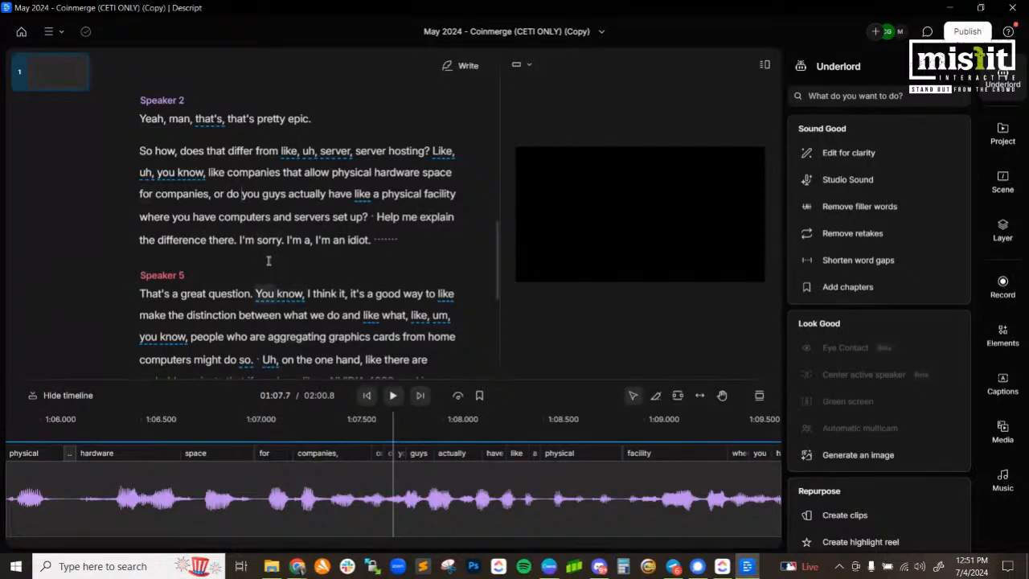
scroll(265, 241, up, 10)
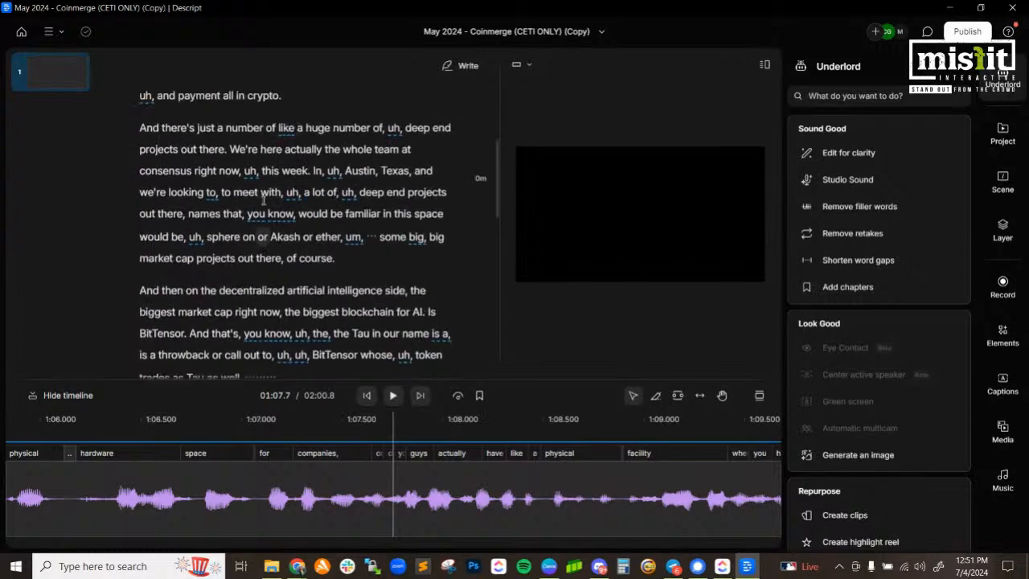
click(165, 237)
scroll(193, 241, down, 3)
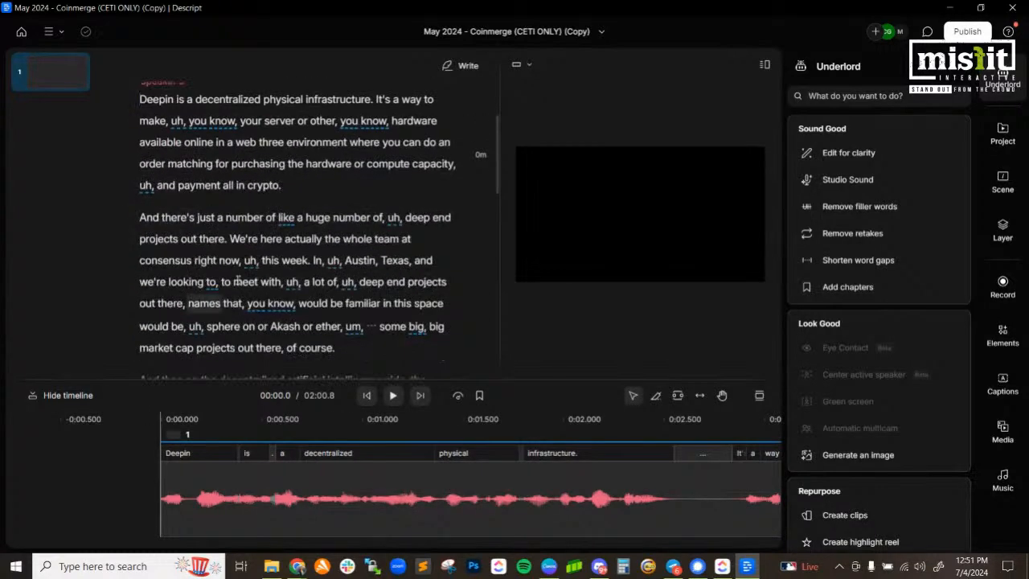
scroll(229, 252, up, 3)
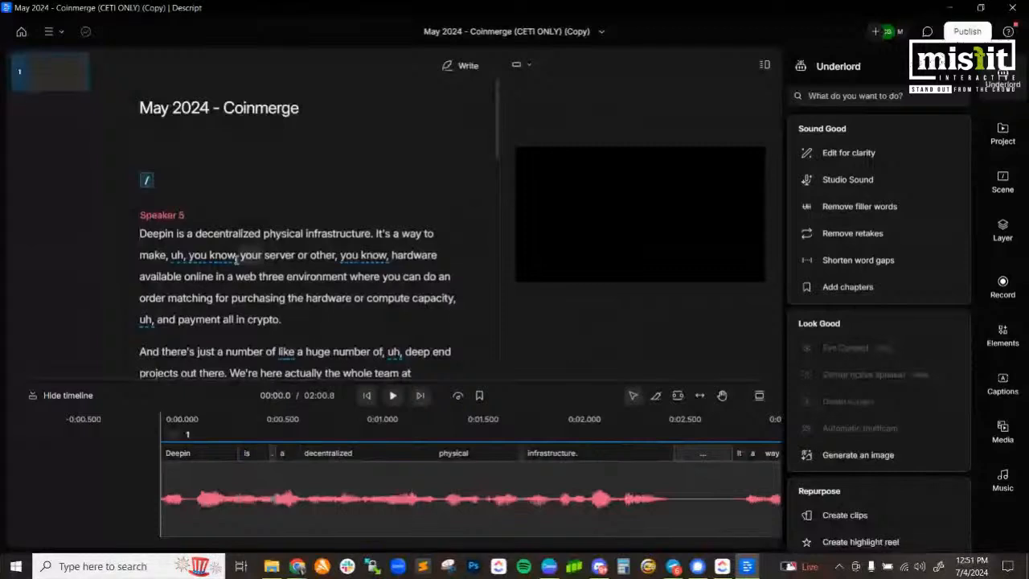
scroll(236, 257, down, 1)
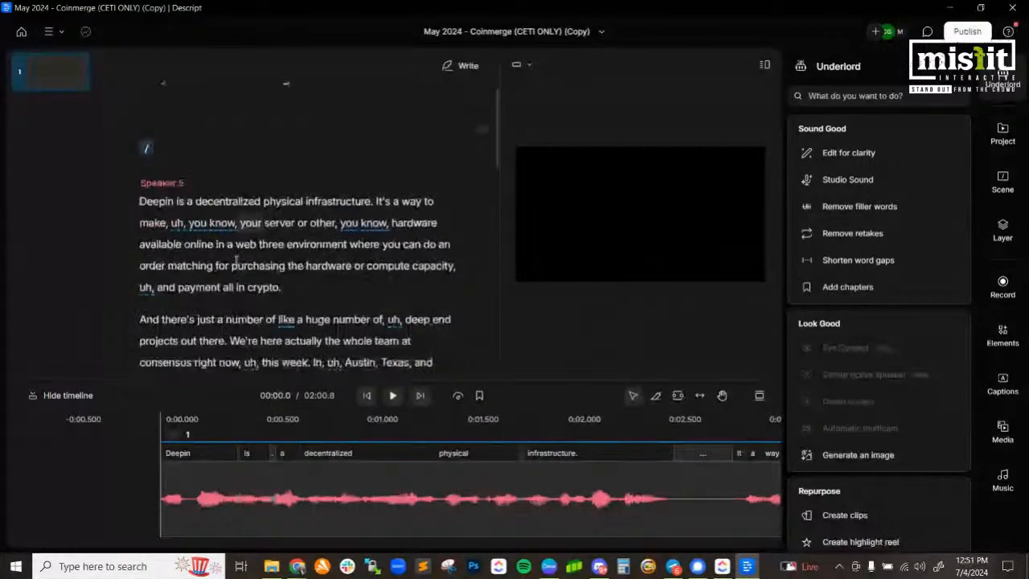
scroll(235, 259, down, 3)
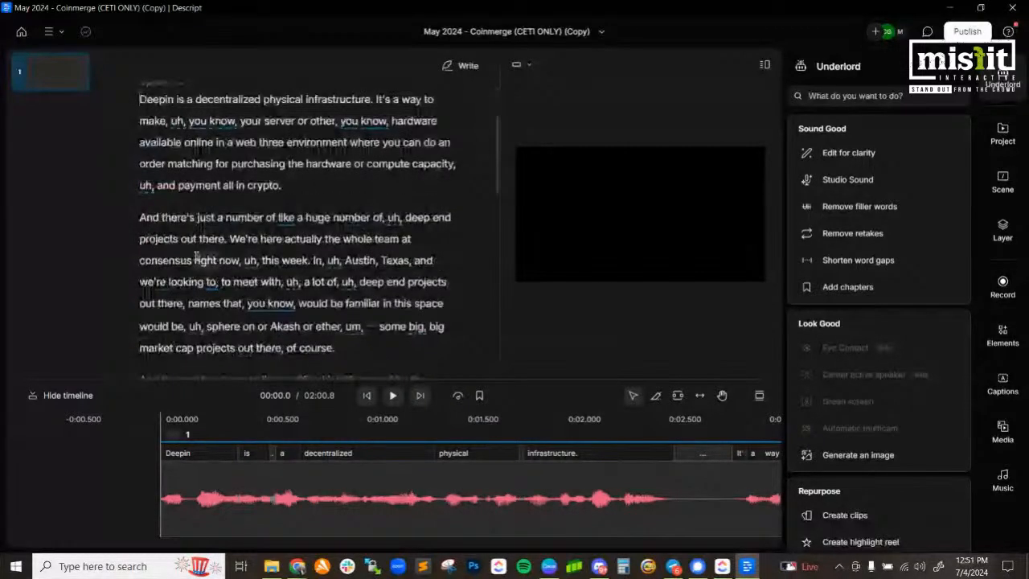
scroll(196, 257, down, 8)
scroll(278, 175, down, 12)
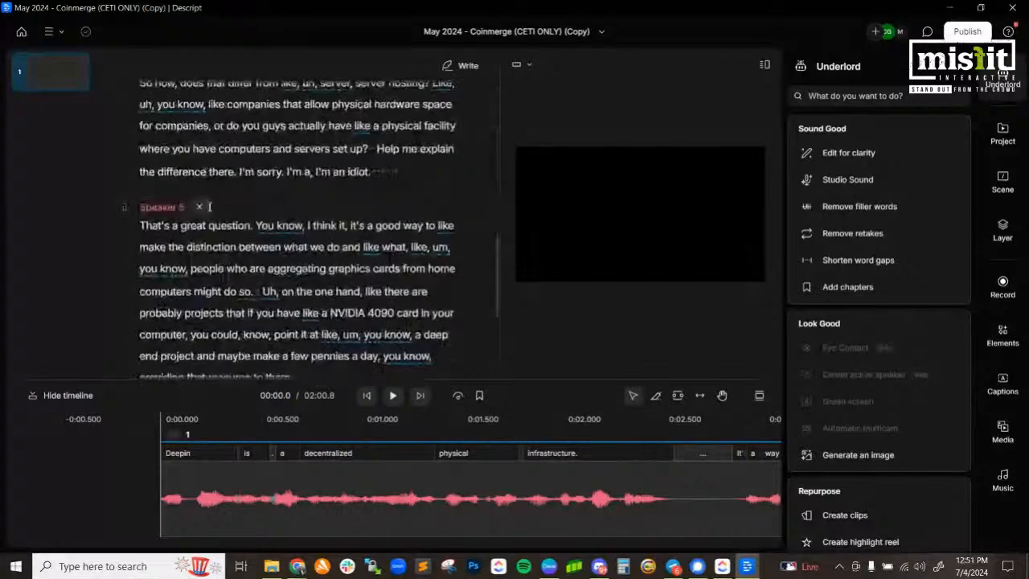
scroll(255, 229, up, 20)
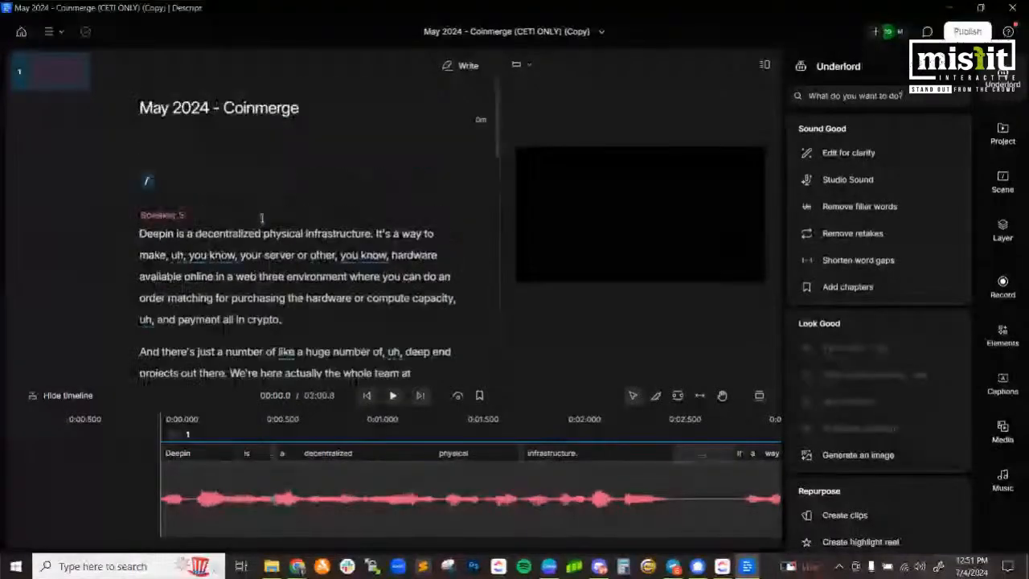
scroll(258, 241, down, 2)
scroll(265, 233, down, 2)
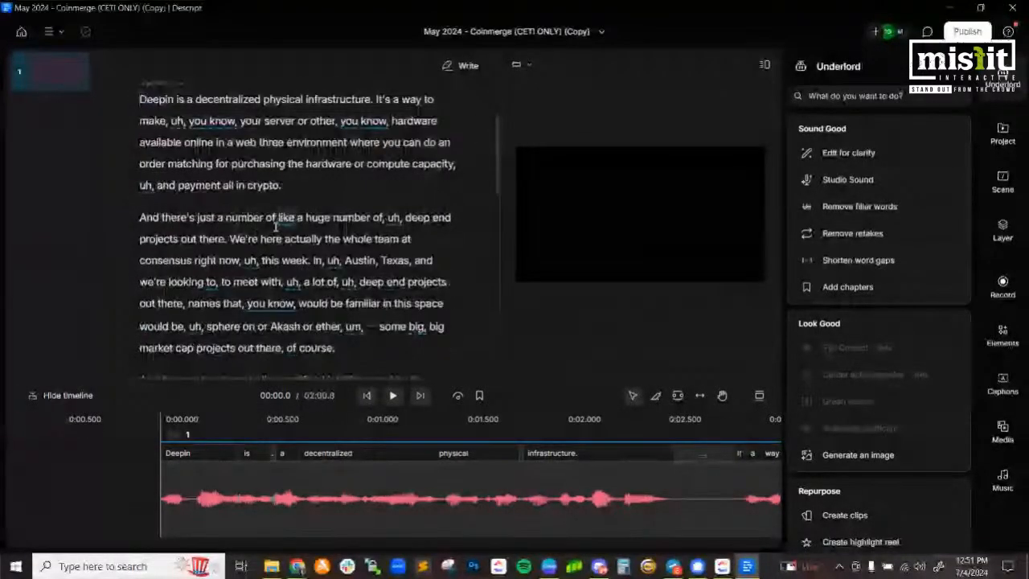
scroll(275, 227, up, 4)
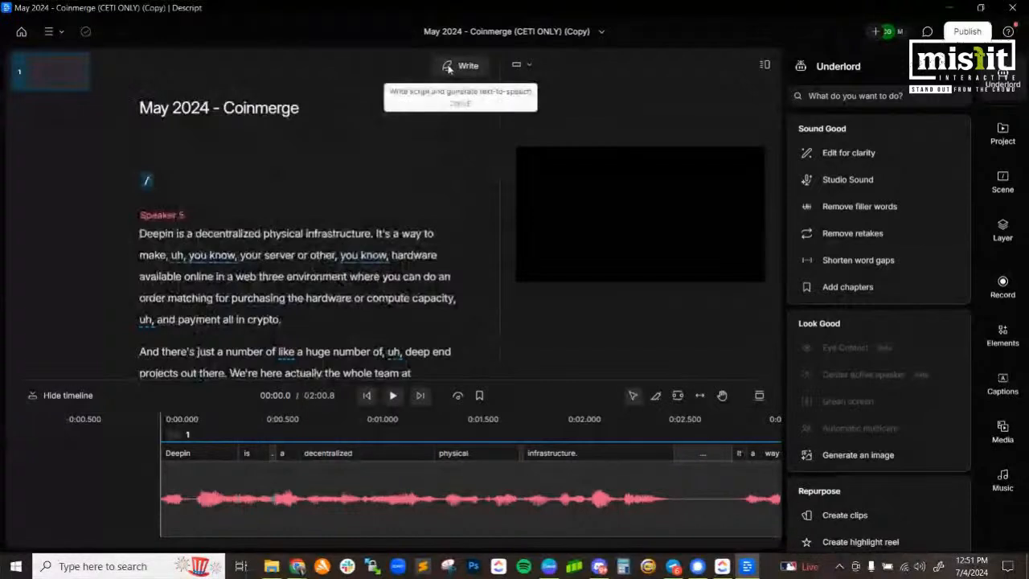
scroll(254, 156, down, 2)
drag(254, 156, 336, 284)
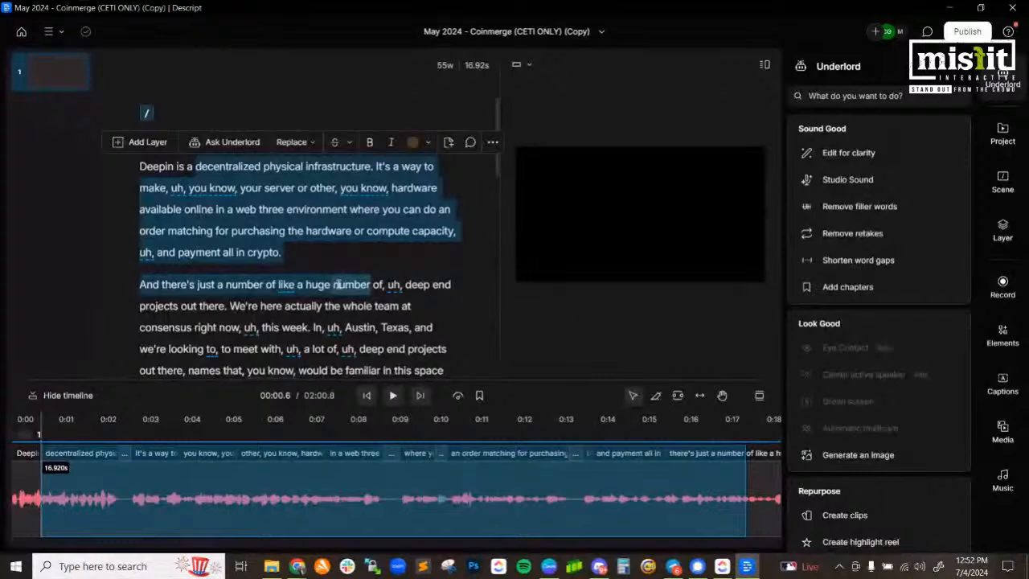
click(263, 188)
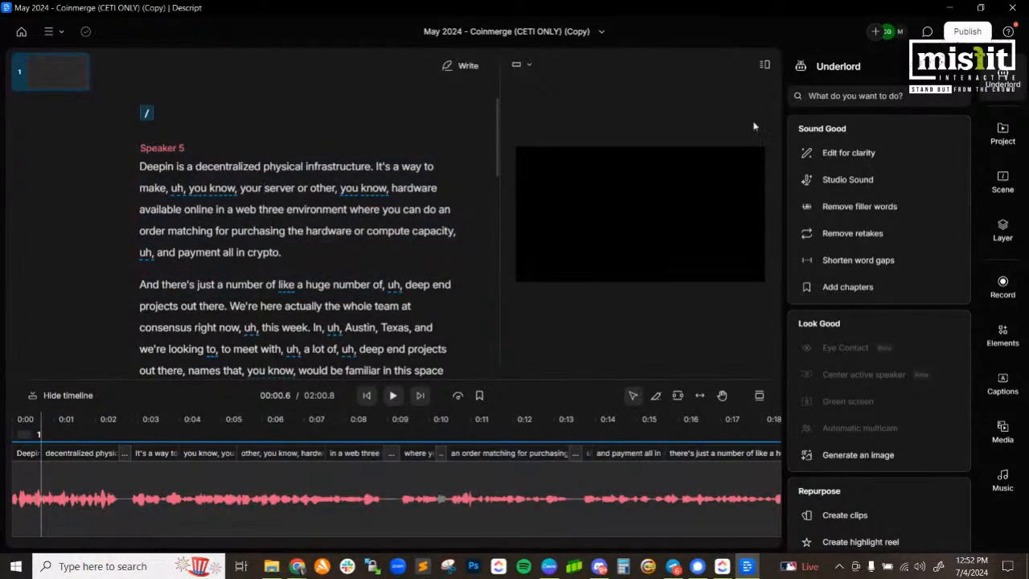
- Run Underlord's Remove filler words tool to find all filler words in the transcript
click(997, 79)
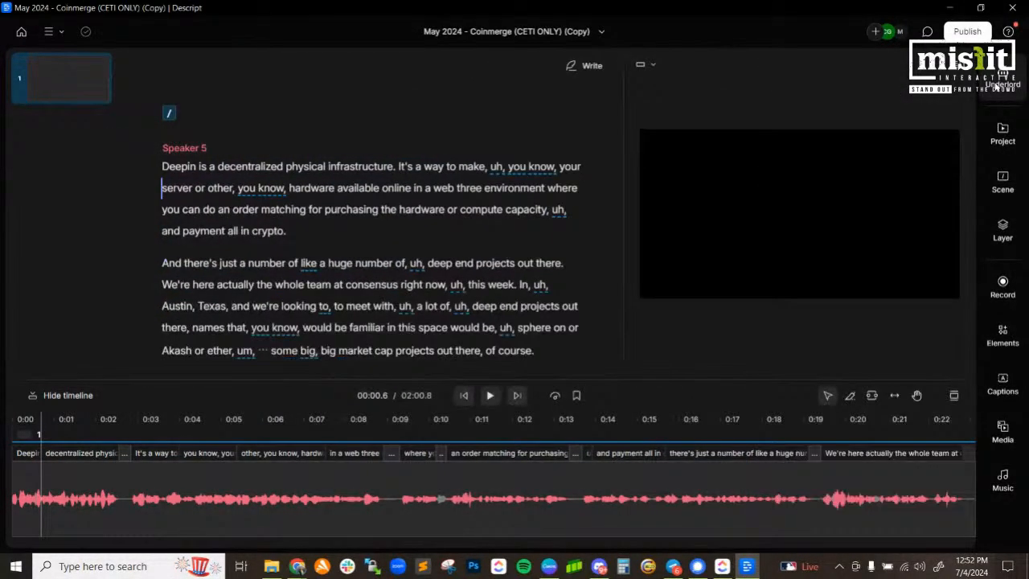
click(1001, 79)
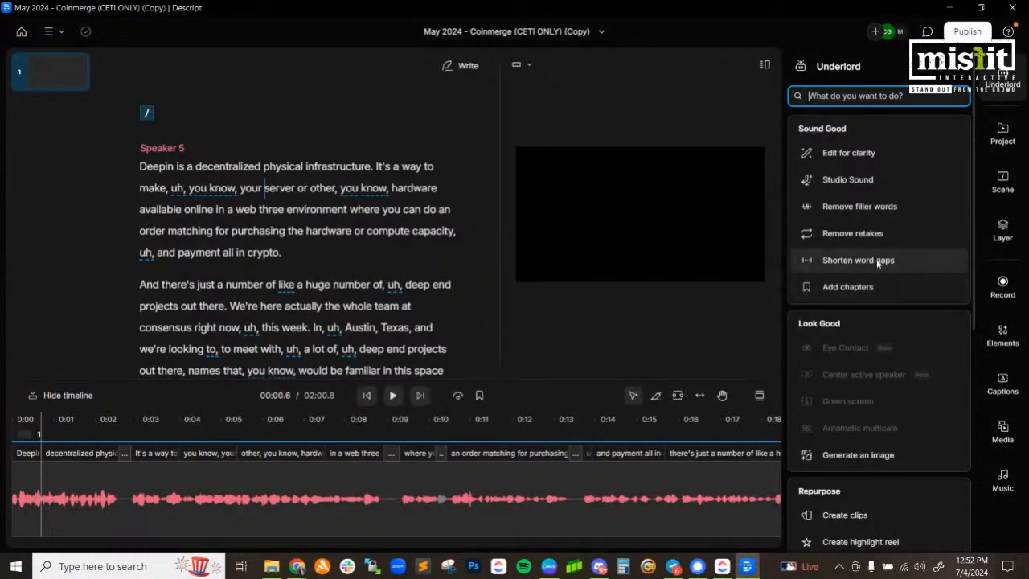
click(854, 207)
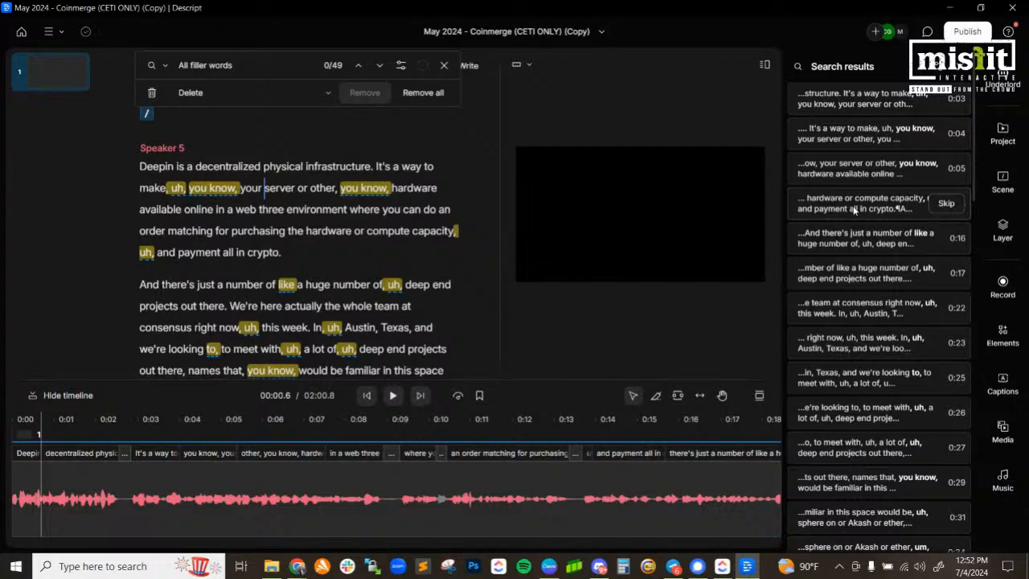
- Review the highlighted filler words throughout the transcript and the search results, and delete all of them
scroll(369, 262, down, 3)
scroll(368, 261, down, 8)
scroll(347, 283, up, 12)
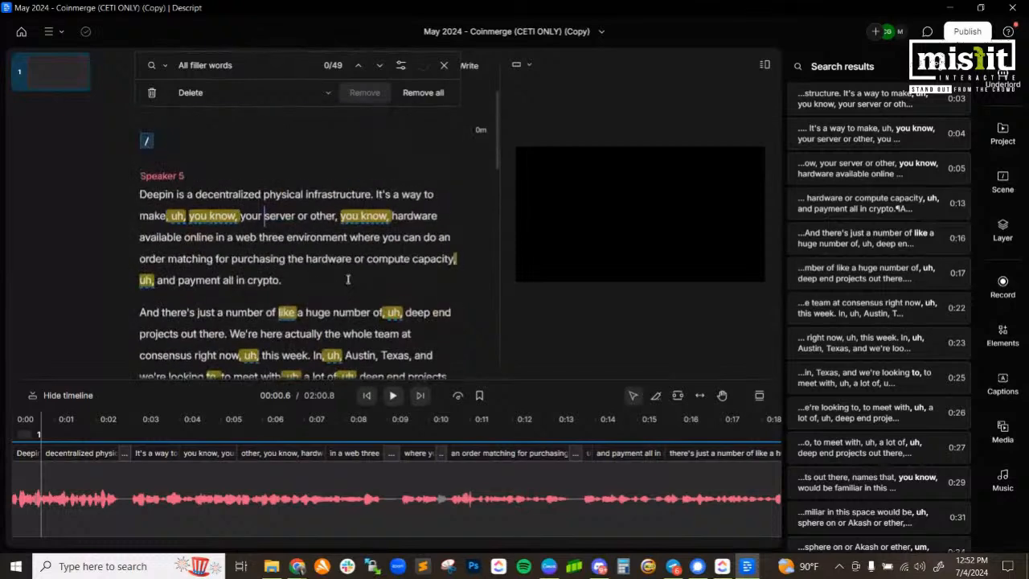
scroll(347, 279, up, 1)
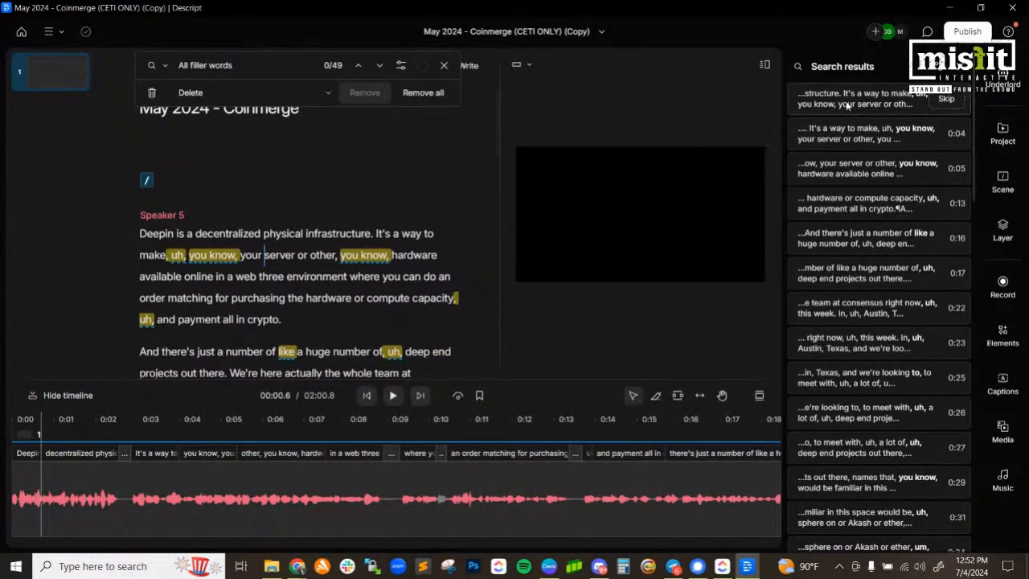
scroll(872, 402, down, 10)
scroll(857, 423, up, 10)
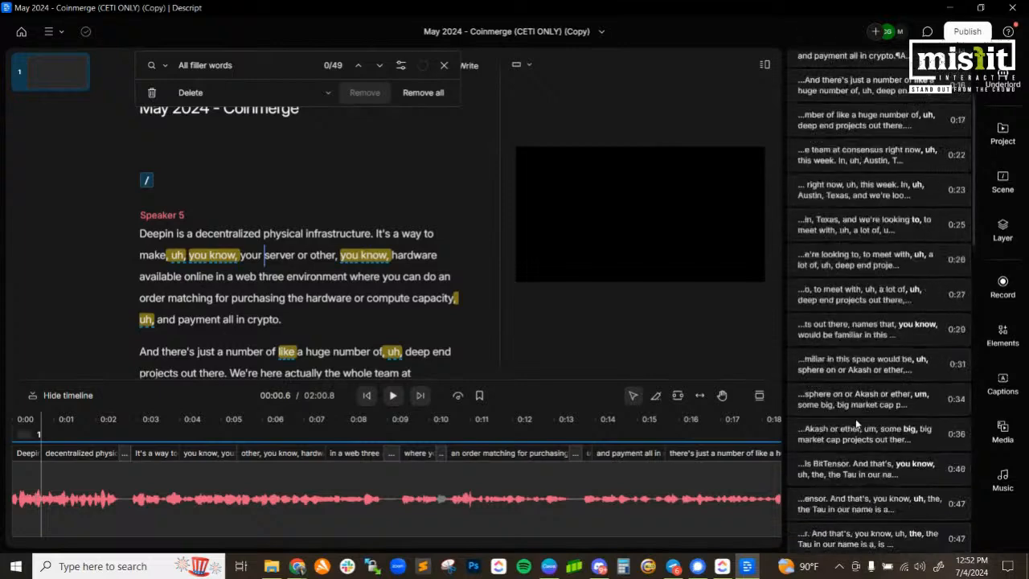
scroll(323, 263, down, 8)
scroll(323, 264, down, 3)
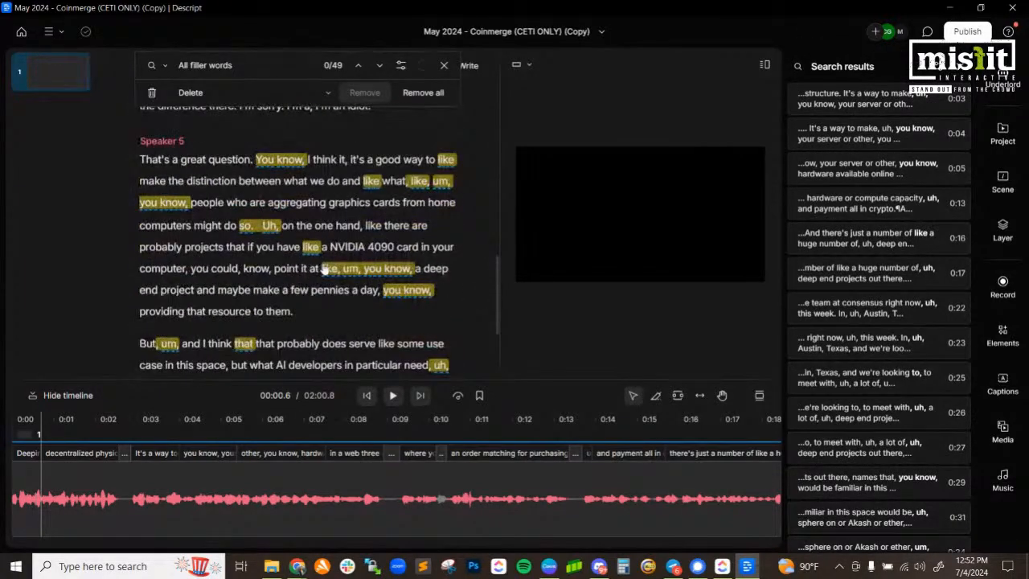
scroll(378, 225, up, 1)
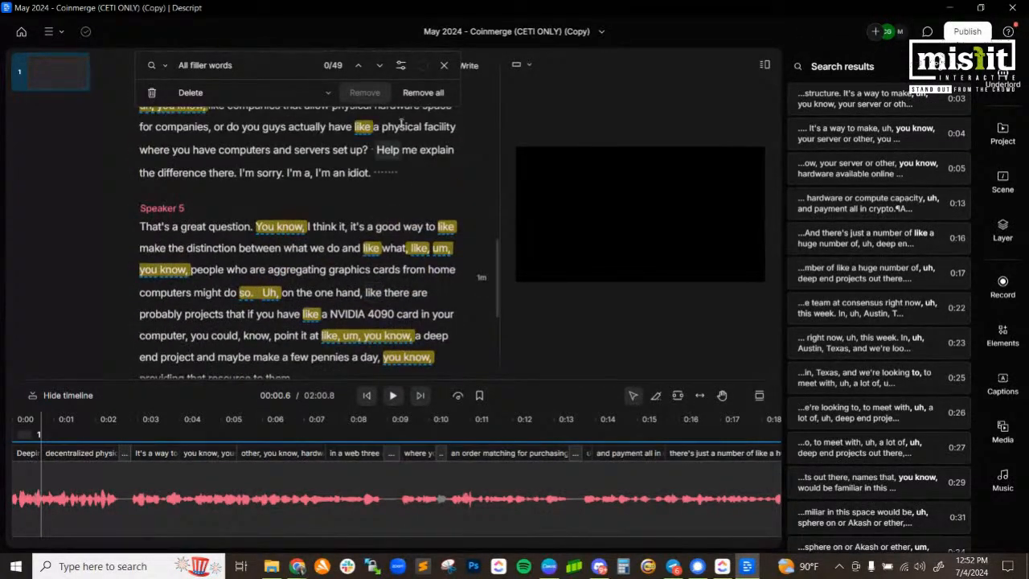
scroll(410, 111, up, 4)
scroll(410, 111, up, 5)
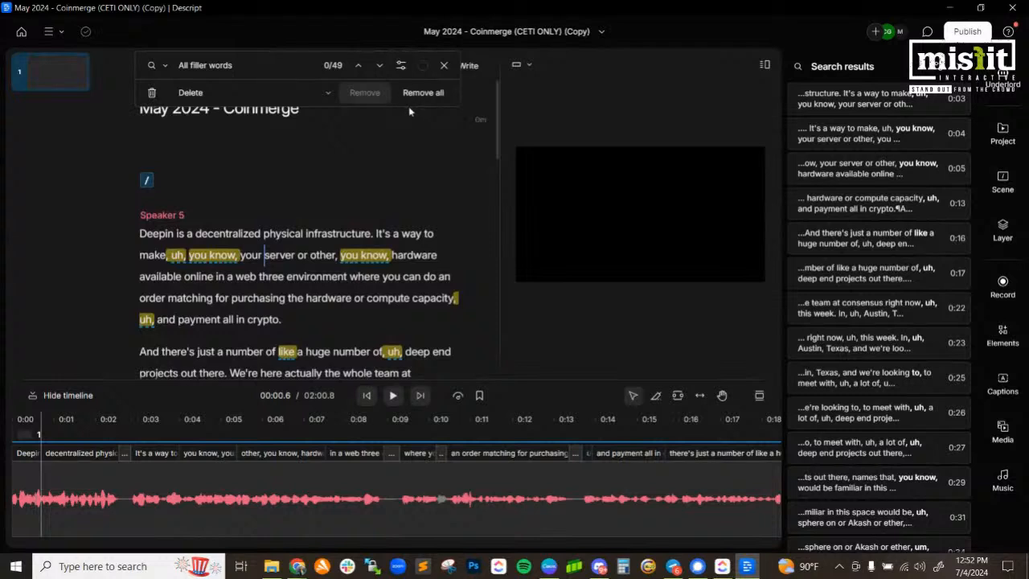
click(422, 92)
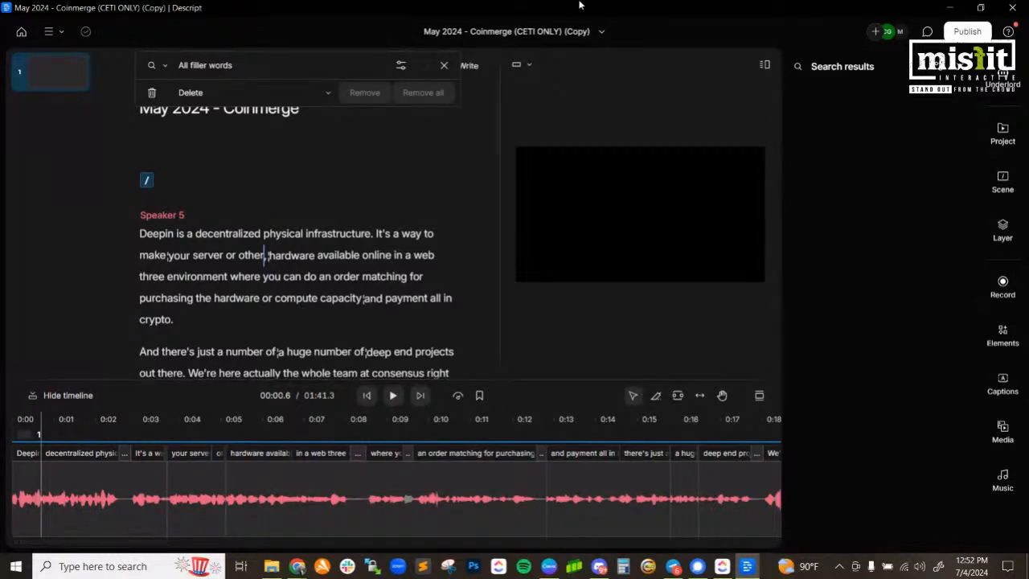
- Find word gaps of 1 second or more with Underlord's Shorten word gaps tool and try to delete all of them
click(1003, 75)
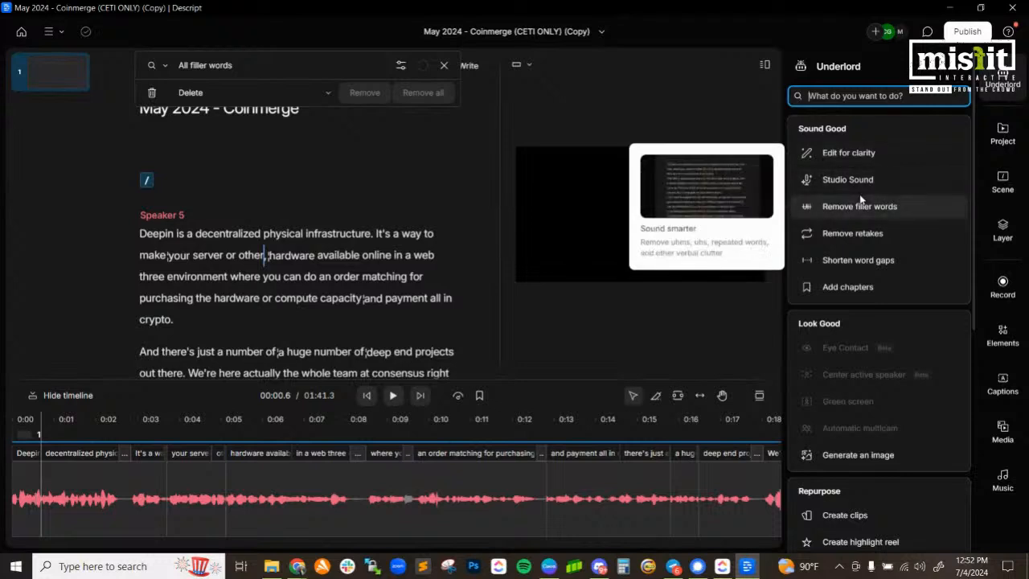
click(855, 259)
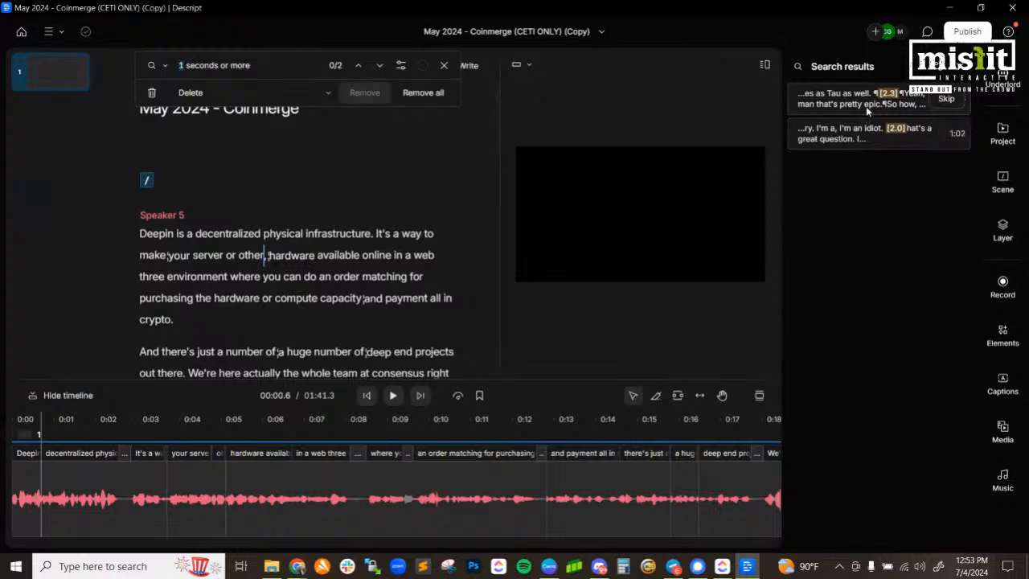
click(419, 93)
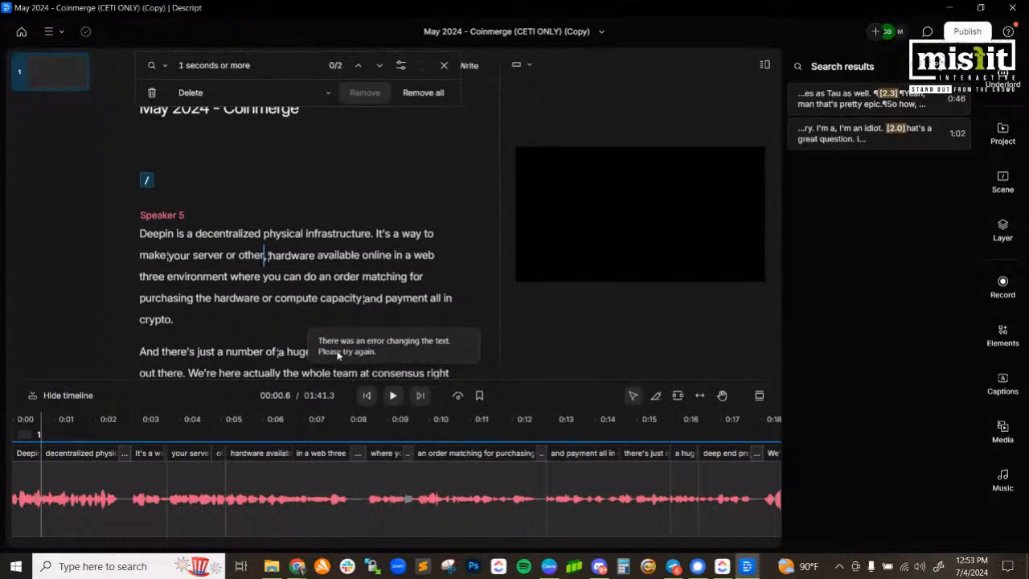
click(425, 94)
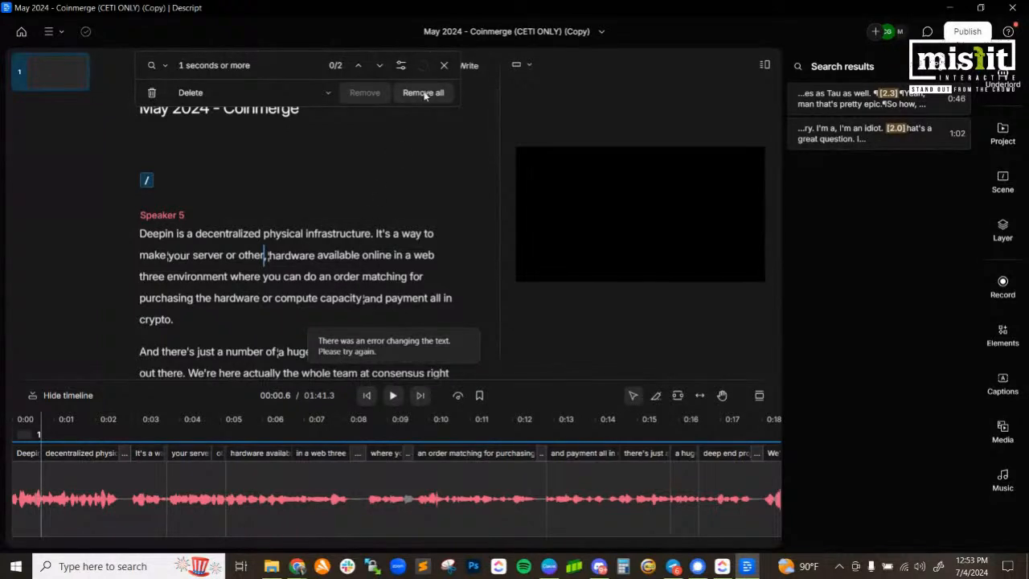
- Skip both word gaps in the search results
click(947, 98)
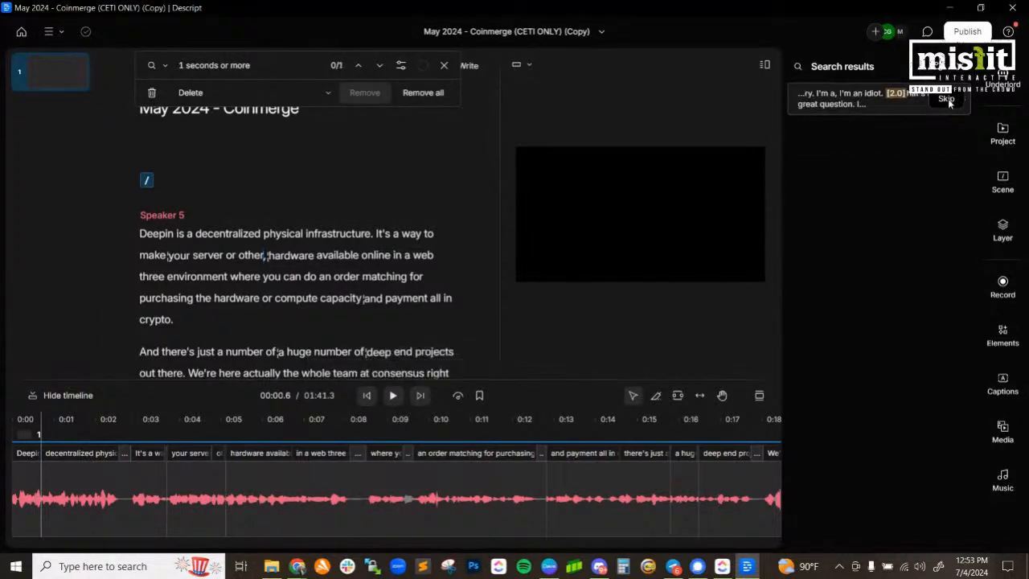
click(945, 99)
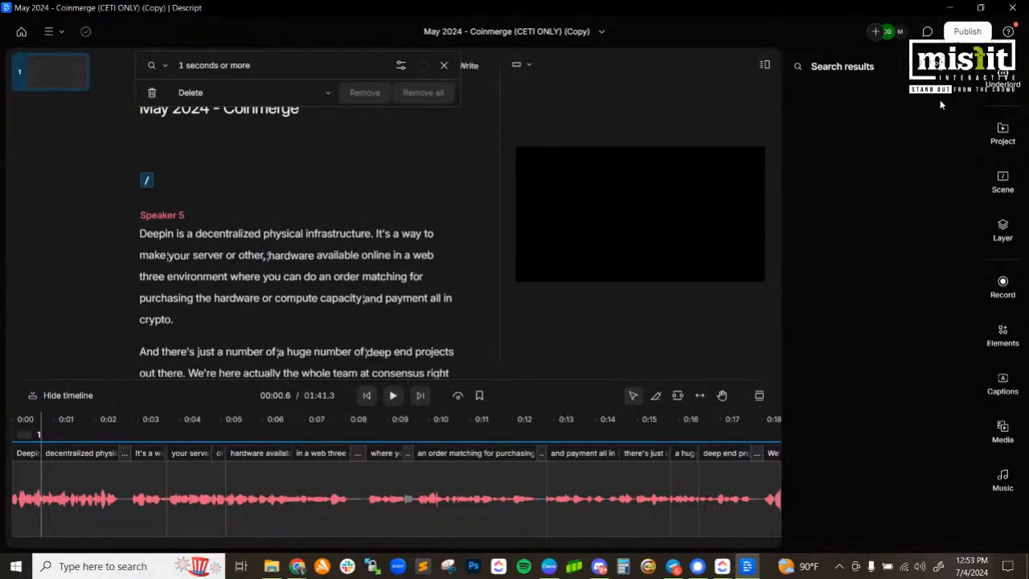
- Shorten all word gaps of 1 second or more to 1 second with Underlord's Shorten word gaps tool
click(444, 65)
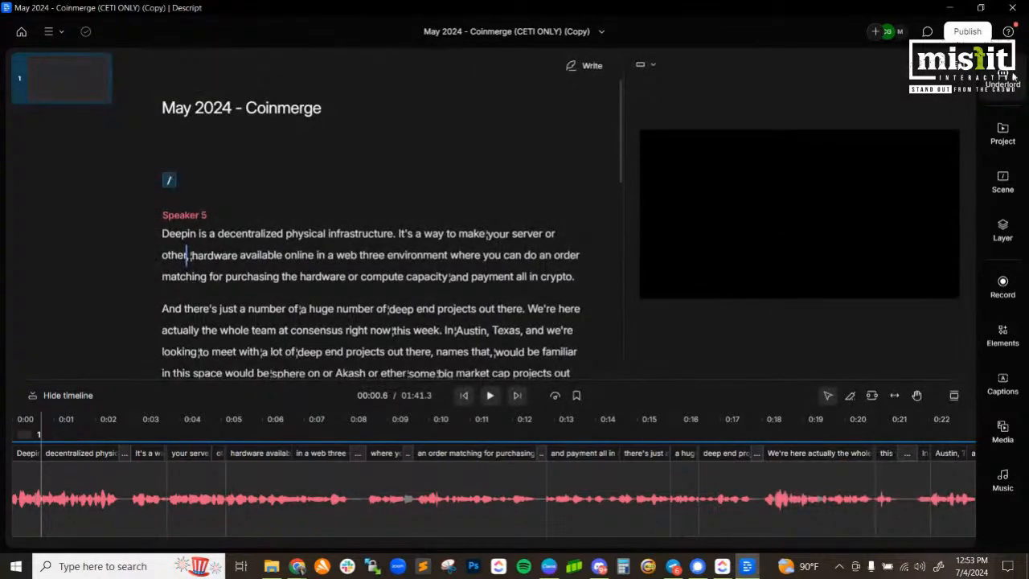
click(1003, 80)
click(850, 260)
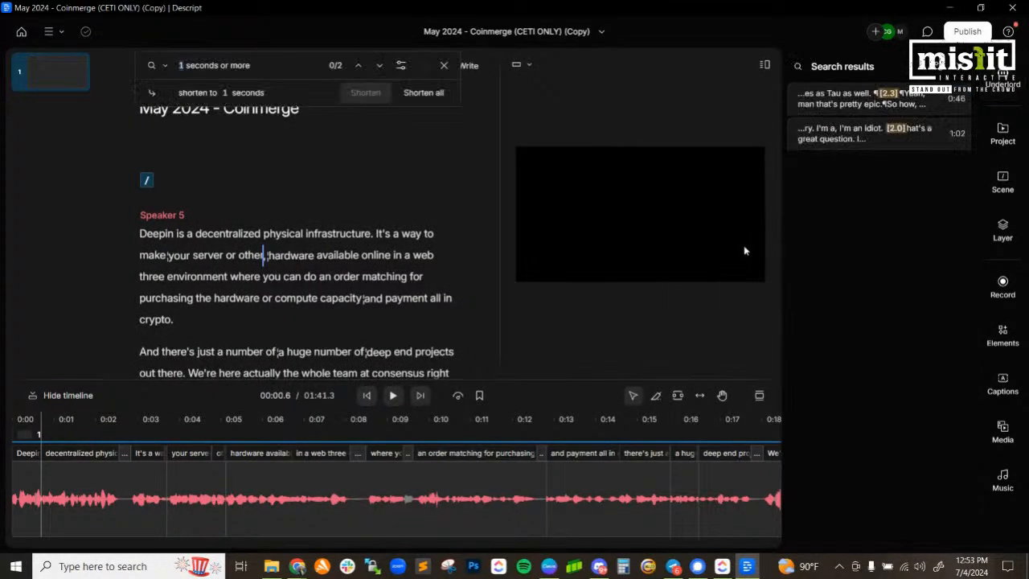
click(426, 93)
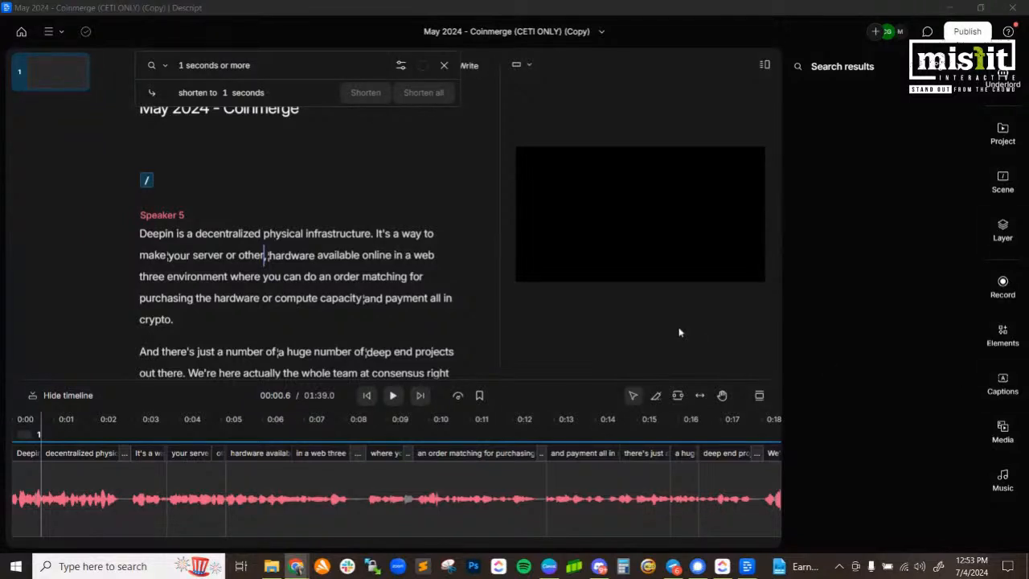
click(444, 65)
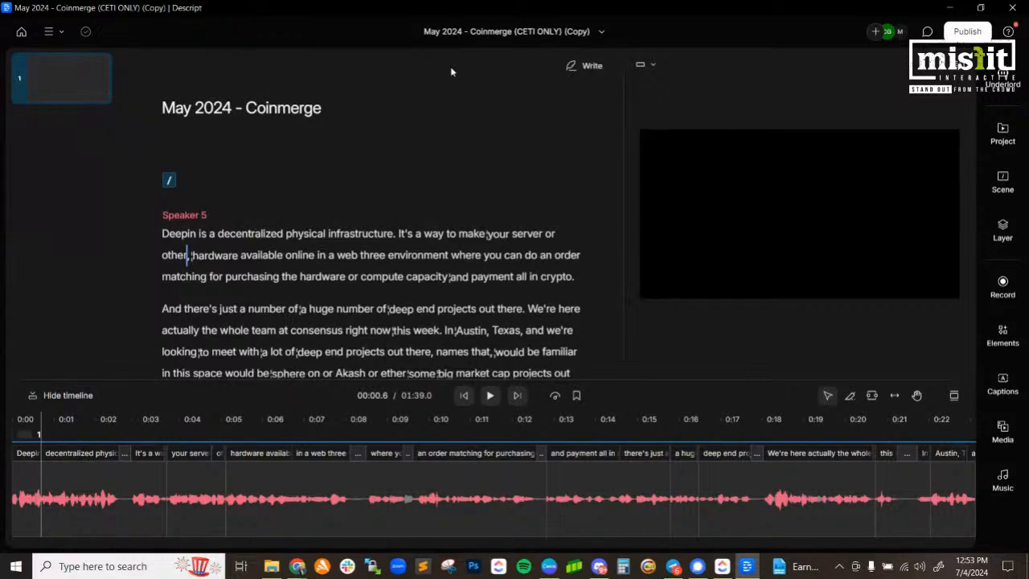
- Add captions in the Karaoke classic style to all scenes and browse the other caption styles
click(1016, 98)
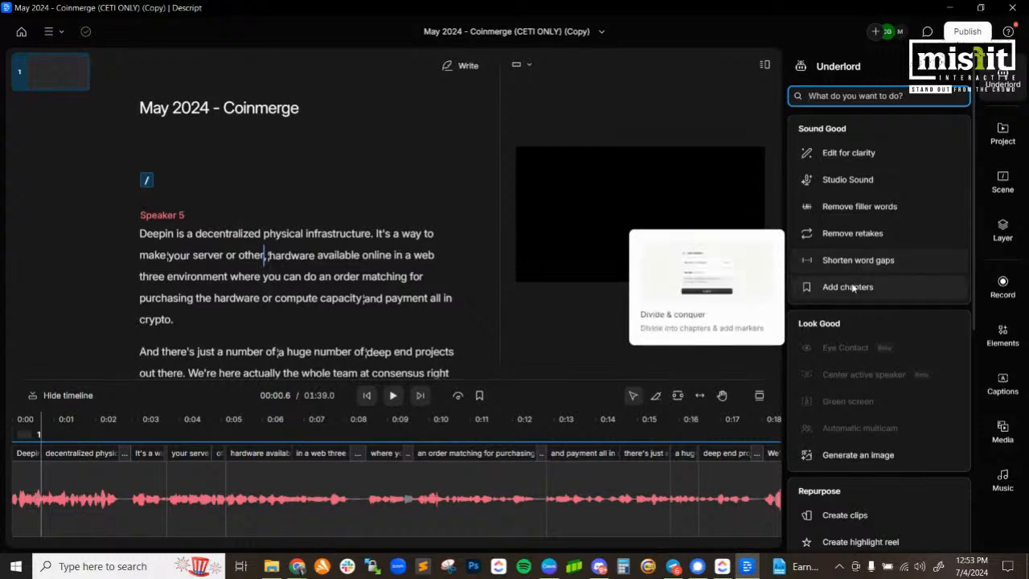
click(360, 295)
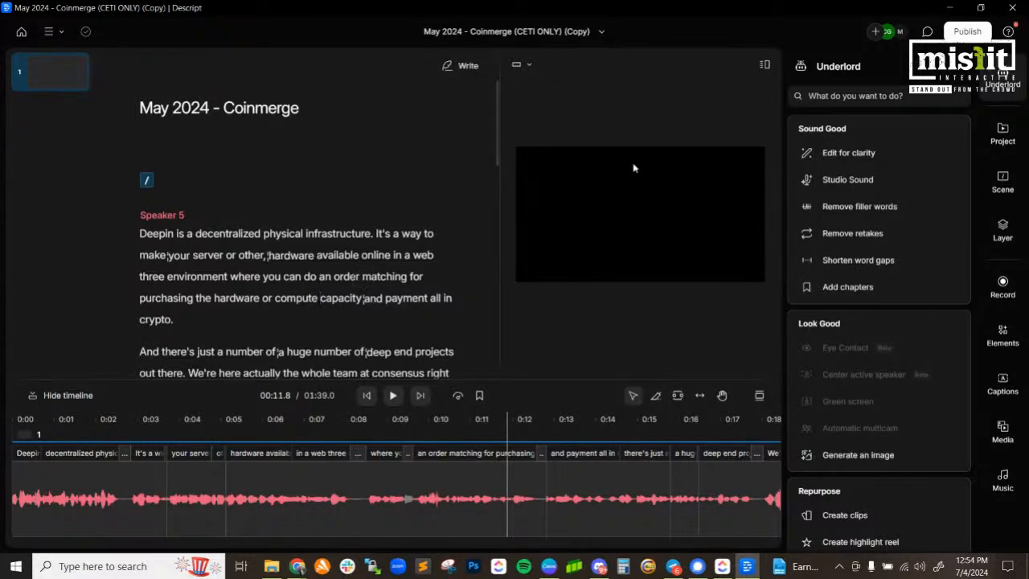
scroll(855, 205, down, 3)
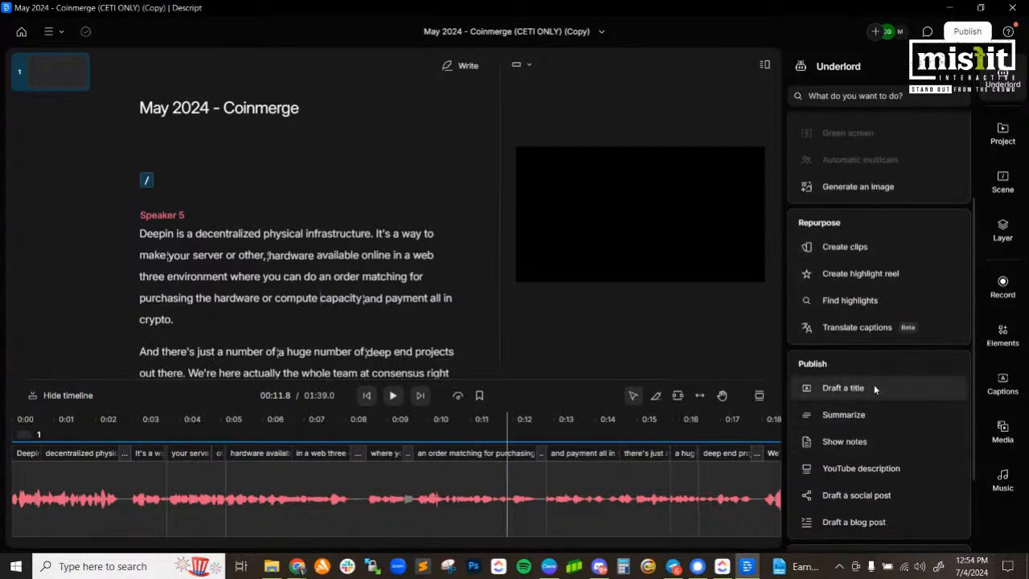
click(1002, 385)
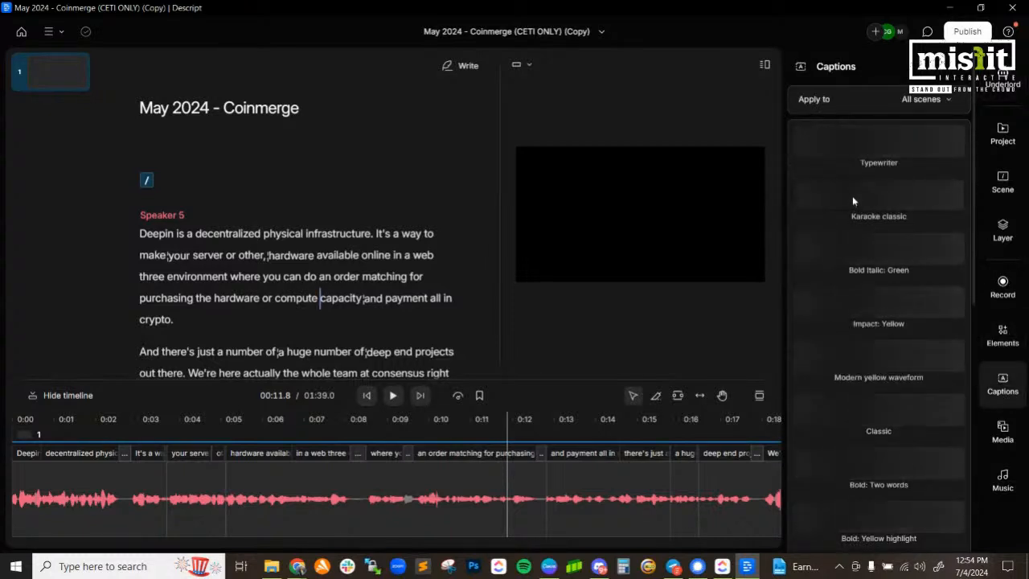
click(876, 200)
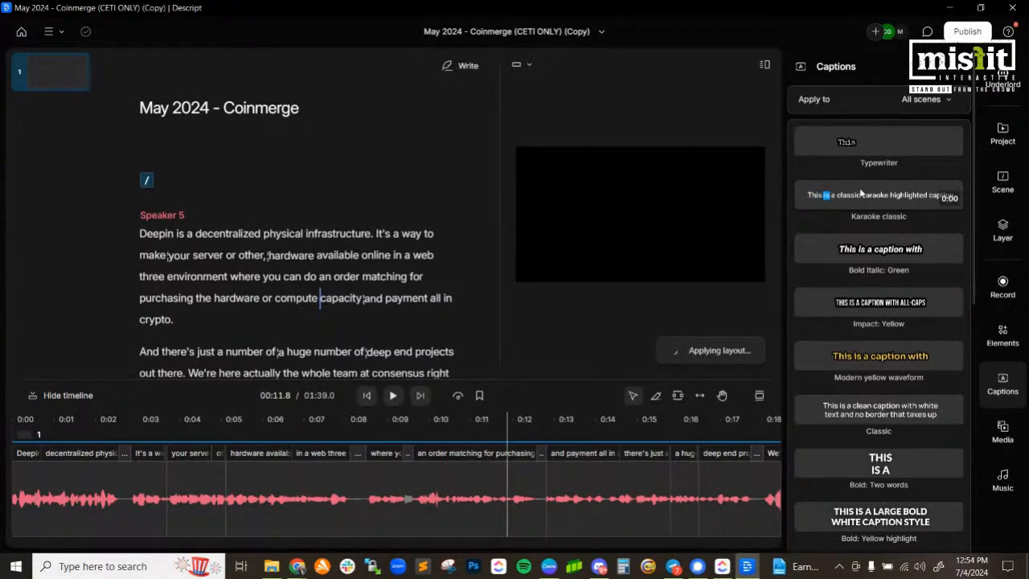
scroll(884, 362, down, 6)
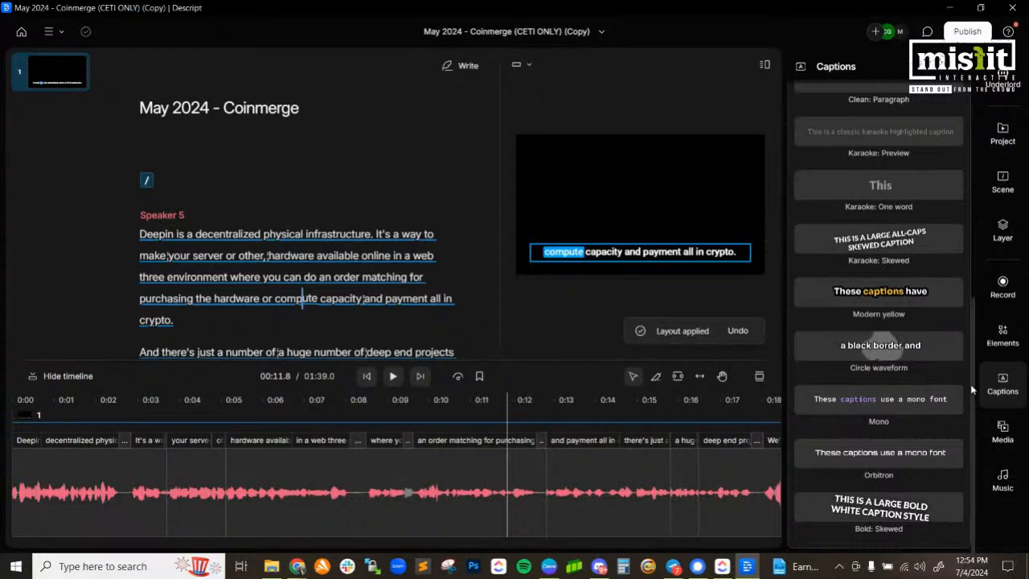
scroll(929, 283, up, 8)
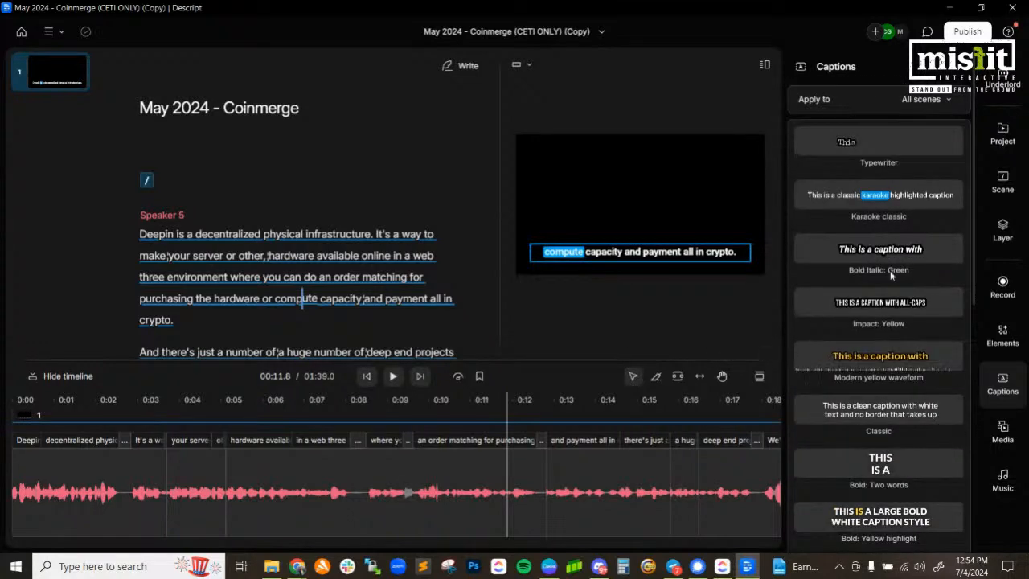
click(904, 98)
click(903, 100)
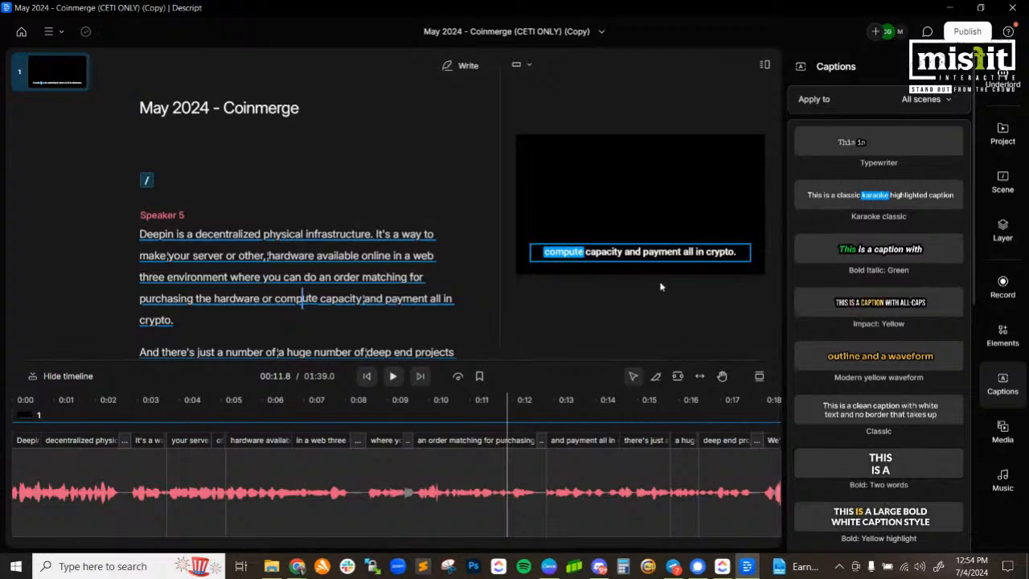
- Move the caption up to the middle of the video frame and set its font to Roboto Slab
drag(644, 255, 617, 203)
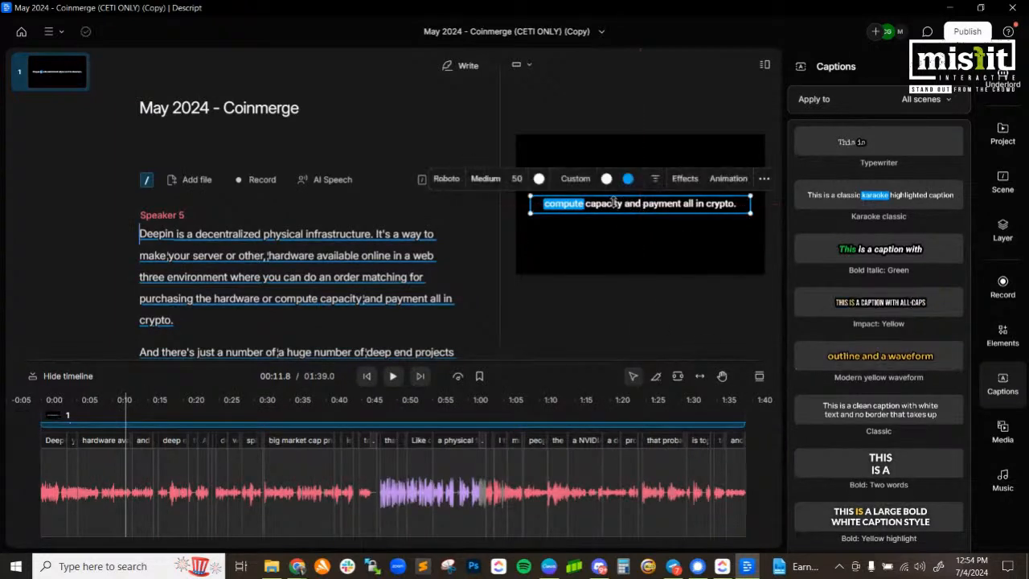
click(446, 179)
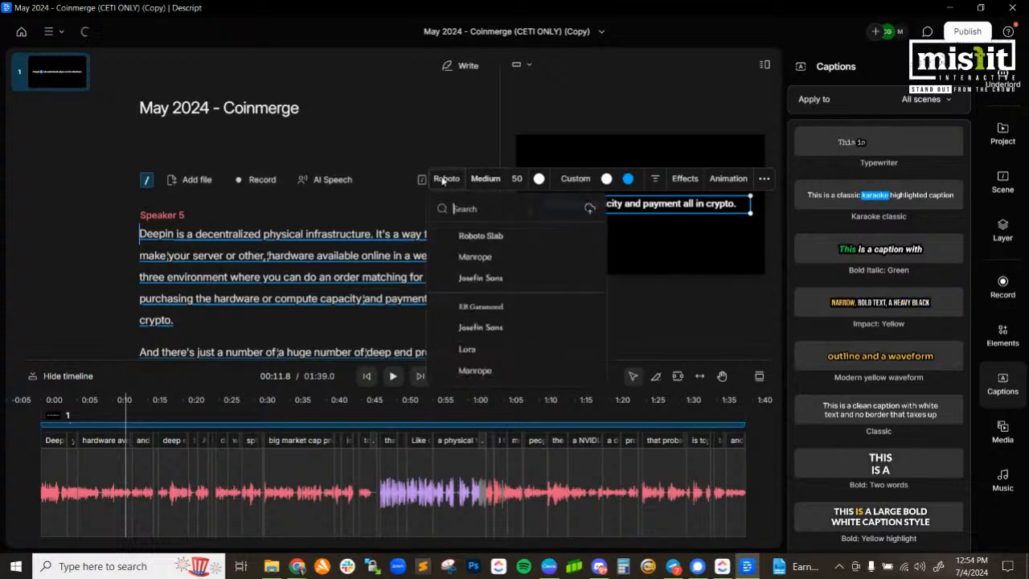
click(479, 236)
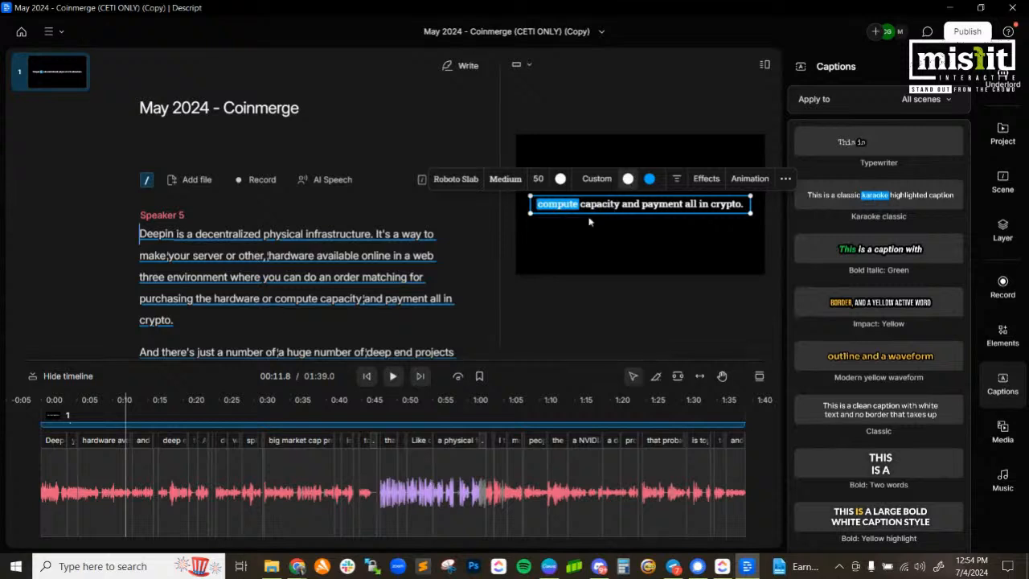
- Change the caption's active word fill to black and add a caption background in colour 0e0e0e
click(627, 178)
click(468, 325)
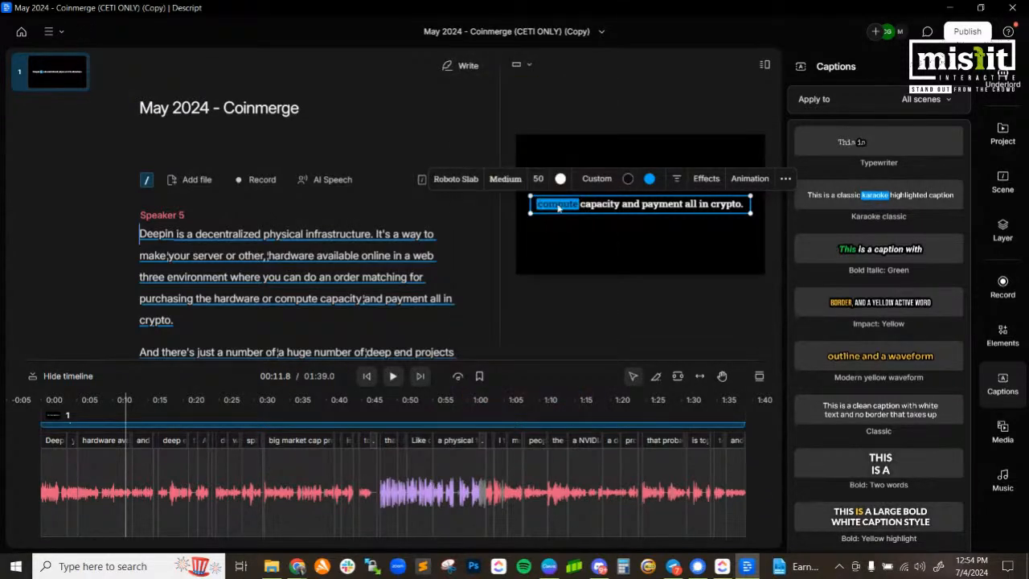
click(593, 179)
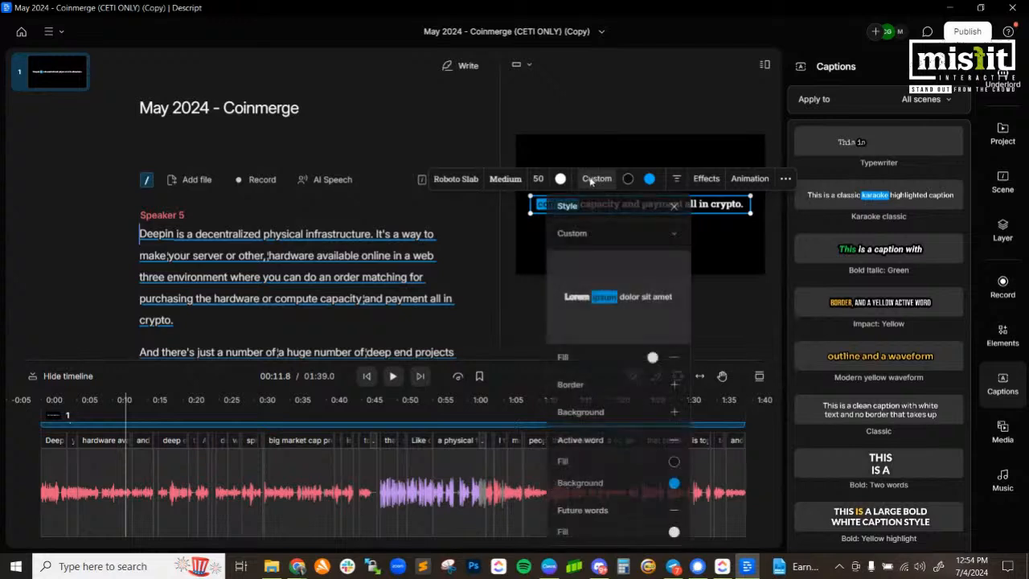
click(674, 413)
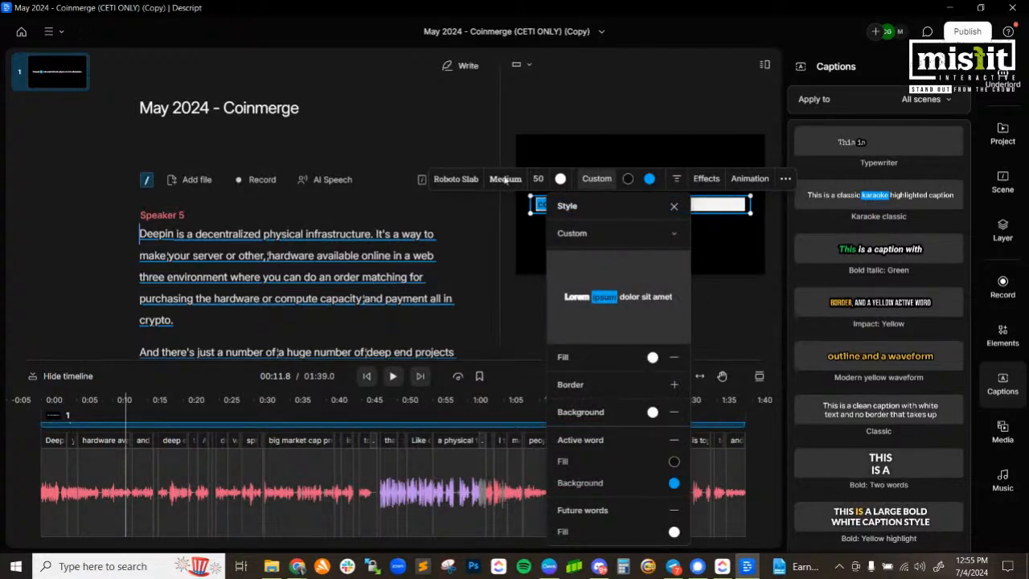
click(651, 411)
click(588, 325)
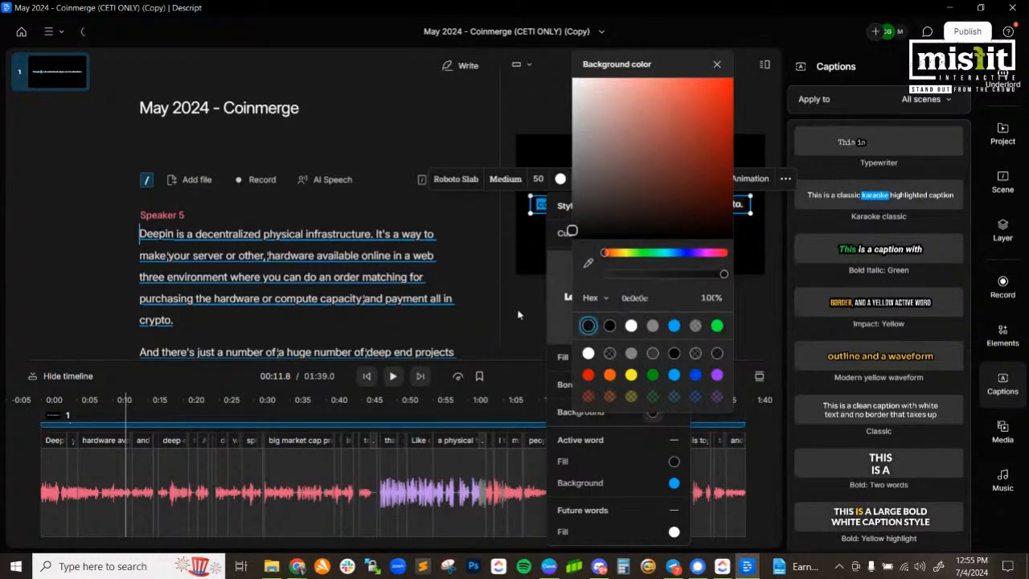
click(718, 65)
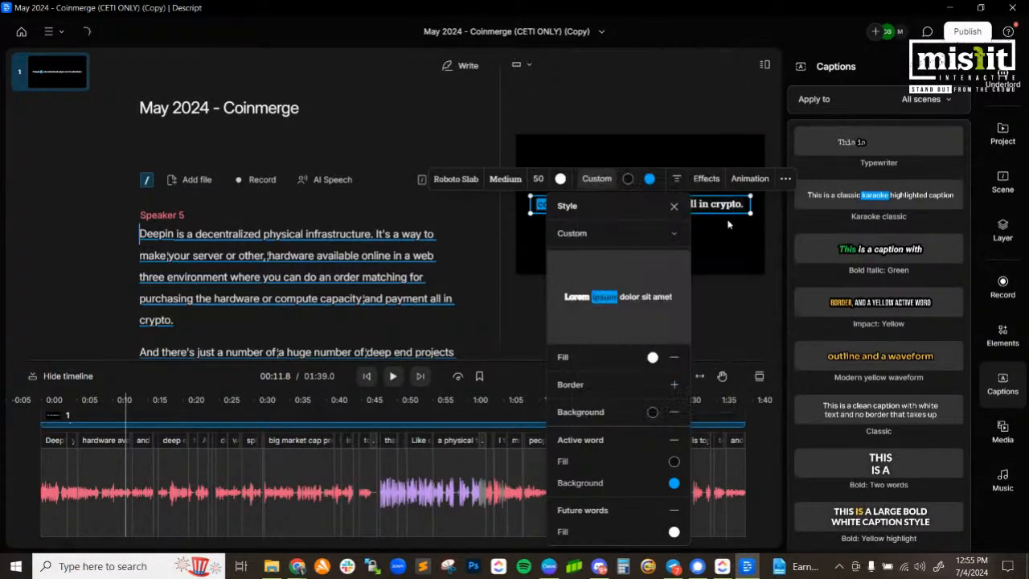
click(675, 207)
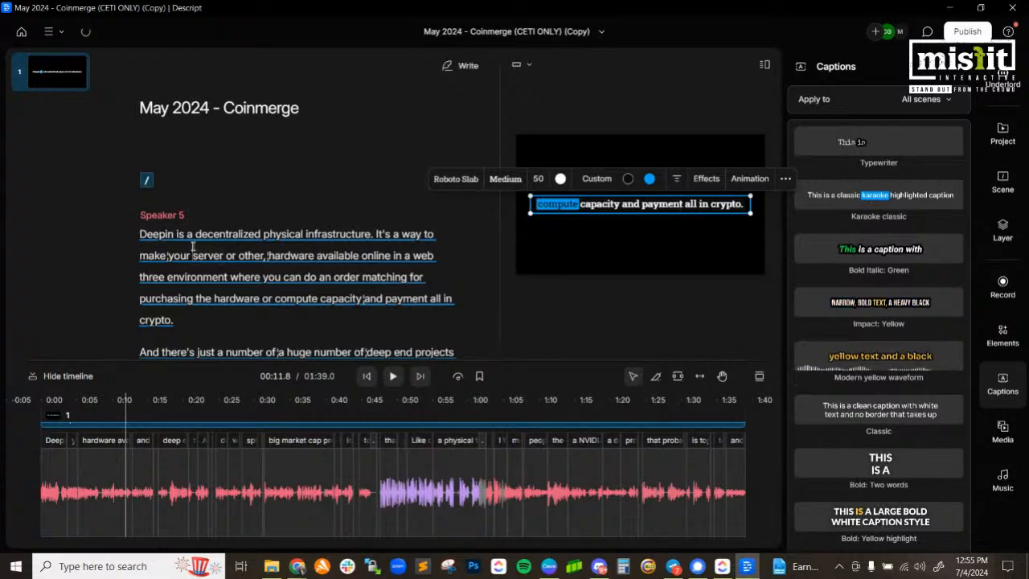
- Look through the captioned transcript and examine the timeline waveform around 0:59 at closer zoom
scroll(193, 245, down, 5)
scroll(193, 245, down, 4)
scroll(191, 244, up, 10)
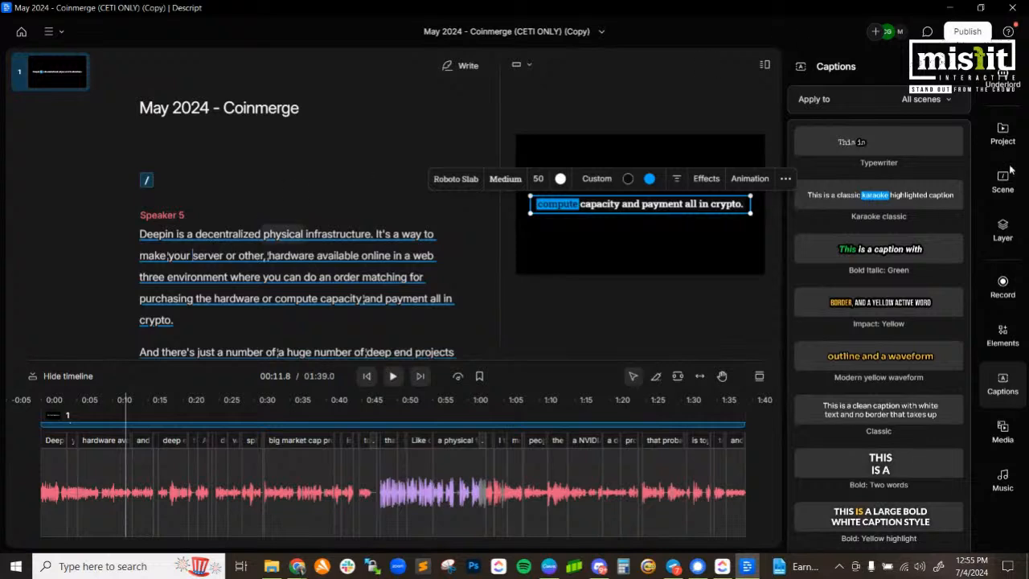
click(1002, 384)
click(163, 234)
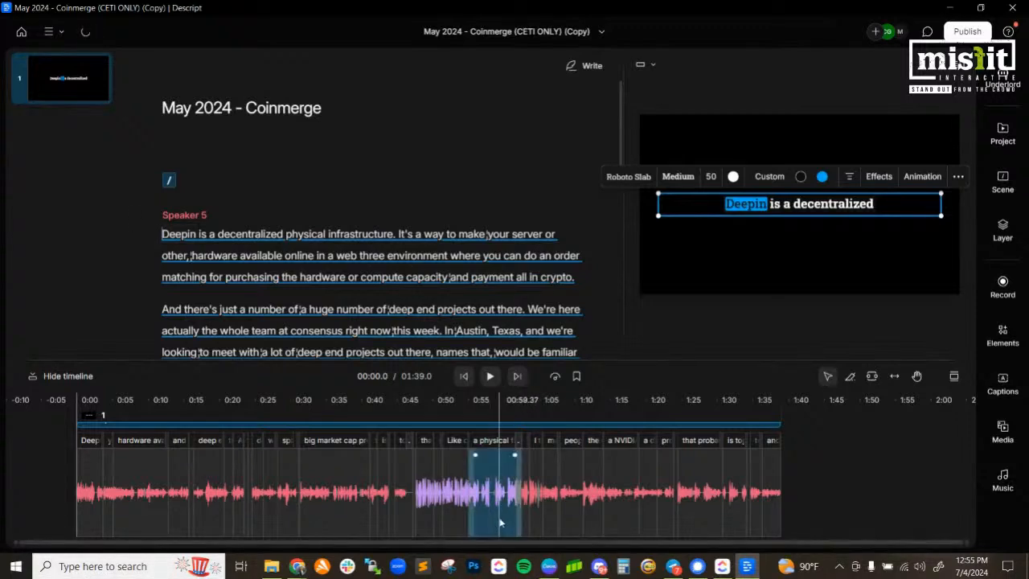
scroll(500, 523, up, 5)
scroll(500, 522, down, 3)
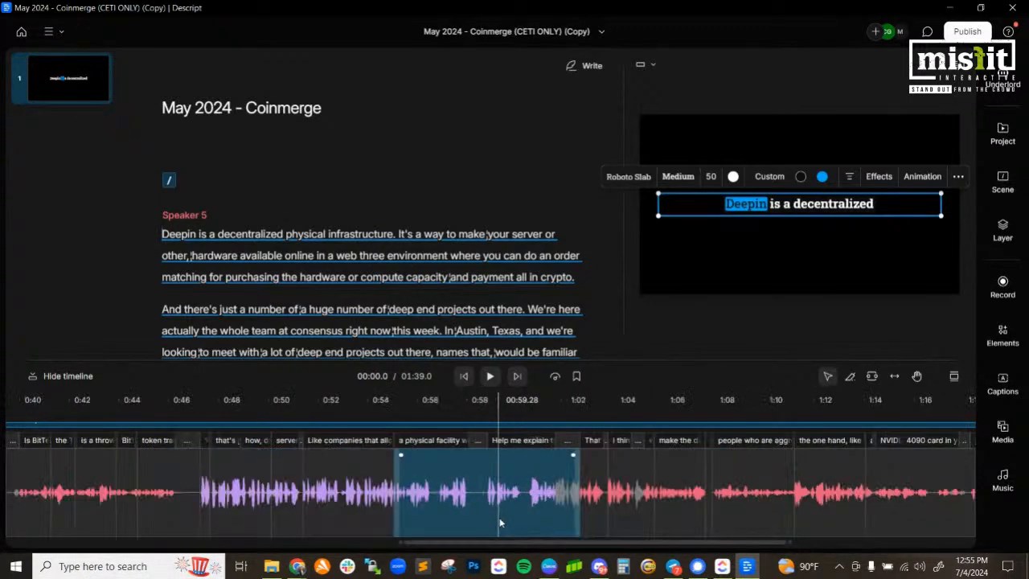
scroll(500, 523, up, 3)
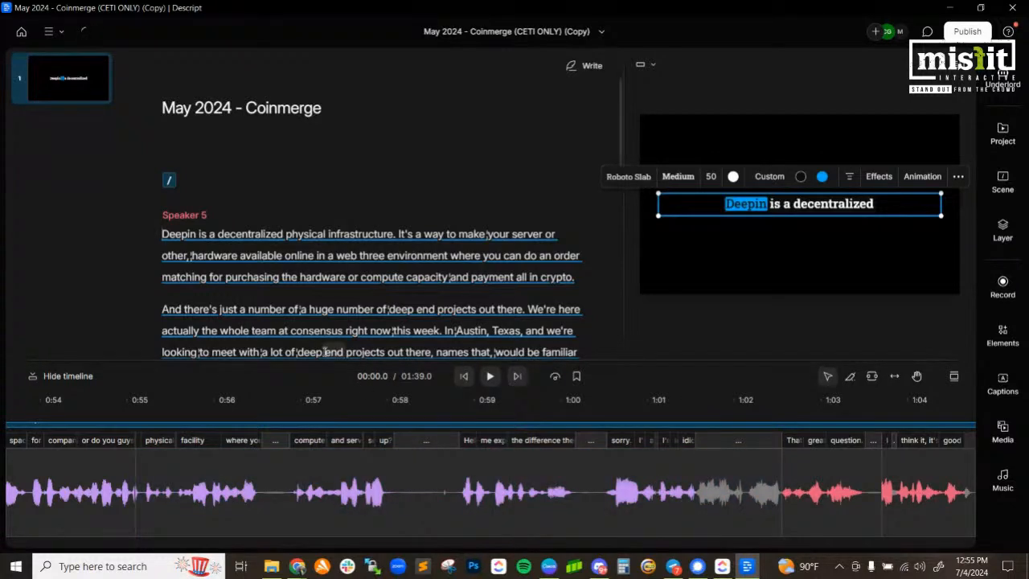
- Correct every occurrence of the word "Deepin" in the transcript to "DePin"
click(166, 234)
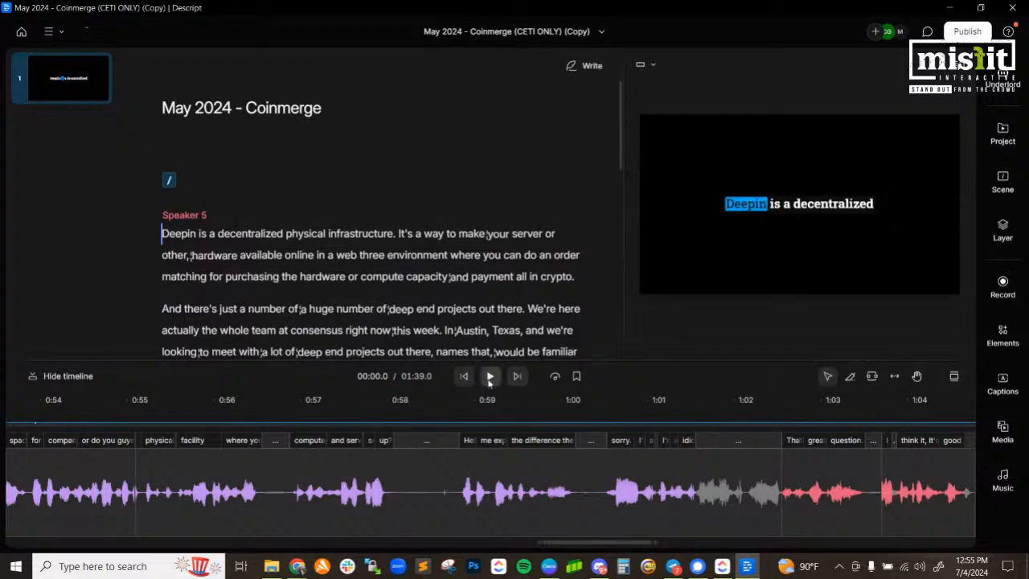
double_click(194, 233)
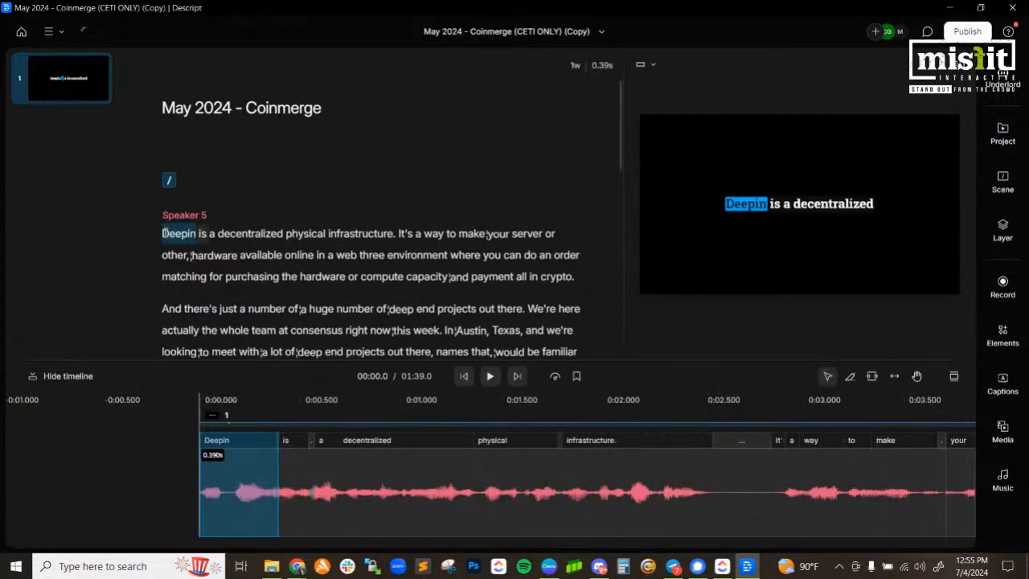
click(310, 211)
text(DePin)
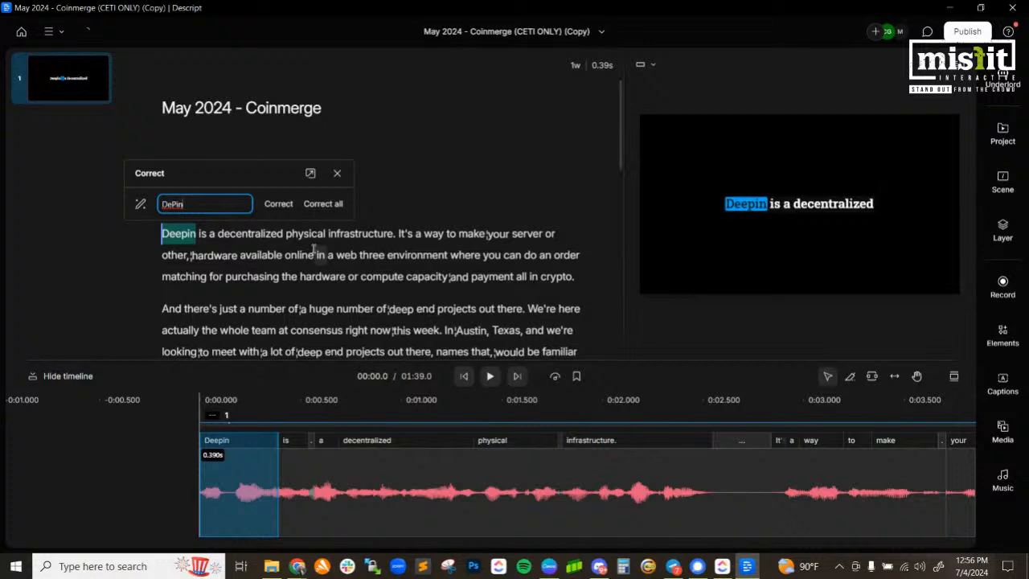
click(330, 204)
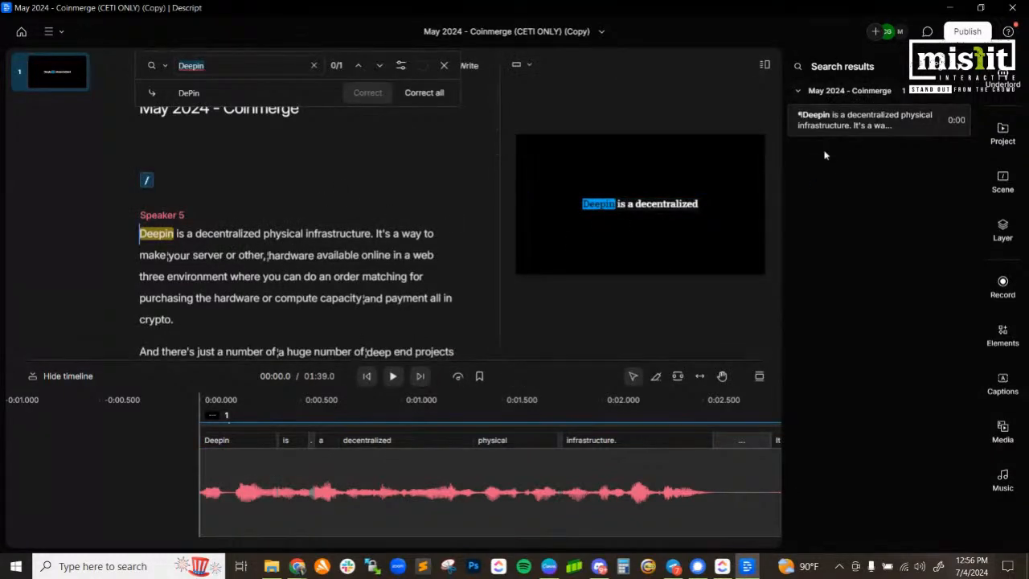
click(409, 93)
- Play the composition from the start of the transcript to check the corrected caption
click(290, 255)
click(140, 234)
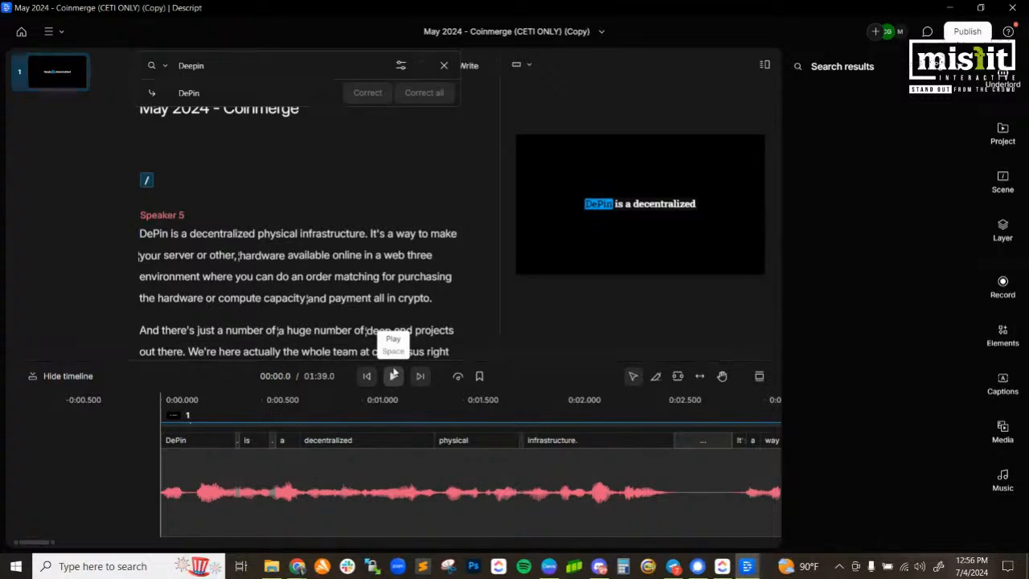
click(394, 376)
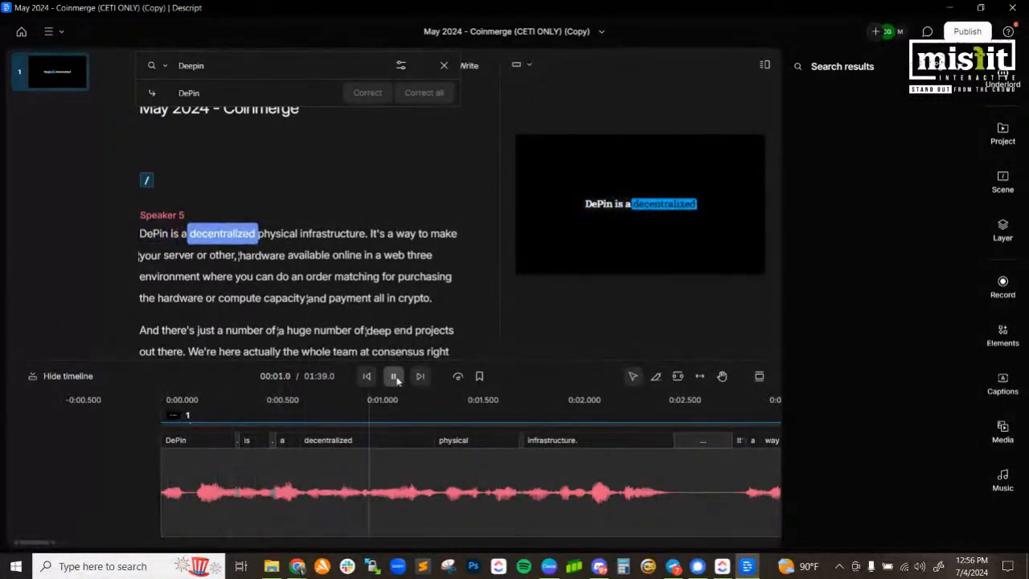
- Pause the playback and apply Underlord's Studio Sound to the script audio
click(1002, 76)
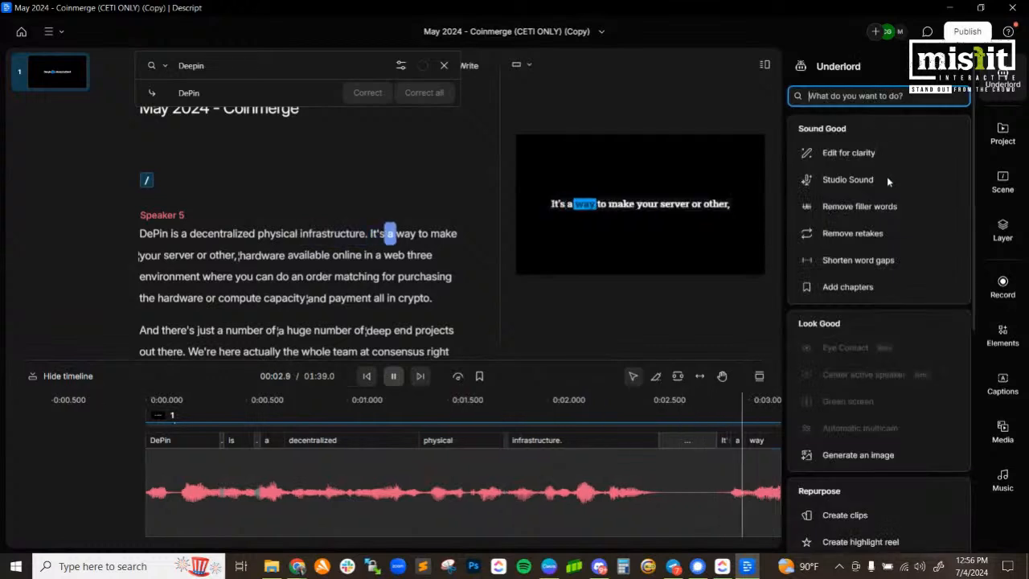
click(393, 376)
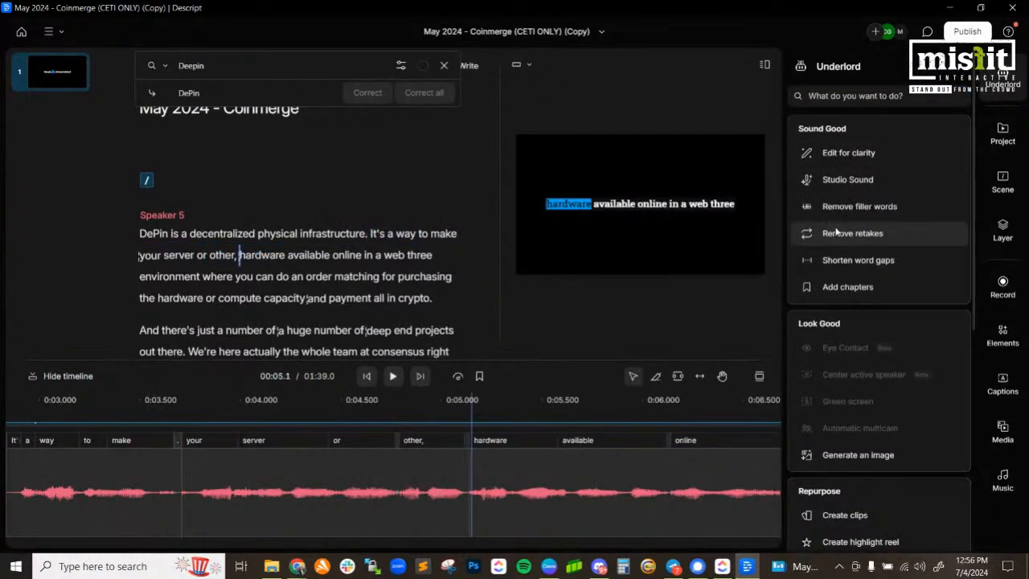
mouse_move(836, 231)
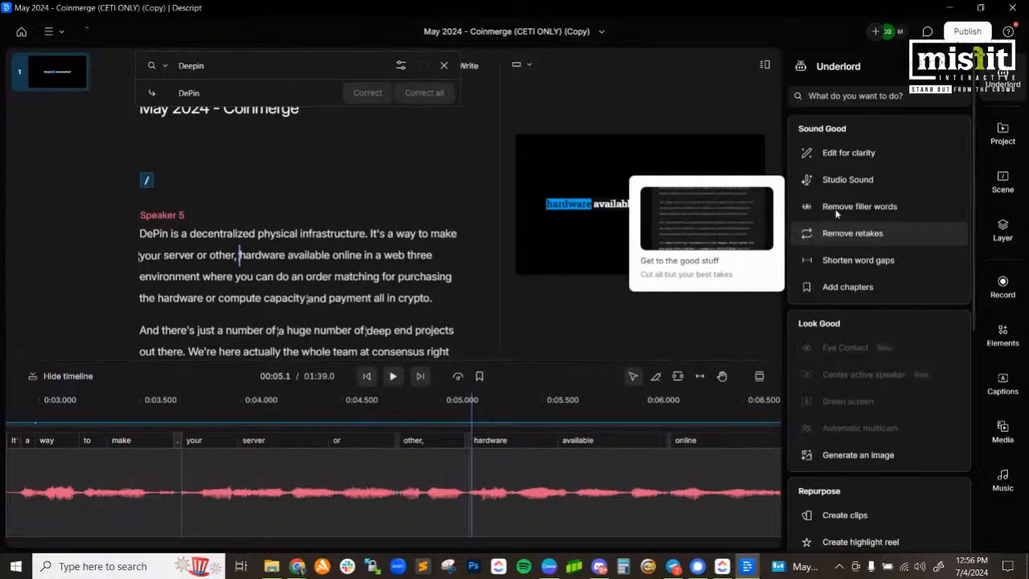
click(849, 180)
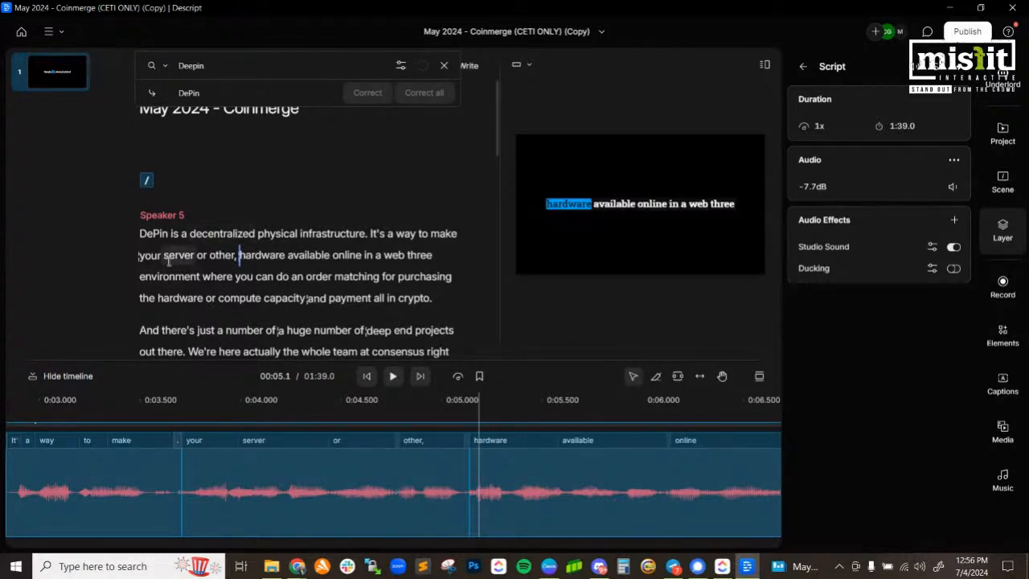
- Play the opening words from the start of the transcript and pause the playback
click(139, 233)
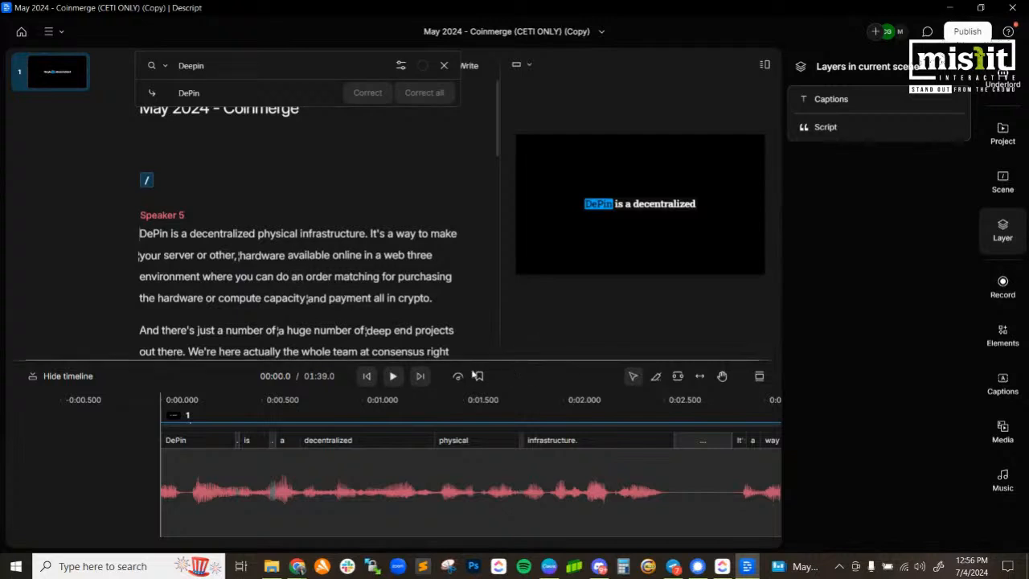
click(394, 376)
click(394, 376)
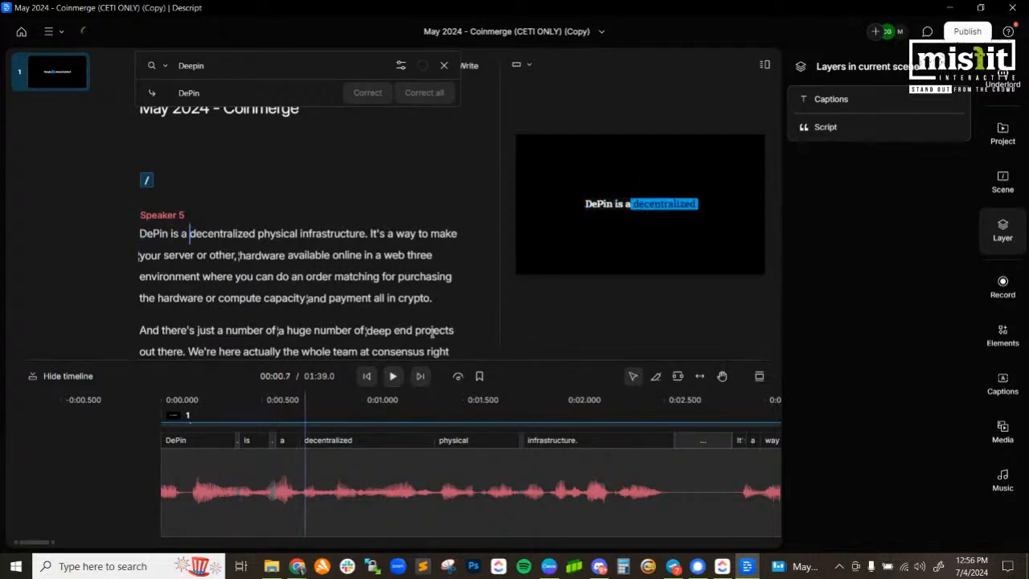
- Play Speaker 5's opening lines with Studio Sound switched off and back on to compare the audio
click(996, 79)
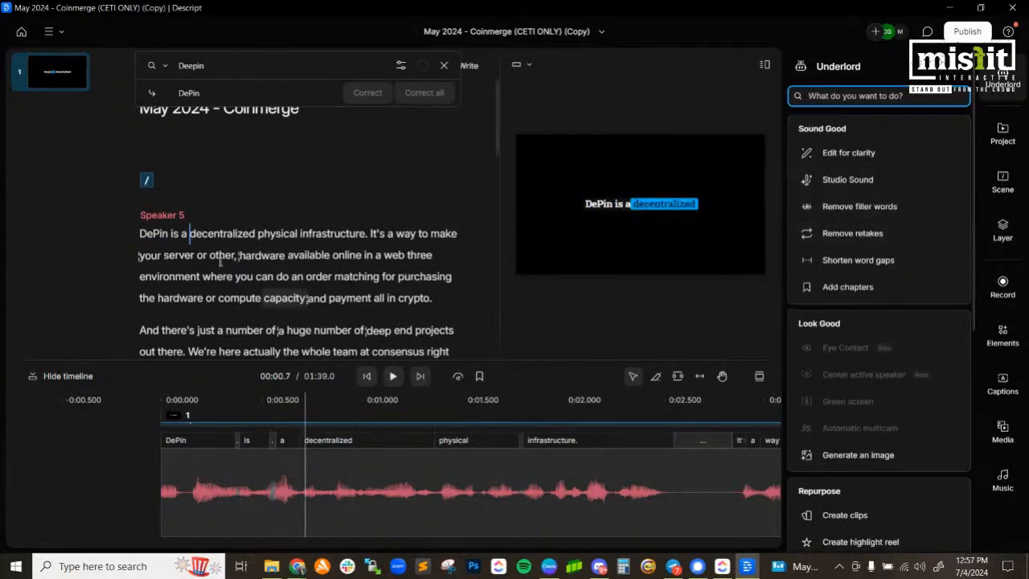
click(843, 180)
click(392, 375)
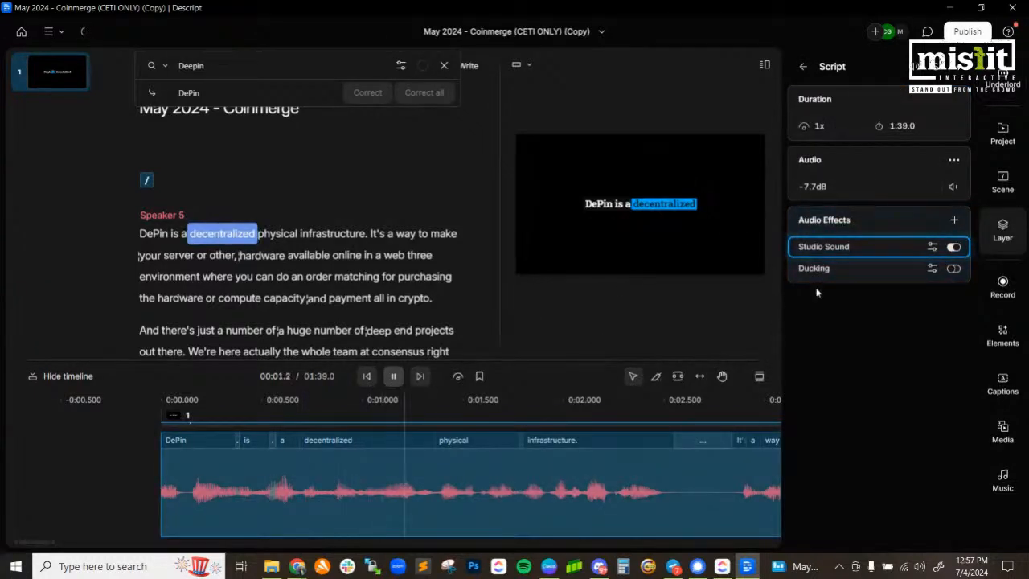
click(953, 247)
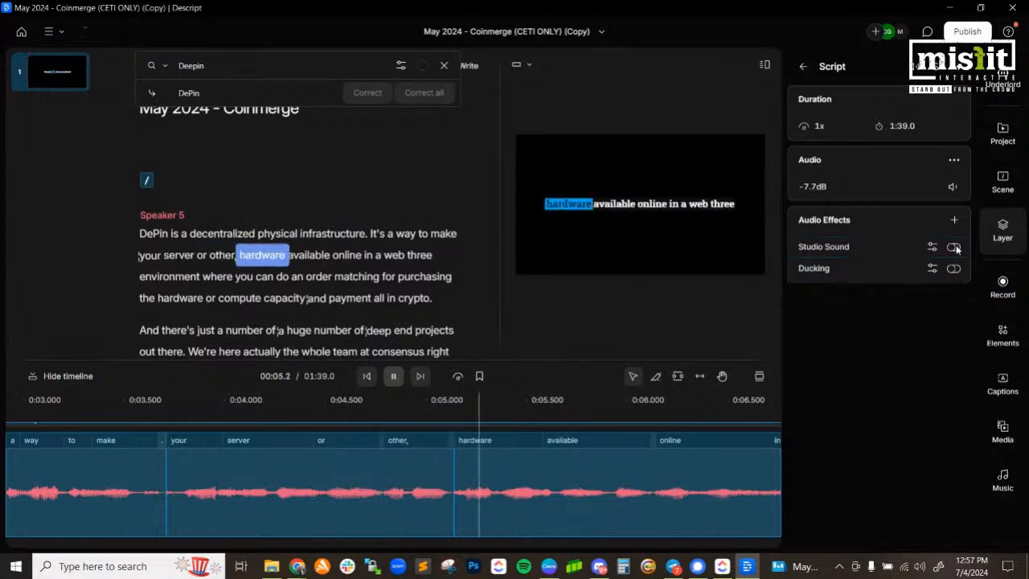
click(953, 248)
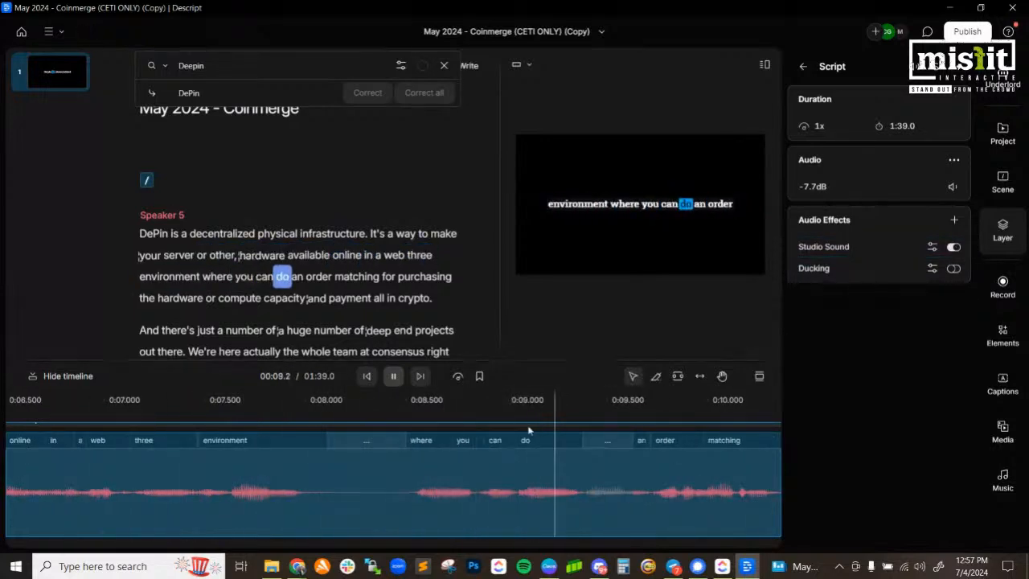
click(394, 378)
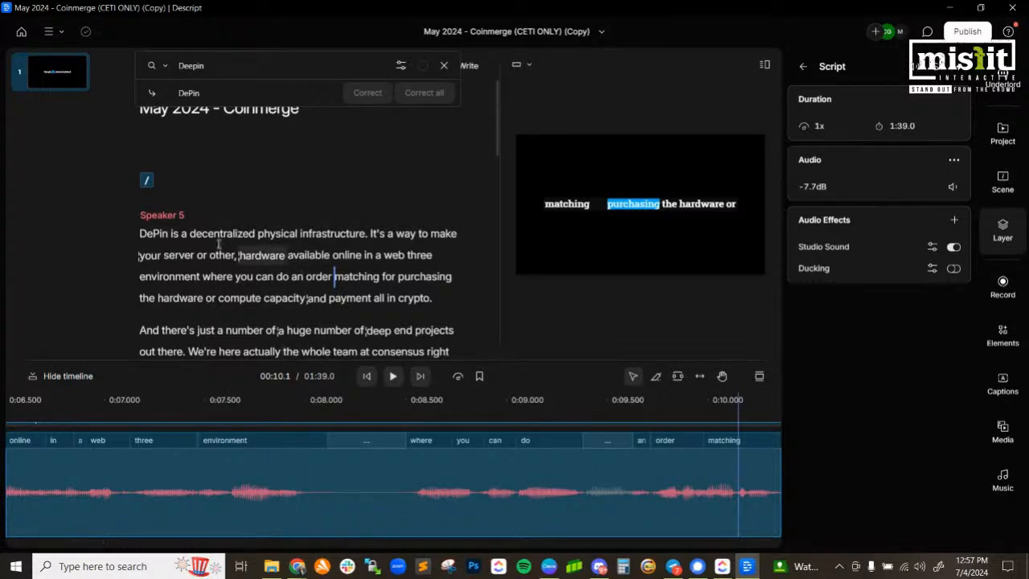
- Replay the first sentence from the start of the transcript with the Underlord tools open, and pause
click(143, 234)
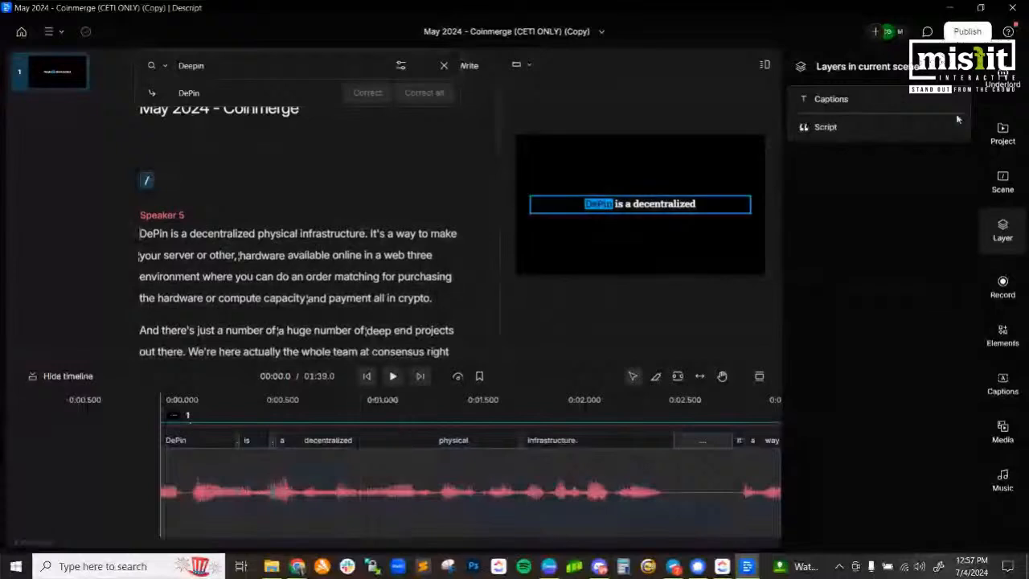
click(997, 85)
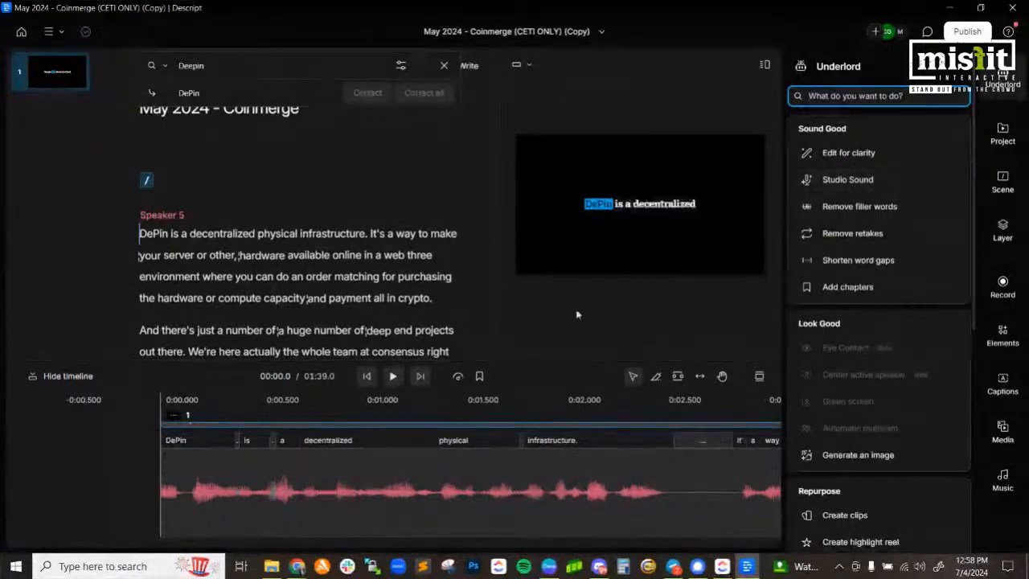
click(393, 381)
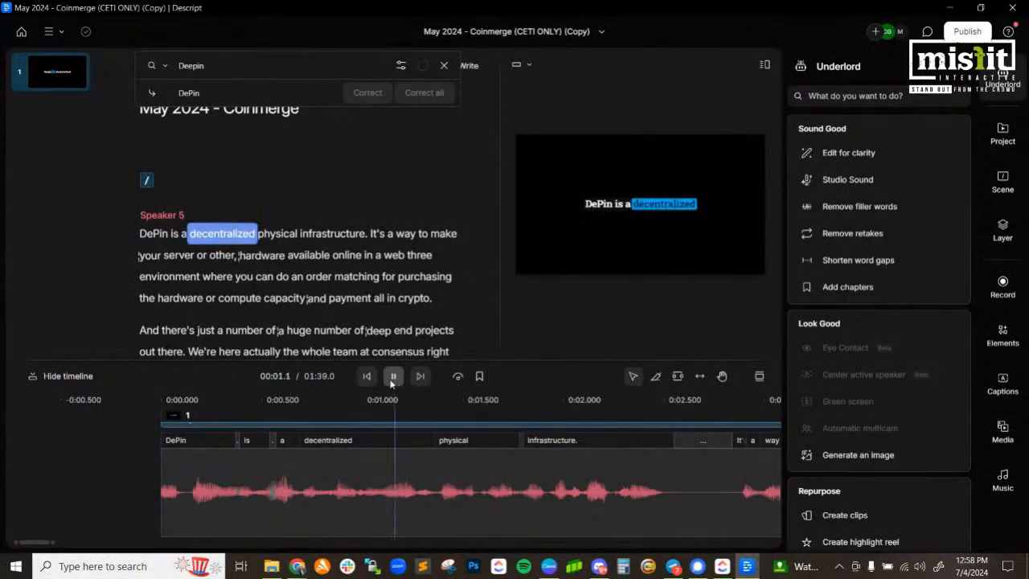
key(space)
- Compare Speaker 2's audio from "Yeah, man that's pretty epic" with Studio Sound off and on
scroll(193, 283, down, 5)
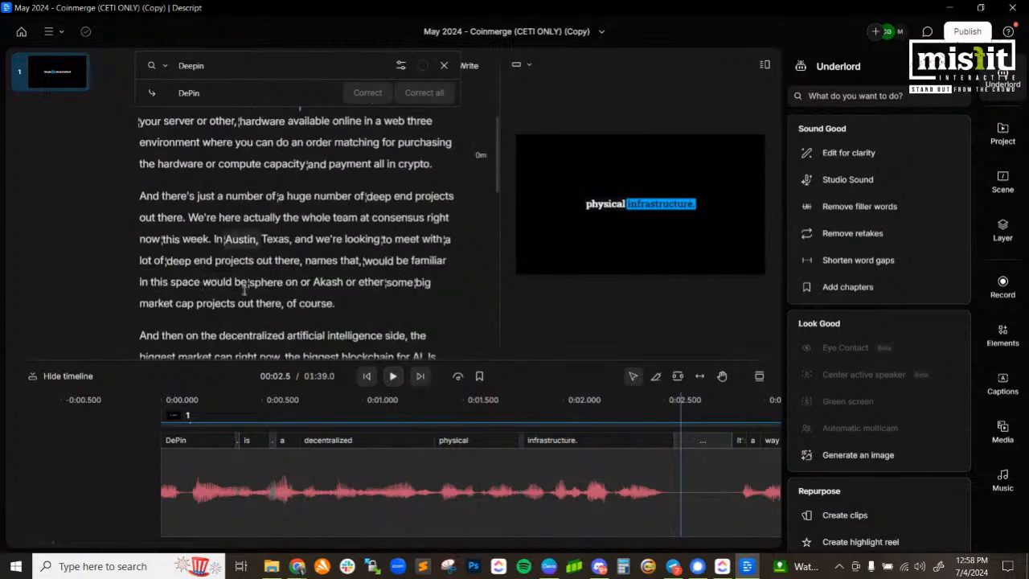
scroll(193, 284, down, 1)
click(138, 254)
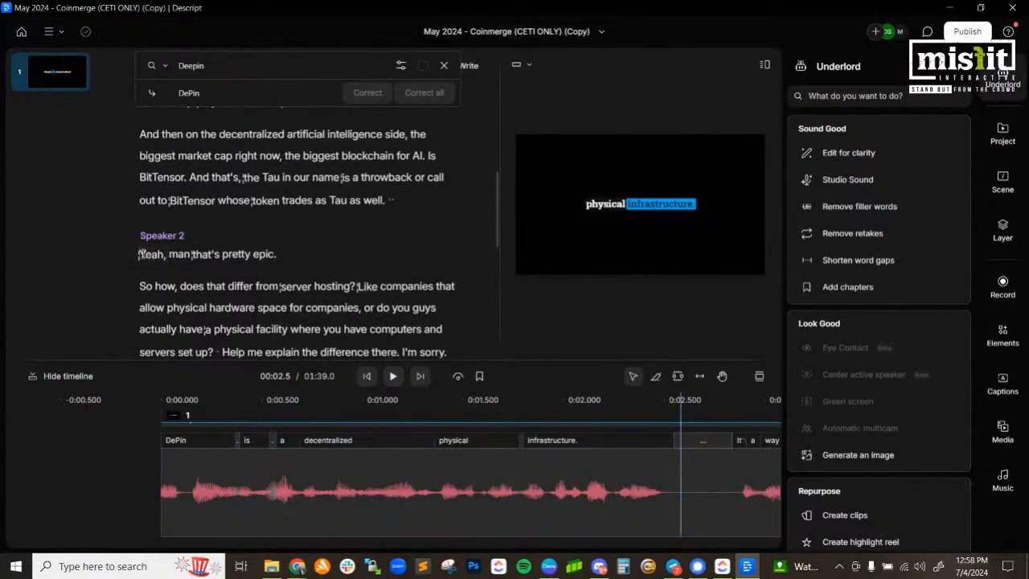
click(851, 179)
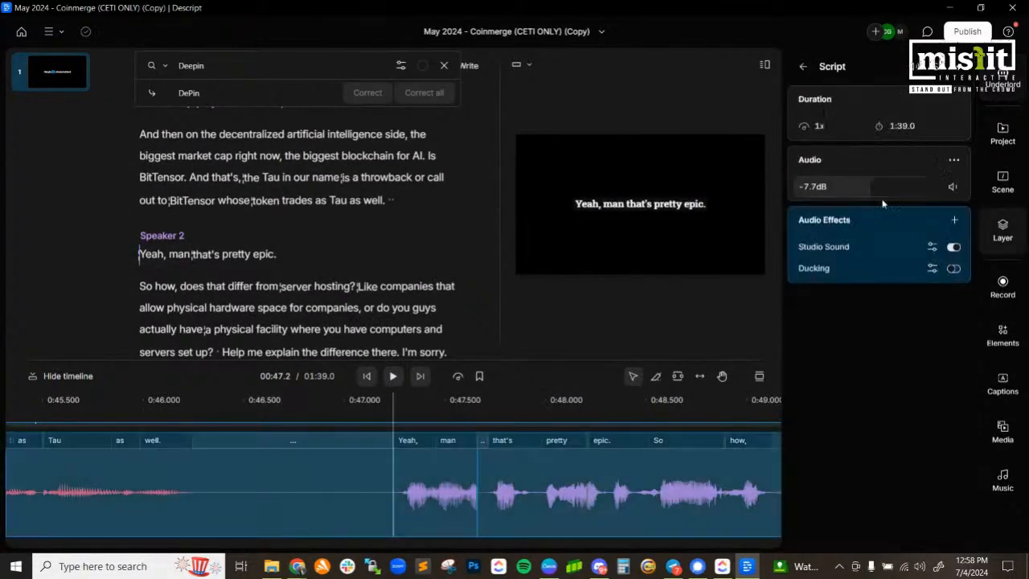
click(953, 248)
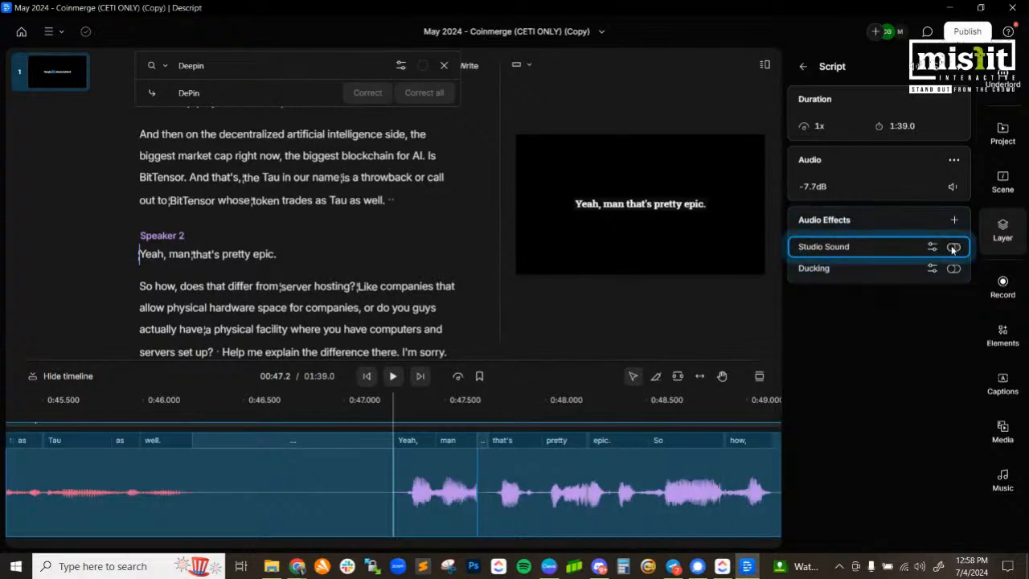
click(393, 376)
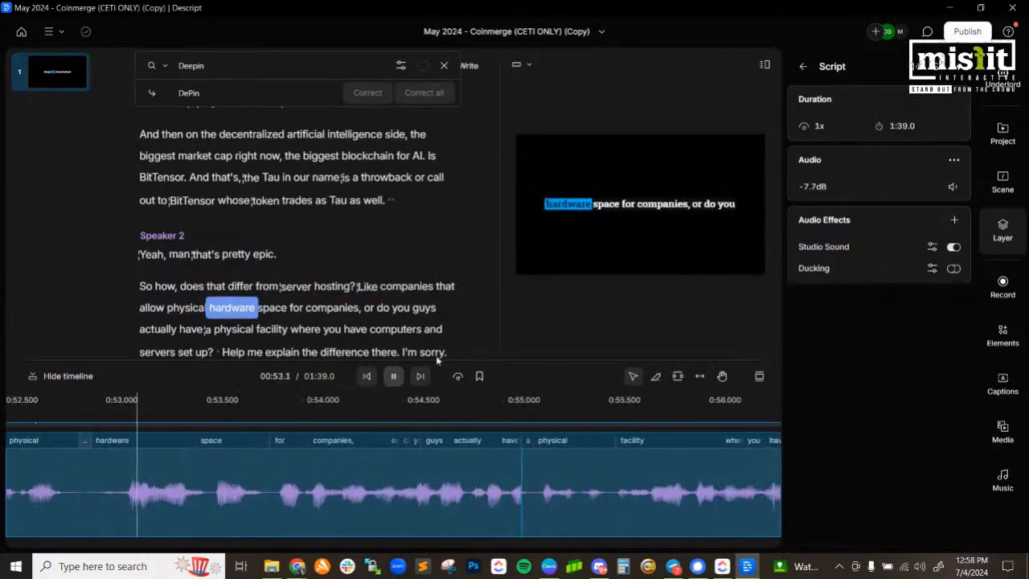
click(392, 376)
- Reopen the Underlord tools and play the composition from the start through "web three environment" to check the captions
scroll(372, 215, up, 10)
scroll(372, 216, up, 1)
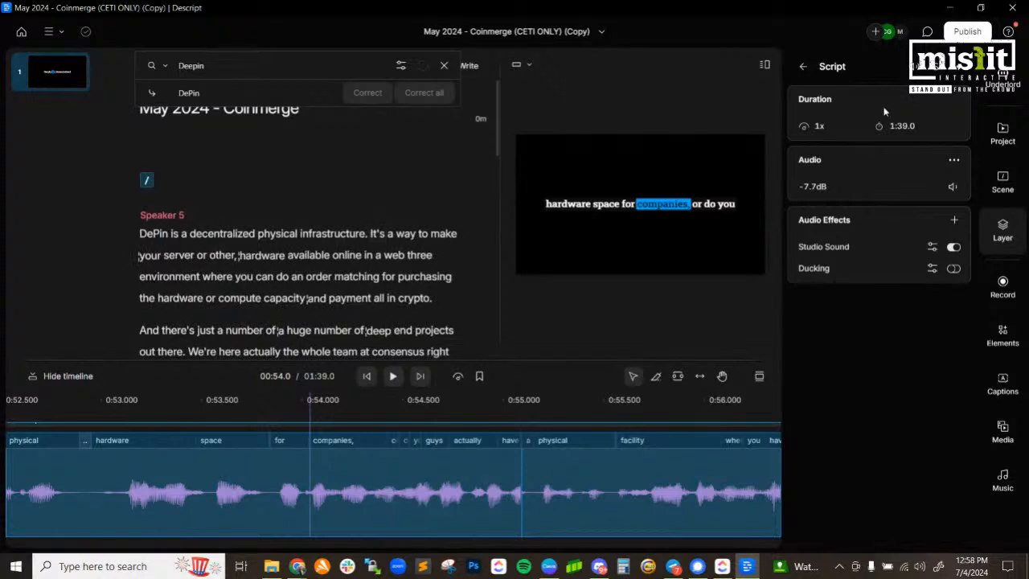
click(1002, 78)
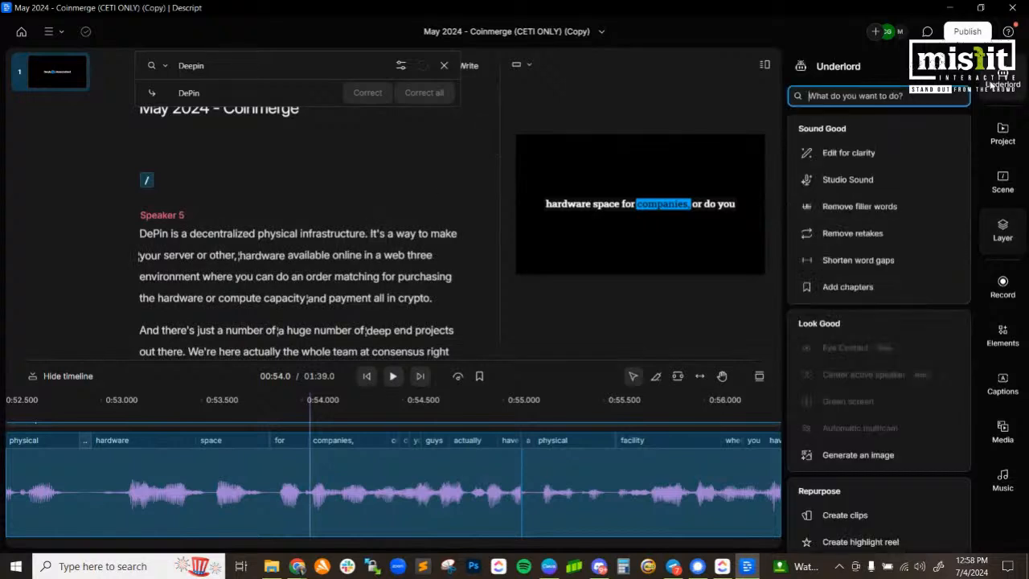
click(138, 233)
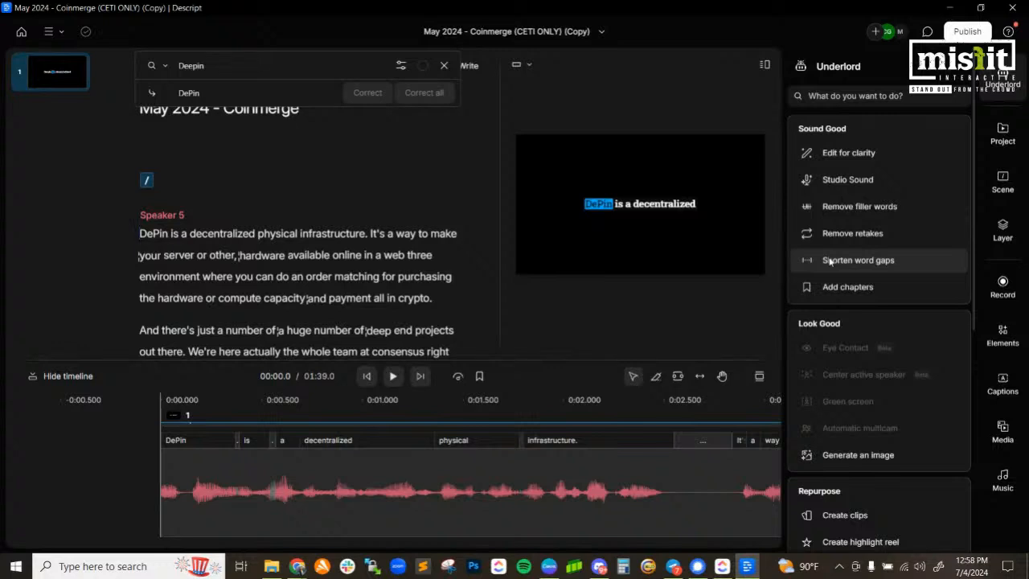
mouse_move(831, 261)
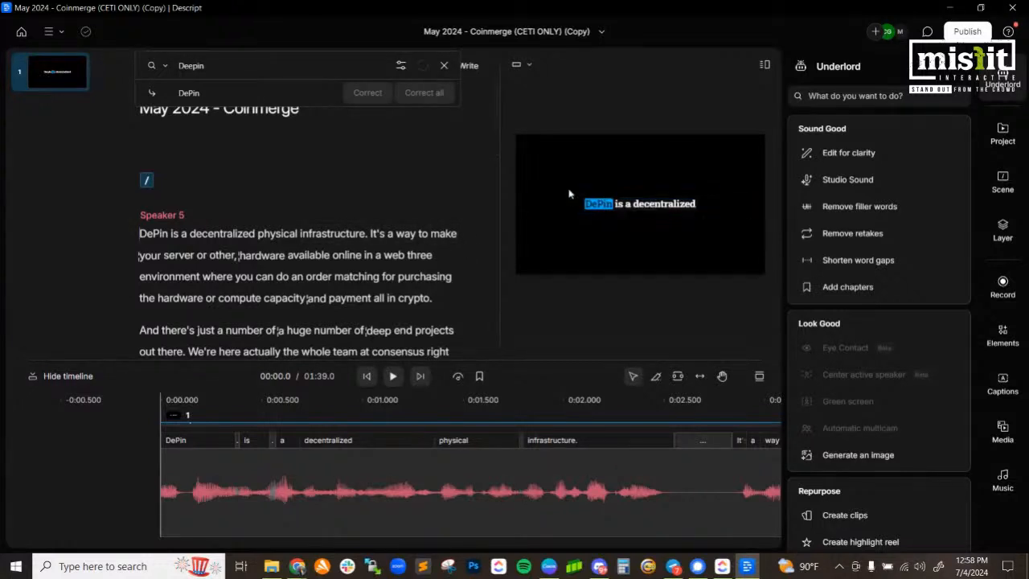
scroll(140, 233, down, 5)
scroll(141, 233, up, 5)
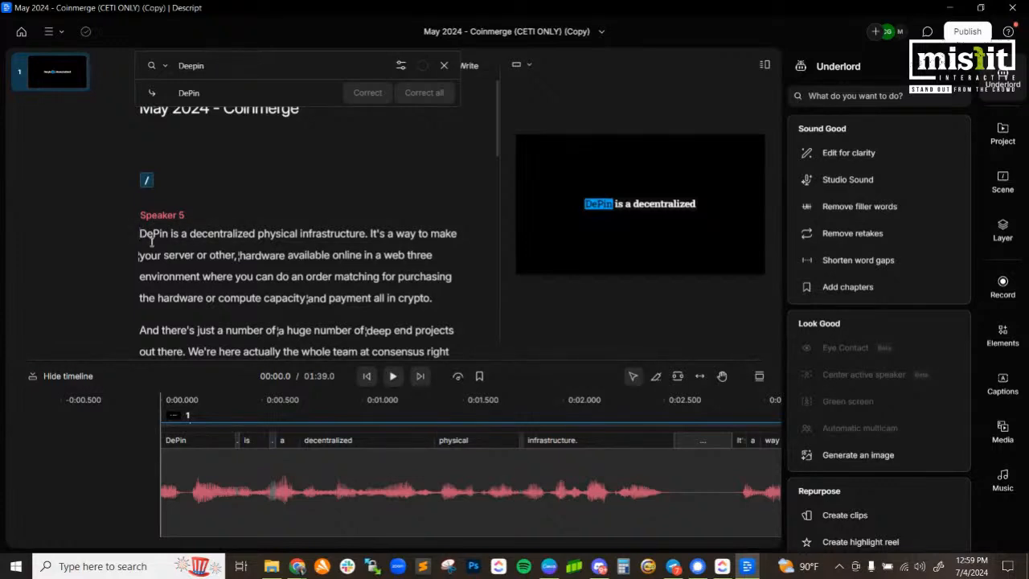
click(393, 376)
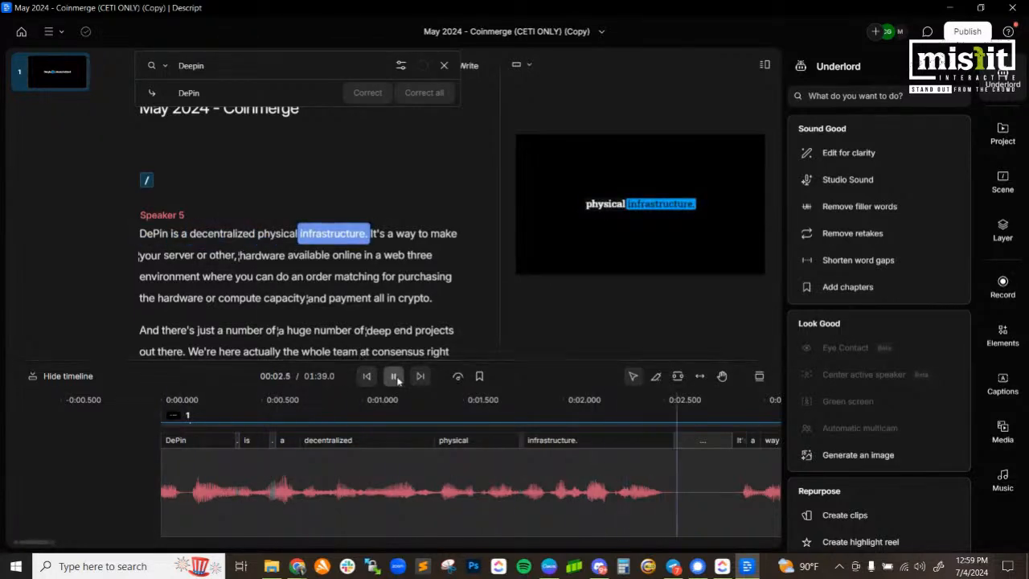
click(393, 377)
click(393, 376)
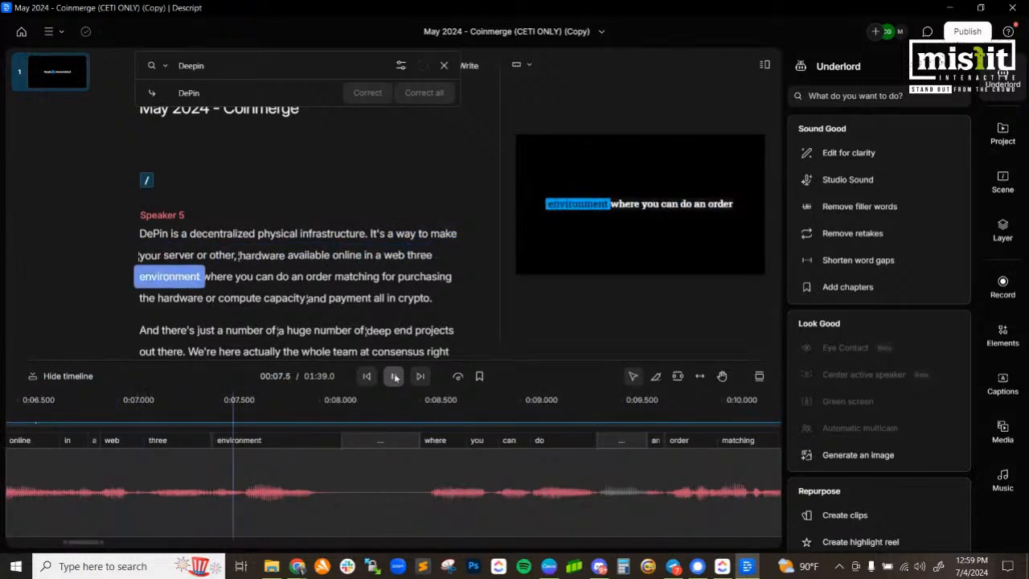
click(394, 377)
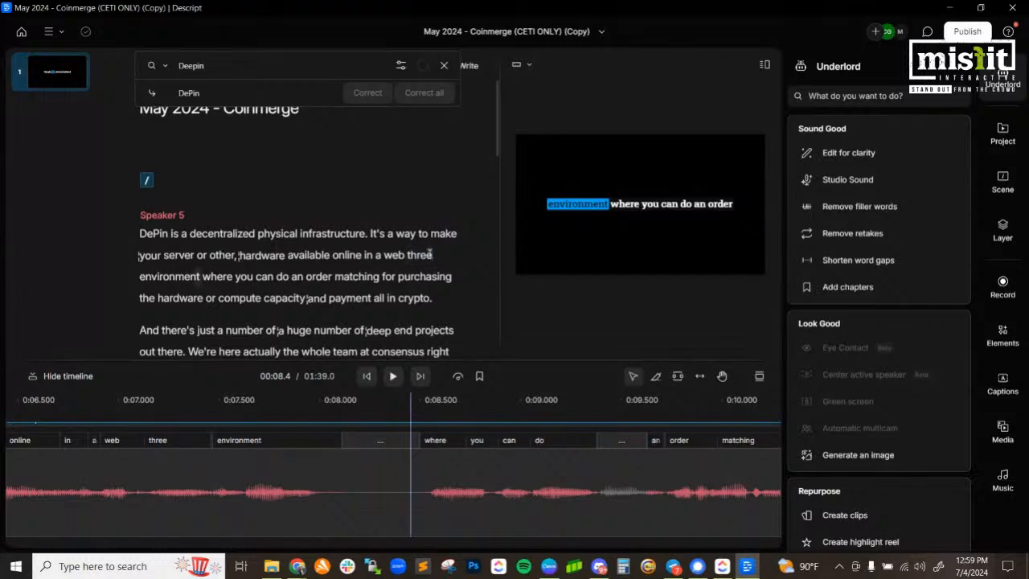
- Correct "web three" in Speaker 5's first paragraph to "web3"
drag(432, 254, 385, 250)
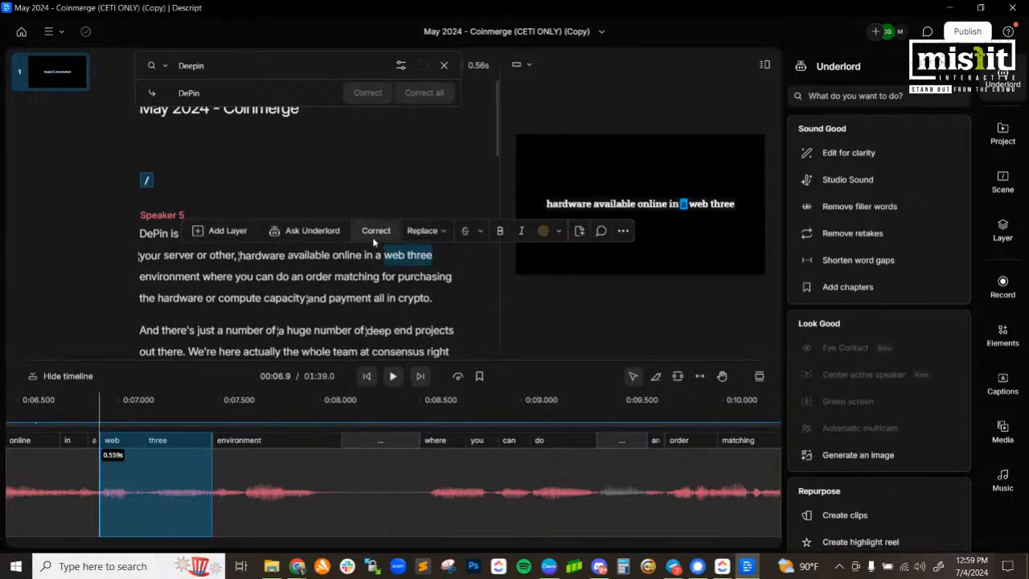
click(372, 230)
text(Web3)
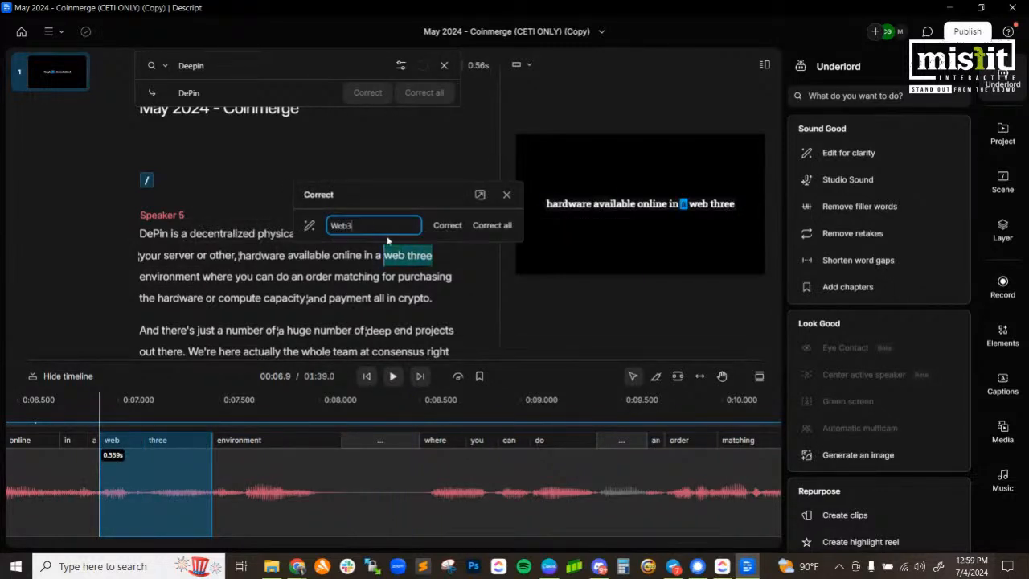
drag(339, 226, 330, 224)
text(w)
click(447, 225)
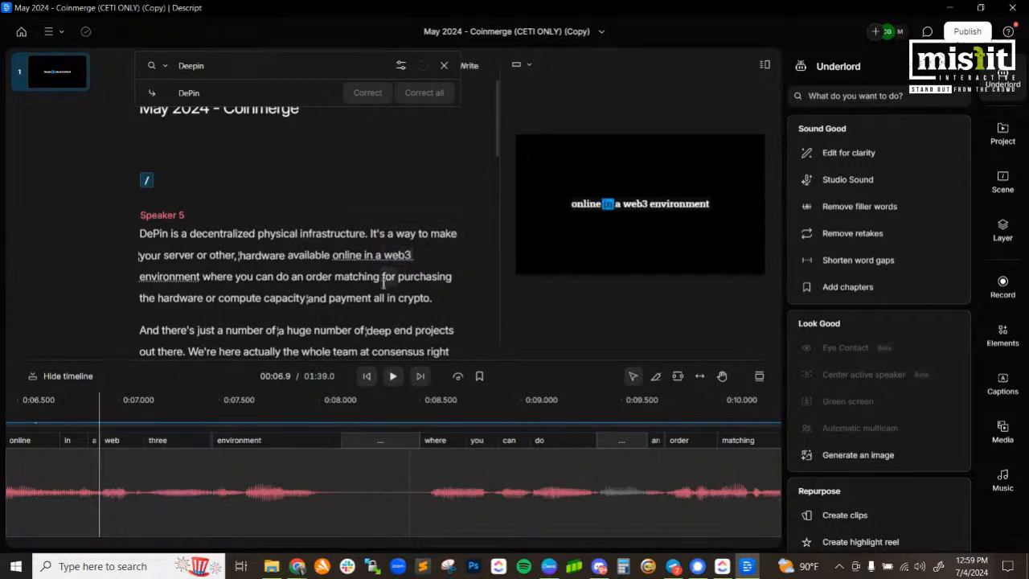
- Play on from the corrected "web3" and delete the word "an" before "order matching"
click(392, 375)
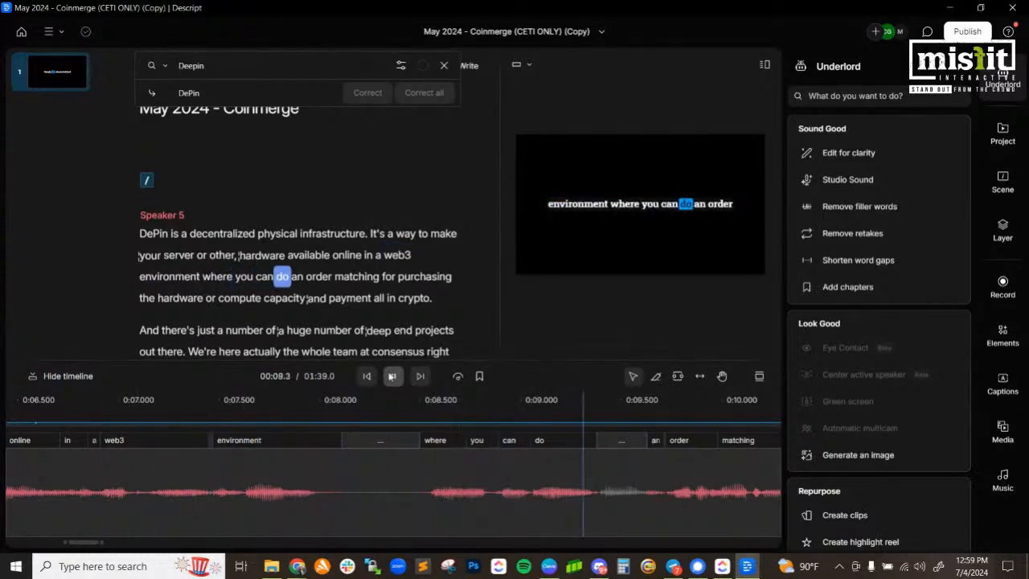
click(392, 375)
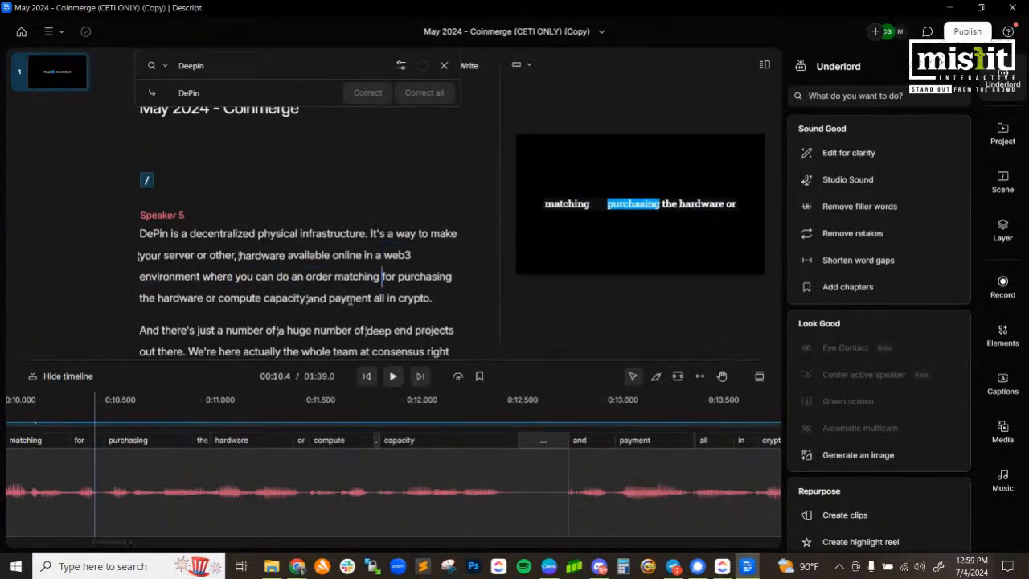
double_click(299, 278)
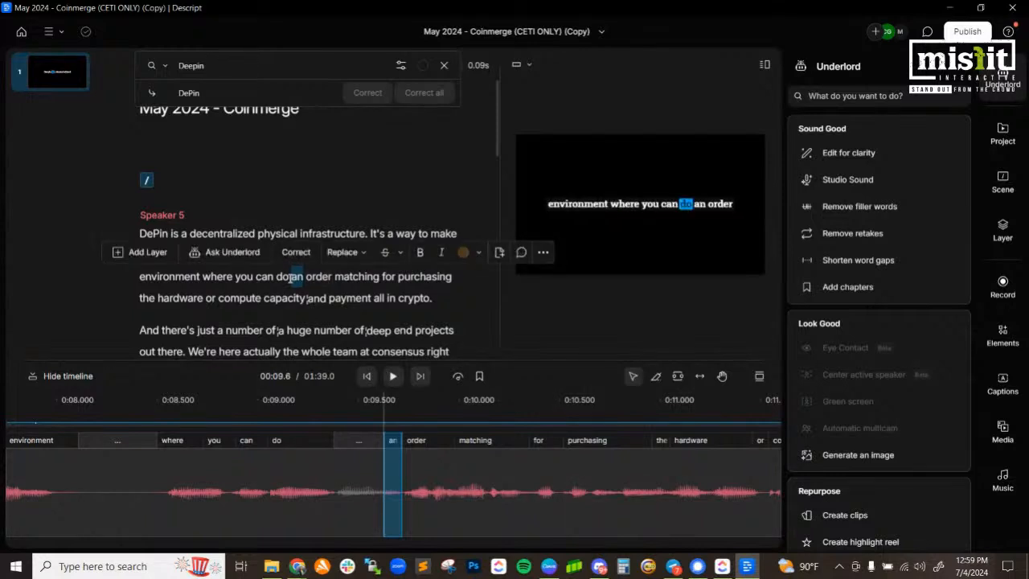
key(BackSpace)
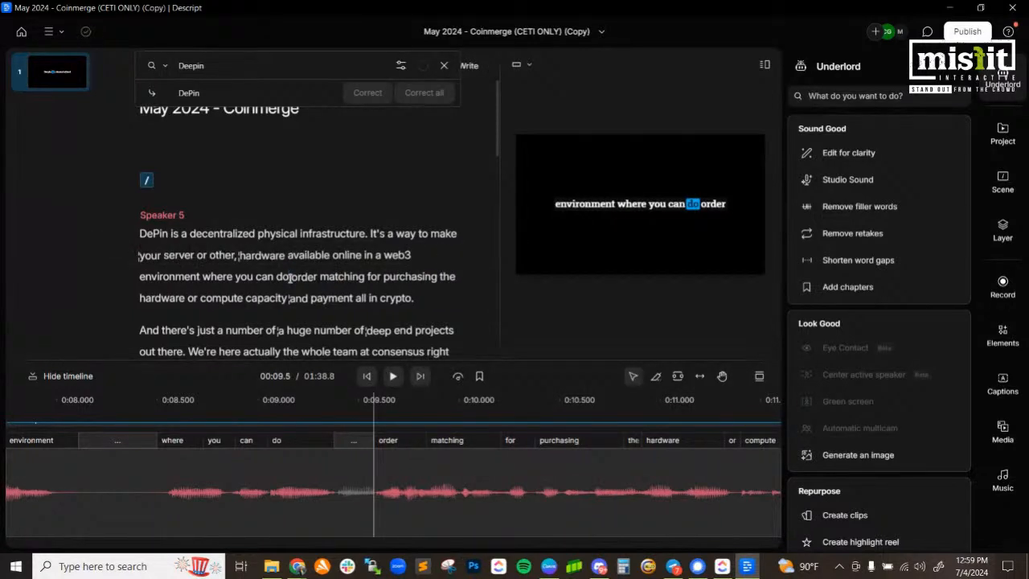
- Play the edited passage from "where you can do order matching" to check the cut
click(251, 283)
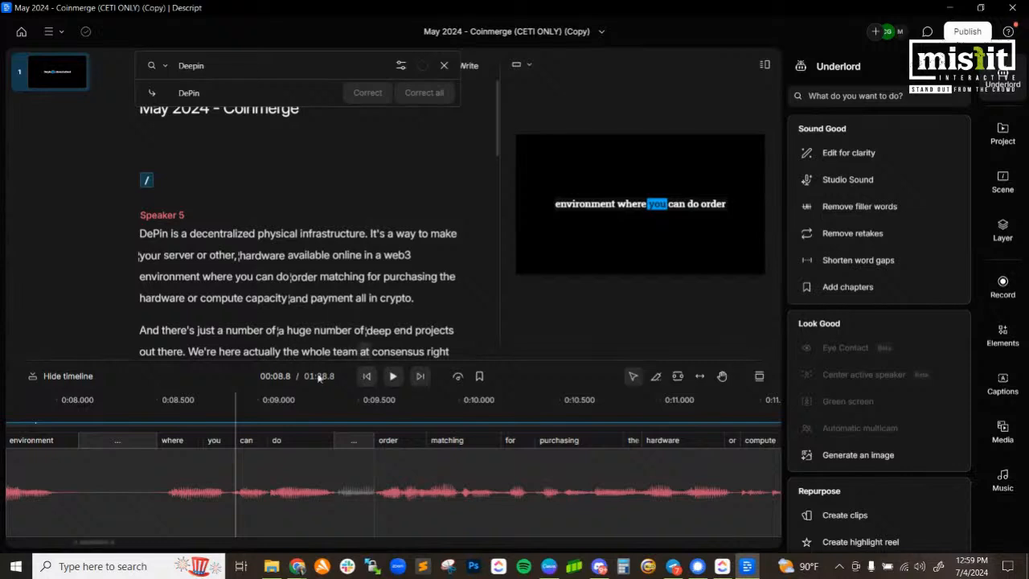
click(203, 276)
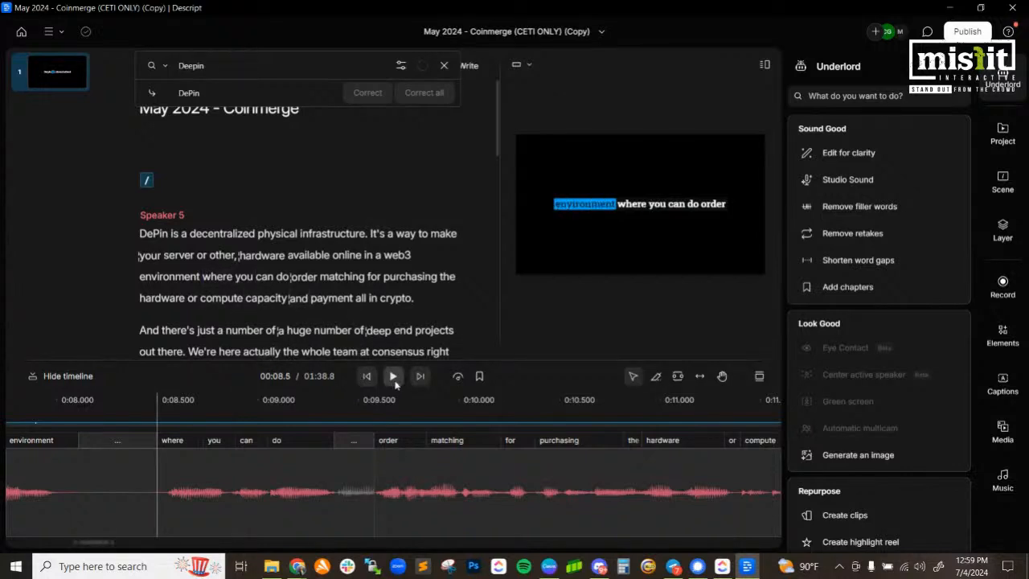
click(393, 377)
click(393, 378)
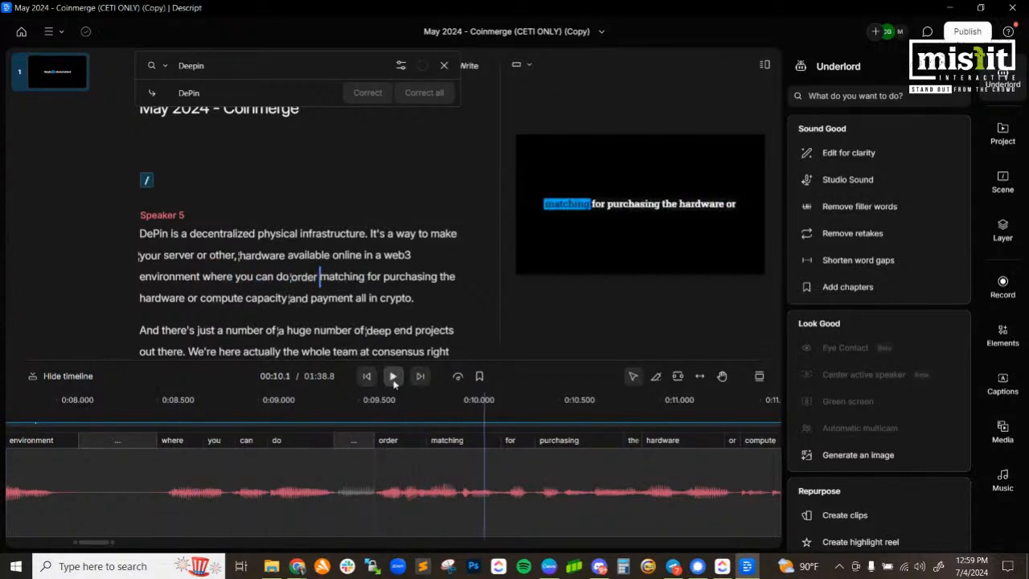
- Split the audio right after "do" with the Blade tool and delete the leftover gap clip before "order"
click(337, 502)
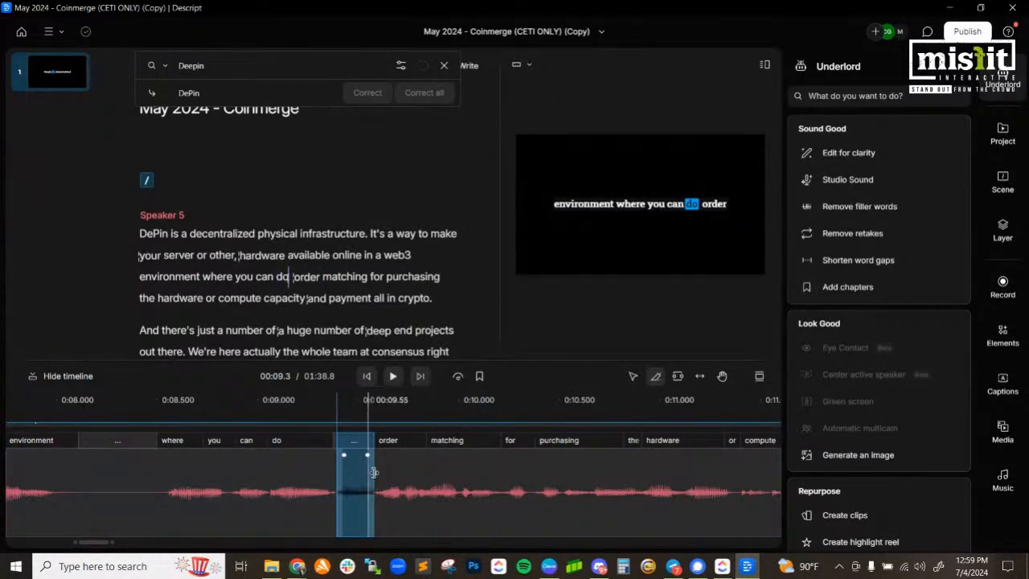
click(633, 375)
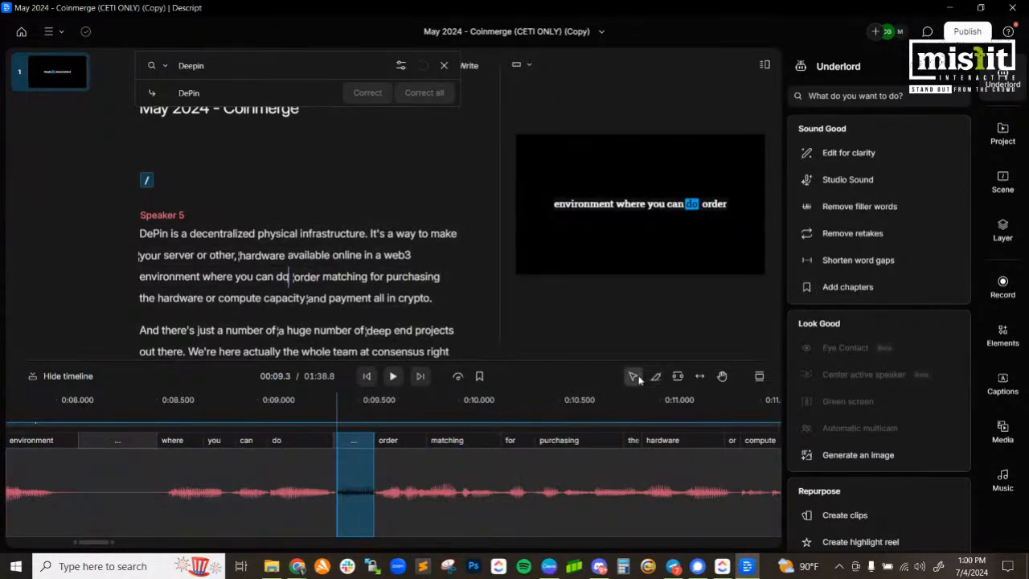
click(359, 486)
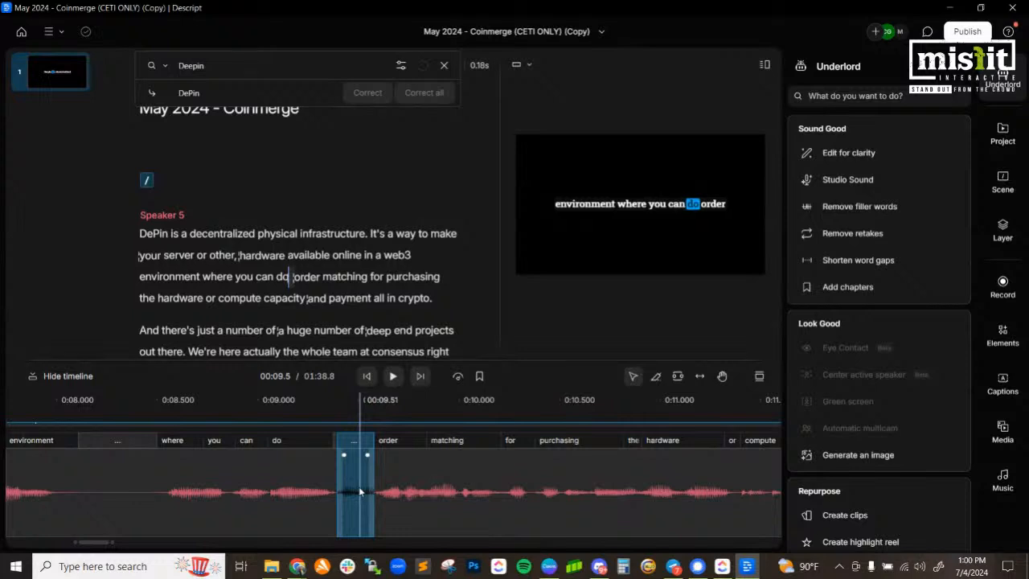
key(Delete)
- Play from "where you can do order matching" into the second paragraph's "deep end projects" to check the cut
click(203, 277)
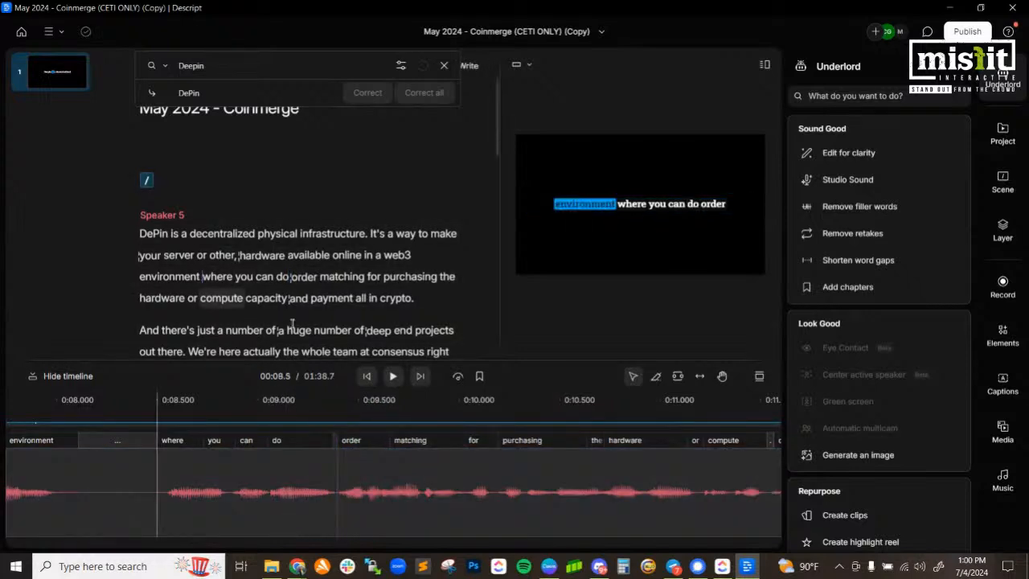
click(393, 376)
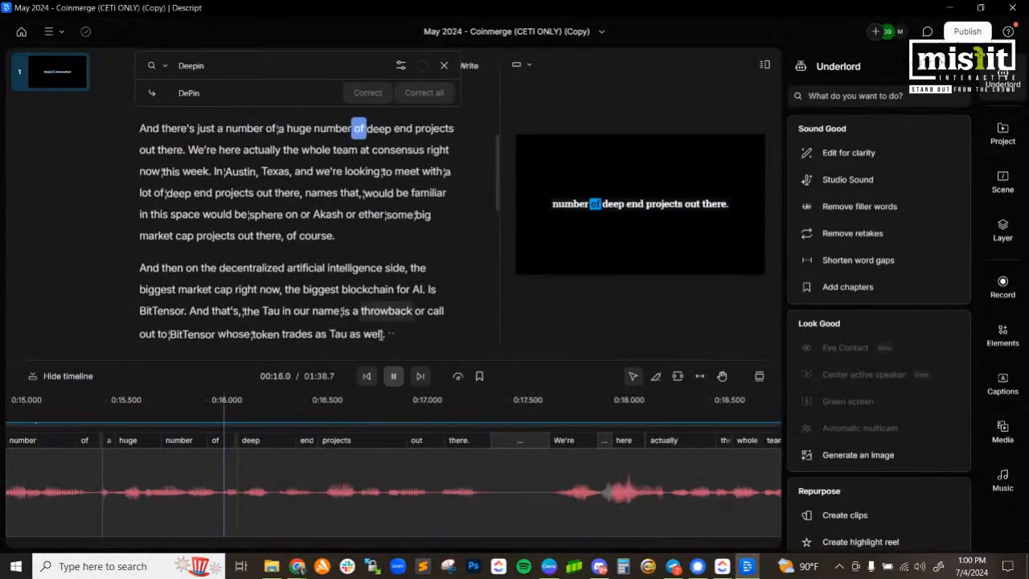
click(393, 375)
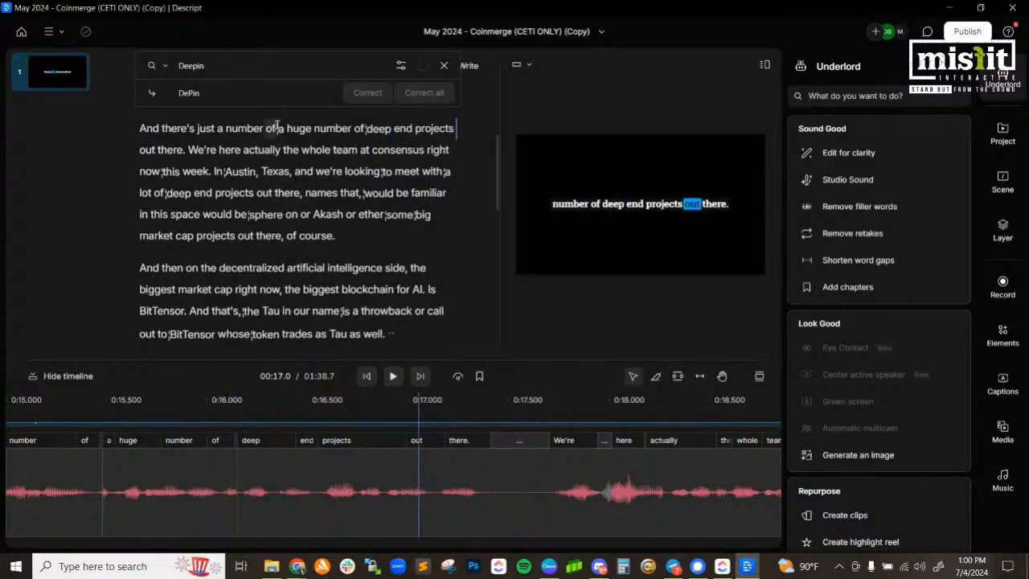
- Delete the repeated "a number of" from the second paragraph's first sentence and replay that sentence to check the cut
drag(277, 129, 218, 126)
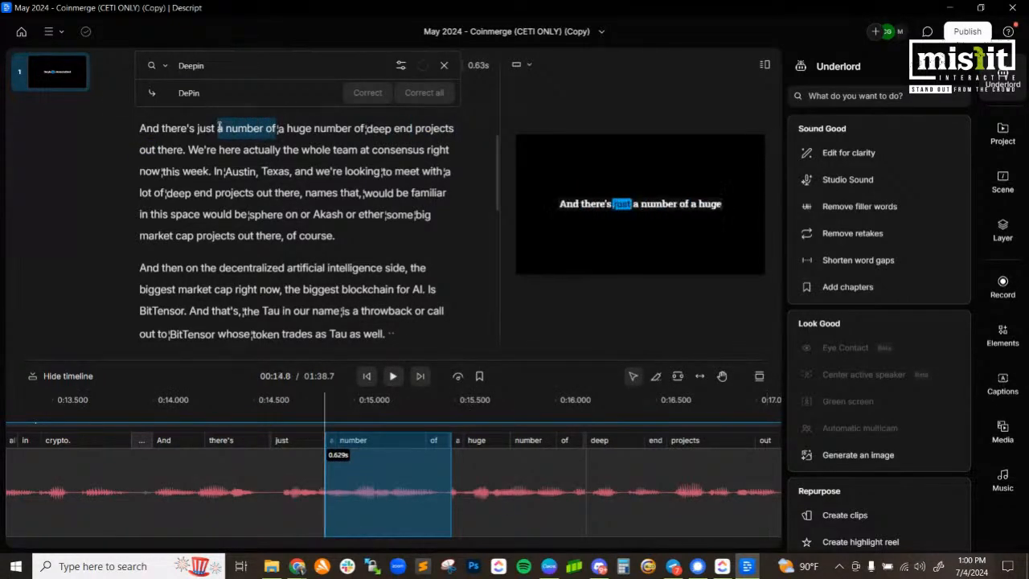
key(BackSpace)
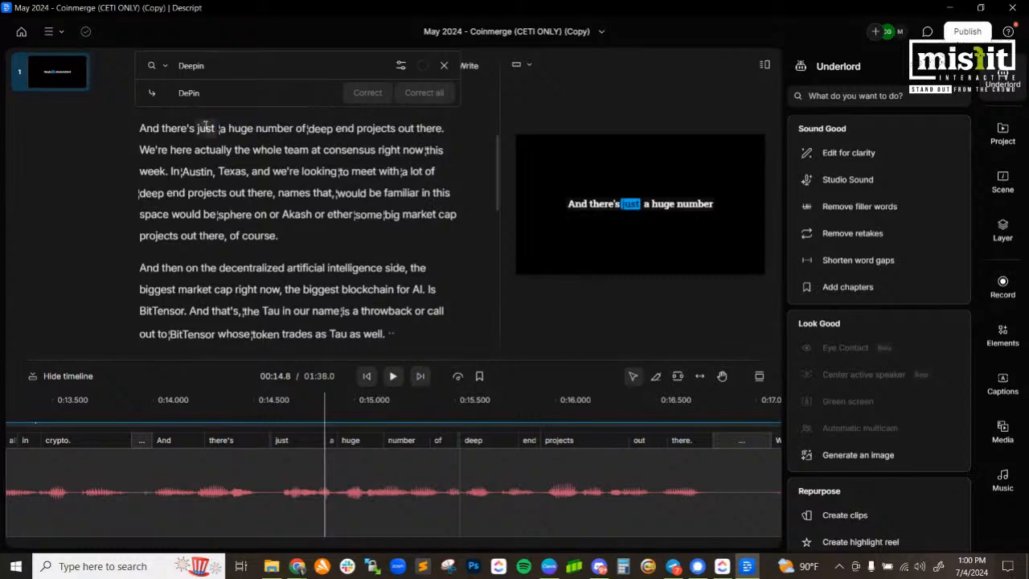
click(140, 129)
click(393, 376)
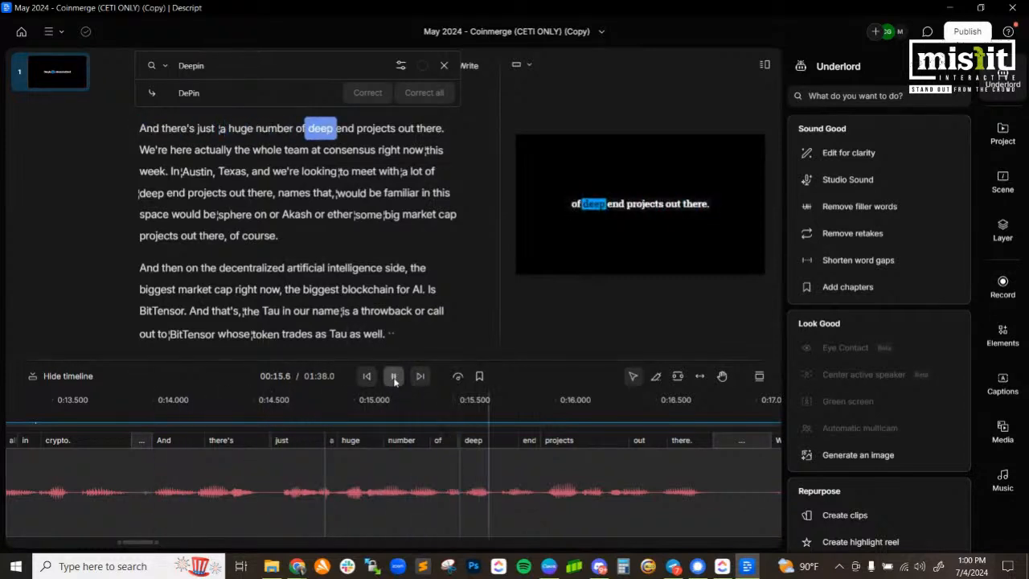
click(393, 377)
- Correct every occurrence of "deep end" in the transcript to "DePin"
drag(354, 129, 307, 129)
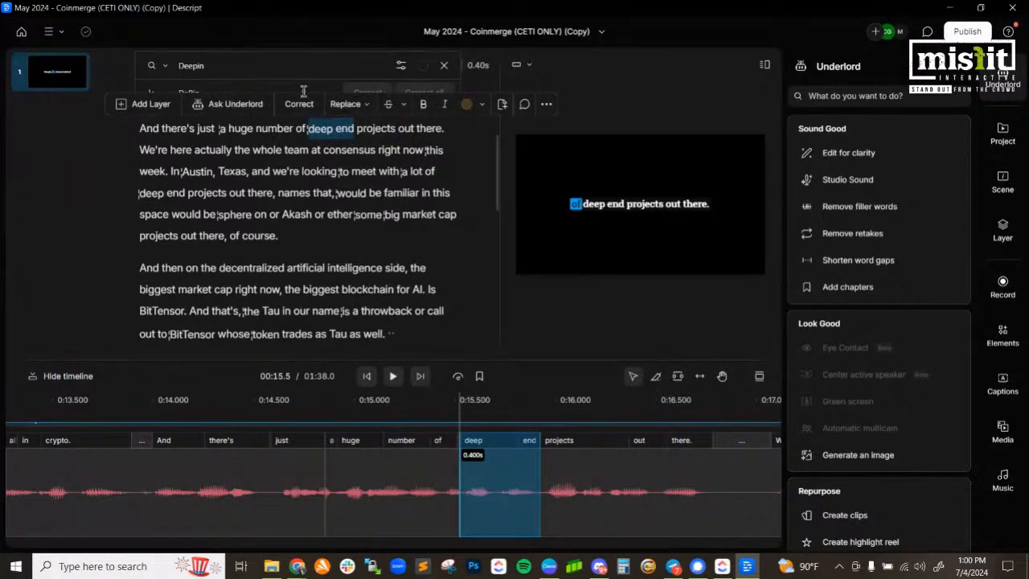
click(298, 104)
text(DePin)
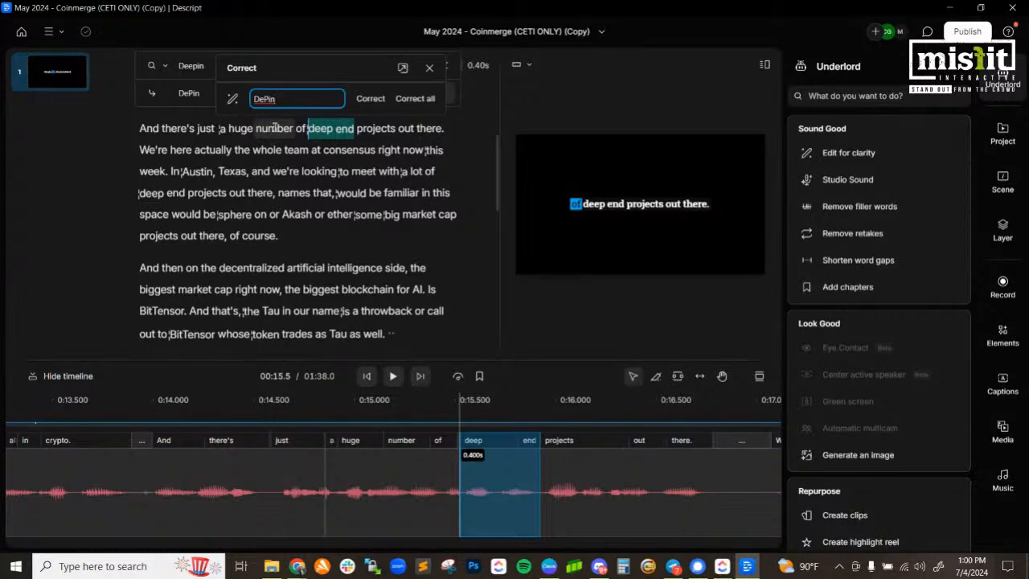
click(411, 99)
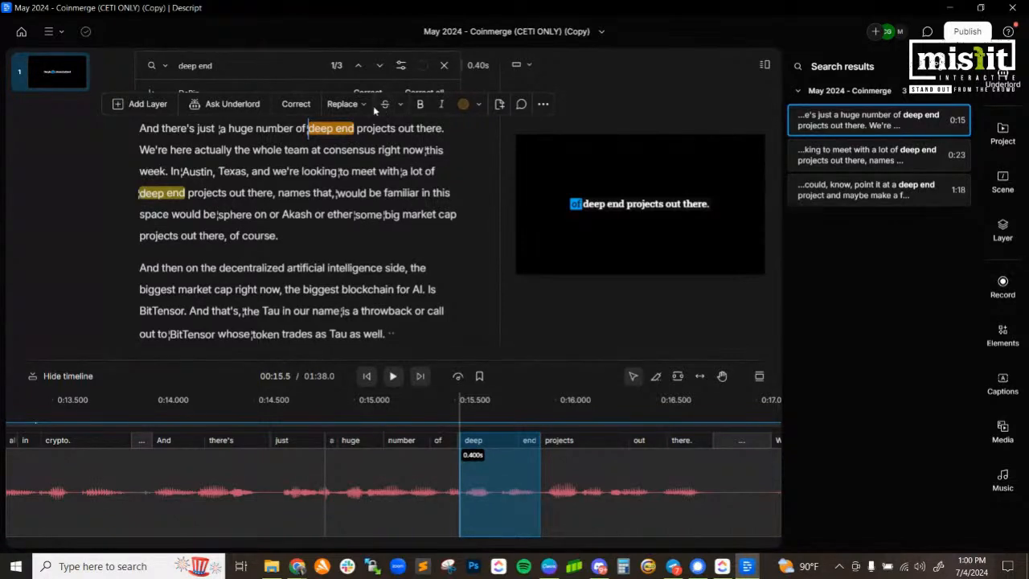
click(296, 66)
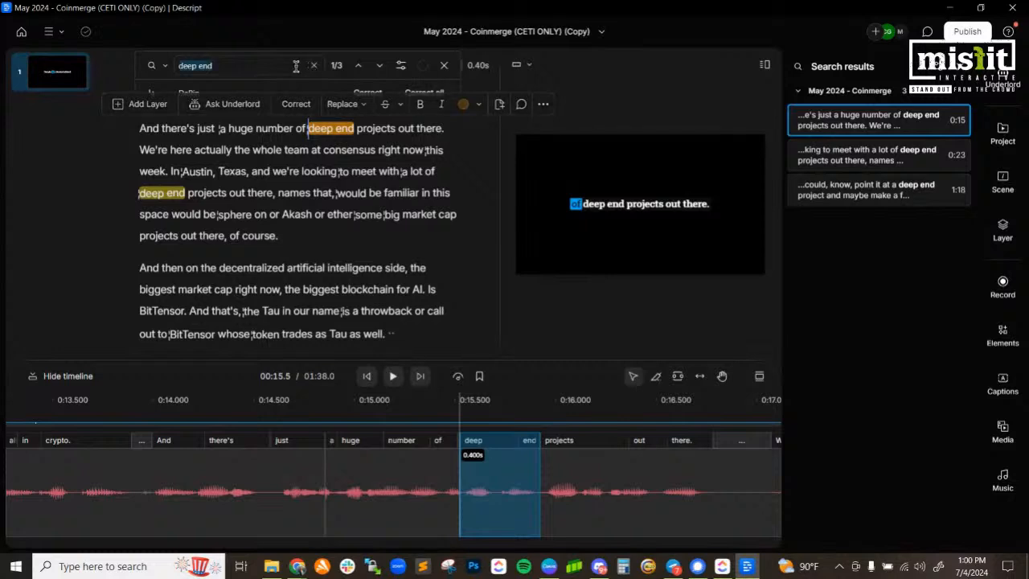
click(437, 96)
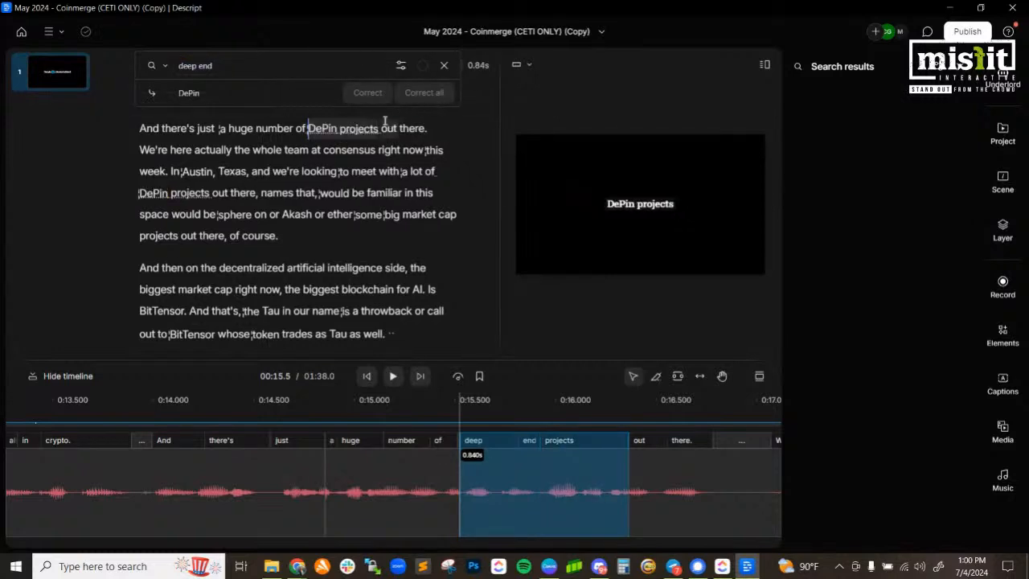
- Play on from the corrected "DePin projects" through "sphere on or Akash" to check the captions
click(116, 133)
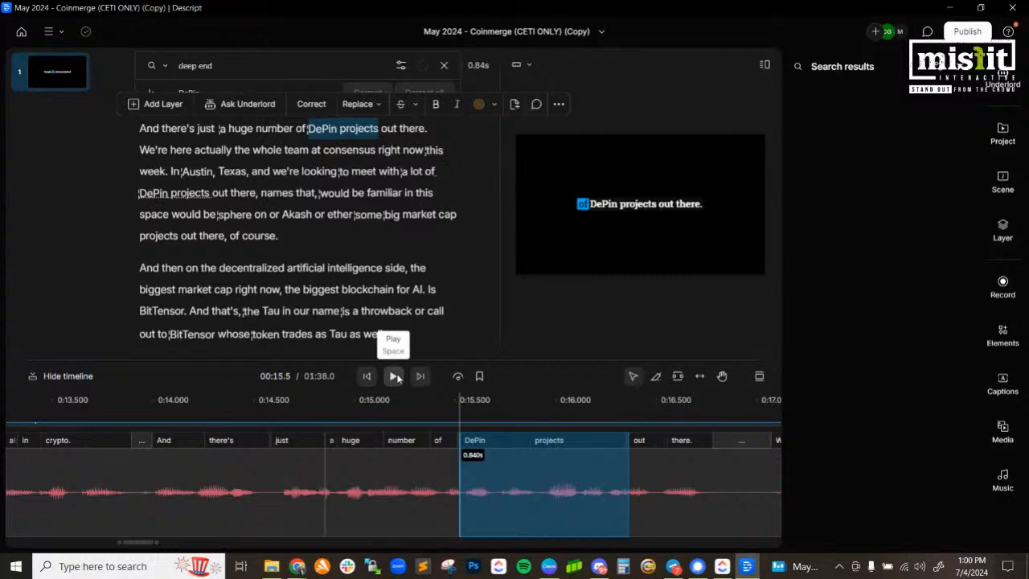
click(396, 377)
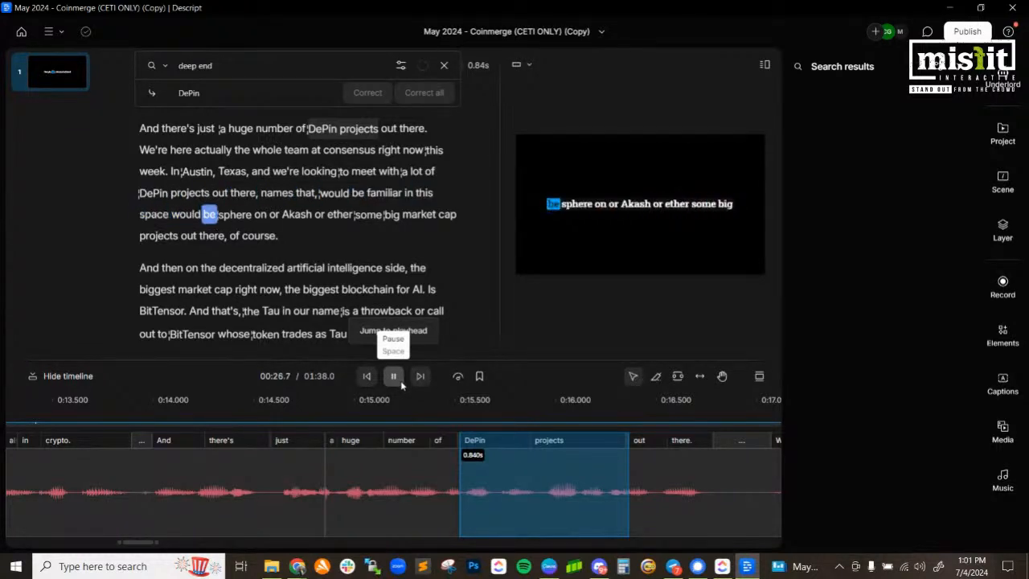
click(396, 380)
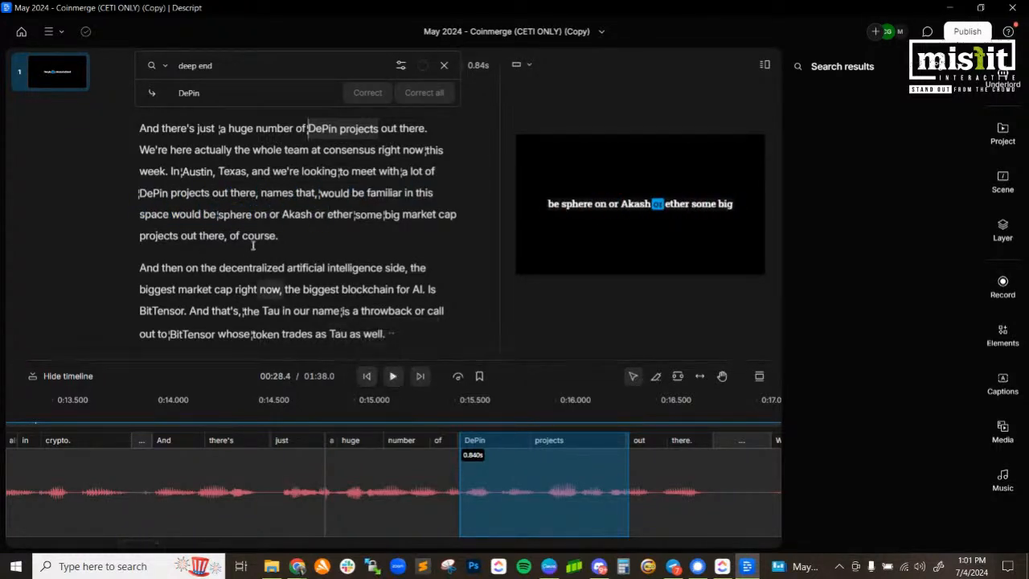
- Correct "sphere on" before "or Akash" in the second paragraph to "Spheron"
shift+click(263, 213)
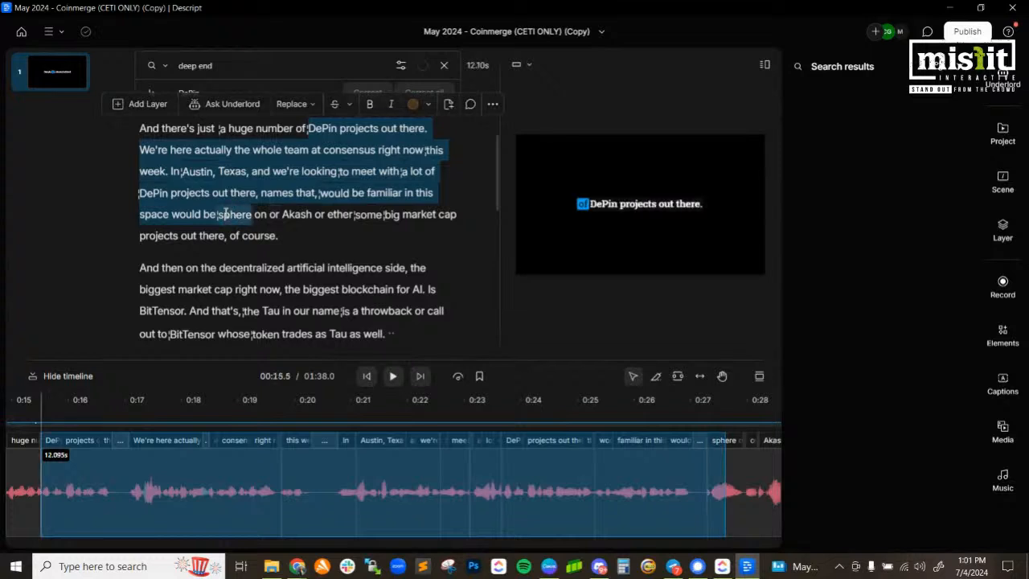
click(220, 215)
drag(220, 216, 267, 216)
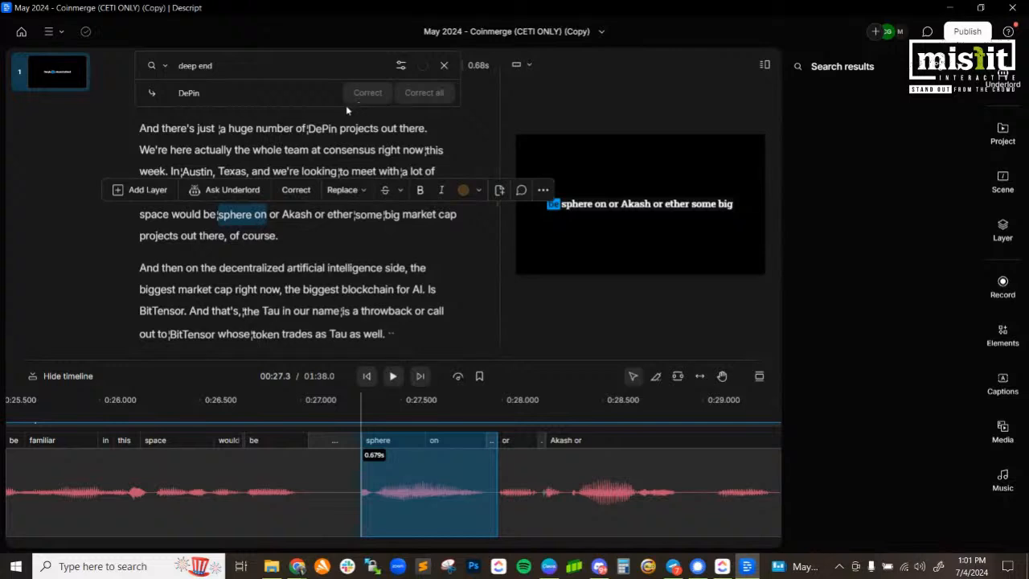
click(295, 192)
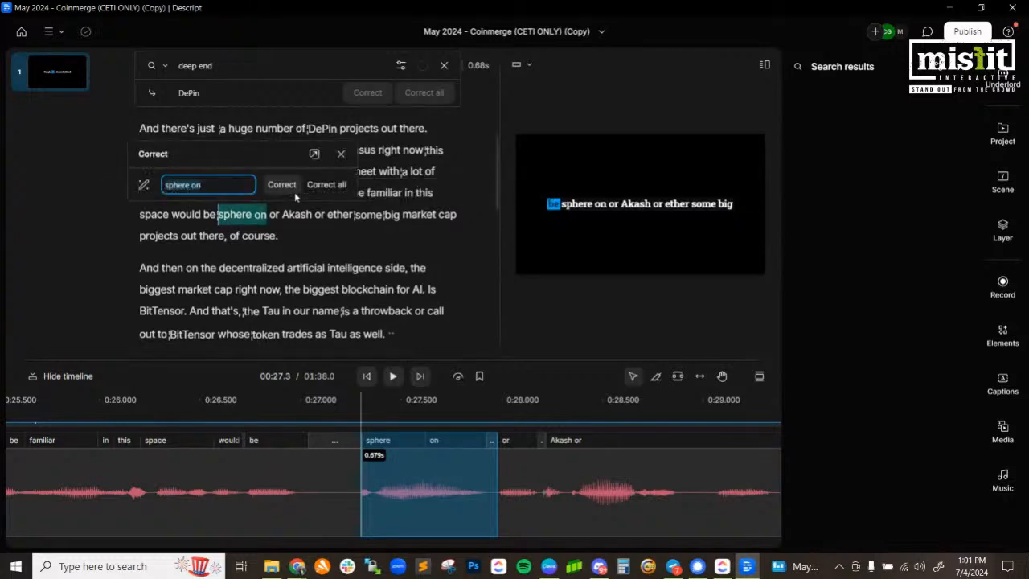
text(s)
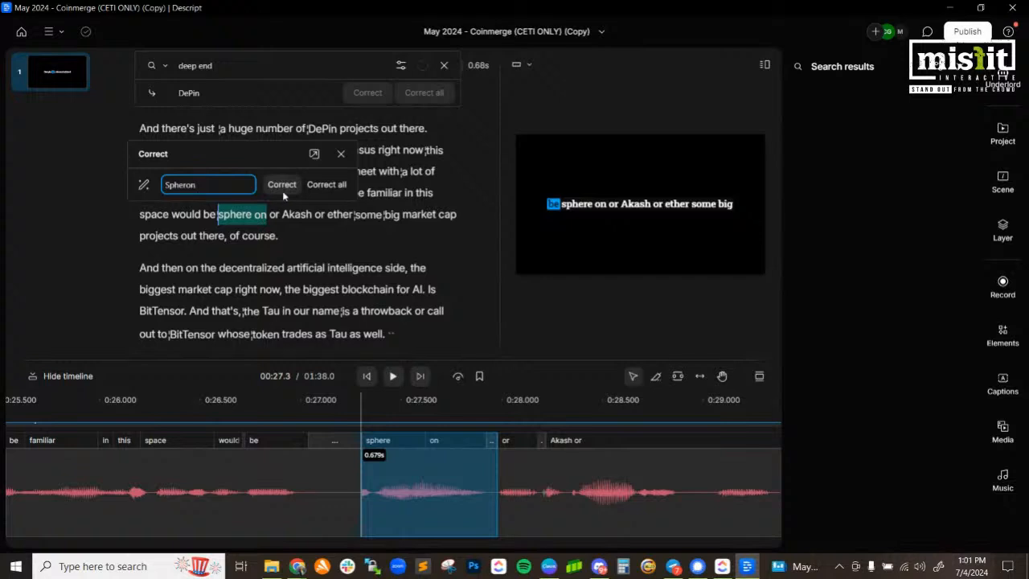
click(283, 189)
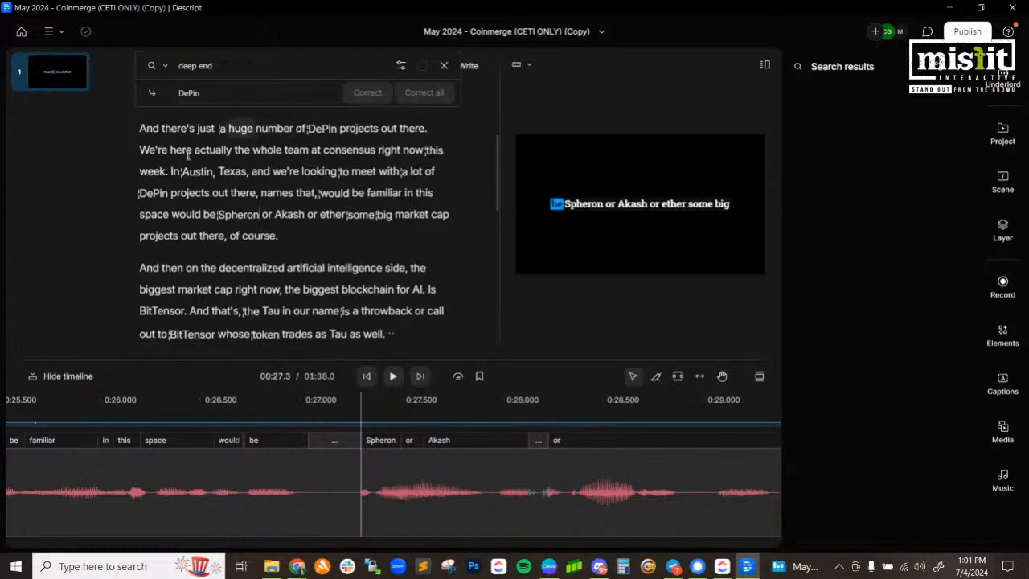
- Play the second paragraph from the "Austin, Texas" sentence through "some big market cap" to check its transcript
click(241, 195)
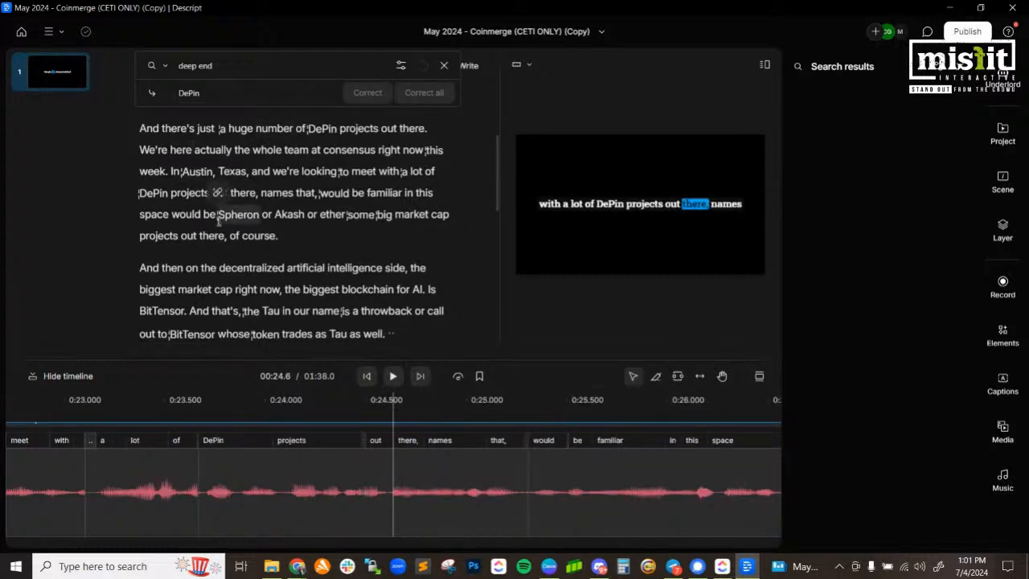
click(255, 180)
click(393, 375)
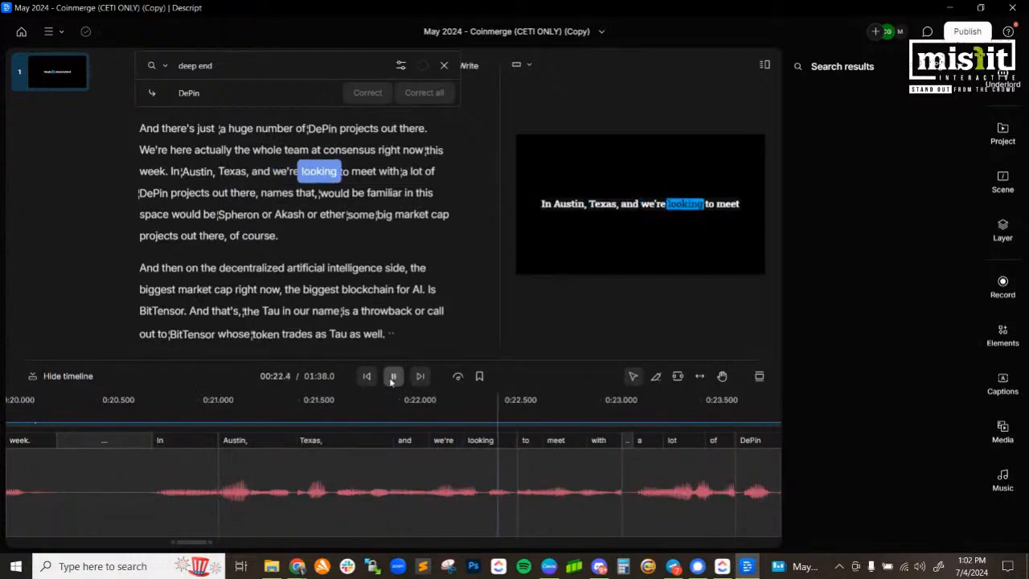
click(392, 378)
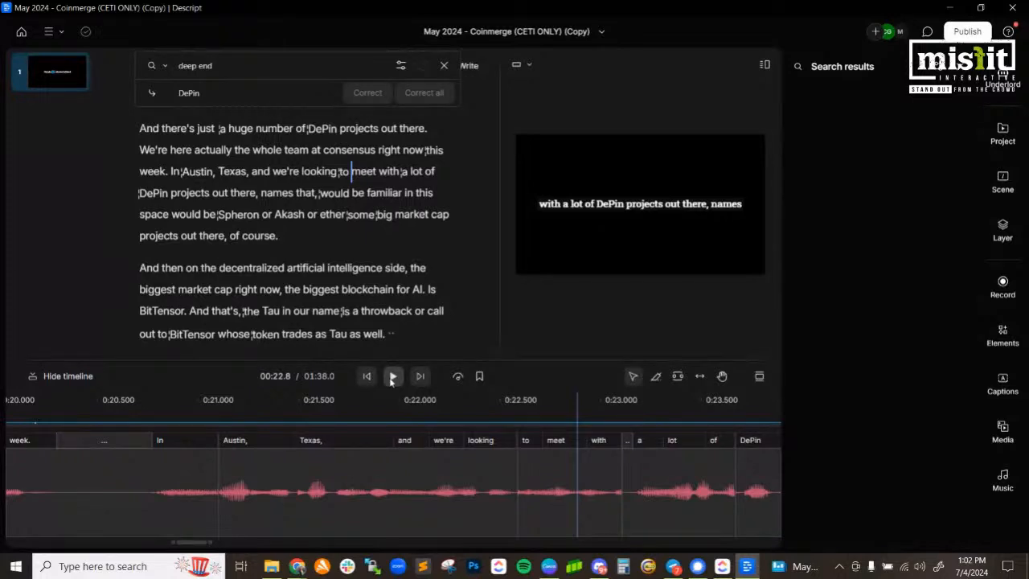
click(391, 378)
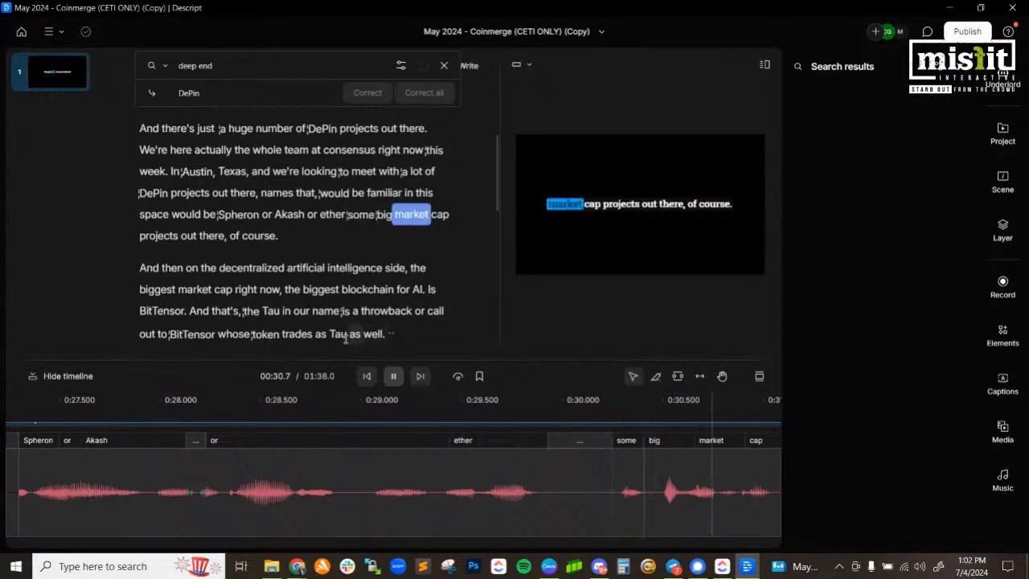
click(394, 378)
- Correct "ether" after "Akash or" in the second paragraph to the capitalized "Ether"
drag(321, 210, 346, 213)
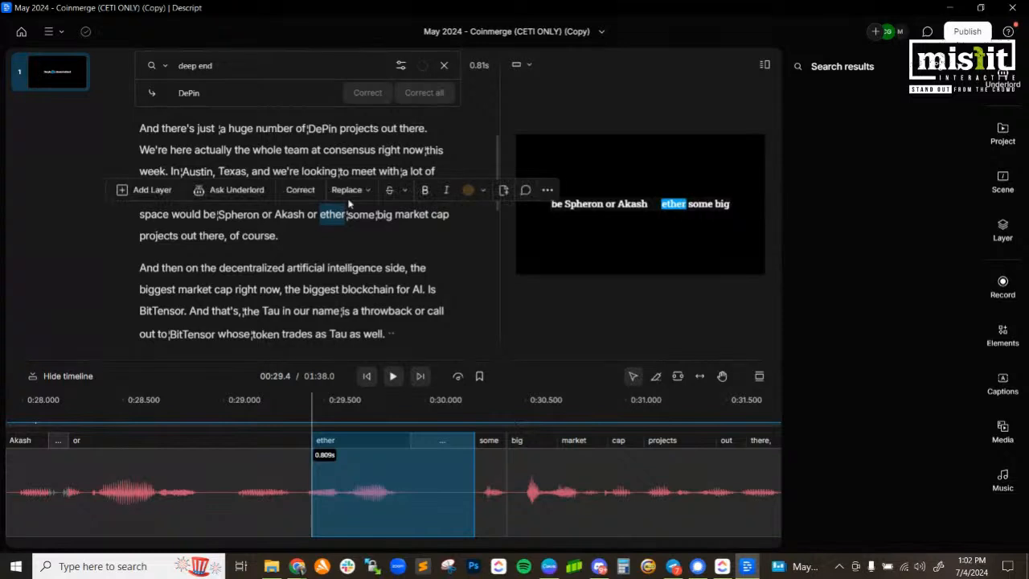
click(315, 192)
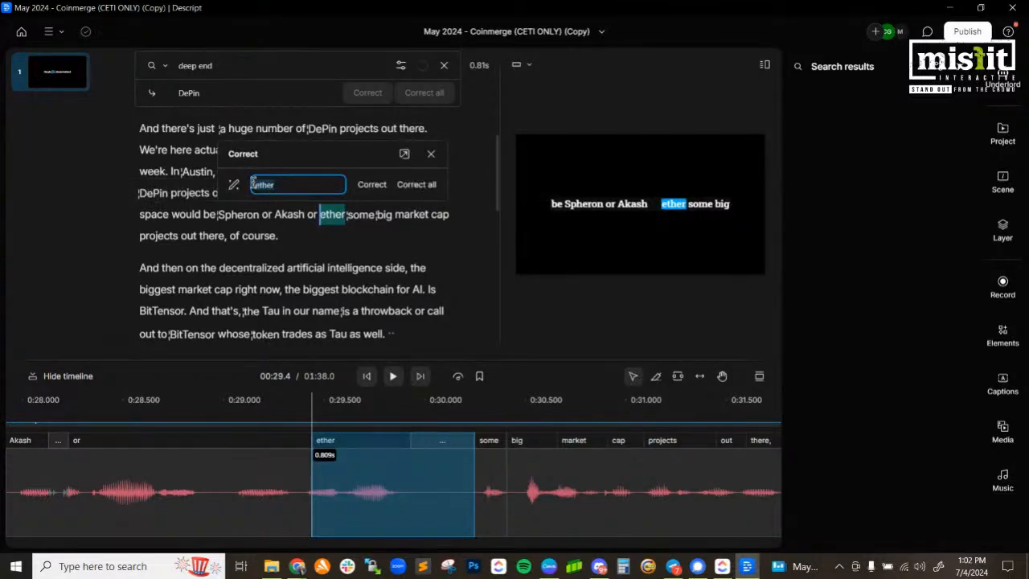
key(BackSpace)
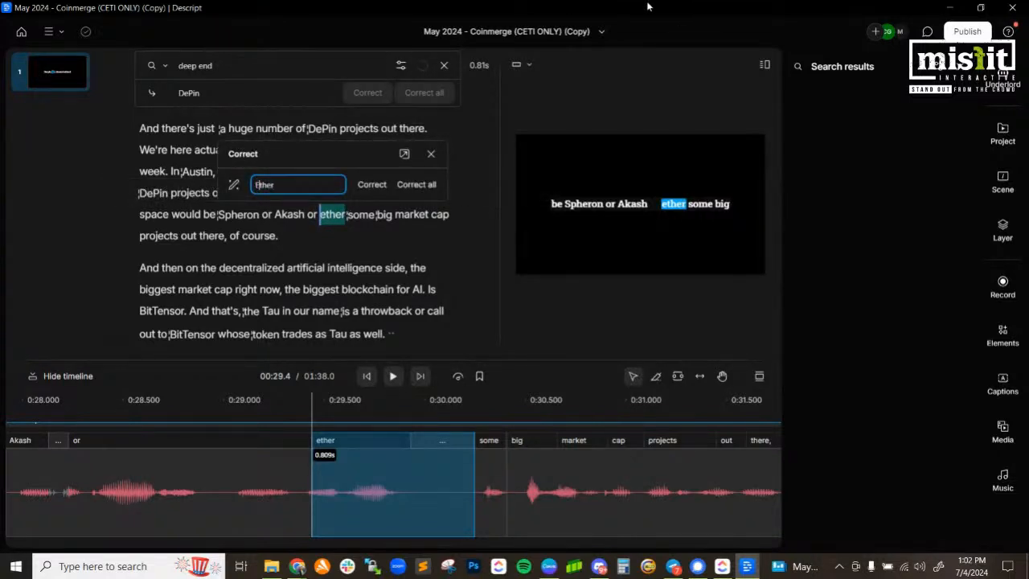
click(372, 184)
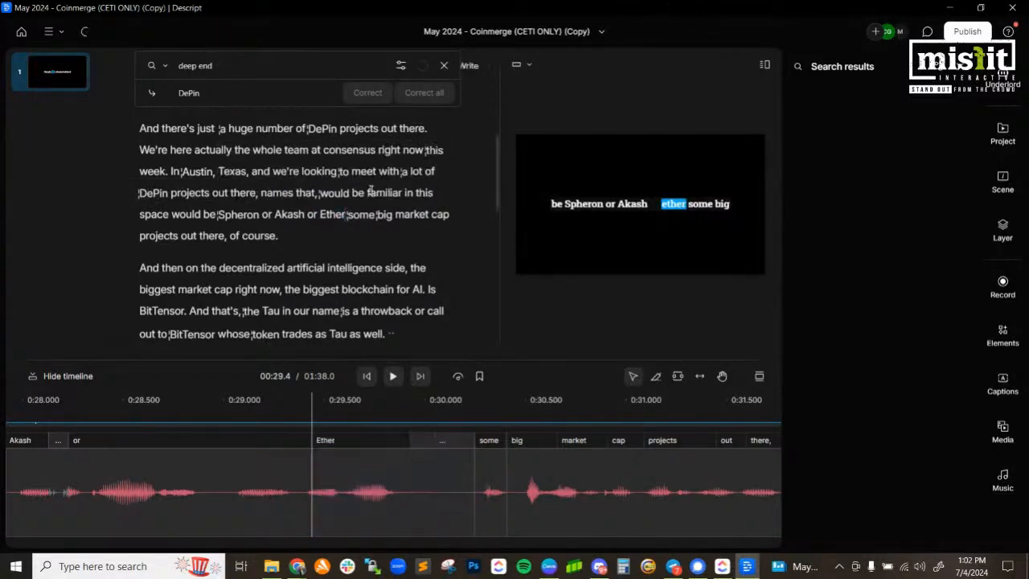
- Play the third paragraph from "And then on the decentralized" to "the biggest blockchain" to check its audio
click(309, 304)
click(281, 235)
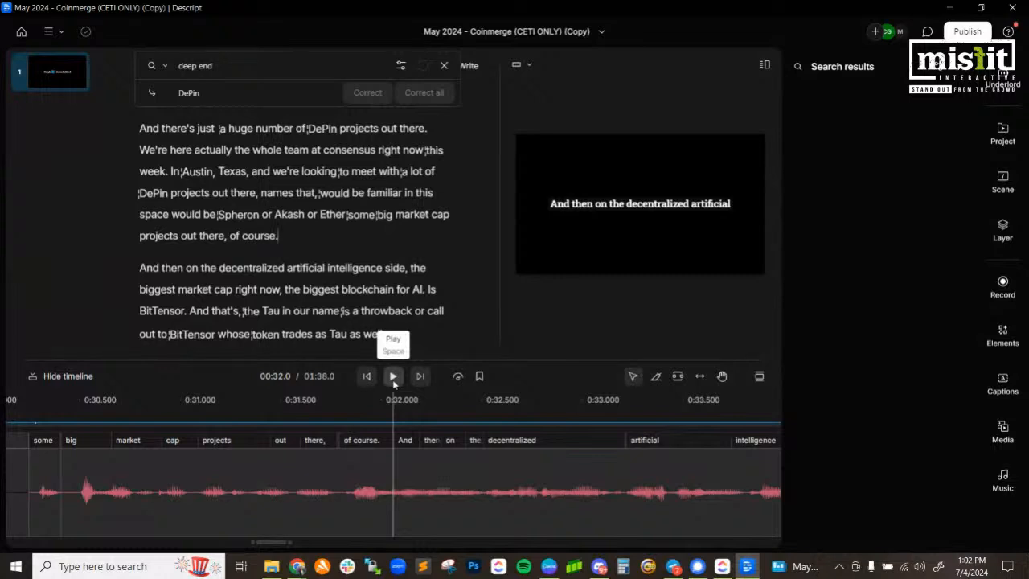
click(385, 382)
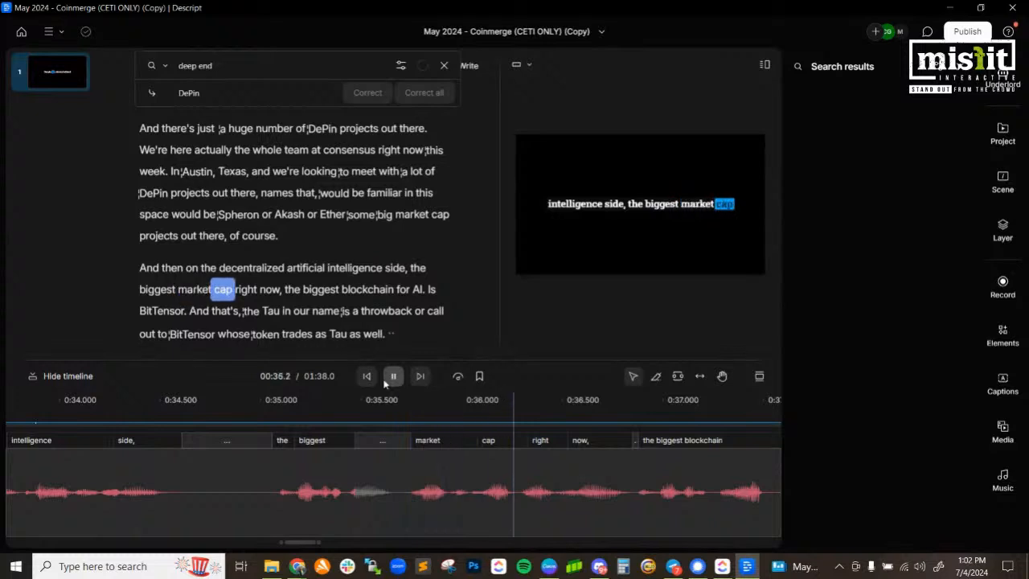
click(390, 379)
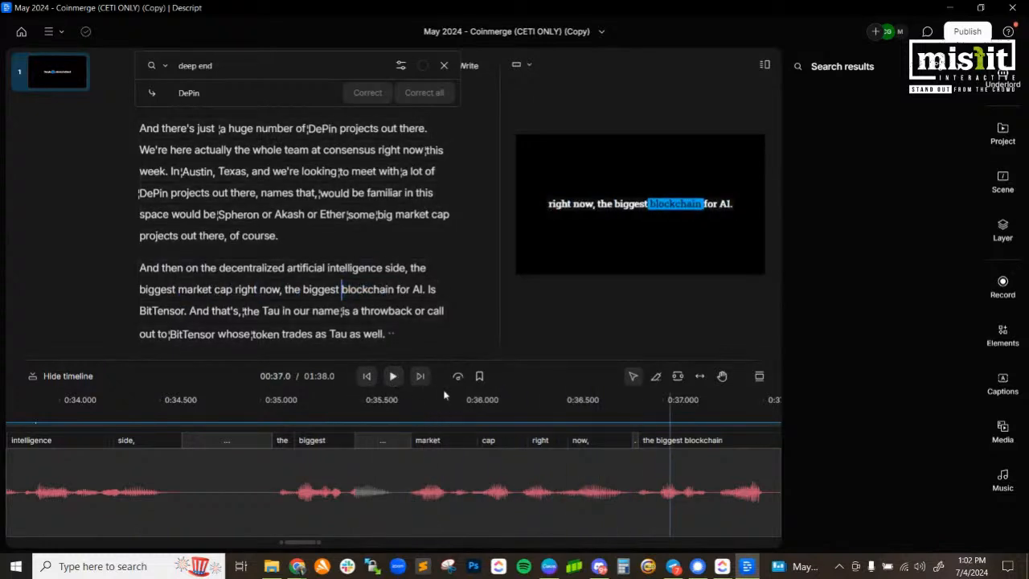
- Play the third paragraph's audio from "biggest" to "market cap" to locate the stray sound between the words
click(662, 376)
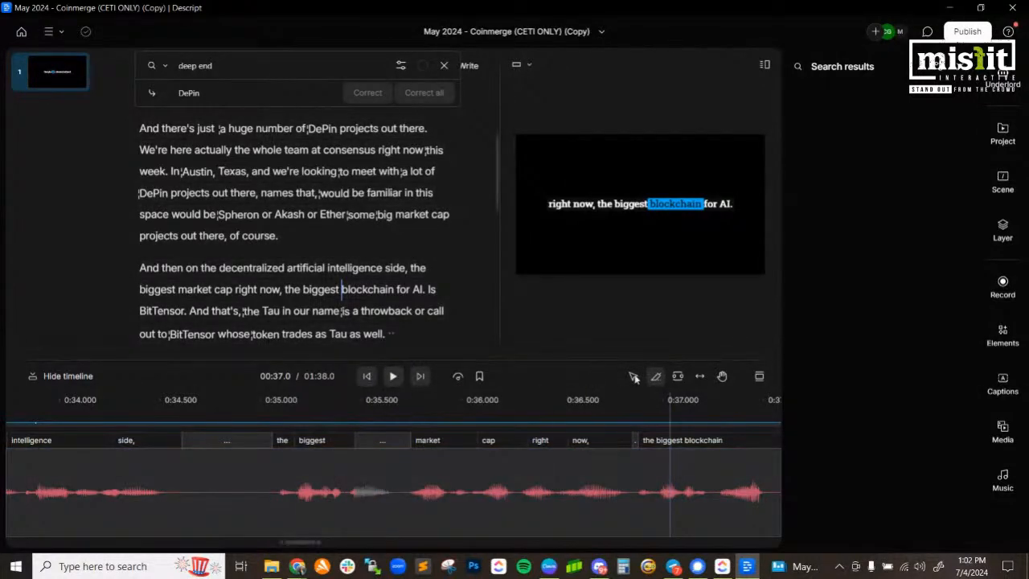
click(632, 376)
click(301, 398)
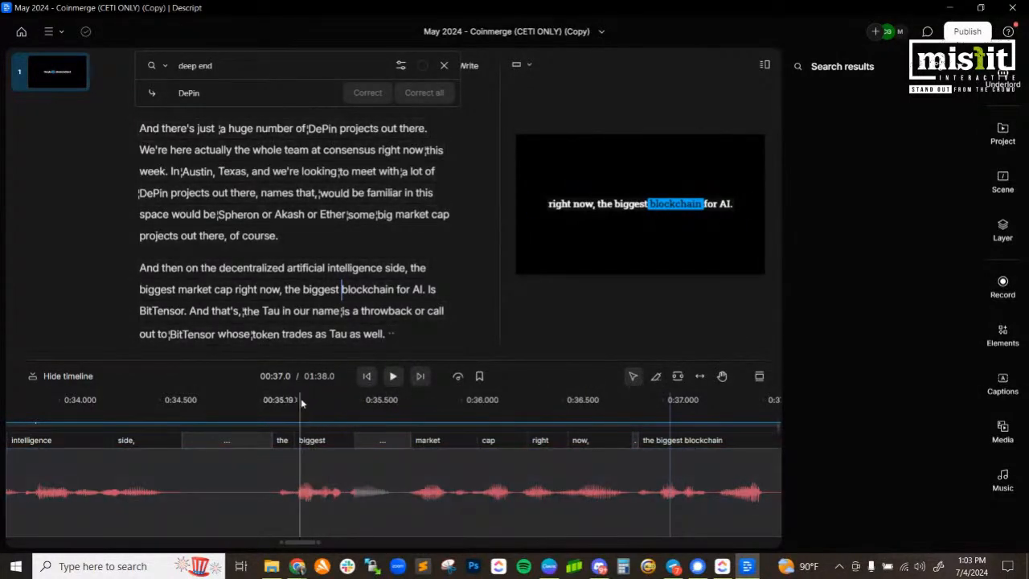
click(393, 375)
key(space)
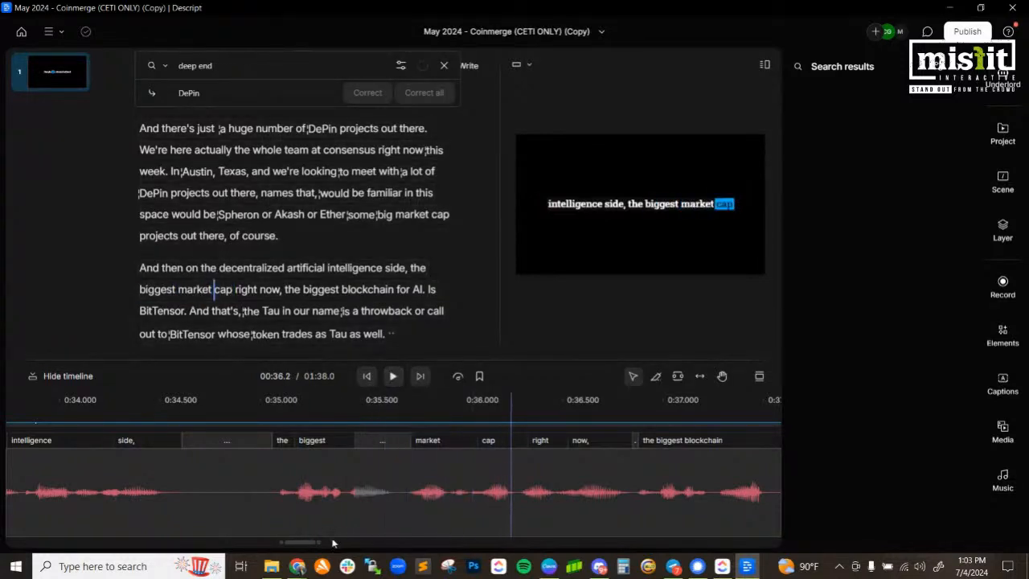
- Cut the stray sound between "biggest" and "market" out of the third paragraph's audio and close the gap
click(370, 494)
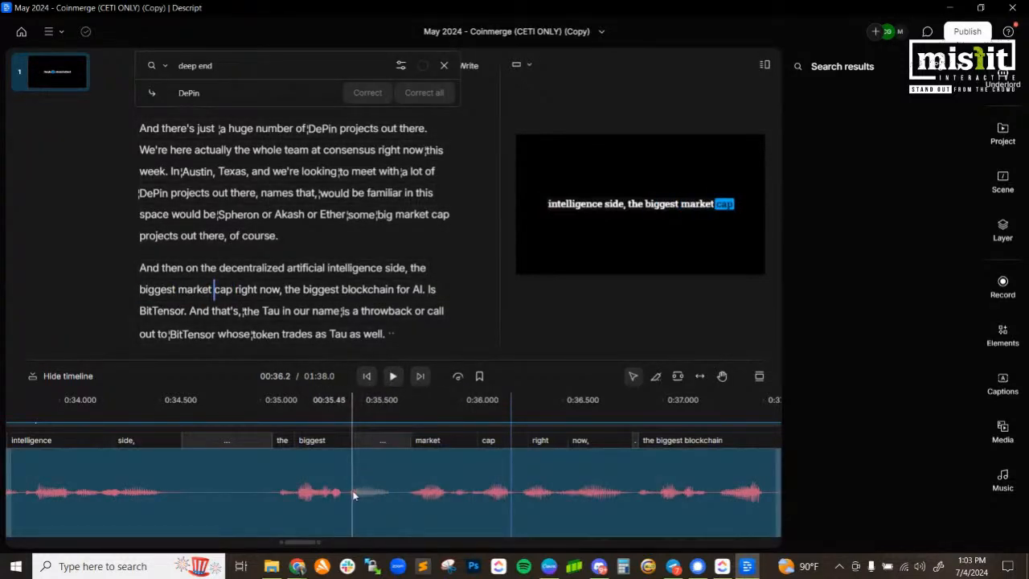
click(657, 377)
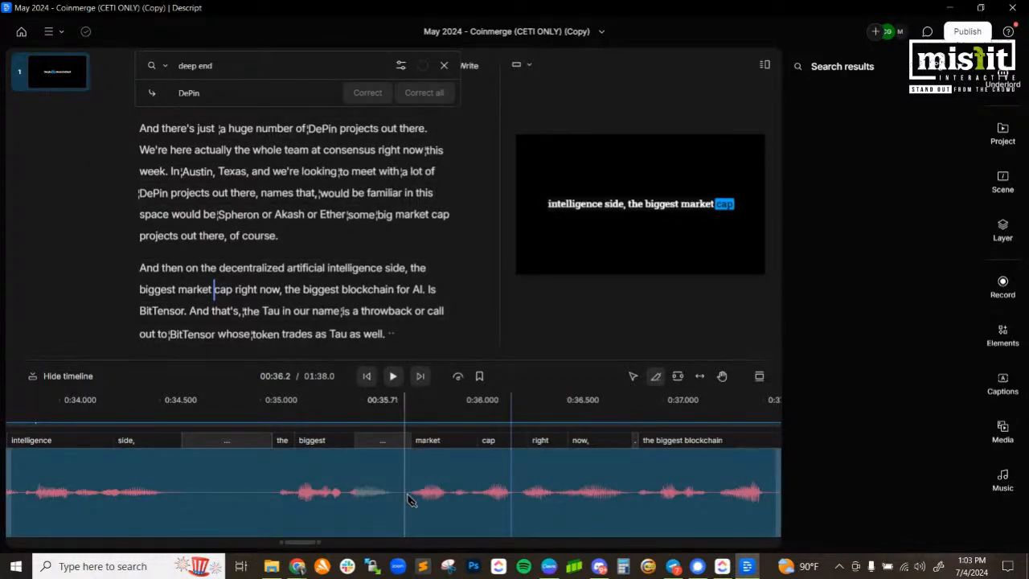
drag(408, 498, 349, 500)
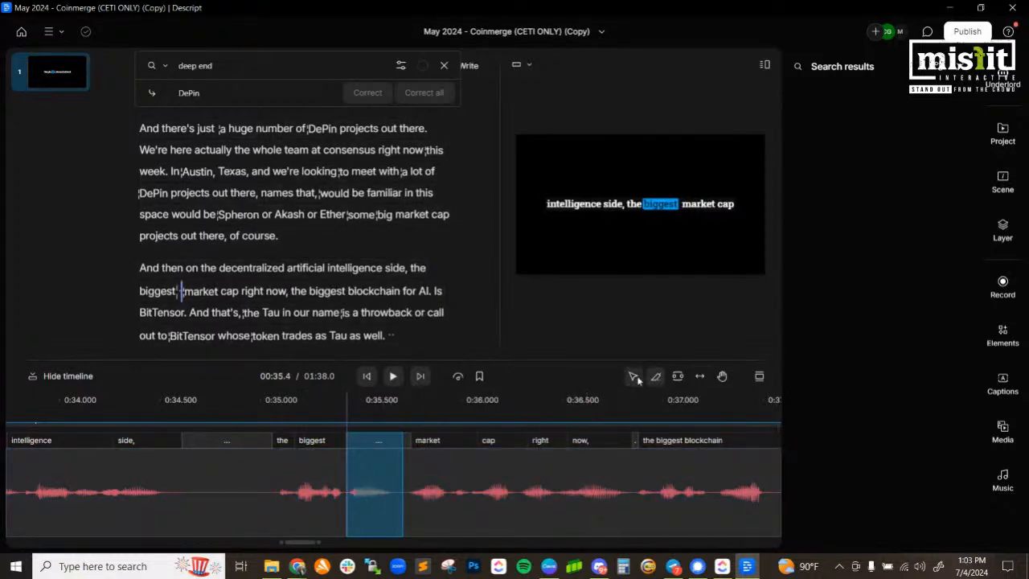
key(Delete)
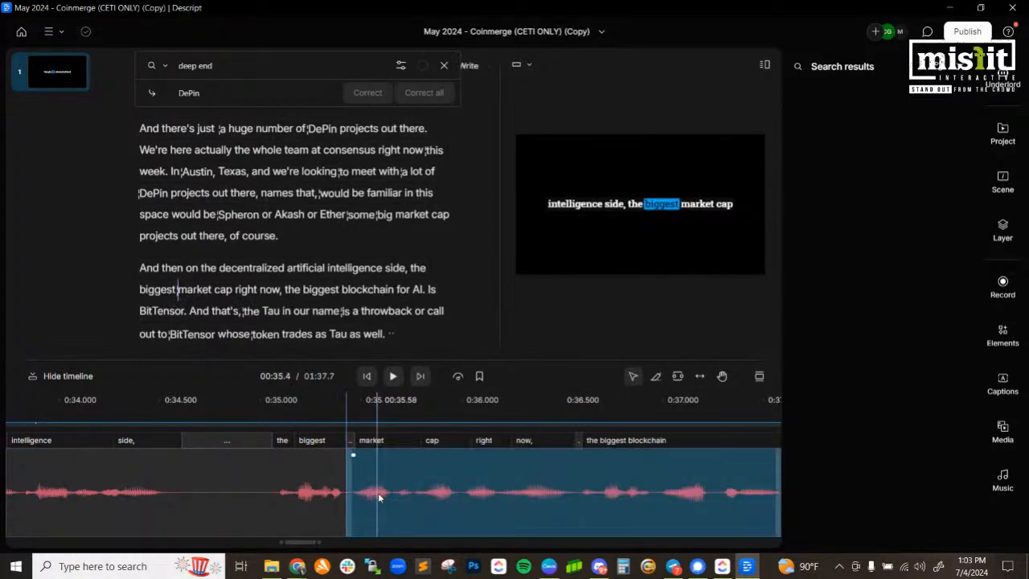
- Play the third paragraph from "artificial intelligence side" through "BitTensor" to check the audio cut
click(143, 291)
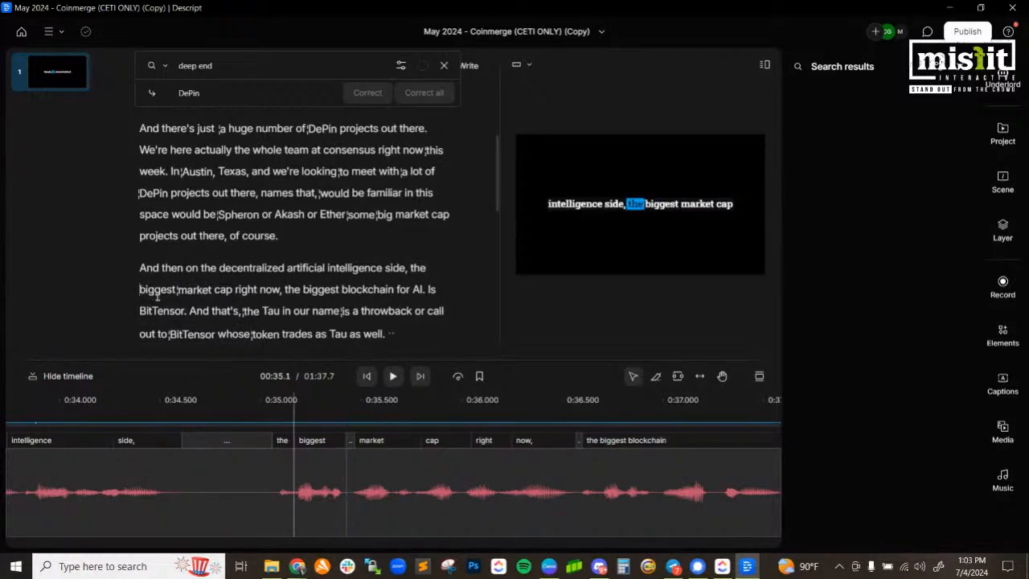
click(290, 268)
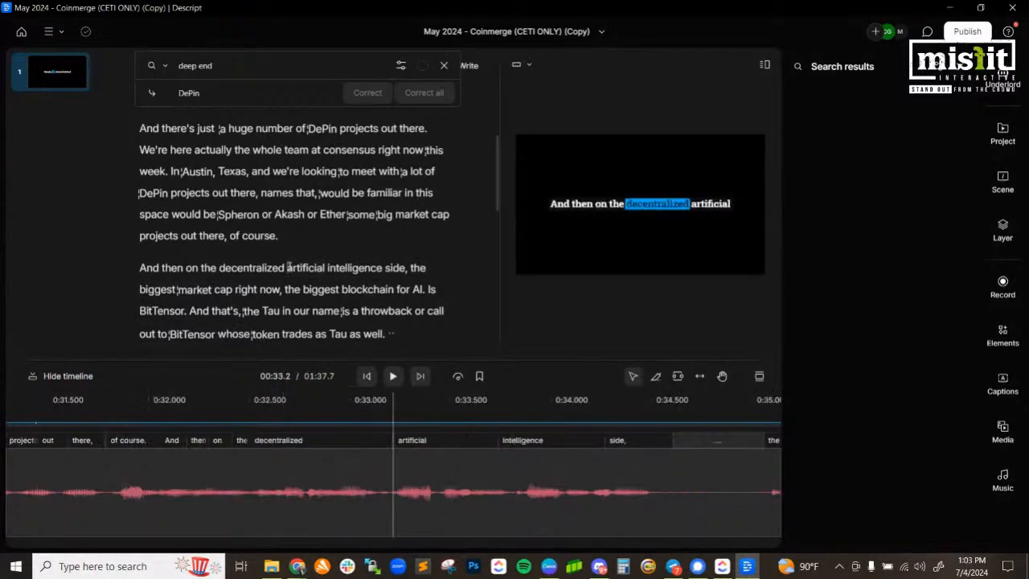
click(390, 382)
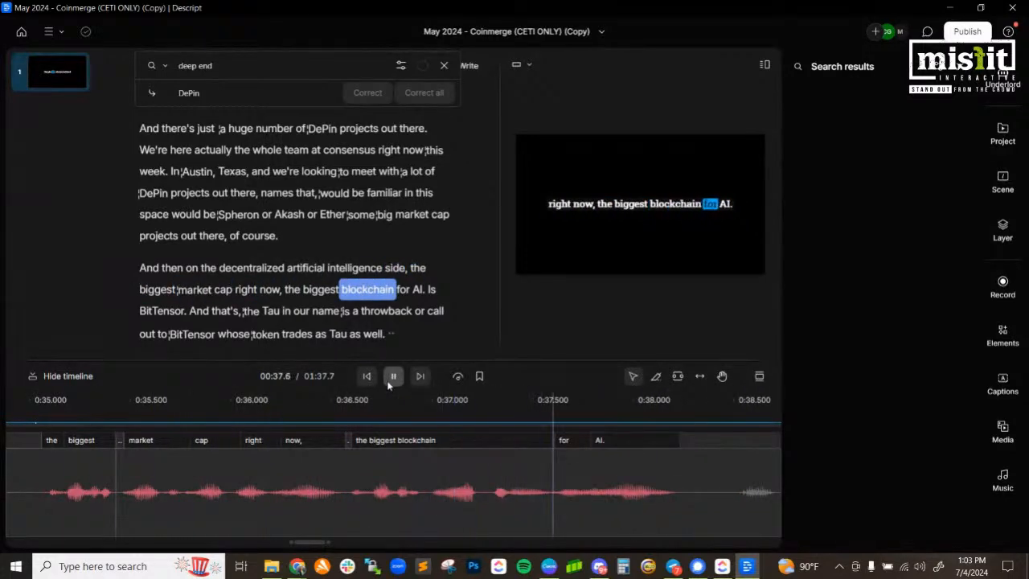
click(391, 379)
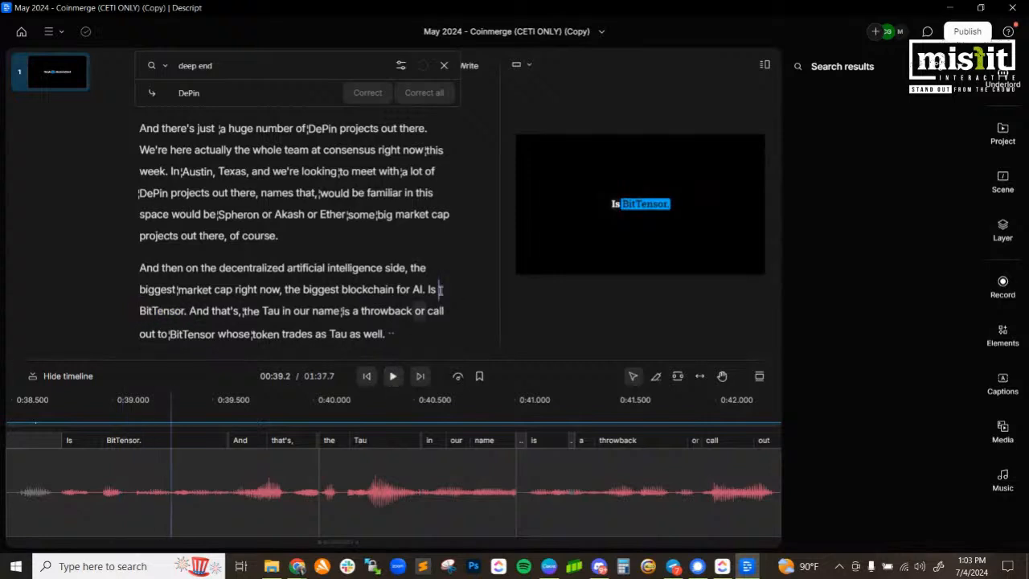
- Join the sentences "for AI. Is BitTensor" as "for AI, is BitTensor" and play the passage through "trades as Tau as well"
click(432, 290)
key(BackSpace)
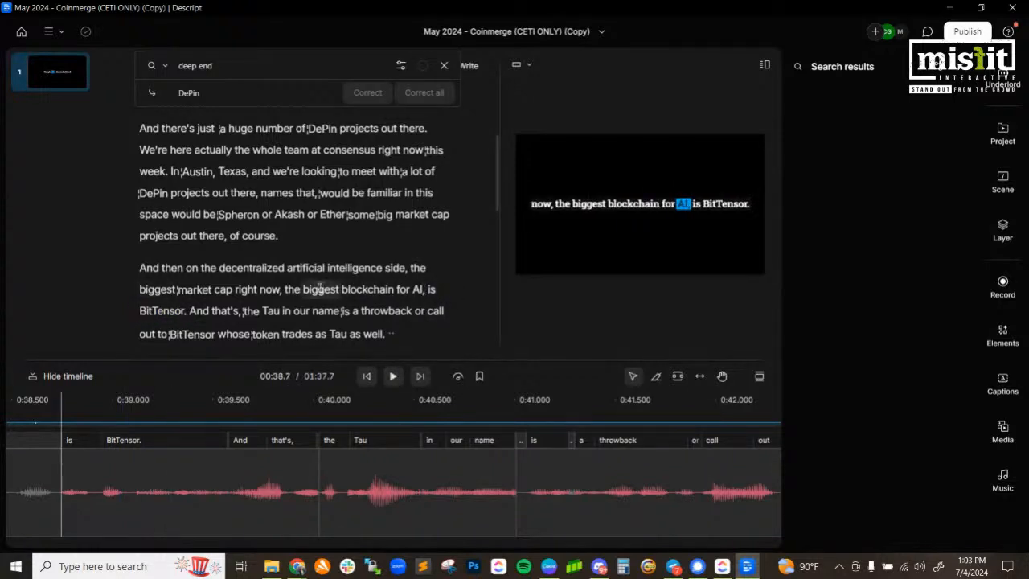
click(290, 289)
click(392, 375)
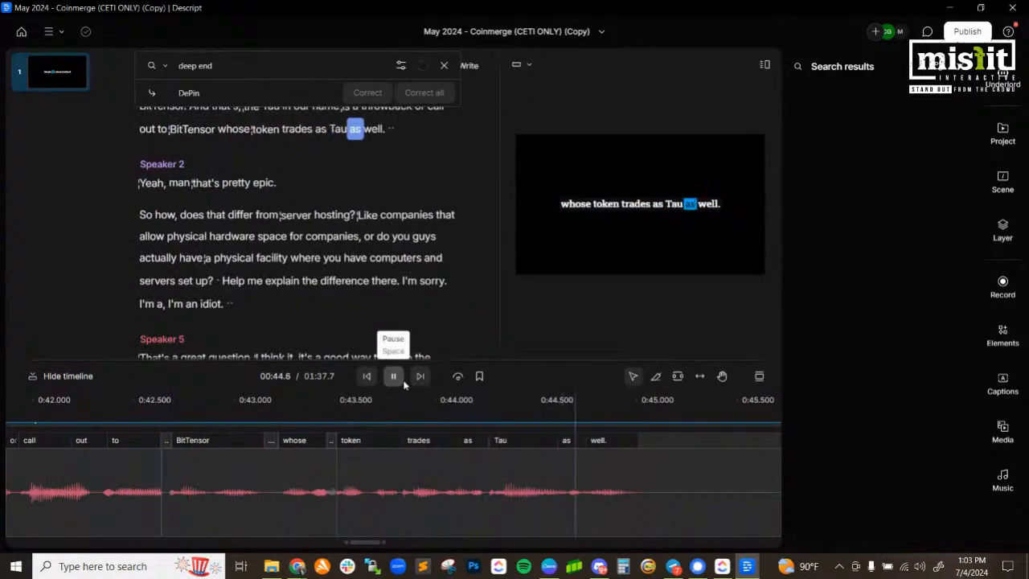
click(403, 383)
- Correct all occurrences of "Tau" in the transcript to "TAO"
scroll(350, 251, up, 3)
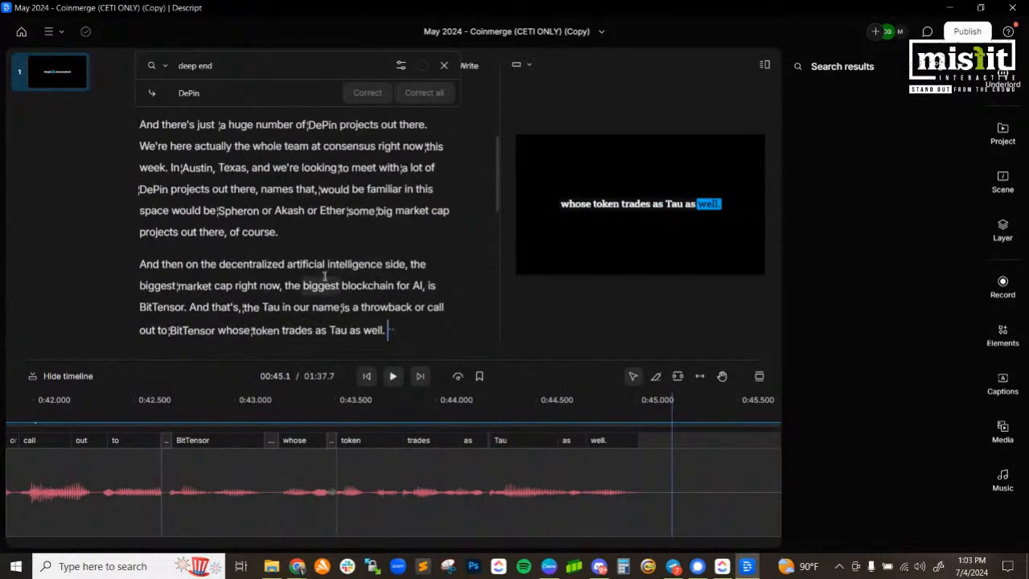
double_click(272, 307)
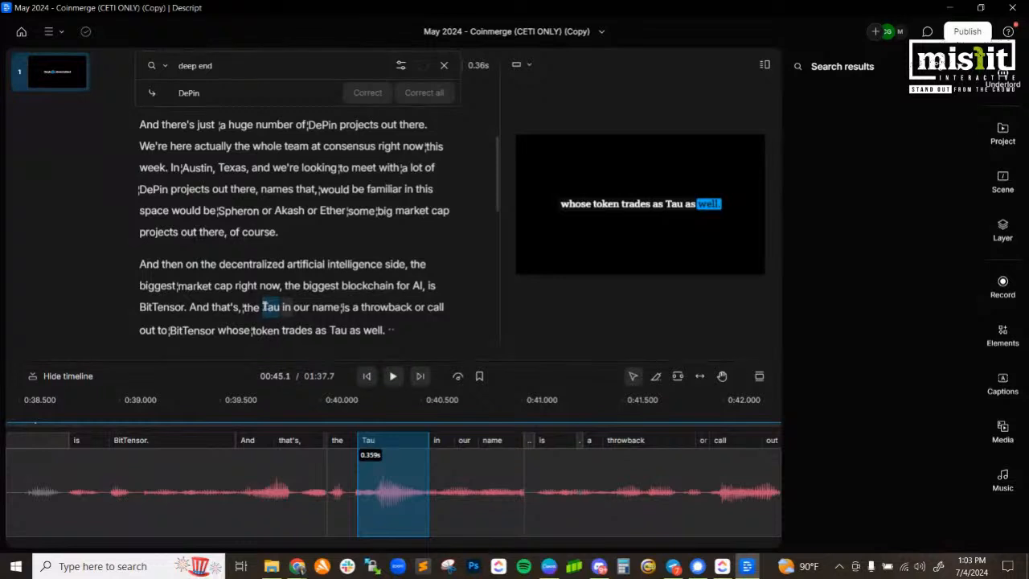
click(295, 283)
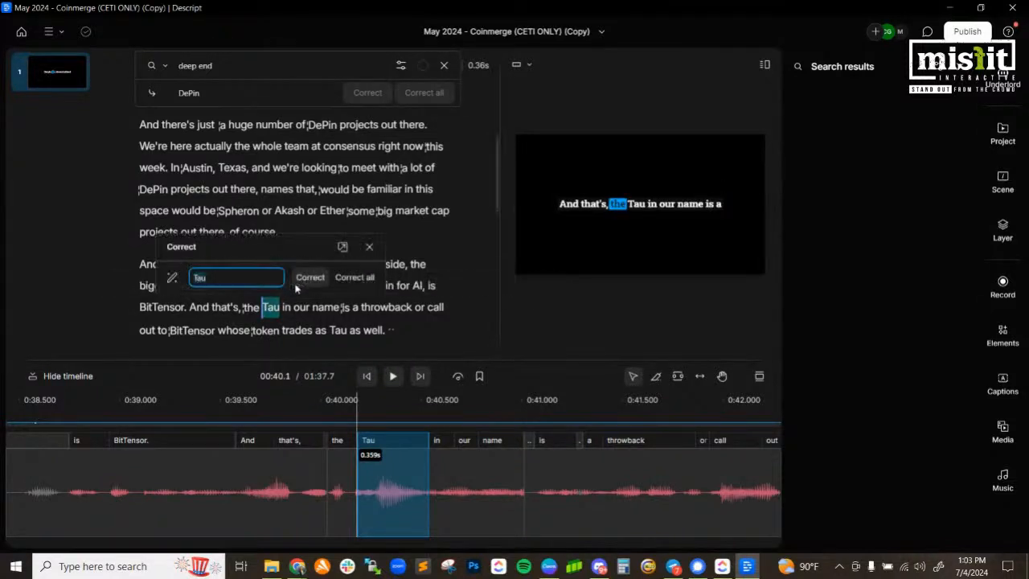
text(TAO)
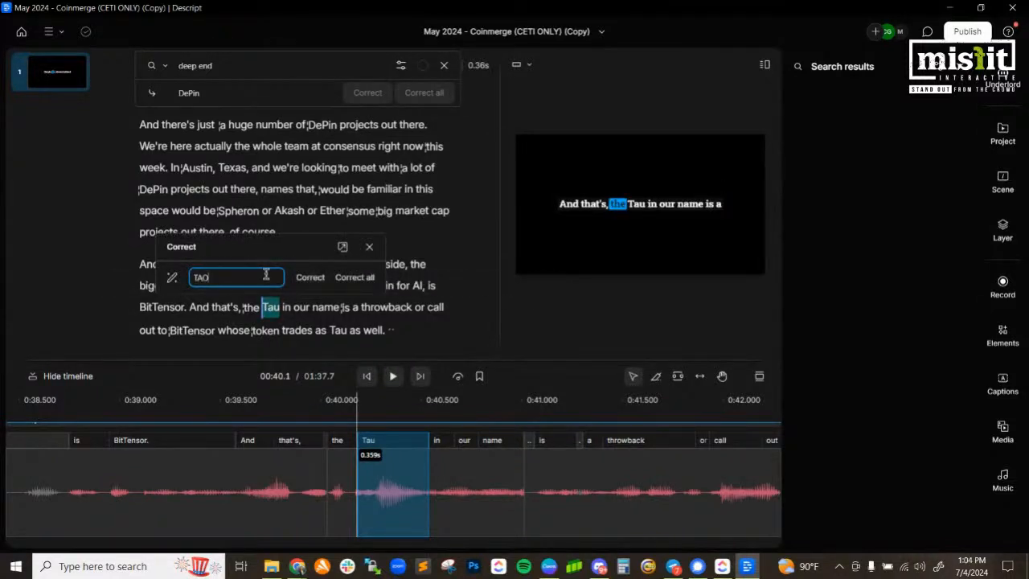
click(352, 277)
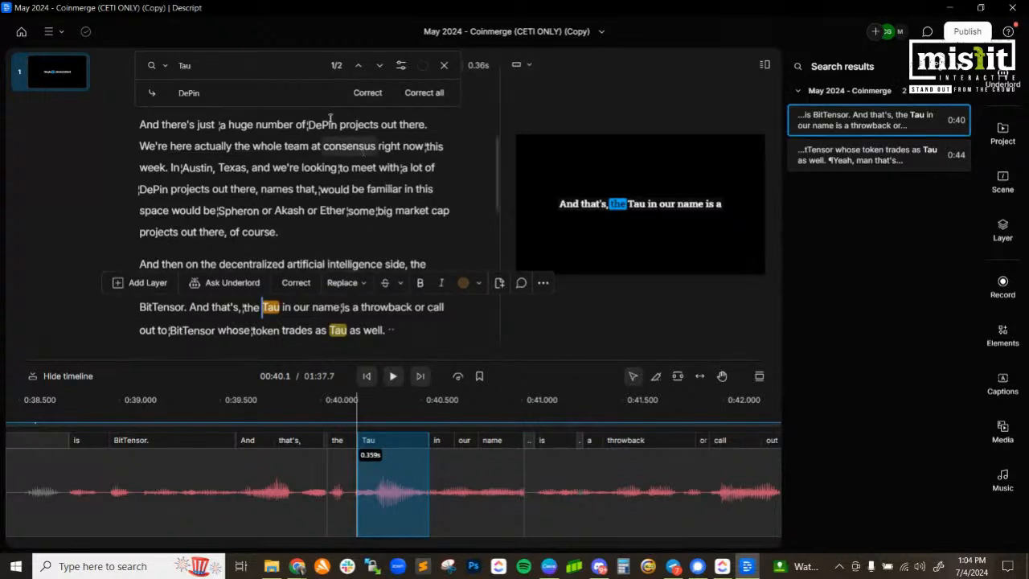
click(174, 93)
text(TAO)
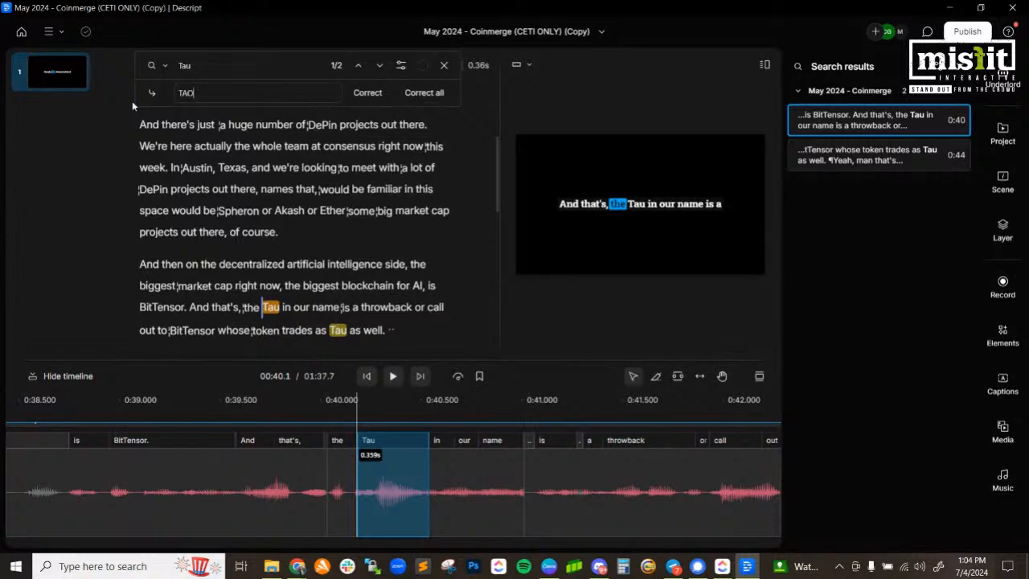
click(413, 96)
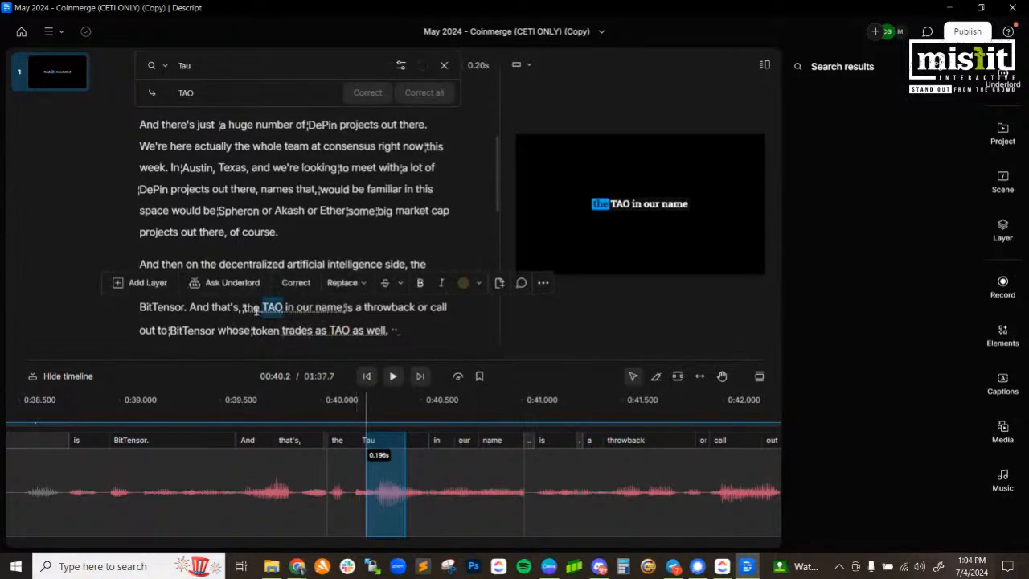
- Play the transcript from "the TAO in our name" through Speaker 2's "server hosting?" to check it
click(245, 307)
click(391, 376)
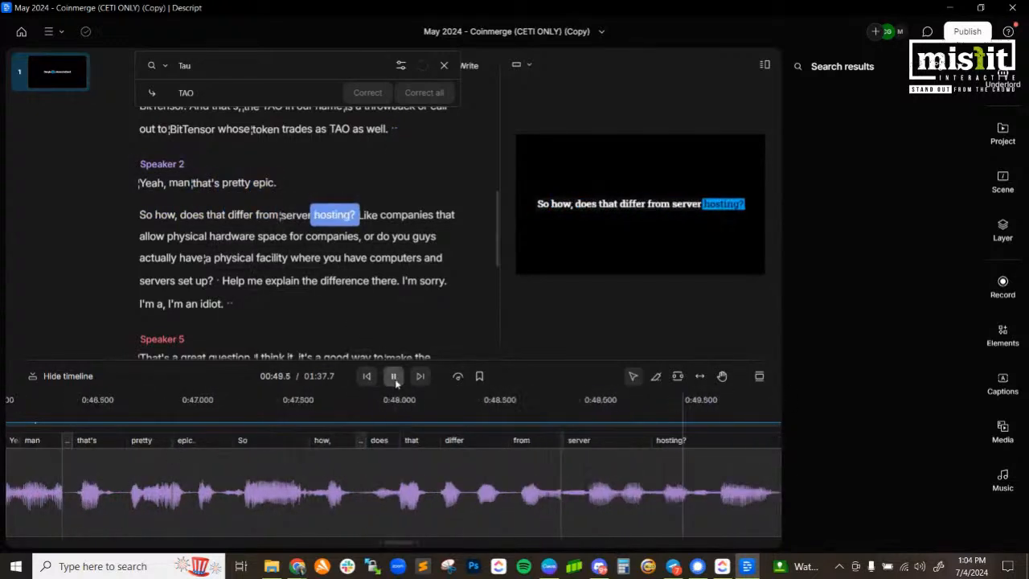
key(space)
- Delete "how," after "So" in Speaker 2's question and play the sentence through "server hosting?"
double_click(169, 213)
key(BackSpace)
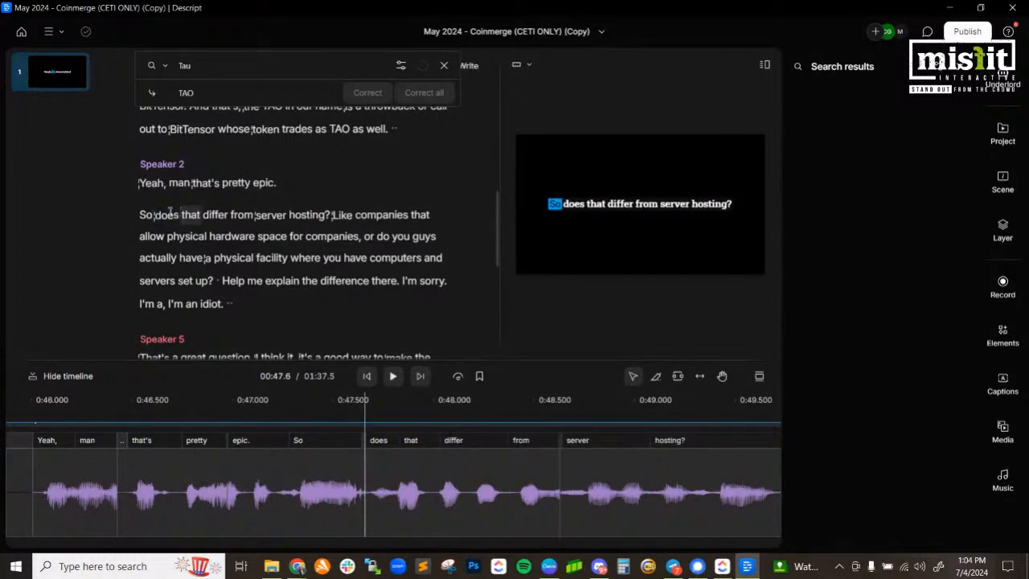
click(140, 213)
click(393, 376)
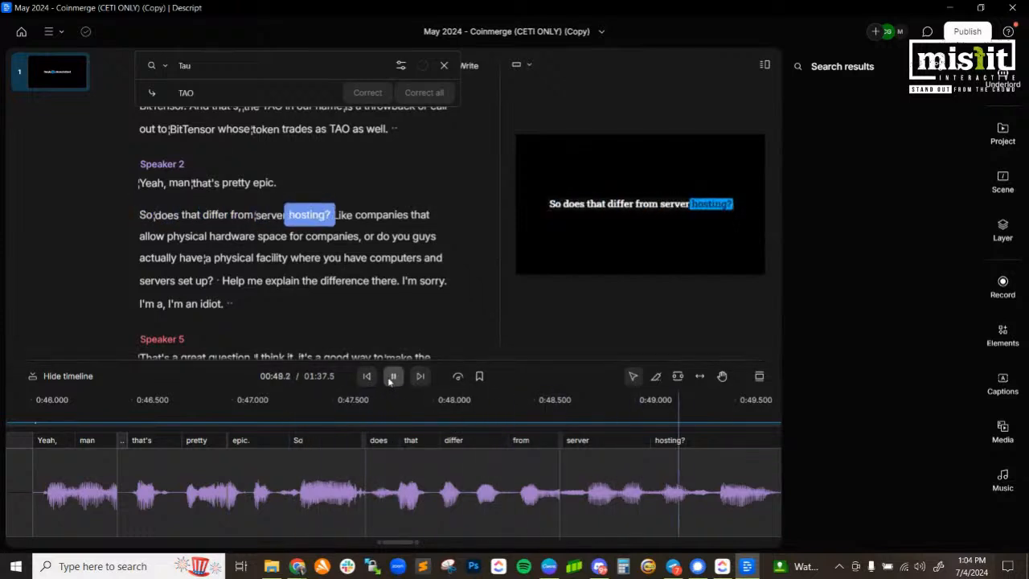
click(392, 375)
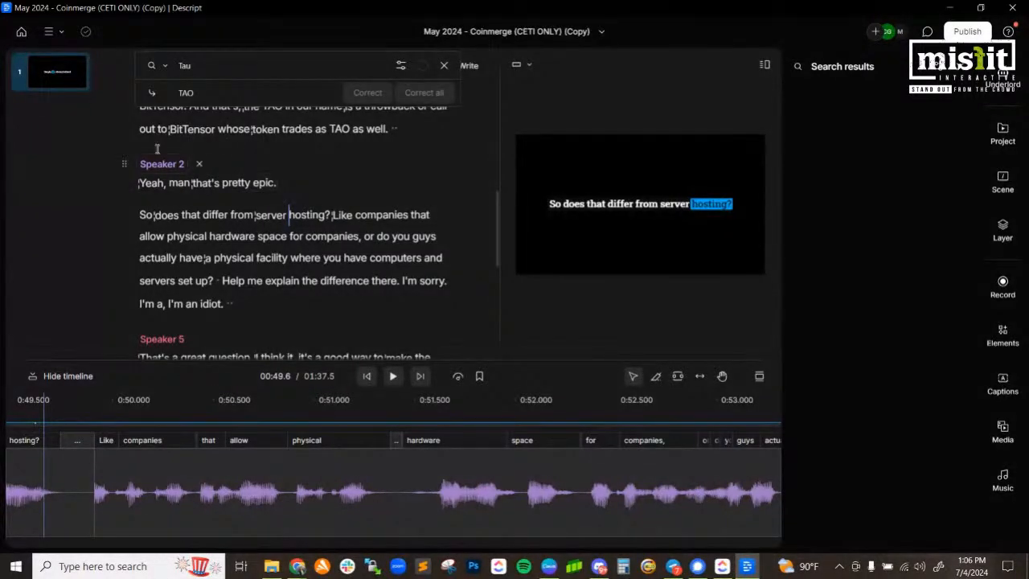
- Play the rest of Speaker 2's question and delete its closing "I'm sorry. I'm a, I'm an idiot." with the trailing gap
click(392, 376)
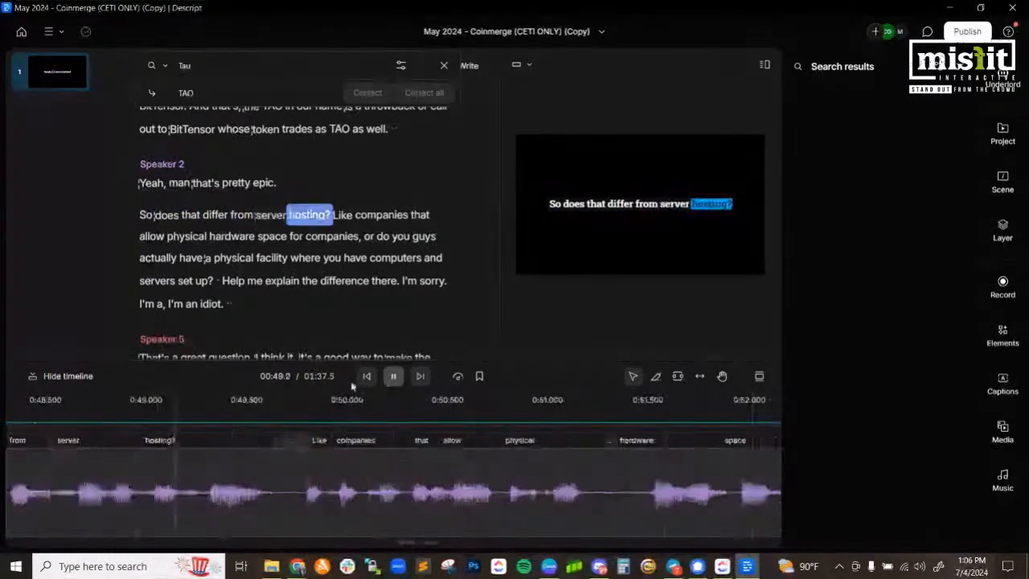
click(393, 376)
scroll(379, 172, up, 3)
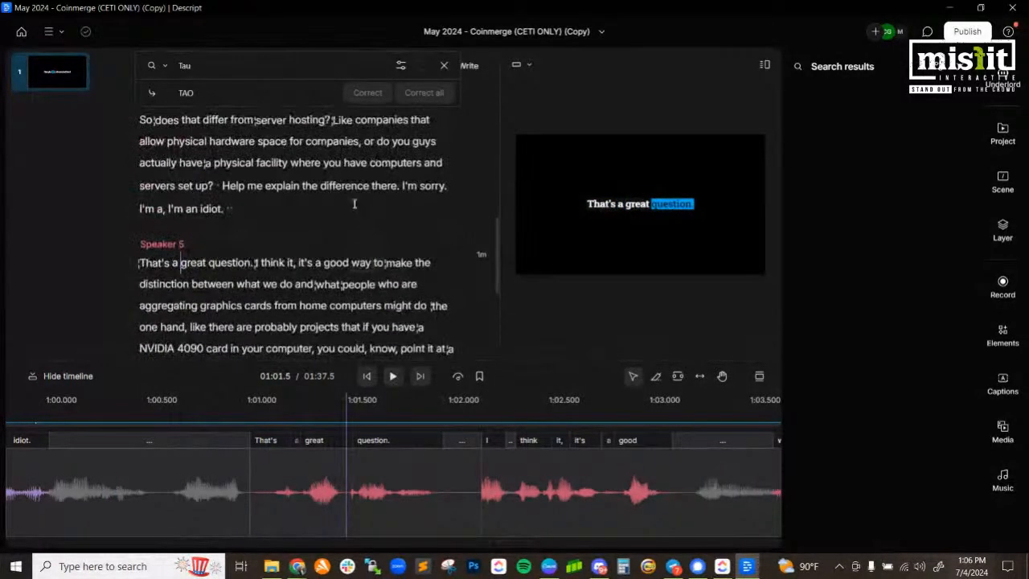
drag(409, 202, 402, 181)
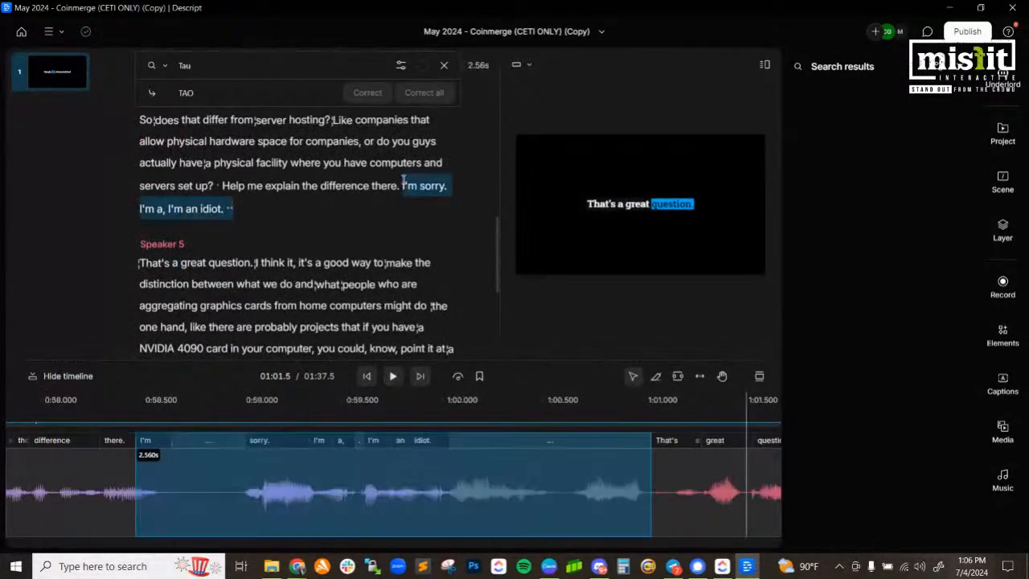
key(BackSpace)
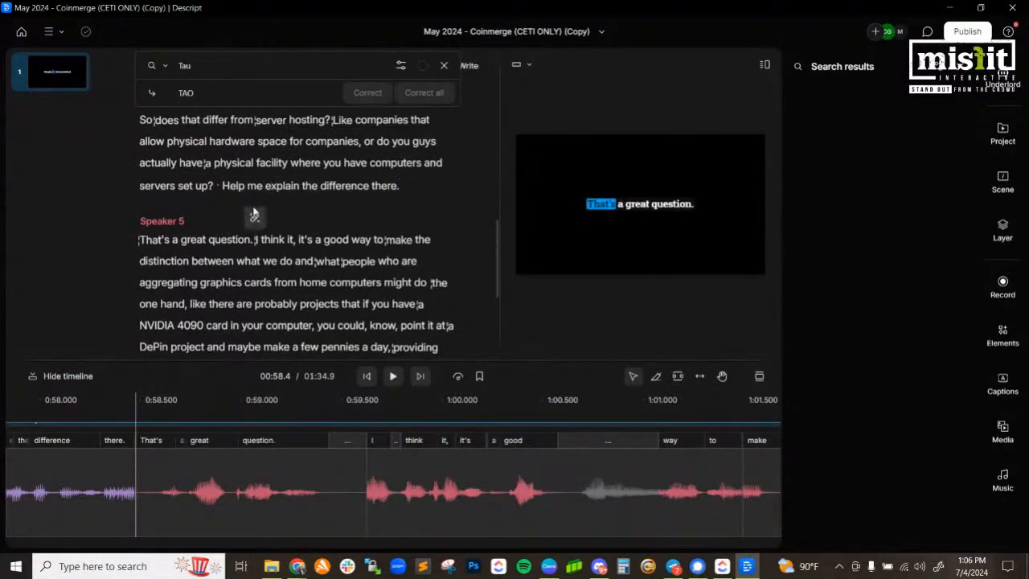
- Play from the end of Speaker 2's question through Speaker 5's "good way to make the" to check the transition
click(312, 182)
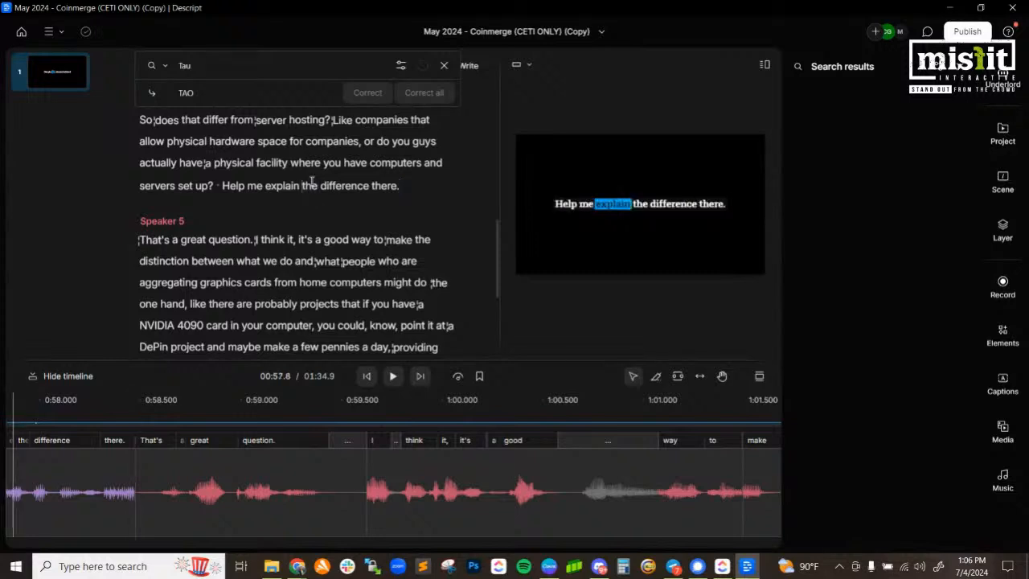
click(398, 185)
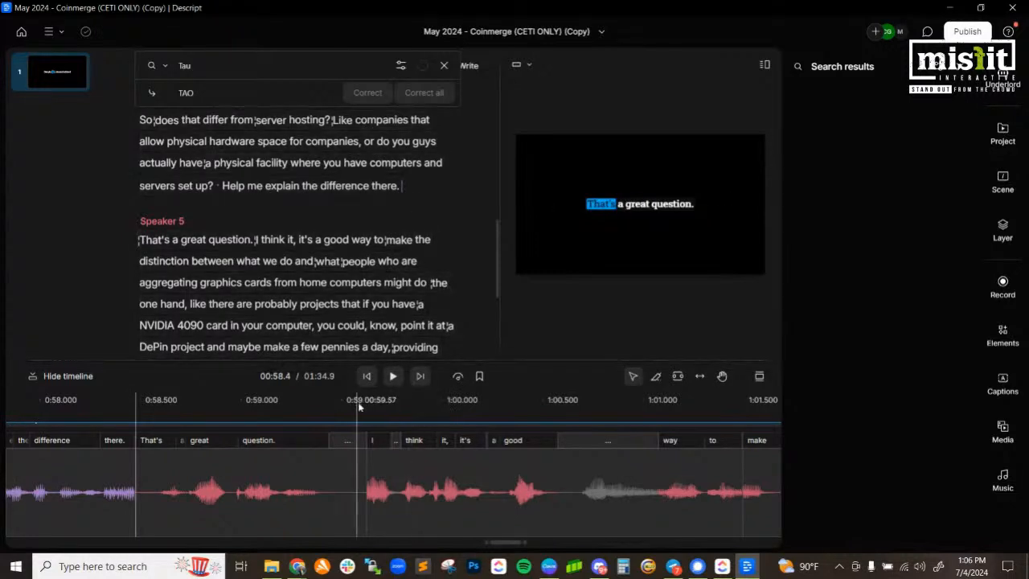
click(392, 378)
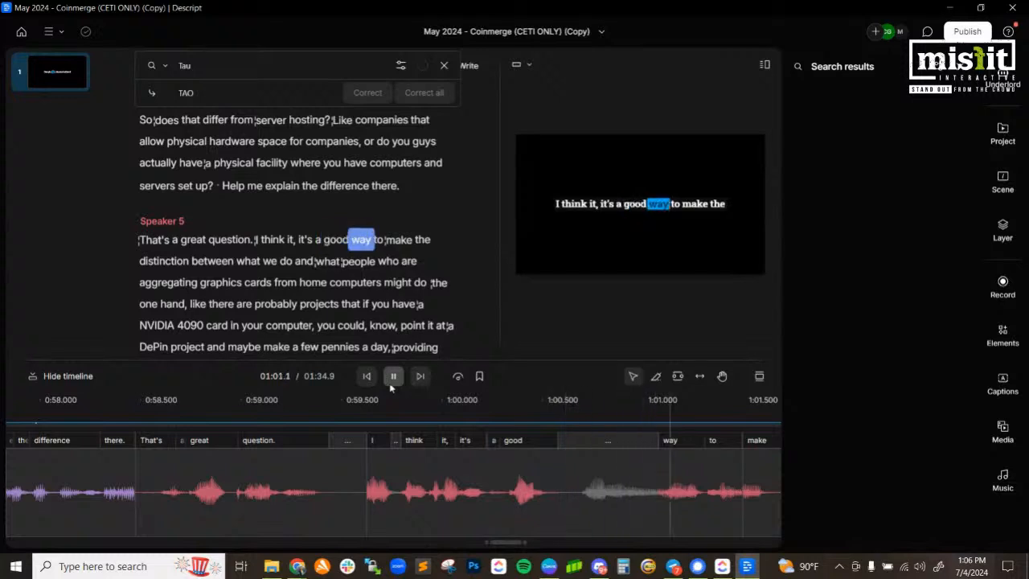
click(392, 378)
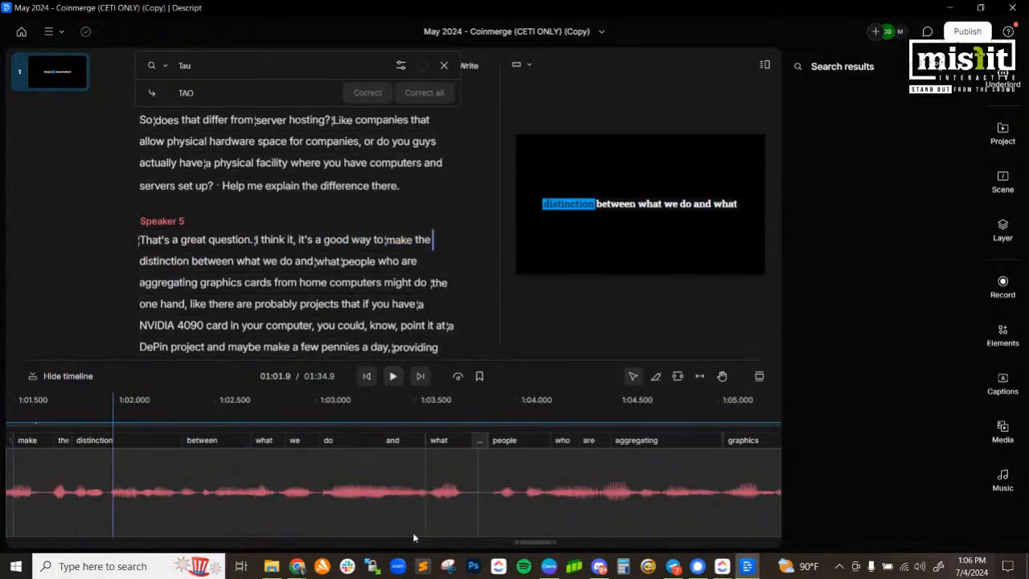
- Split the audio around the filler sound between "good" and "way" in Speaker 5's answer and delete that segment
drag(536, 544, 508, 550)
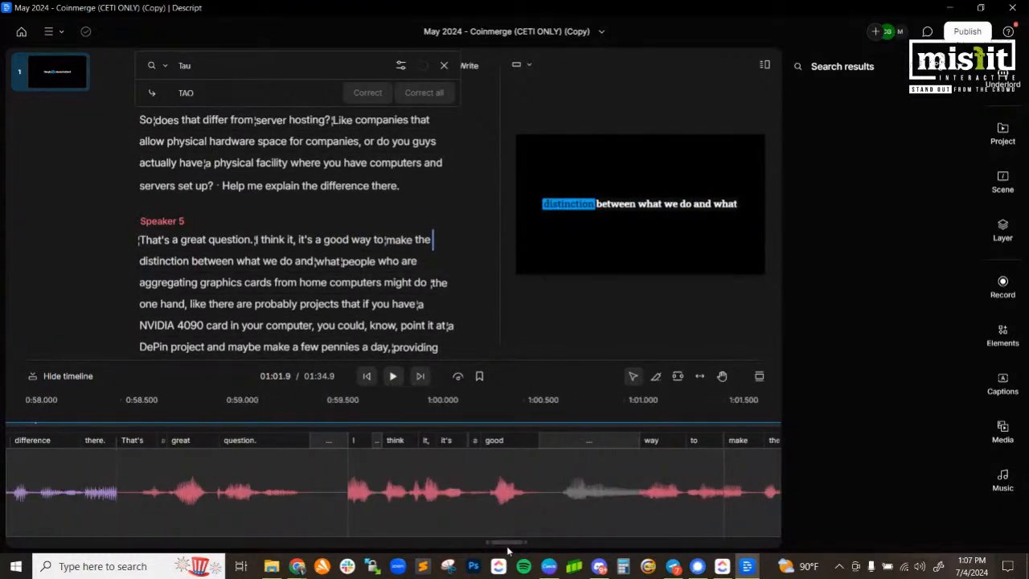
click(258, 241)
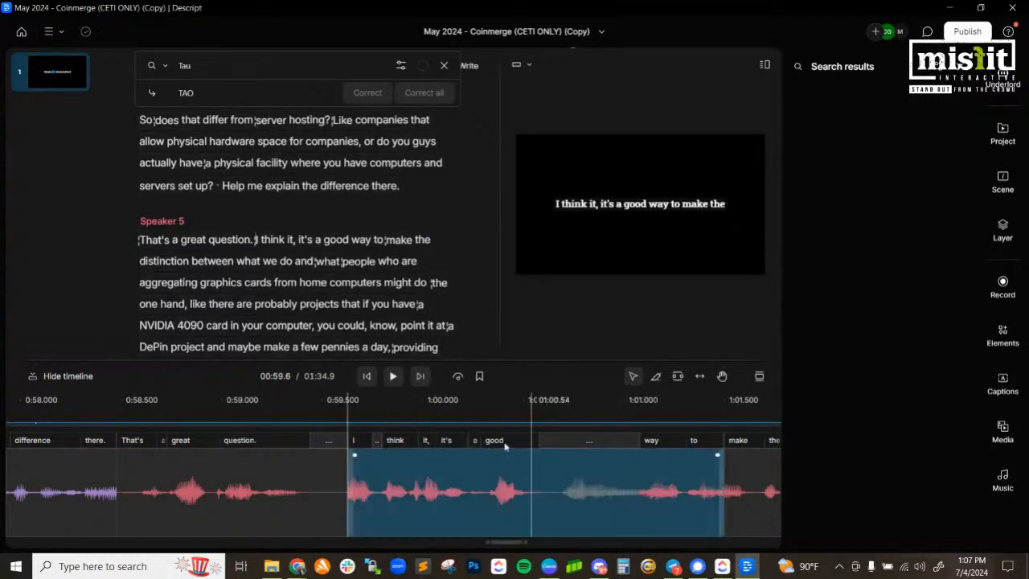
click(655, 378)
click(552, 499)
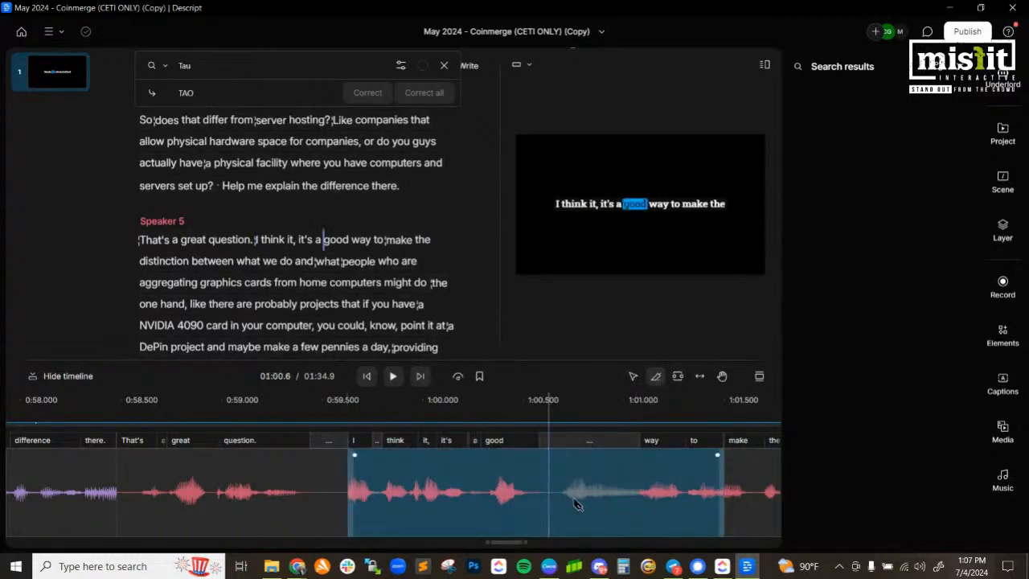
click(639, 505)
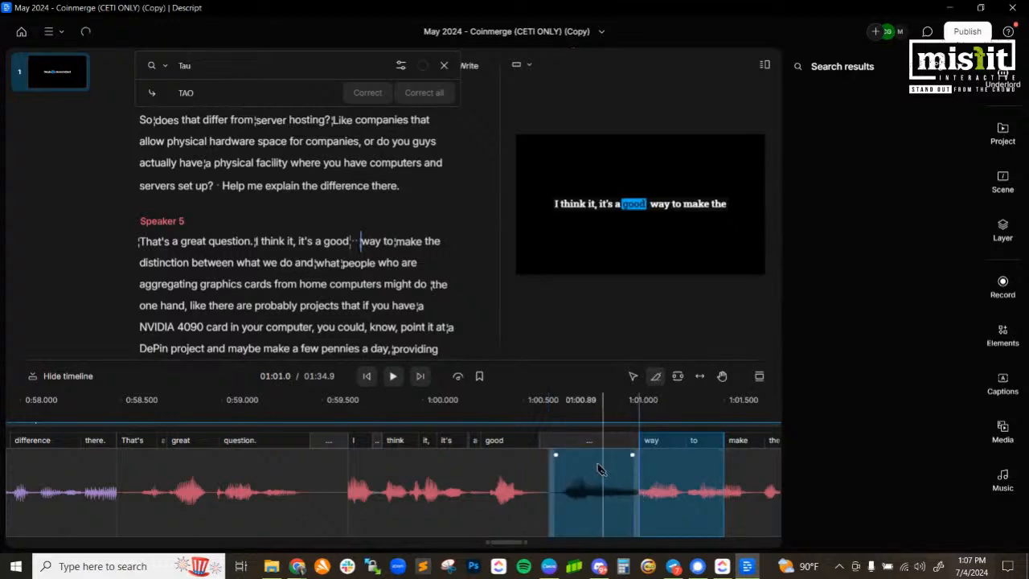
click(633, 375)
click(590, 485)
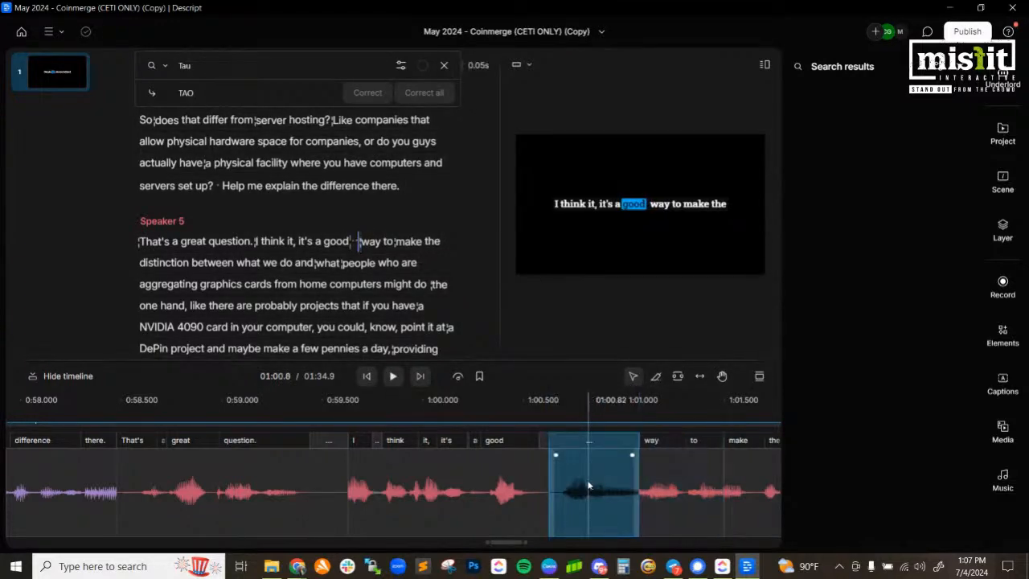
key(Delete)
- Play Speaker 5's answer from "great question" through "make the" to check the cut before "way"
click(255, 240)
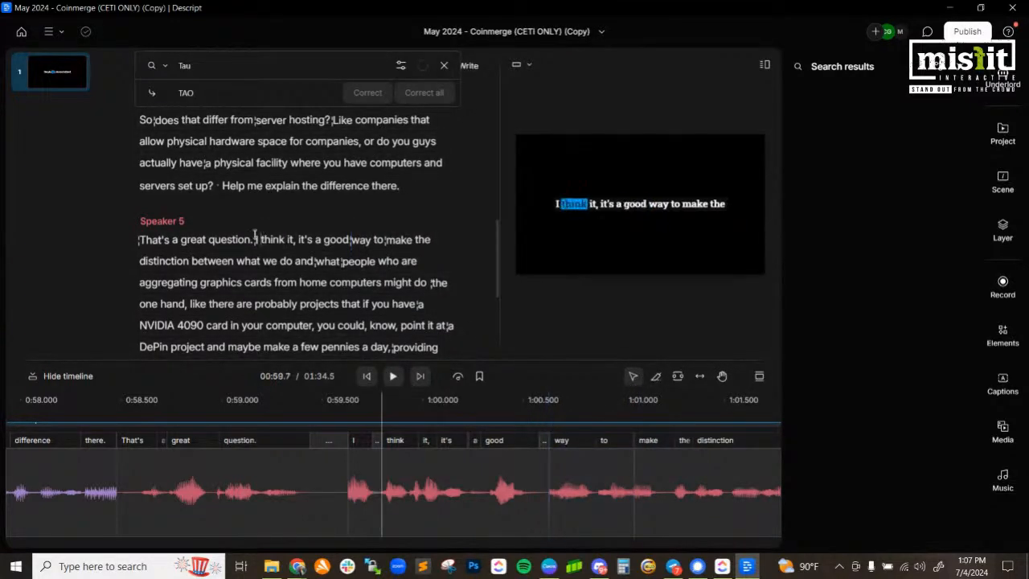
click(394, 377)
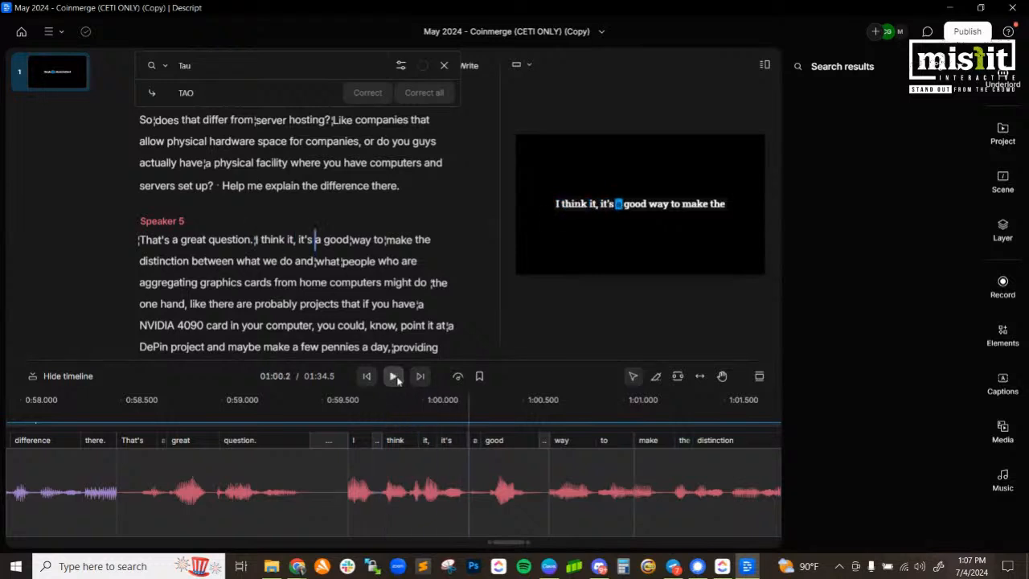
click(180, 222)
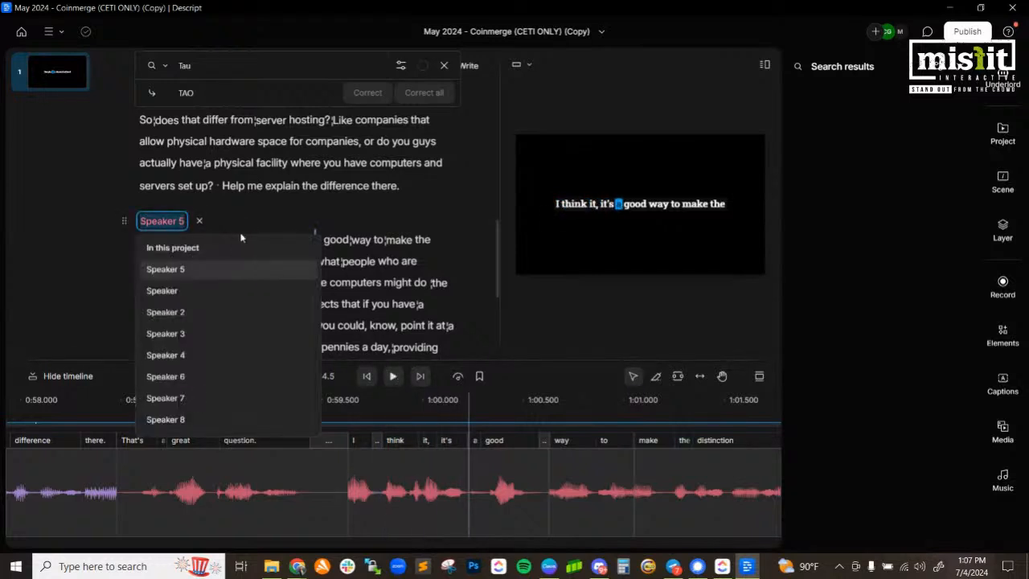
click(273, 223)
click(210, 239)
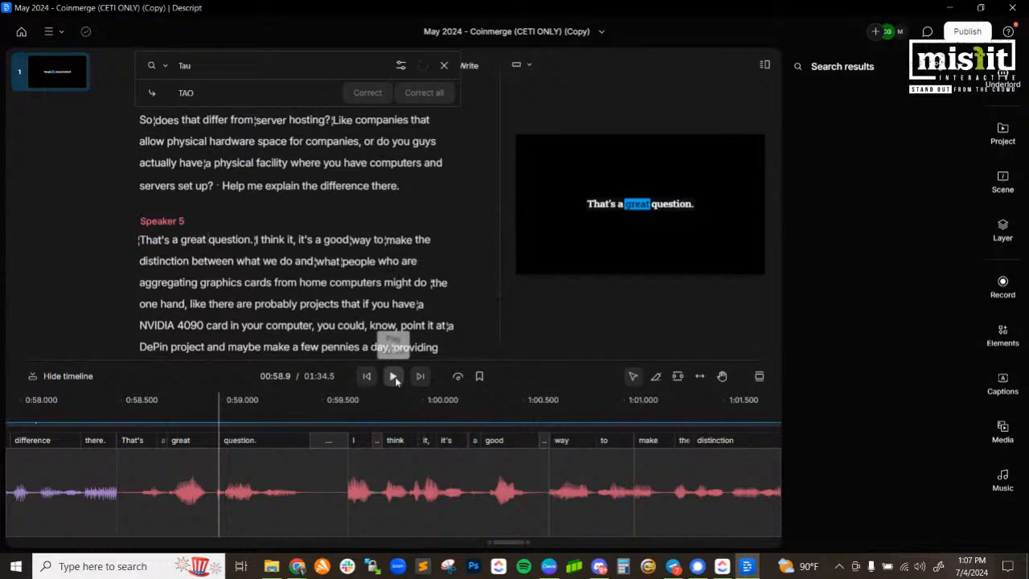
click(393, 376)
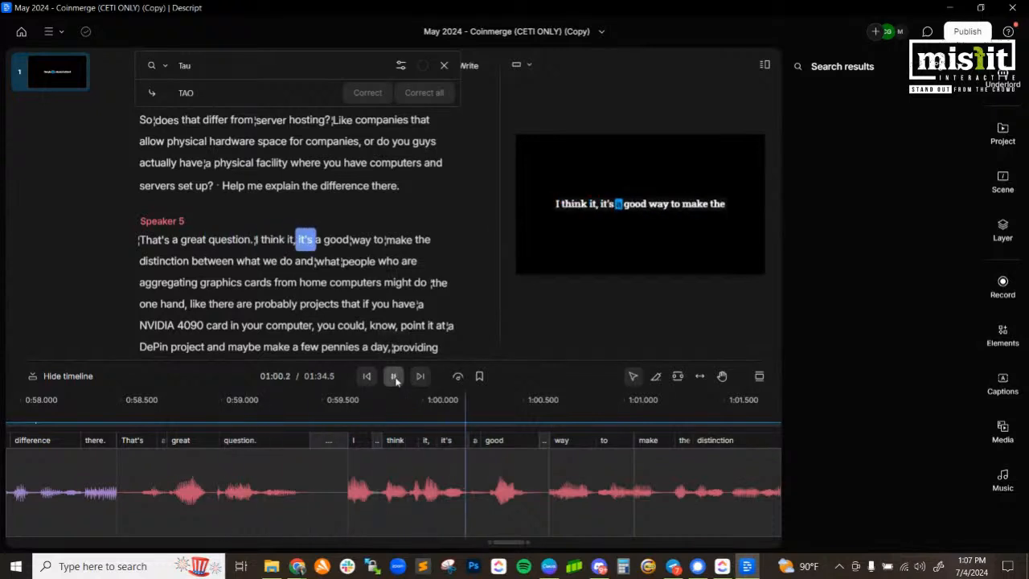
click(393, 376)
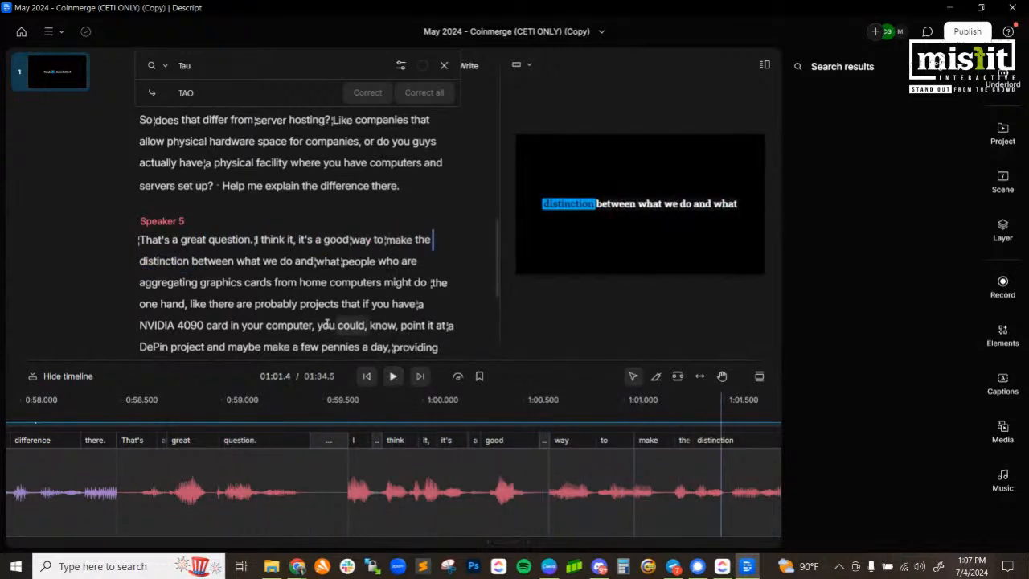
- Delete "it," after "I think" in Speaker 5's answer and replay the sentence through "make the"
double_click(291, 239)
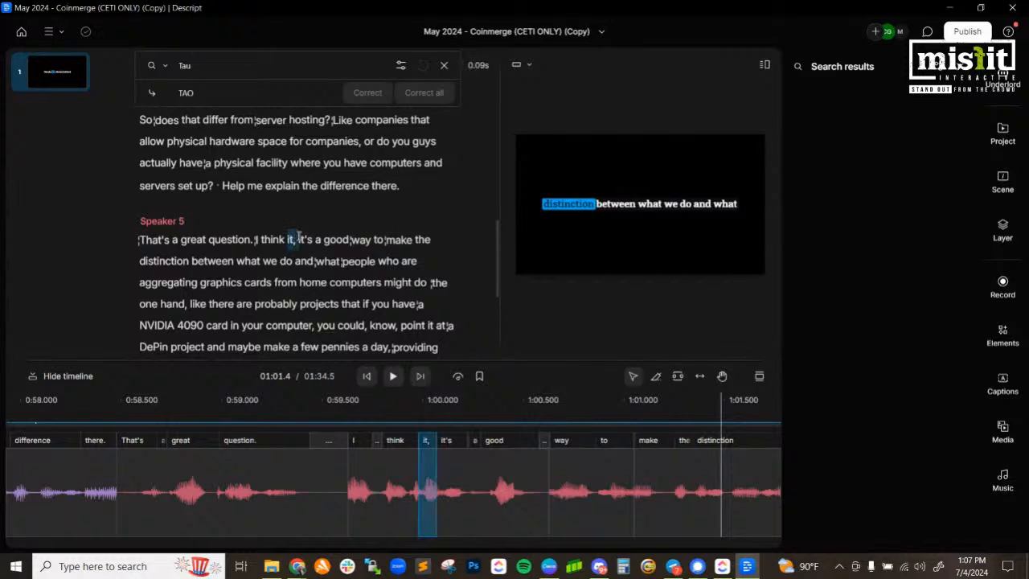
key(BackSpace)
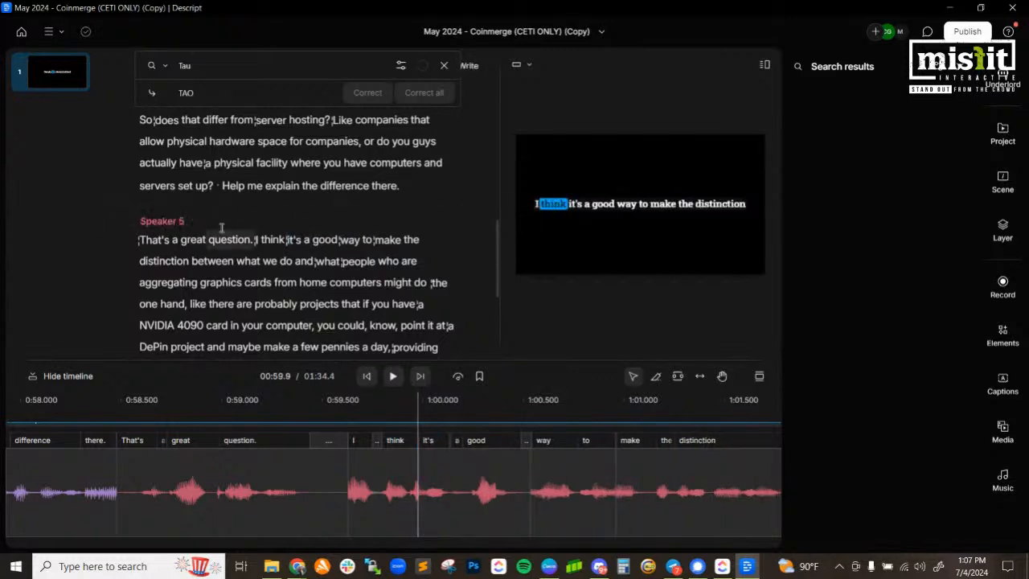
click(205, 239)
click(400, 381)
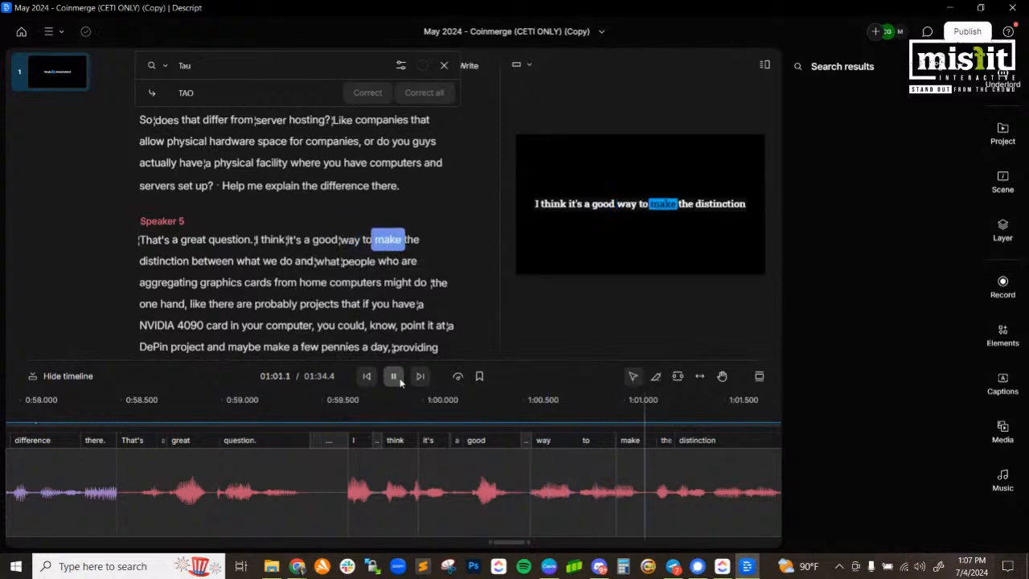
click(393, 376)
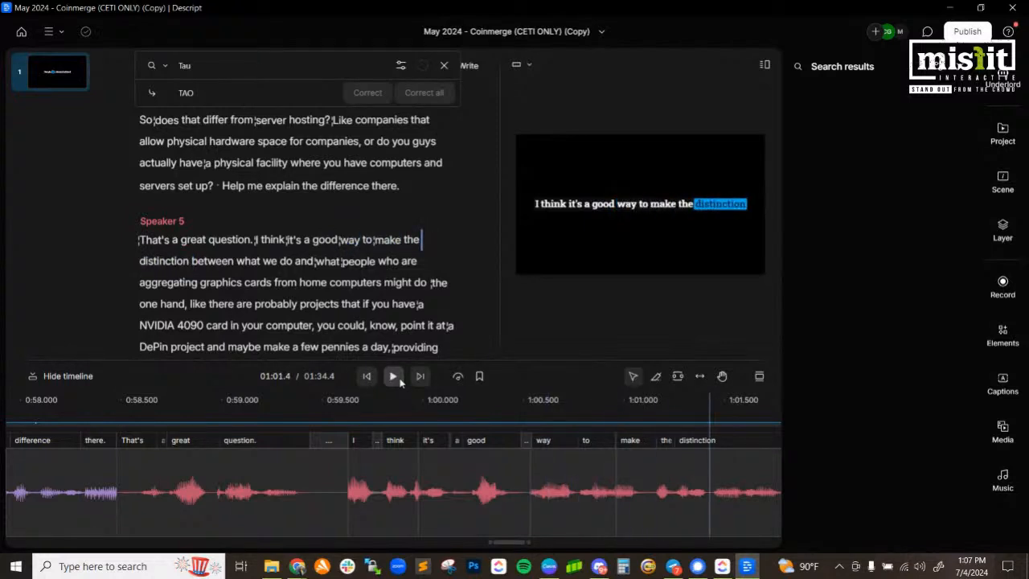
- Play on through "there are probably projects" and end the sentence with a period after "home computers might do"
click(394, 376)
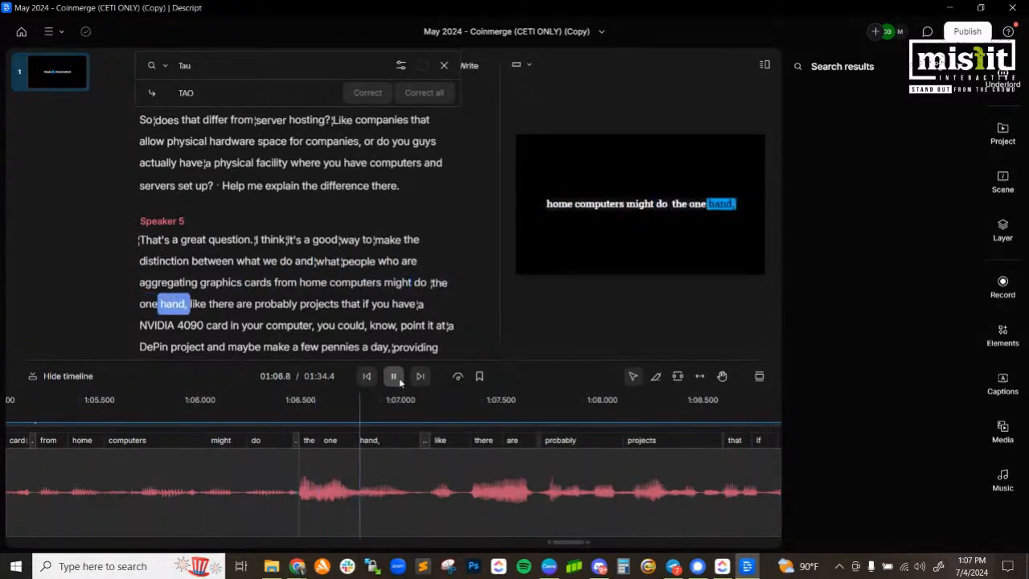
key(space)
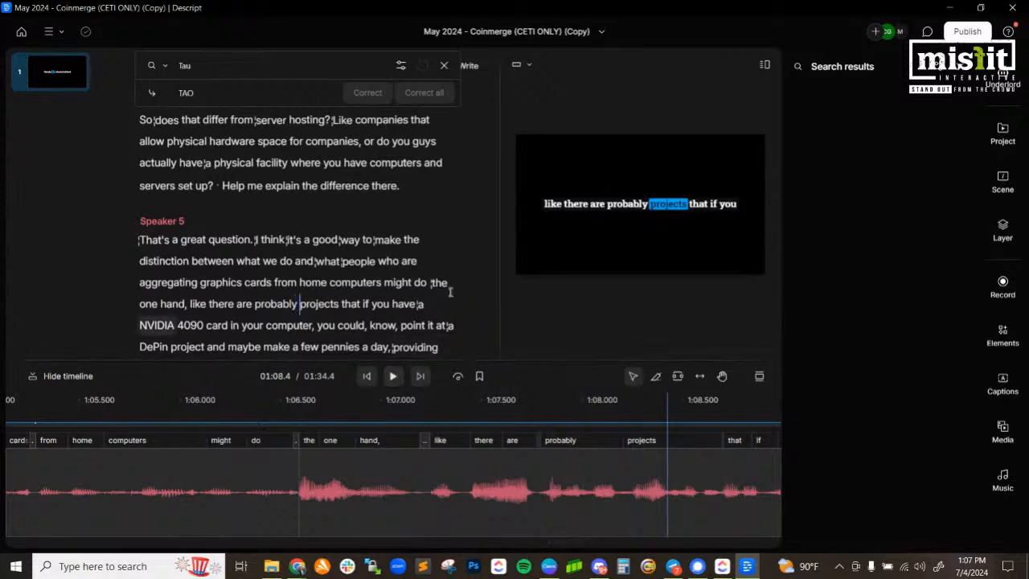
click(428, 282)
text(.)
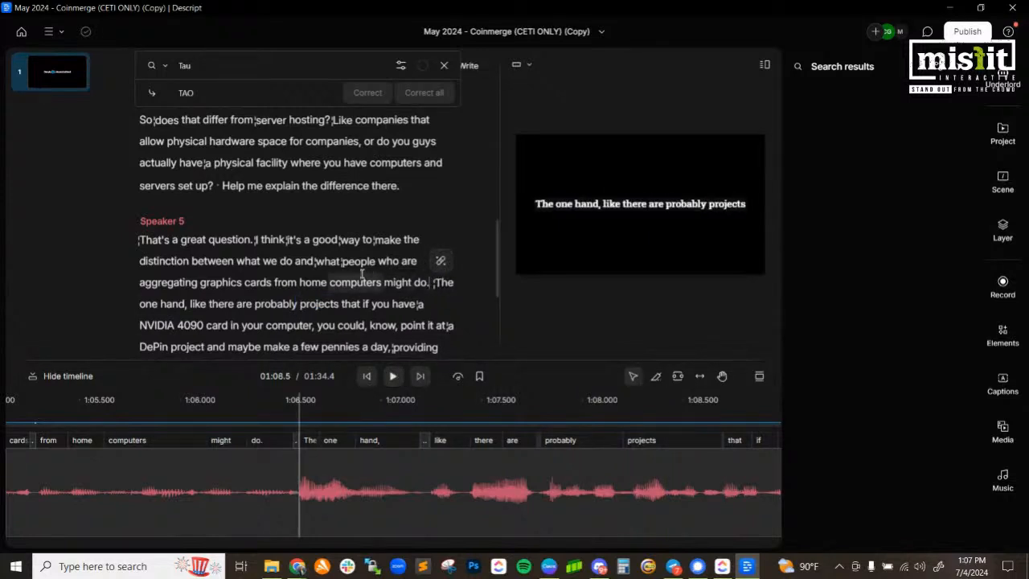
- Play the transcript from "home computers might do" through "in this space, but" to check for flaws
double_click(312, 282)
click(394, 376)
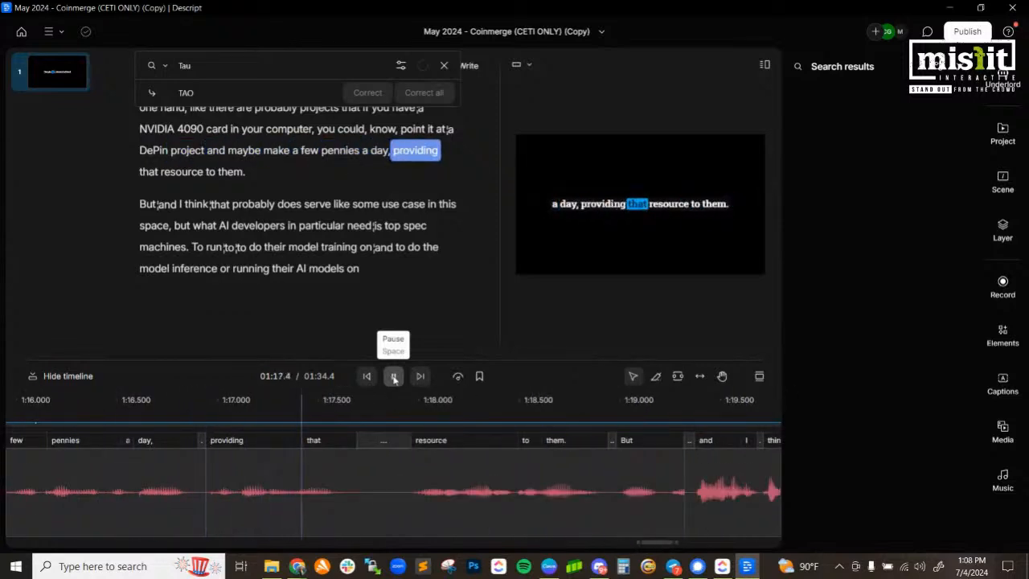
click(394, 377)
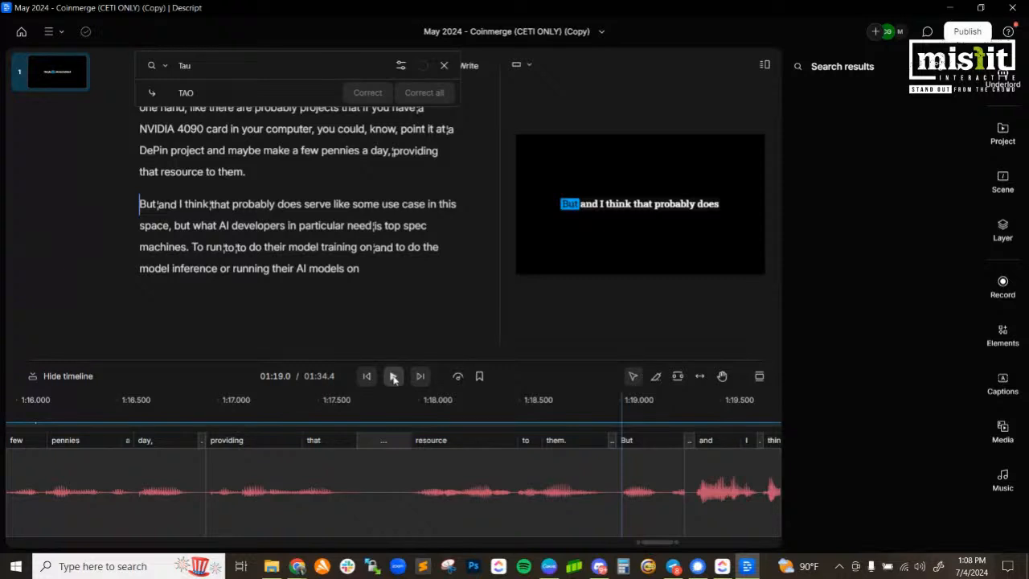
click(394, 377)
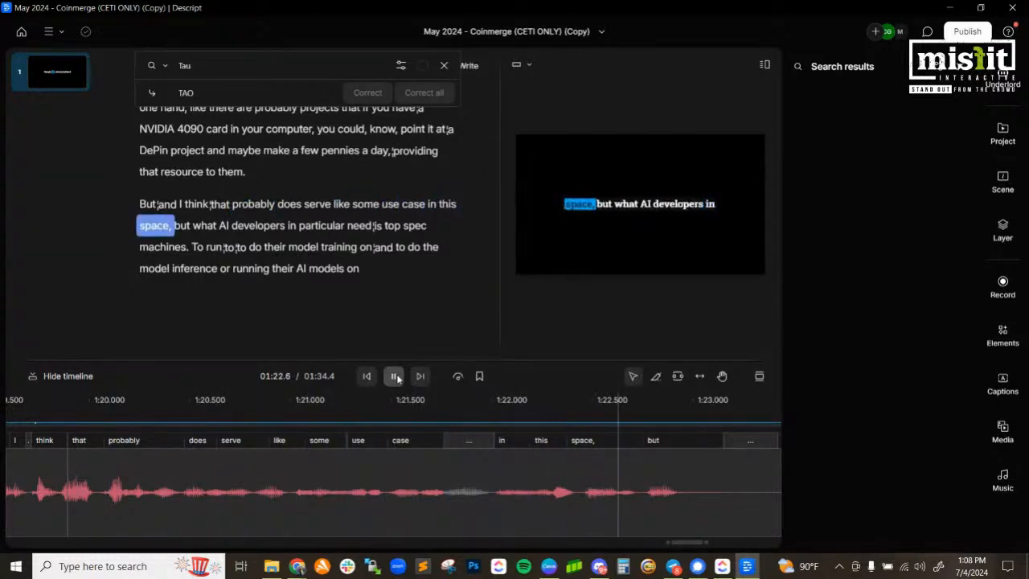
click(395, 378)
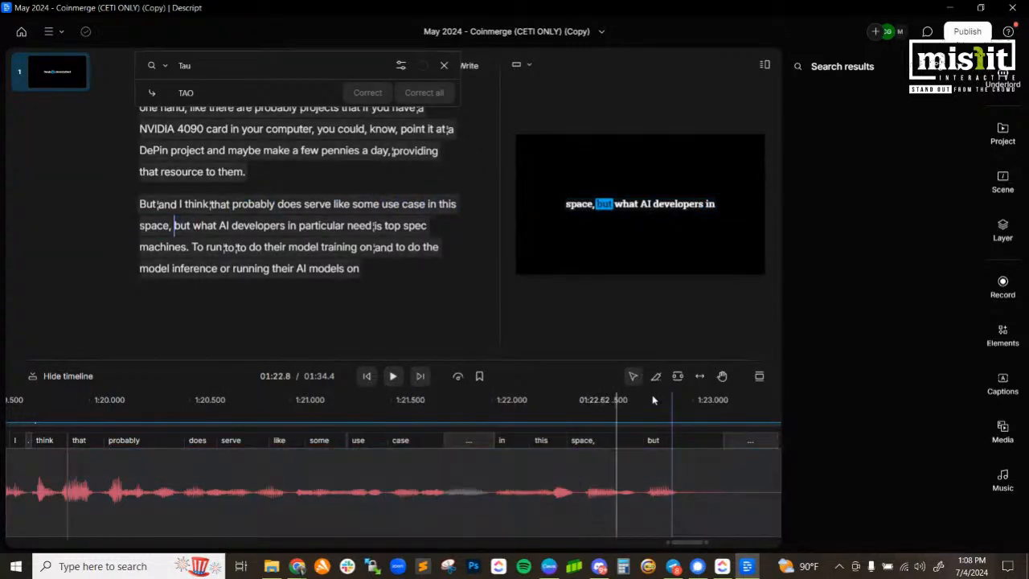
- Split the audio around the filler sound between "use case" and "in this space" and delete that segment
click(656, 377)
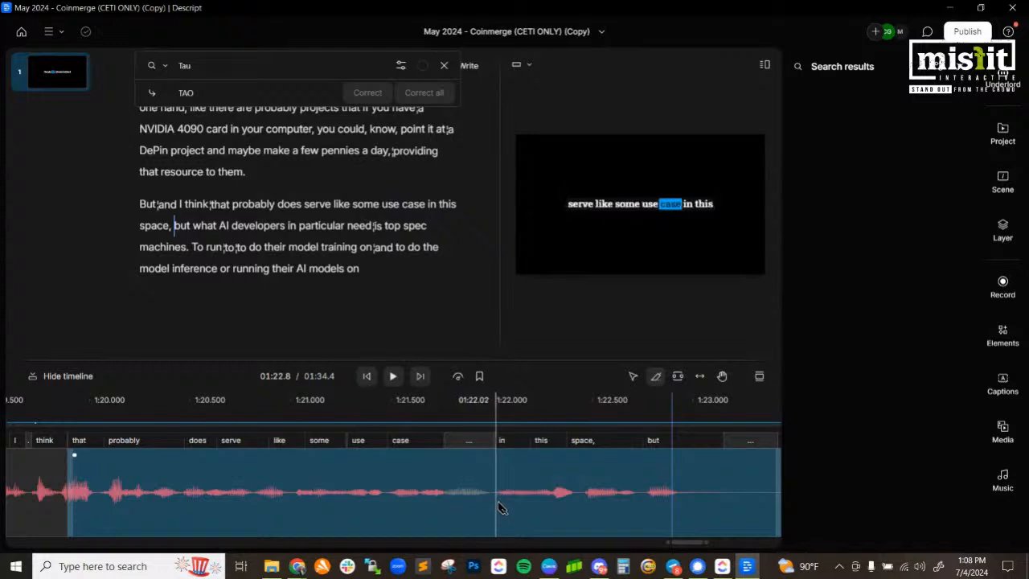
click(496, 506)
click(450, 505)
click(633, 376)
click(480, 480)
key(Delete)
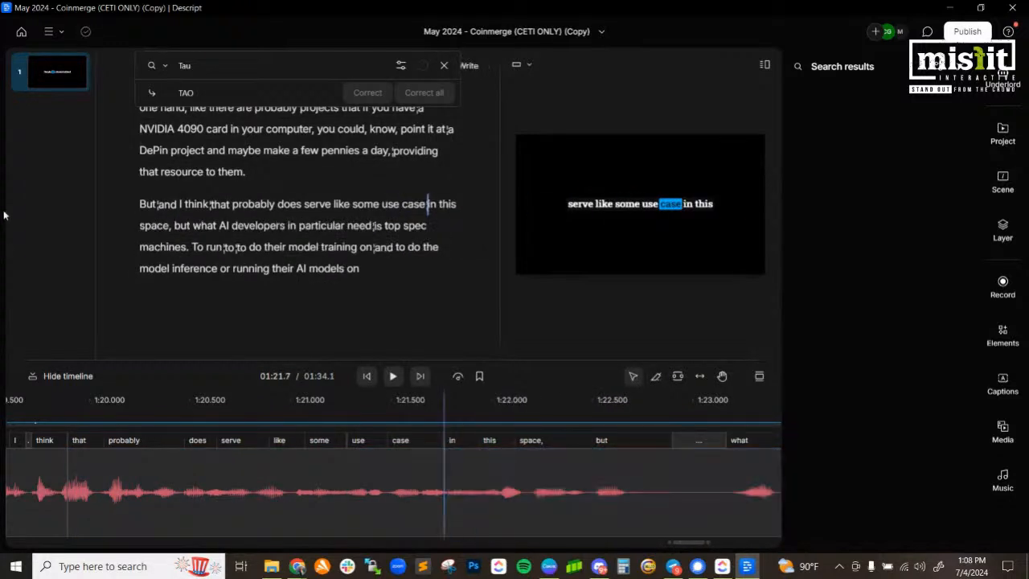
- Play the last paragraph from "think" past "top spec machines" and remove the period after "machines" to join the sentences
click(207, 204)
click(393, 375)
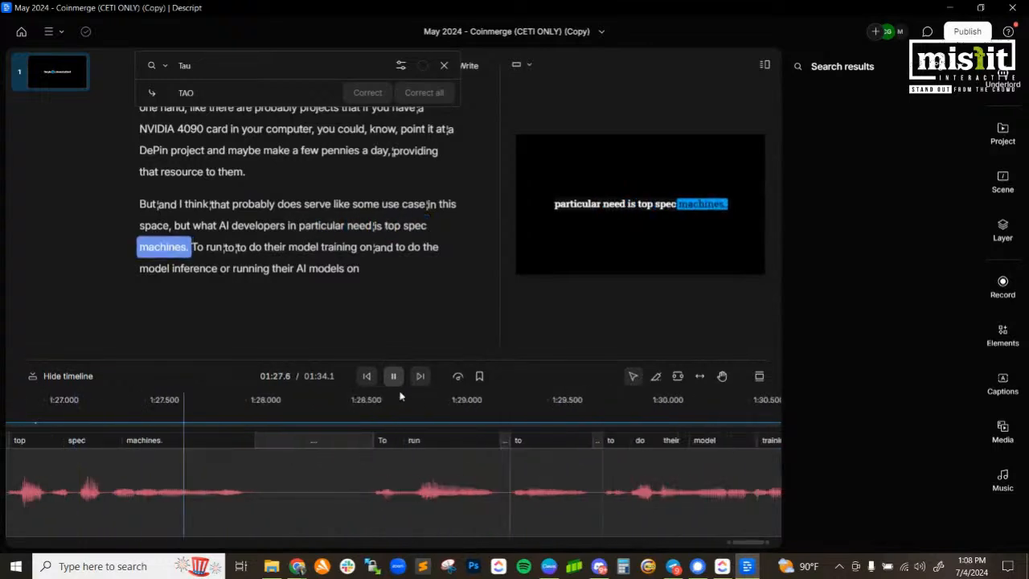
click(393, 376)
click(188, 246)
key(BackSpace)
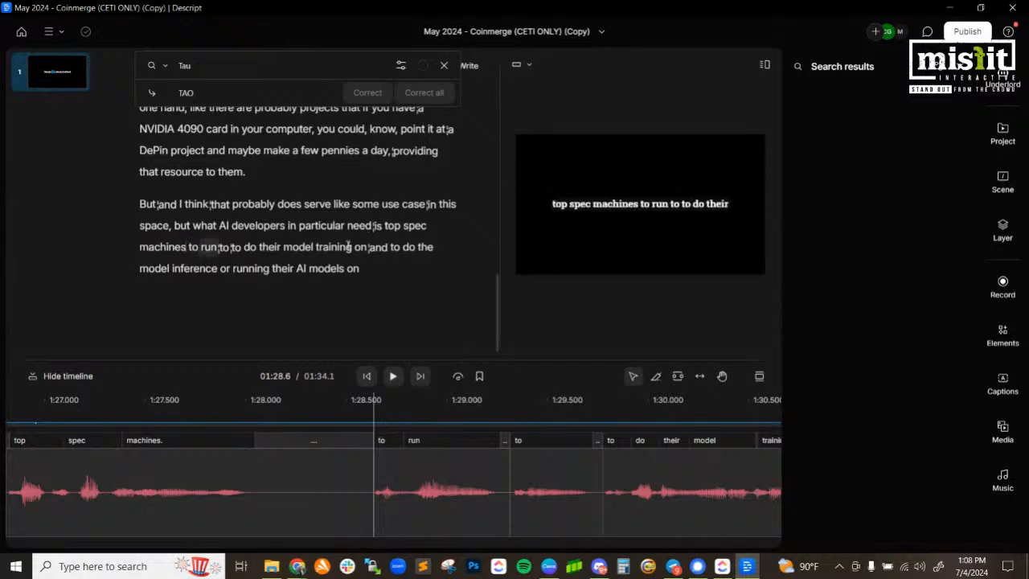
- Delete "run to to" after "machines to" while playing the last paragraph from "need" to its end
click(352, 226)
click(394, 376)
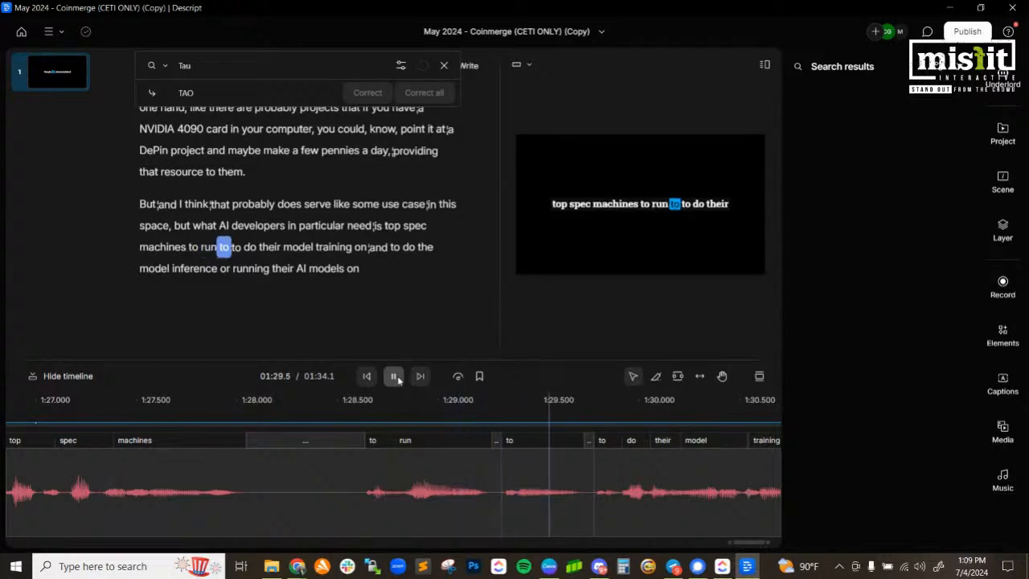
click(394, 376)
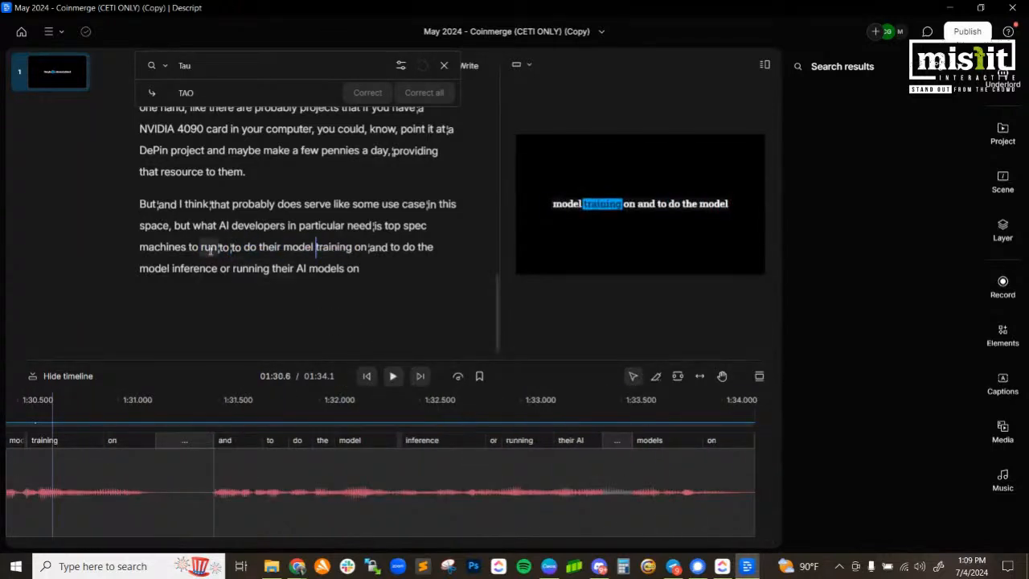
drag(201, 246, 243, 248)
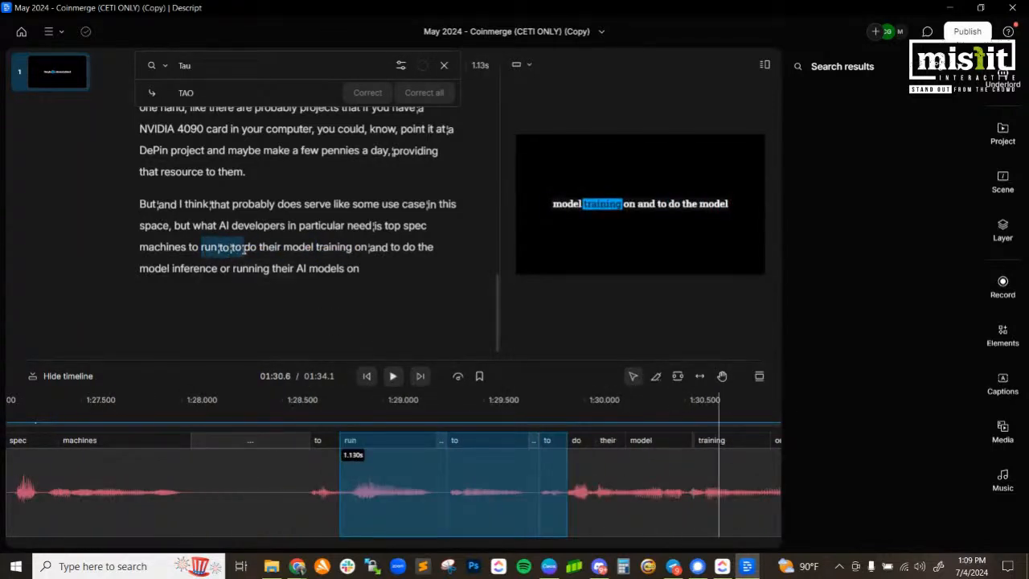
key(BackSpace)
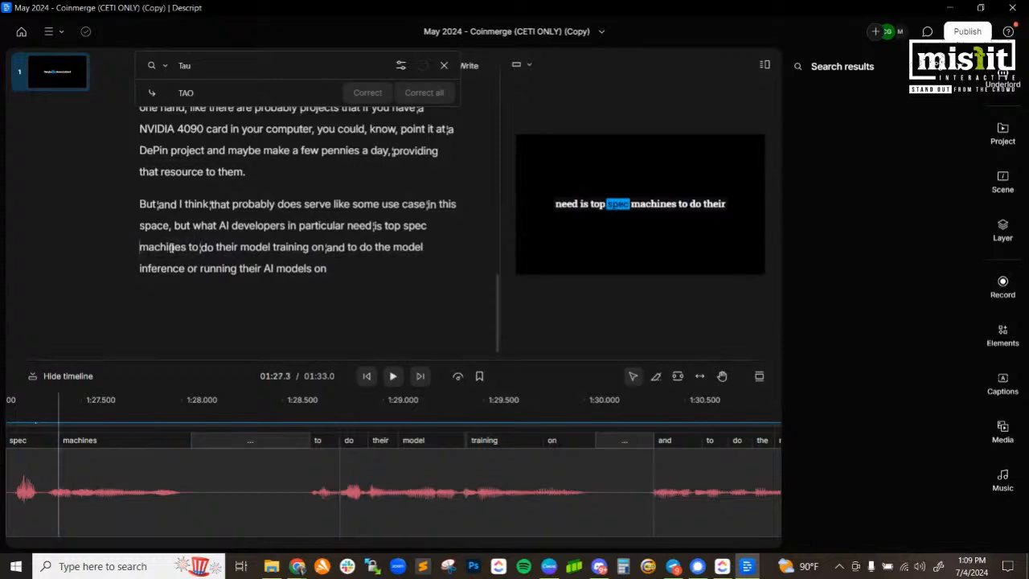
click(393, 376)
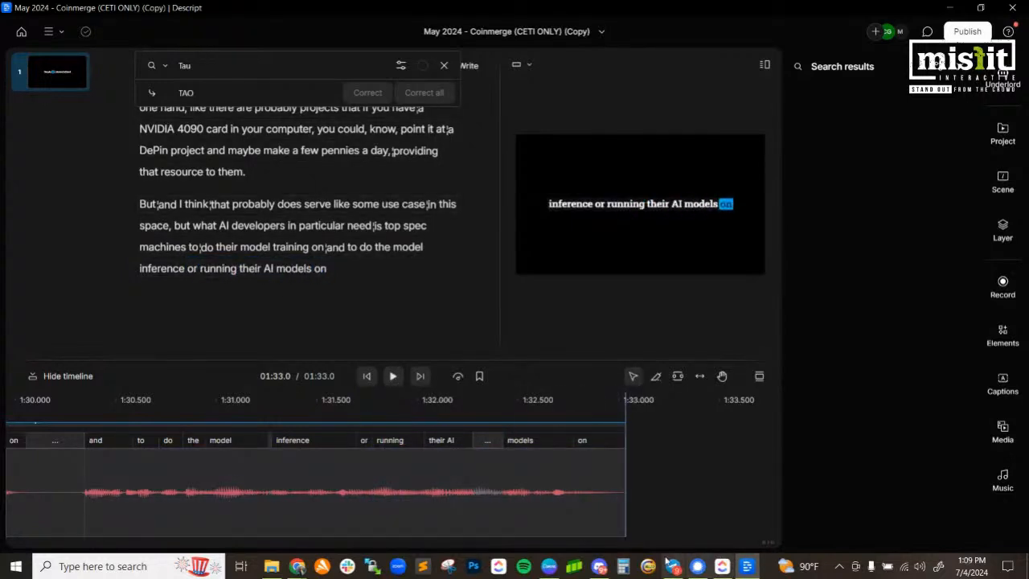
scroll(286, 207, down, 5)
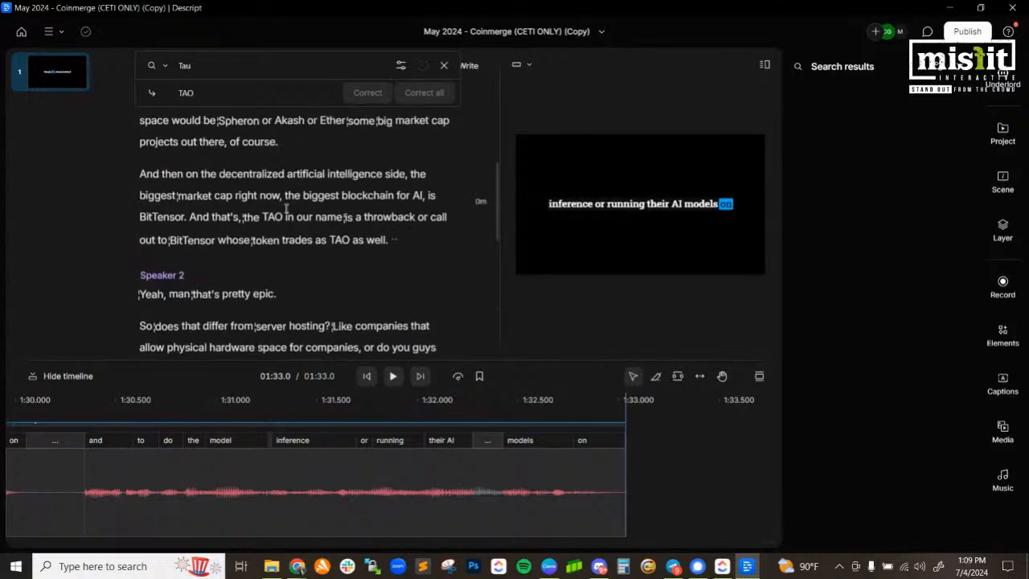
scroll(286, 208, up, 10)
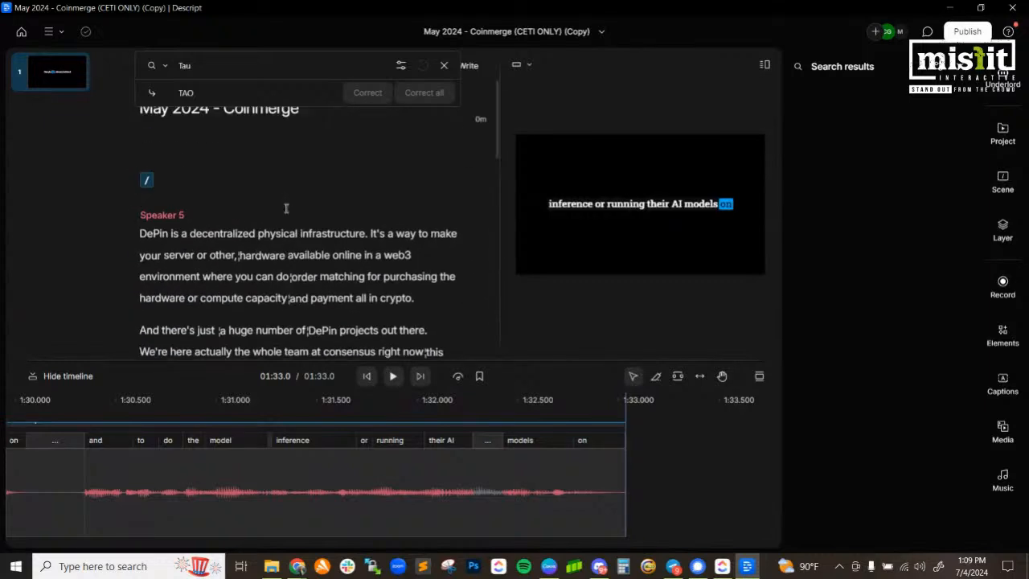
scroll(302, 277, down, 10)
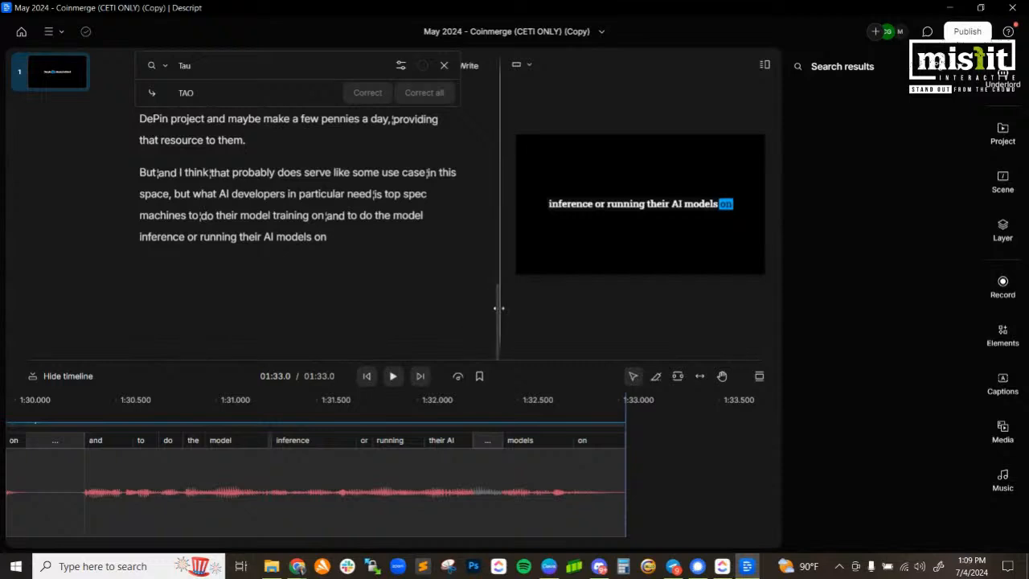
drag(495, 314, 498, 245)
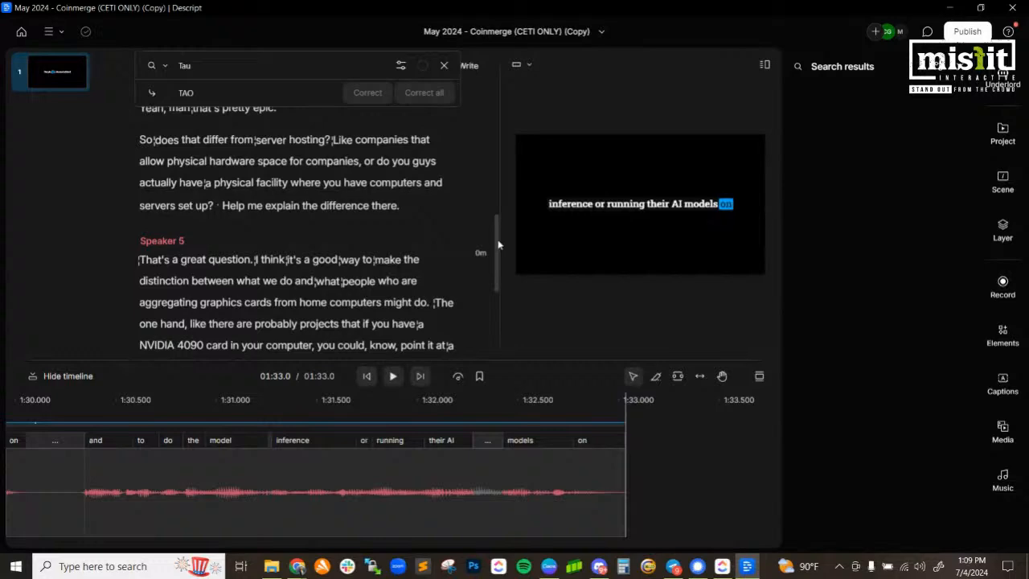
- Review the edited transcript from the opening DePin paragraph through Speaker 2's server hosting question
drag(498, 244, 503, 94)
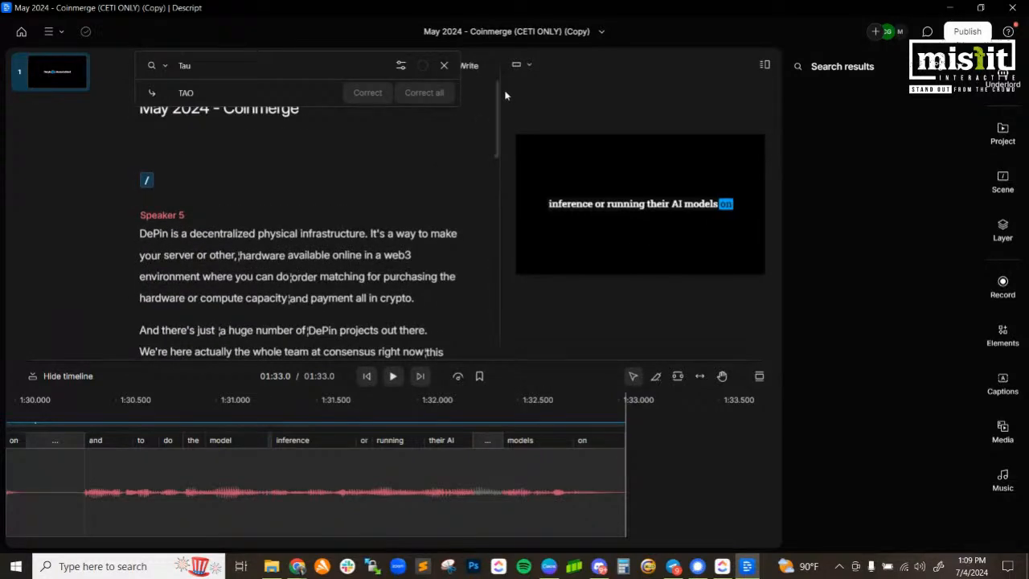
scroll(260, 203, down, 3)
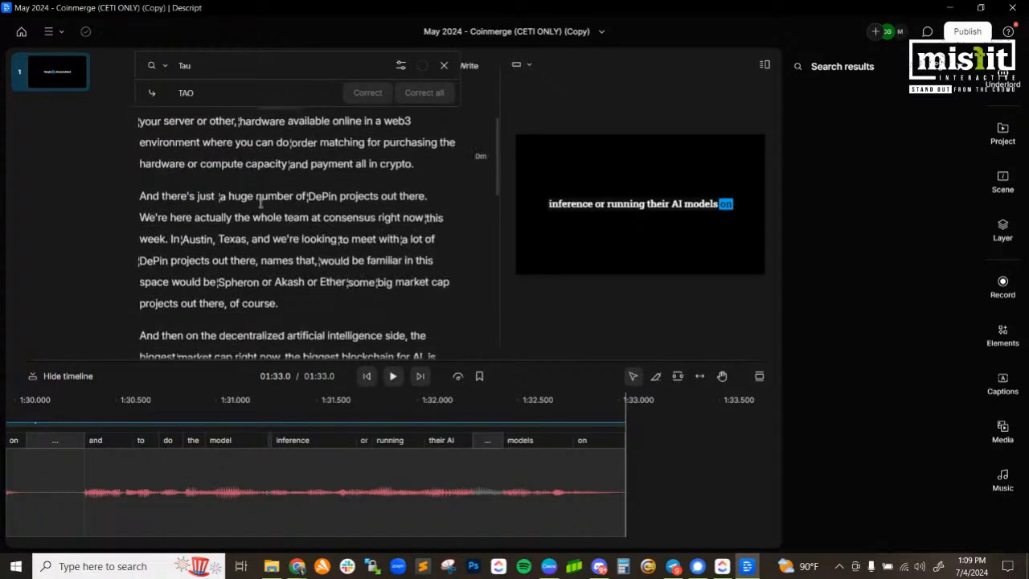
scroll(260, 203, up, 2)
scroll(260, 202, down, 10)
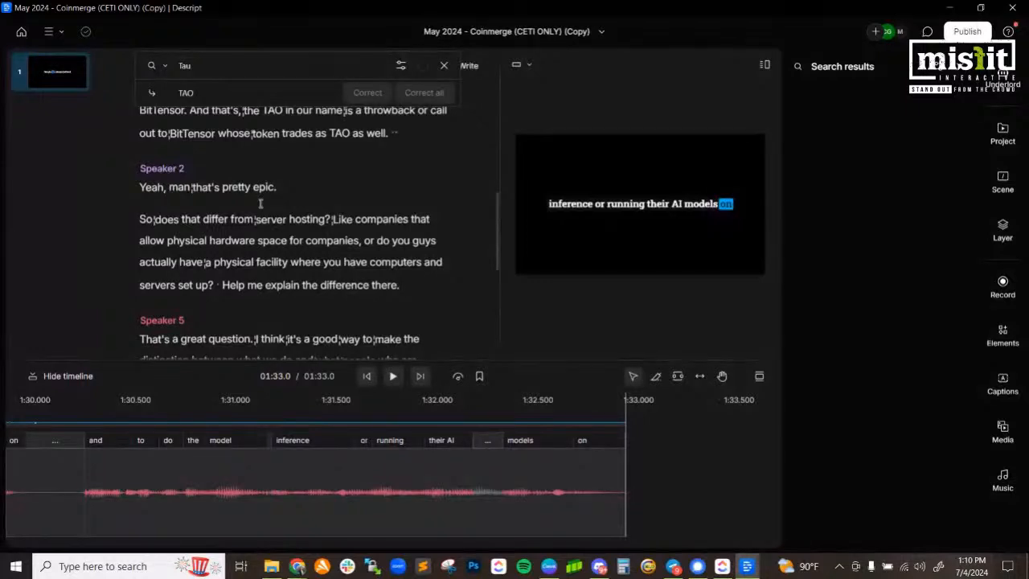
scroll(260, 204, up, 10)
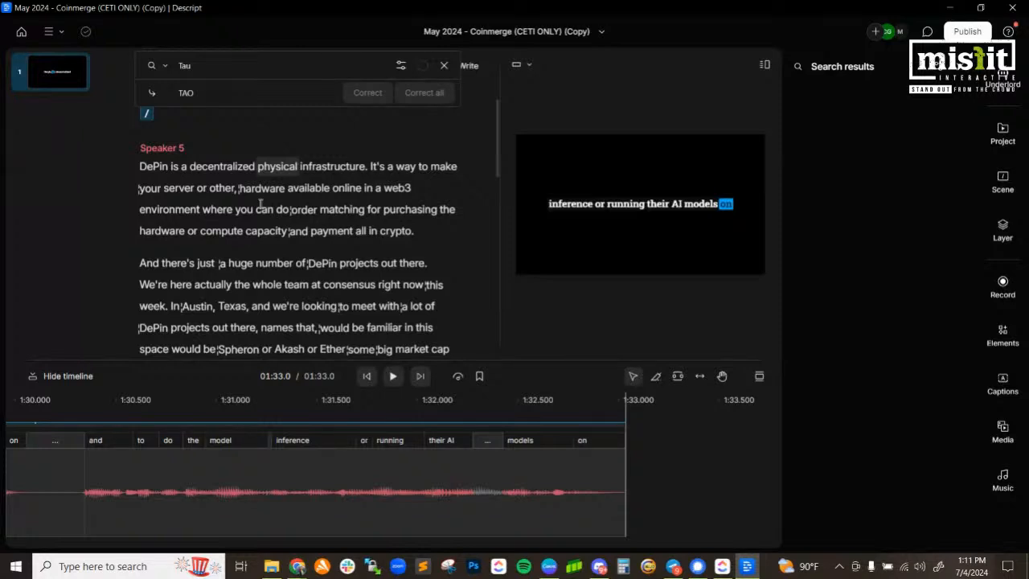
click(257, 166)
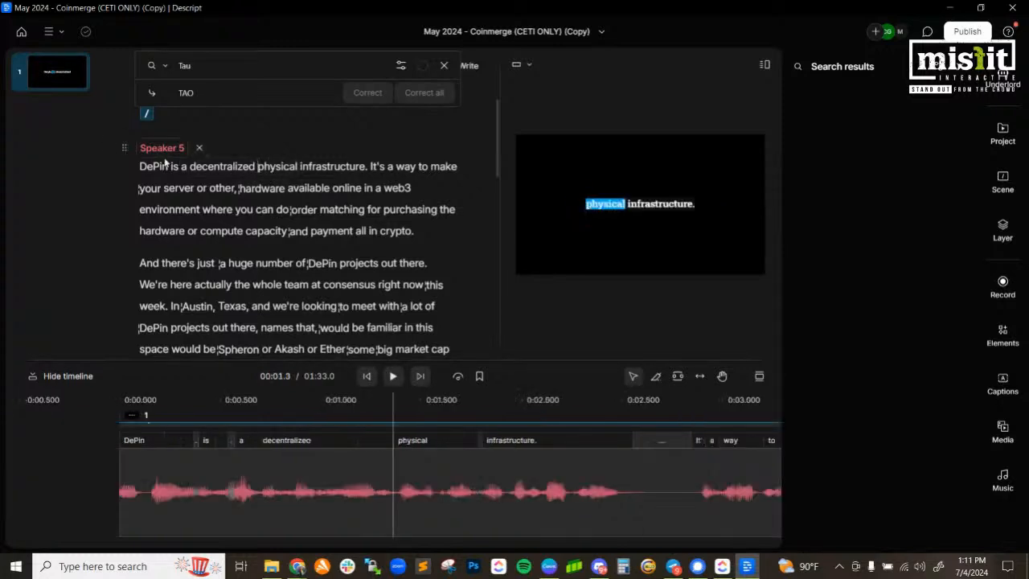
click(139, 166)
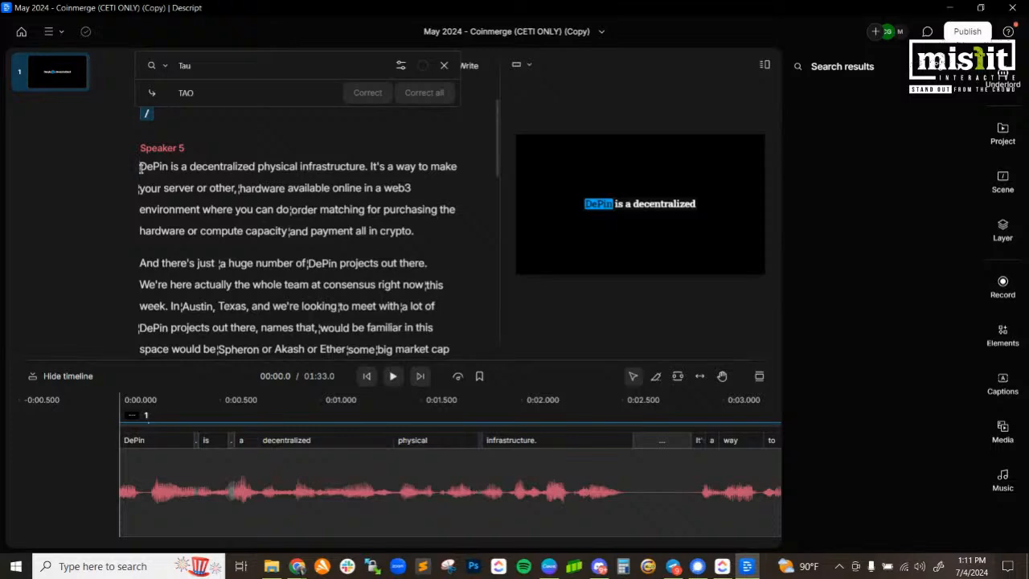
scroll(140, 169, down, 3)
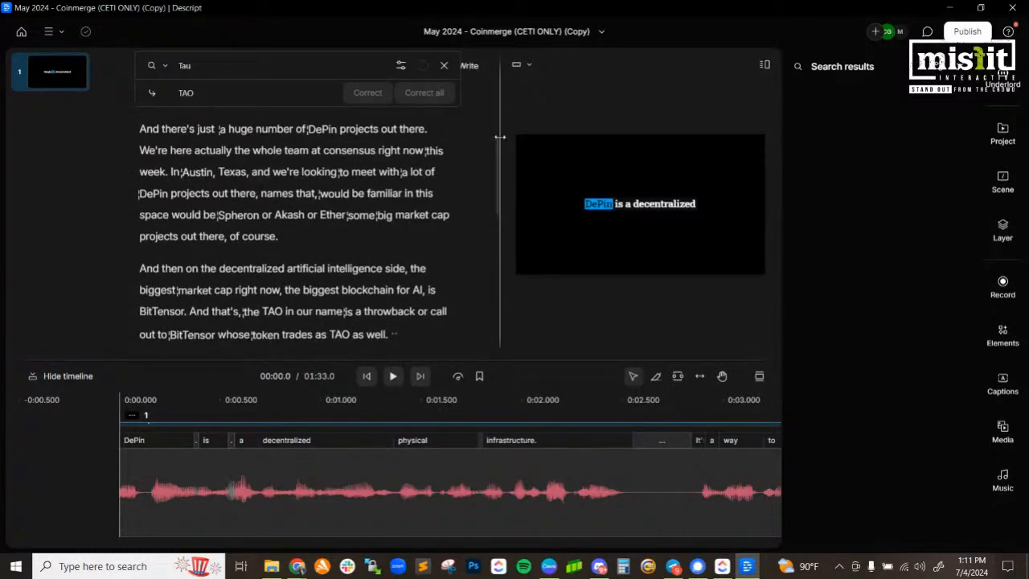
drag(494, 151, 504, 127)
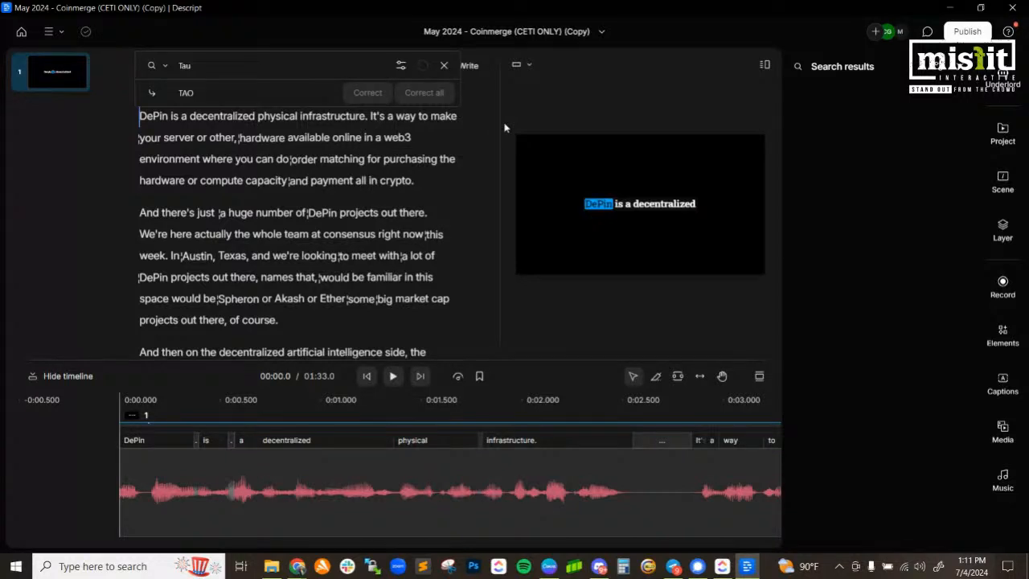
scroll(191, 228, up, 2)
scroll(191, 228, down, 3)
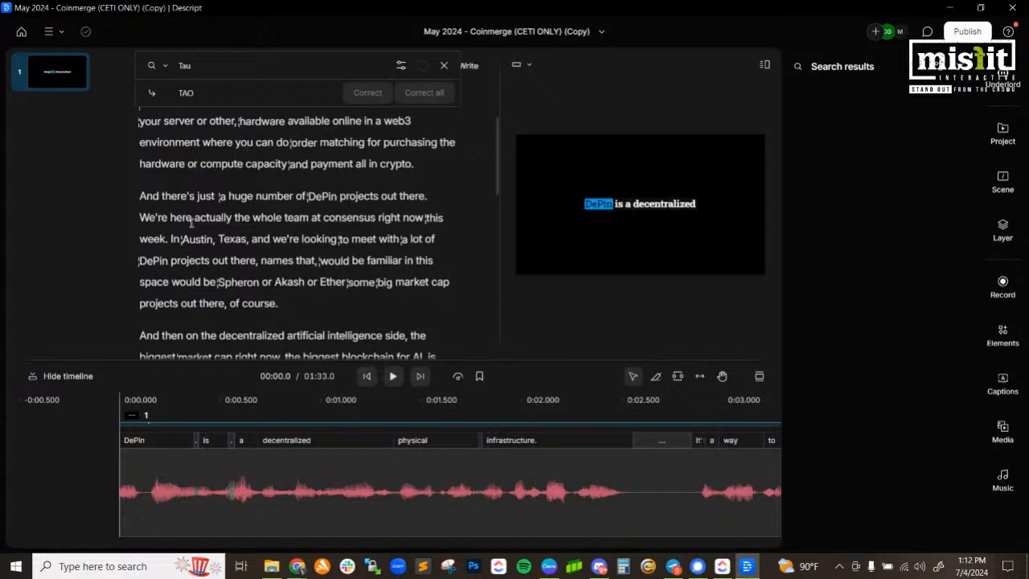
scroll(191, 225, up, 2)
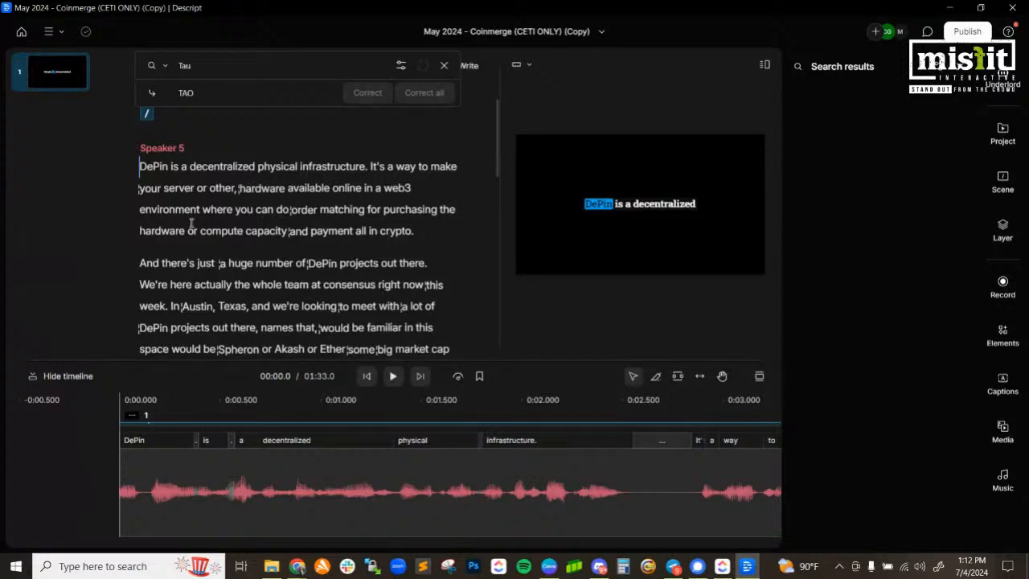
click(191, 224)
scroll(191, 217, down, 3)
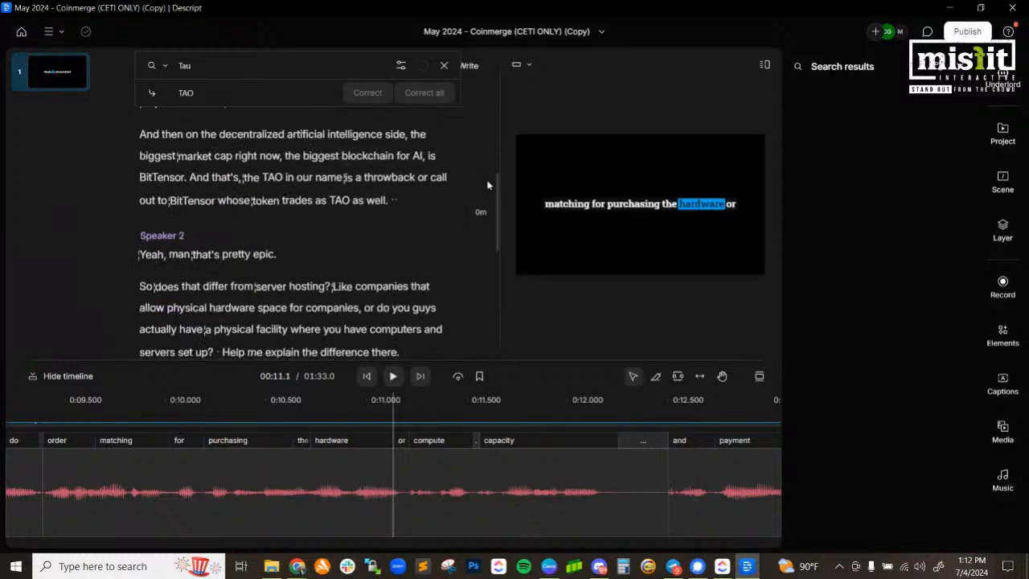
drag(498, 185, 498, 104)
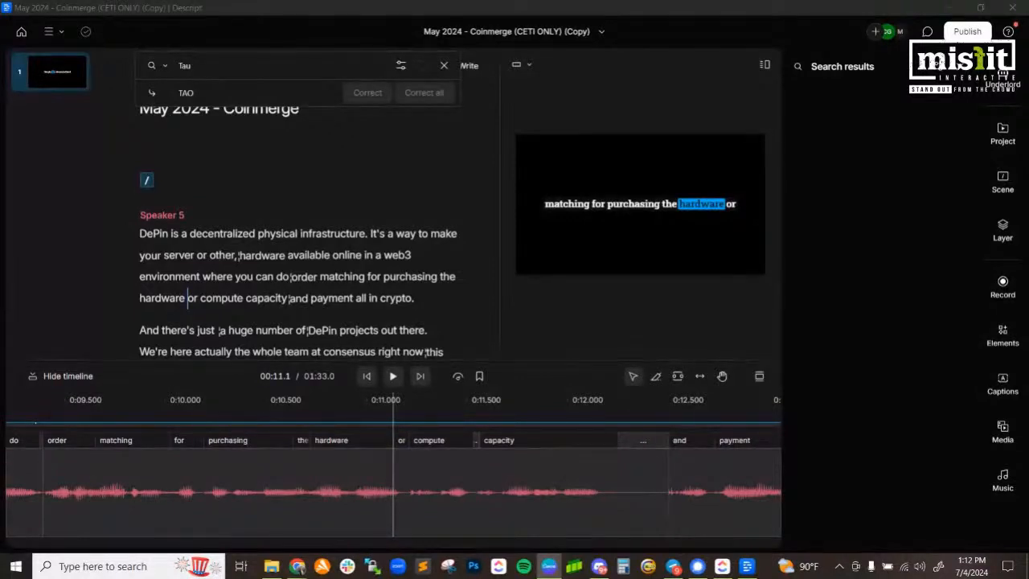
- Switch to the CETI Static Graphics design in Canva and view pages 40, 41 and 38
drag(1028, 20, 571, 74)
click(737, 70)
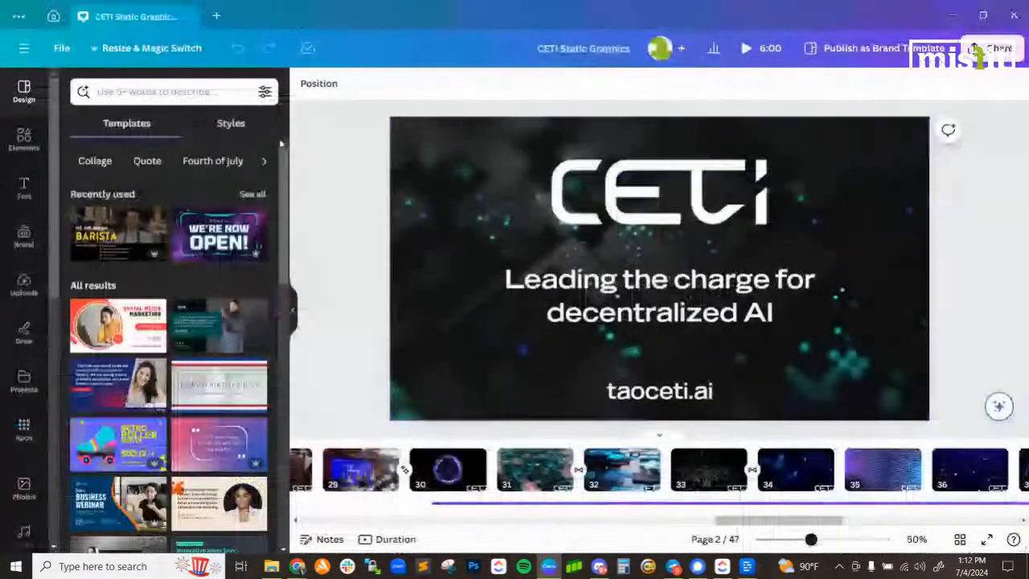
scroll(675, 522, right, 10)
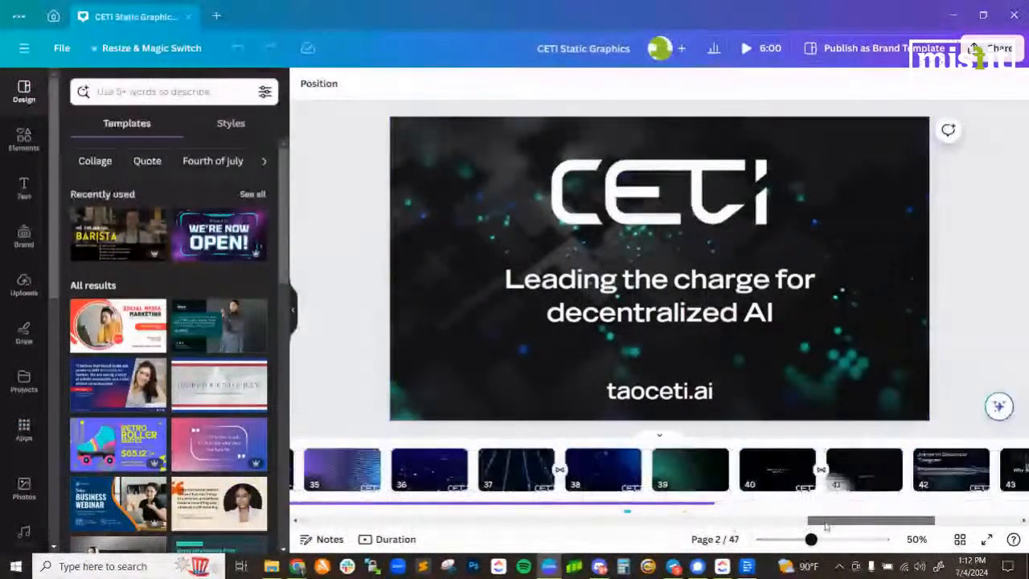
click(585, 475)
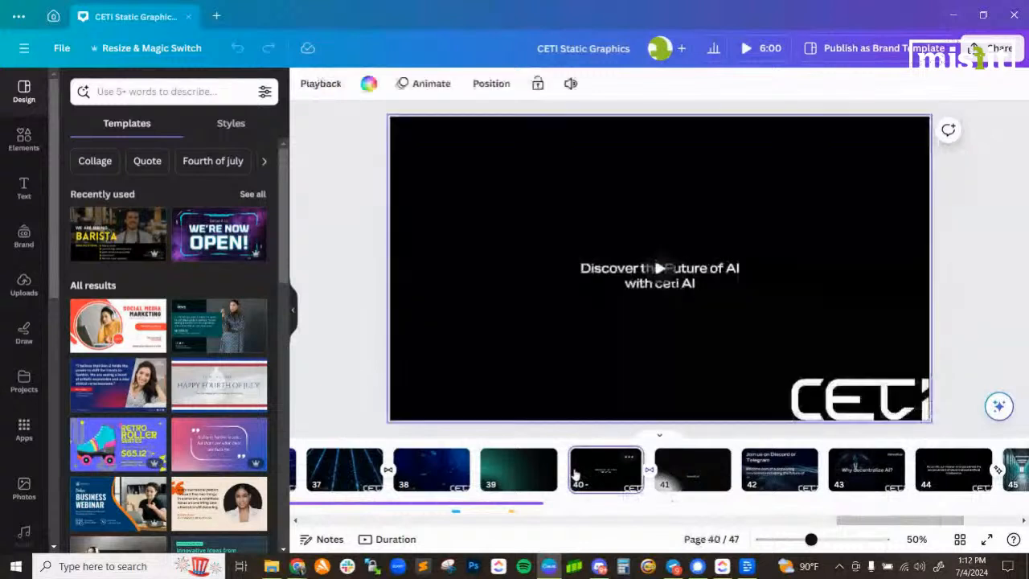
click(684, 471)
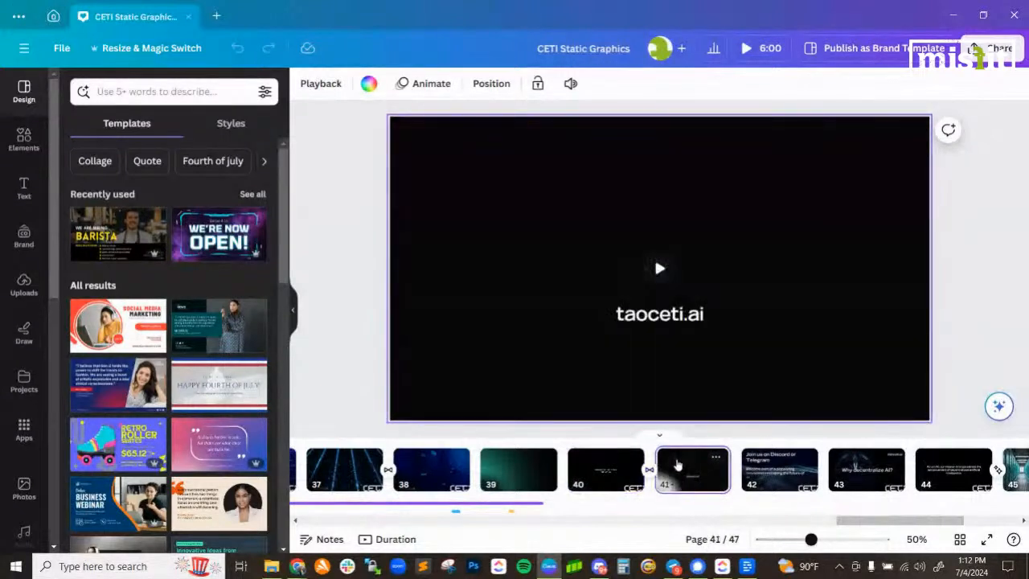
scroll(854, 525, left, 2)
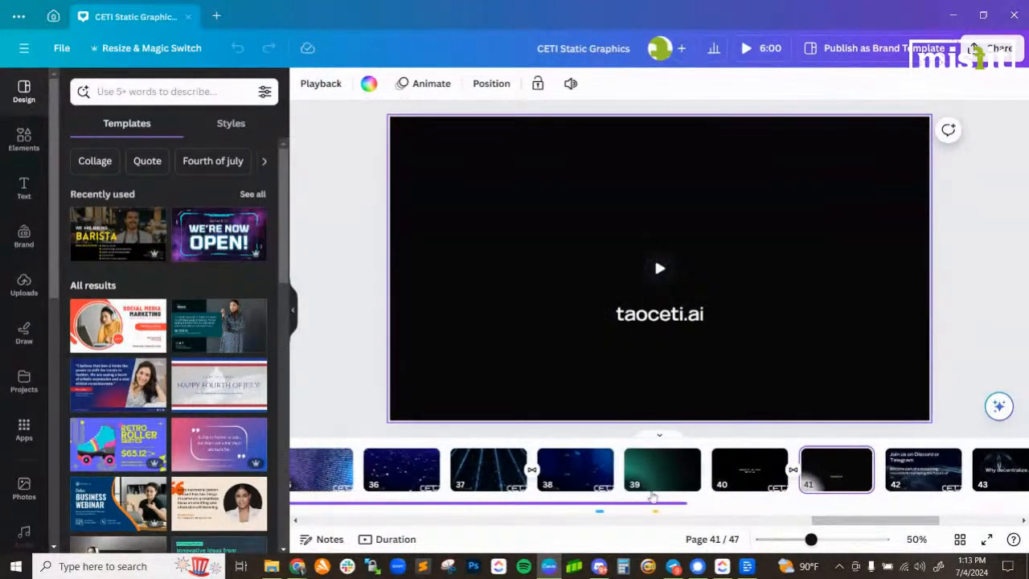
click(596, 476)
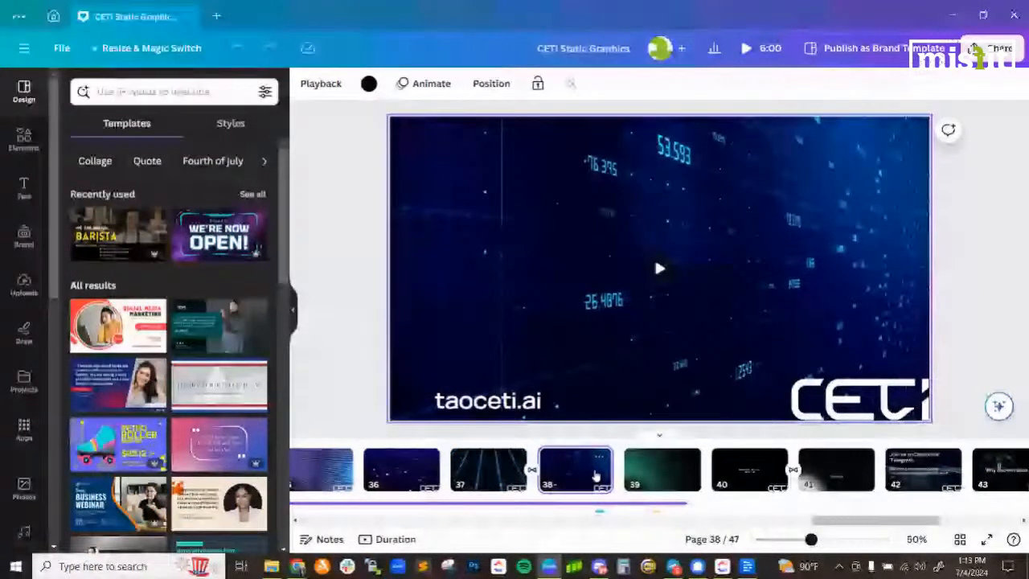
- Move the short blue audio clip under page 40 and the orange audio clip under page 41
click(599, 503)
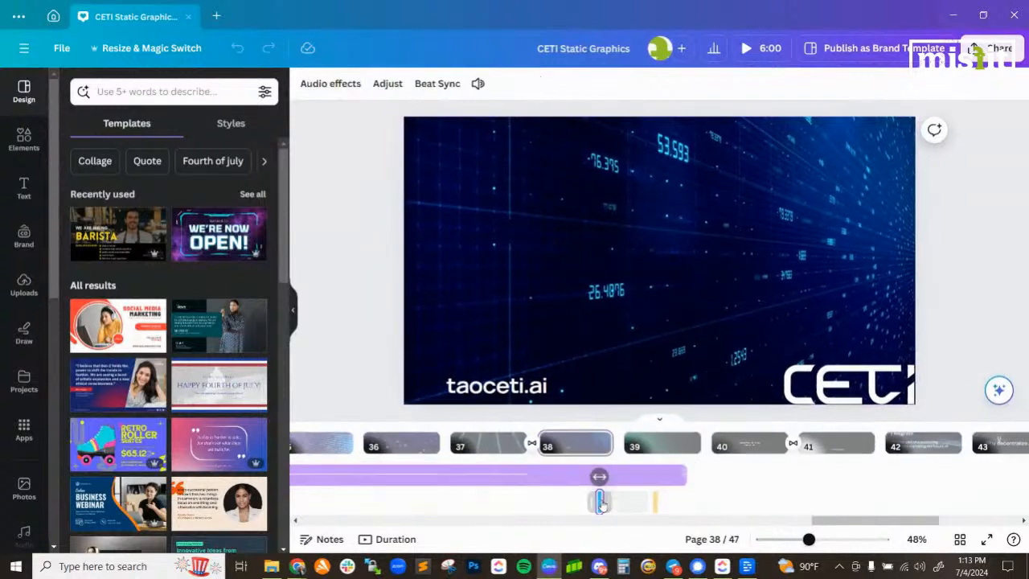
drag(600, 502, 718, 497)
click(654, 506)
drag(655, 506, 851, 500)
- Show the timeline by duration and shift the orange audio clip slightly earlier under the 9.7 s page
click(378, 539)
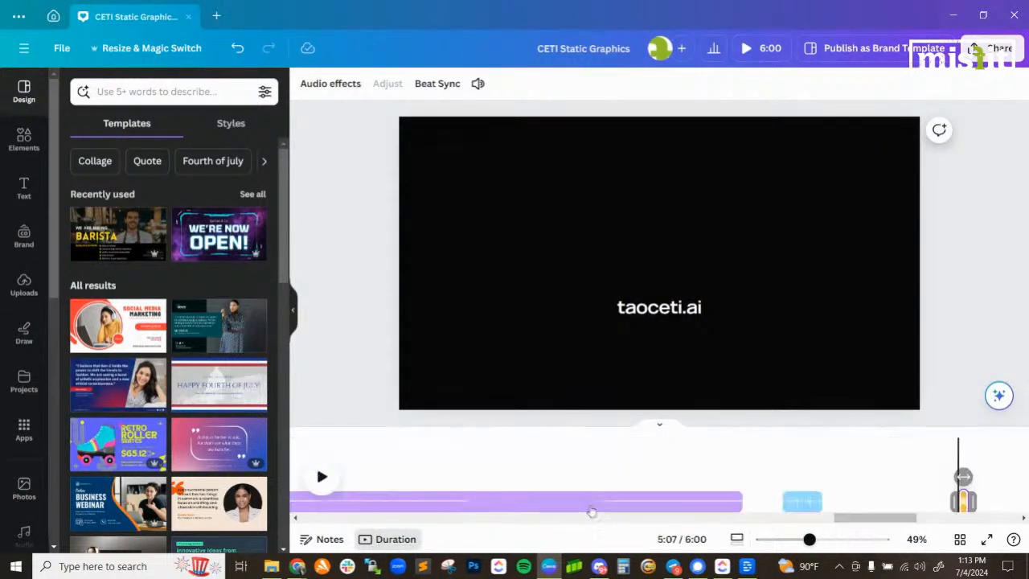
drag(840, 518, 857, 518)
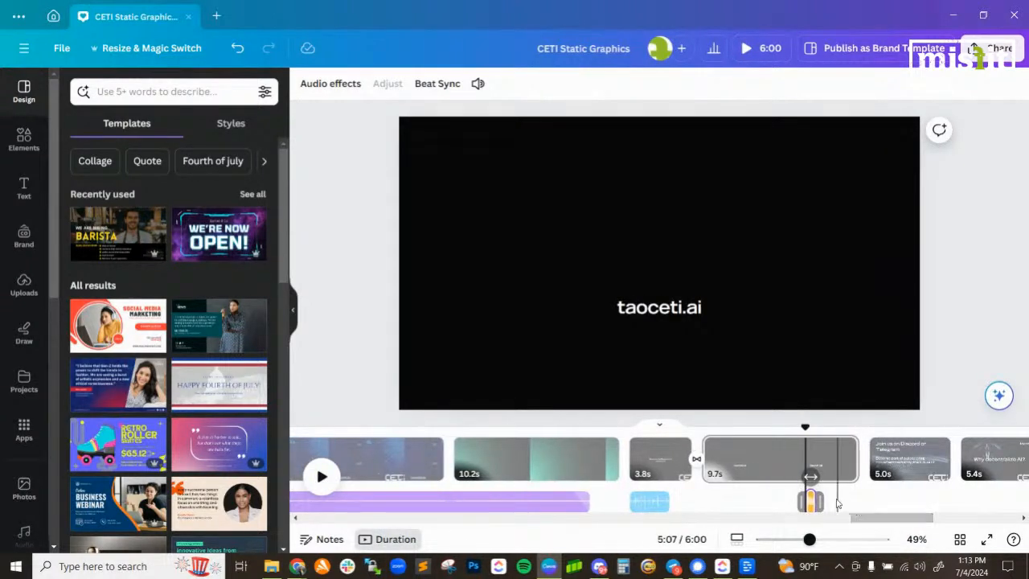
mouse_move(810, 476)
mouse_down()
mouse_move(799, 476)
mouse_move(808, 476)
mouse_move(799, 476)
mouse_move(799, 495)
mouse_up()
- Play from the "Discover the Future of AI" page to the CETI logo reveal to check the audio timing
click(649, 499)
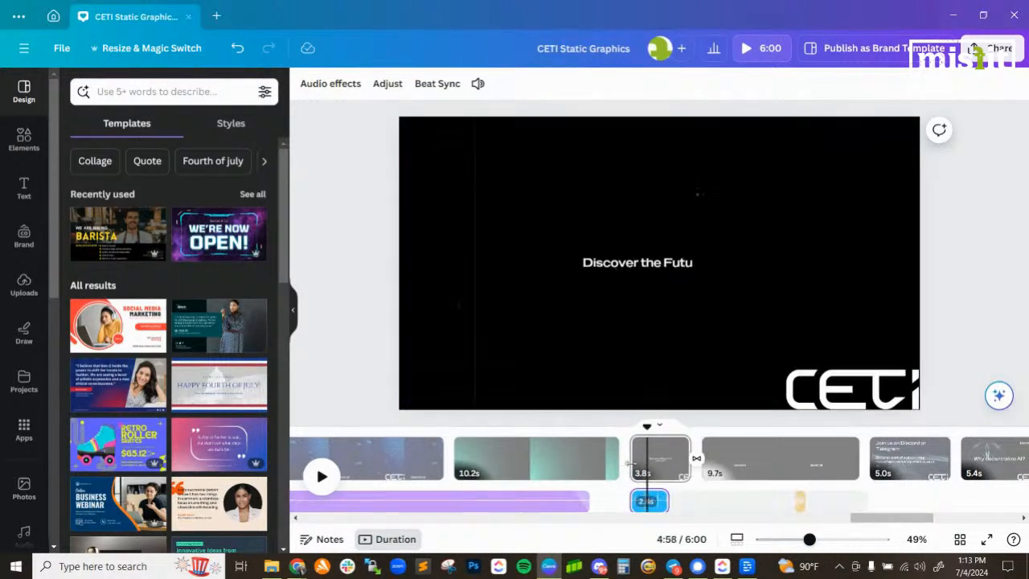
click(322, 476)
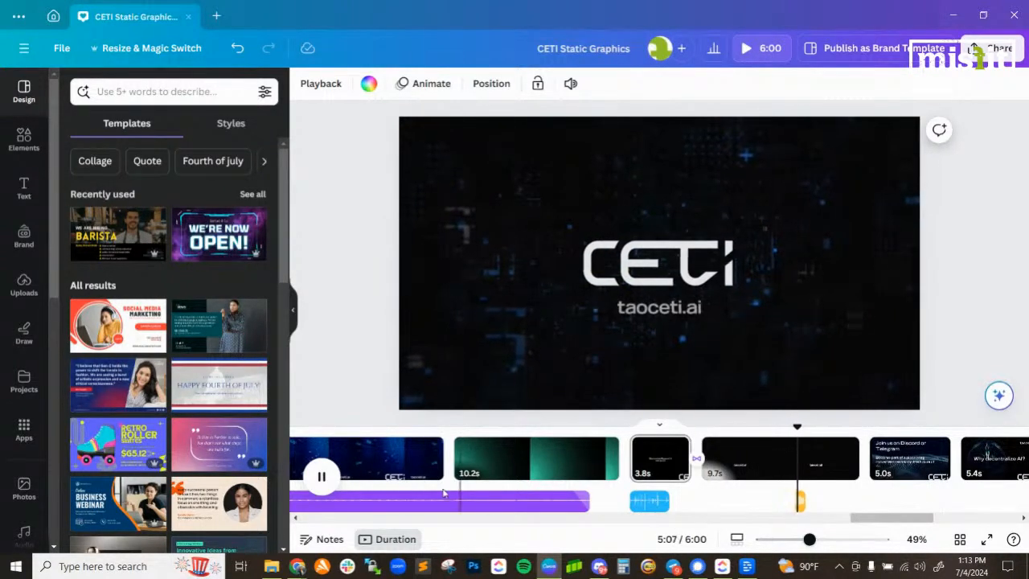
click(323, 476)
- Delete the long purple audio track that ends under the 10.2 s green page
click(450, 501)
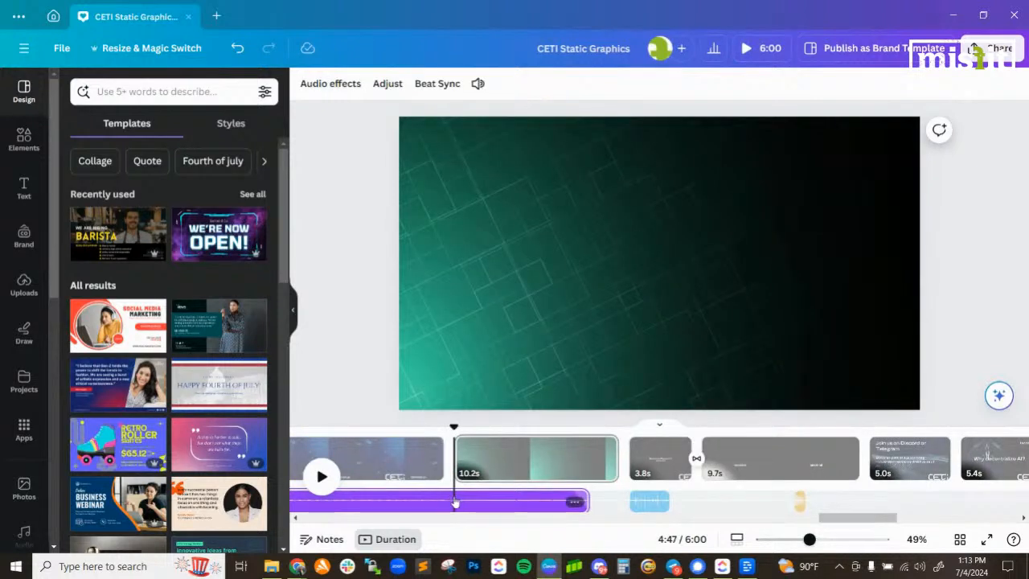
key(Delete)
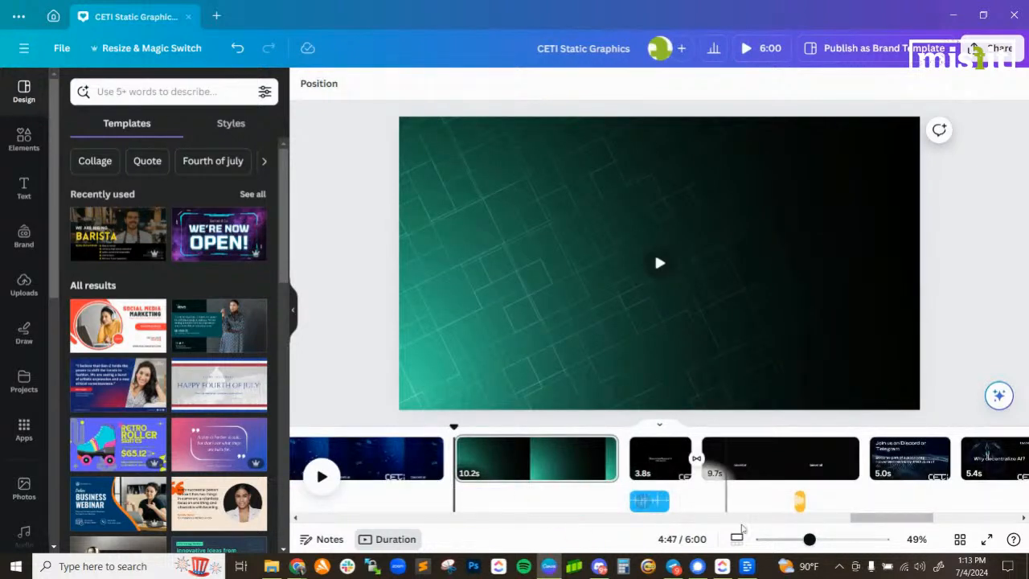
drag(898, 519, 870, 529)
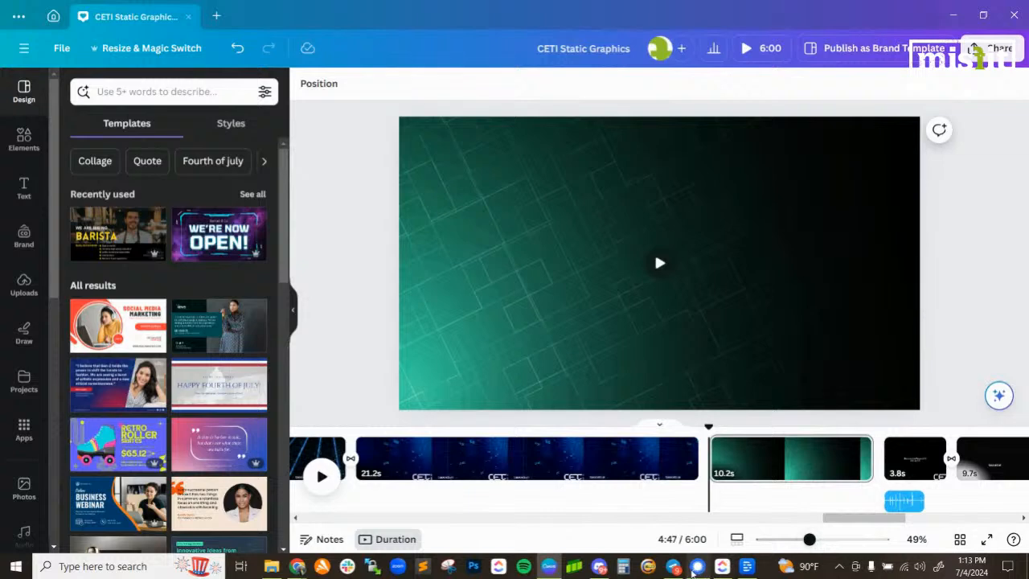
click(697, 568)
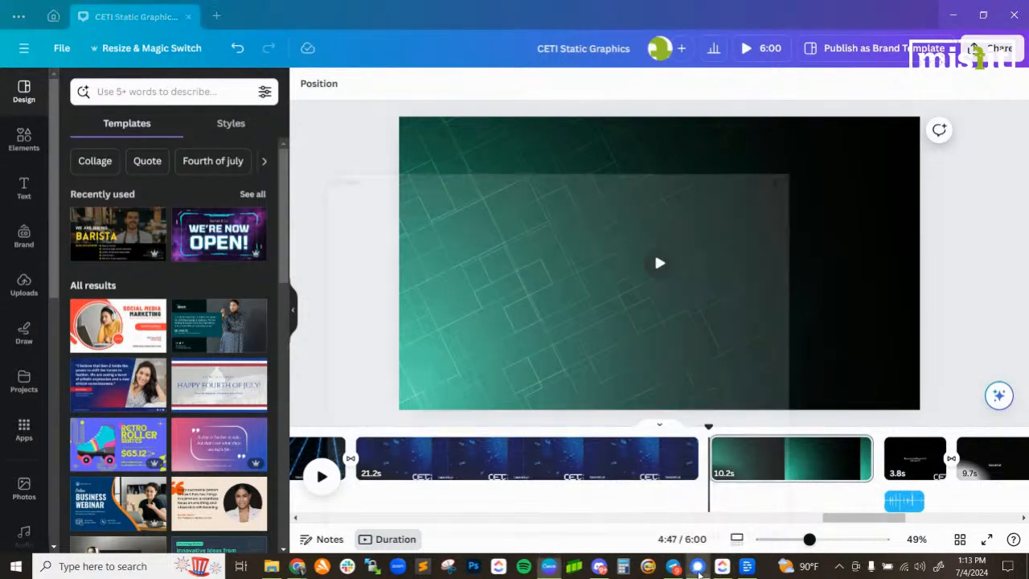
click(696, 569)
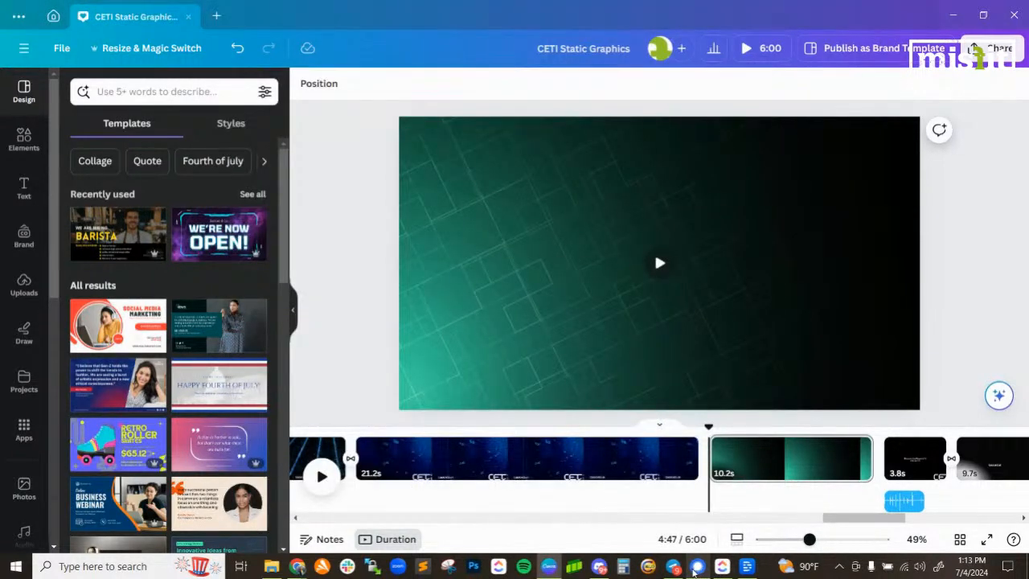
mouse_move(678, 568)
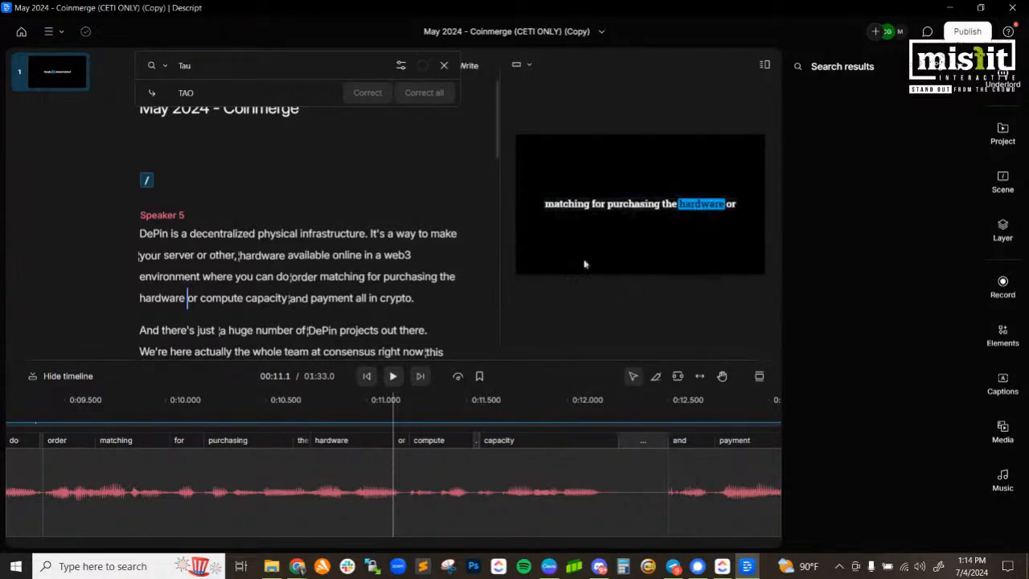
- Switch to the CETI Static Graphics design in Canva and select the 10.2 s page with the green background
click(946, 9)
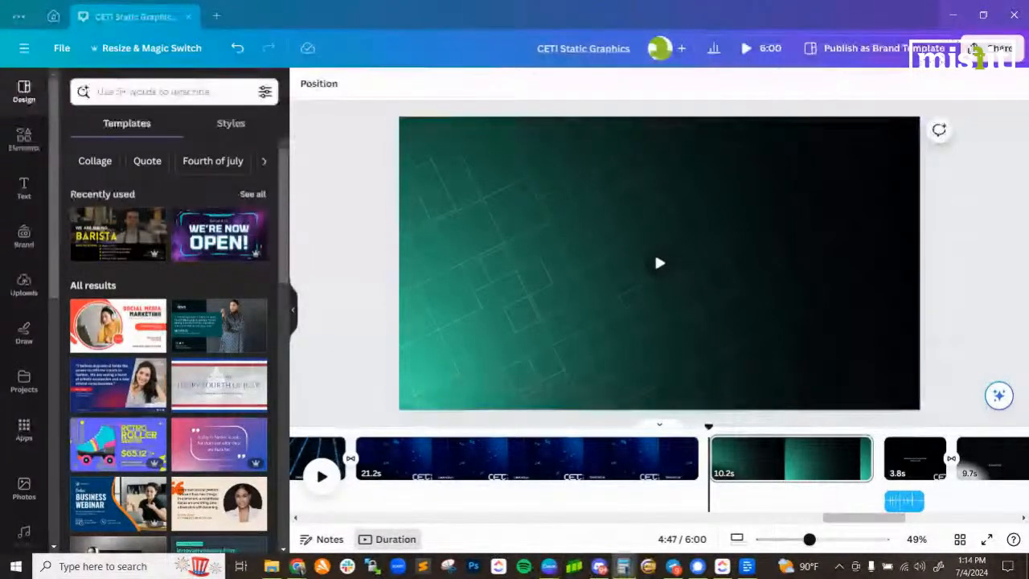
click(531, 460)
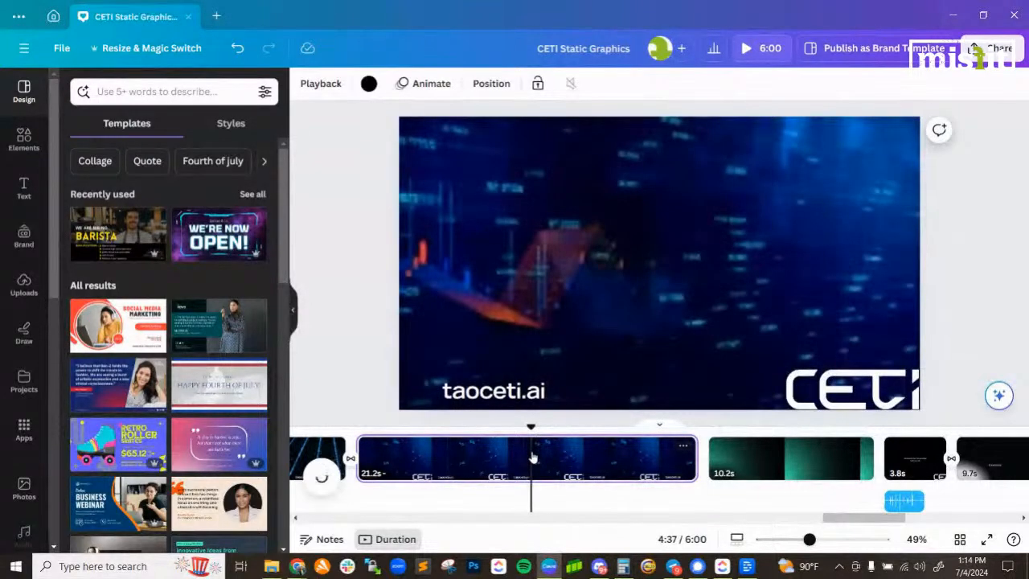
click(779, 458)
- Search the stock videos for "tech" and replace the green page background with the 30-second black circuit-line video
scroll(19, 479, down, 1)
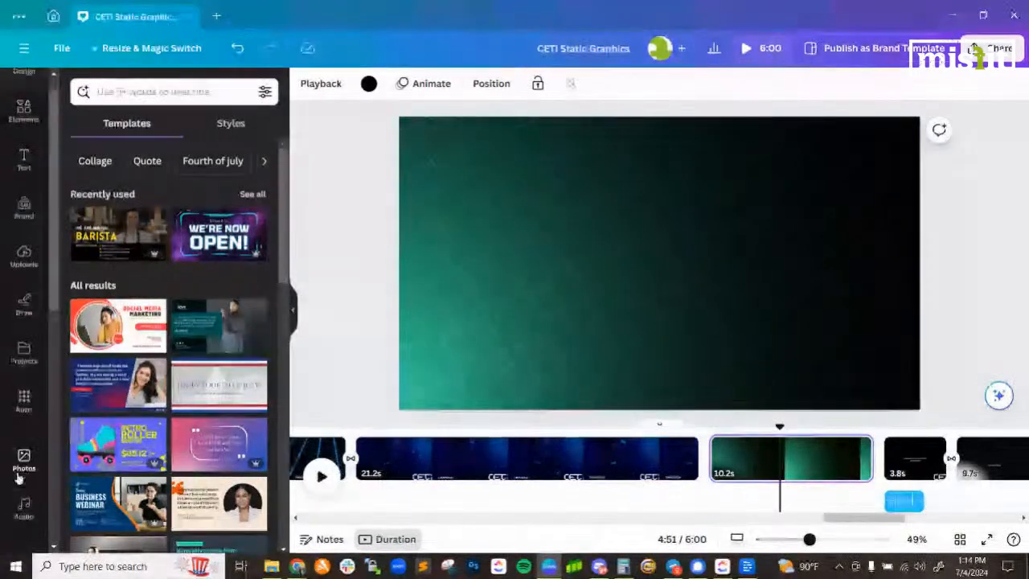
scroll(19, 474, down, 3)
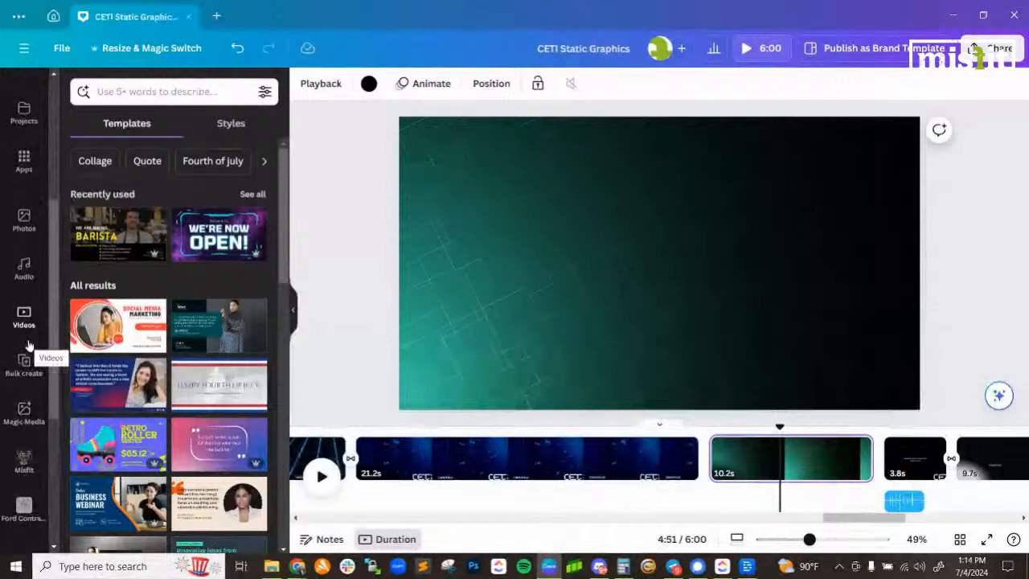
scroll(24, 474, down, 3)
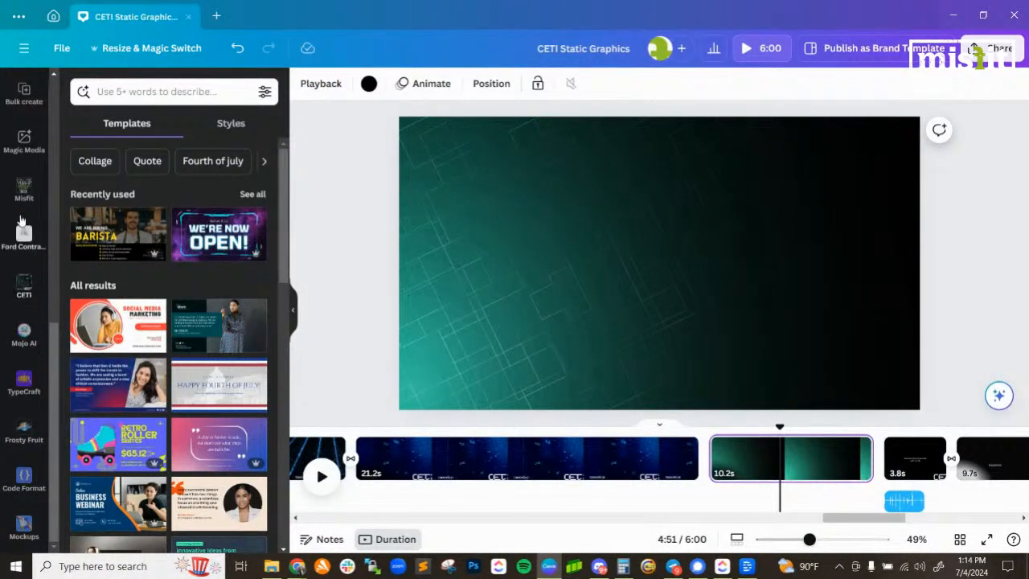
scroll(23, 225, up, 2)
click(24, 184)
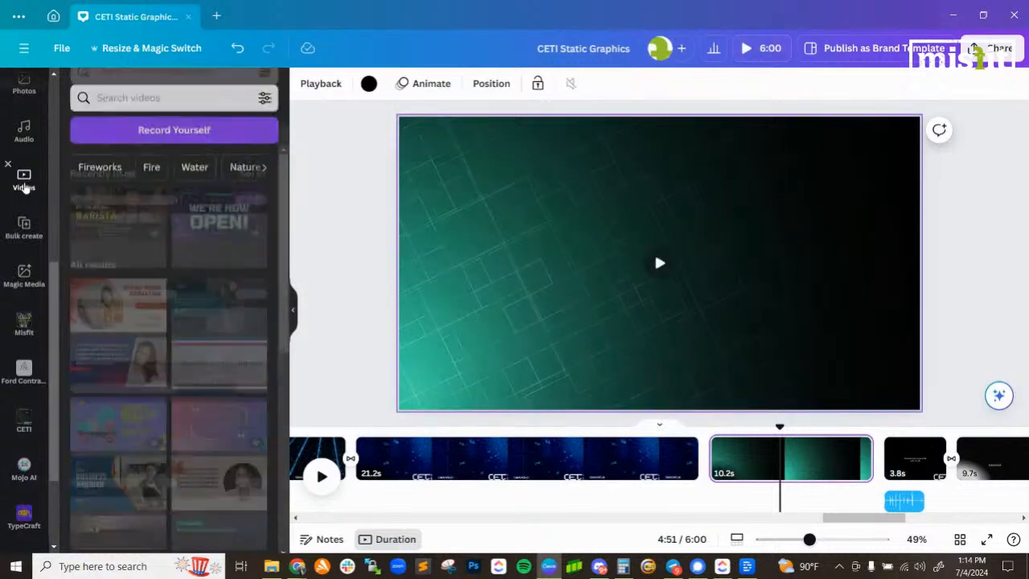
click(217, 92)
text(tech)
key(Return)
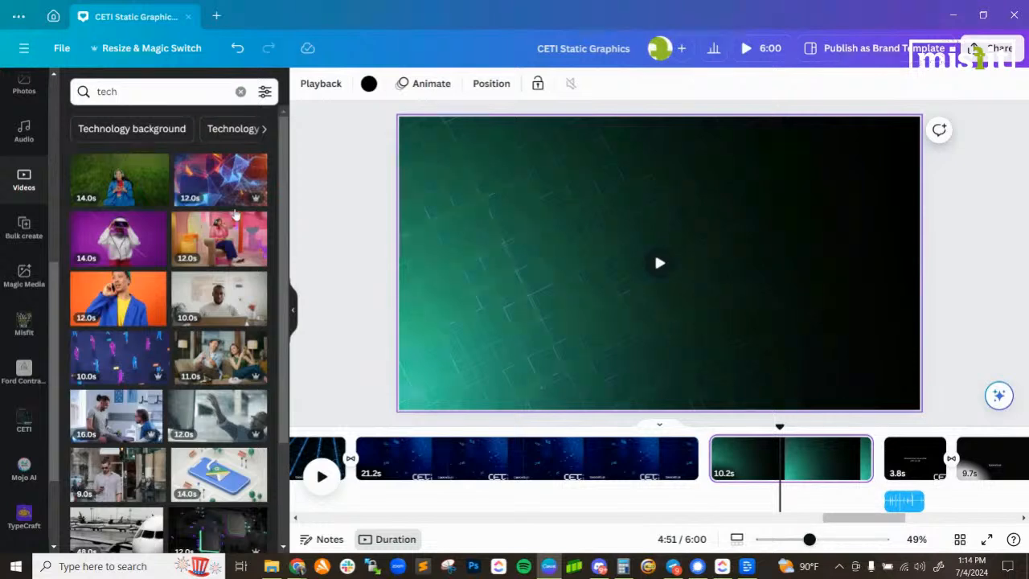
scroll(161, 249, down, 5)
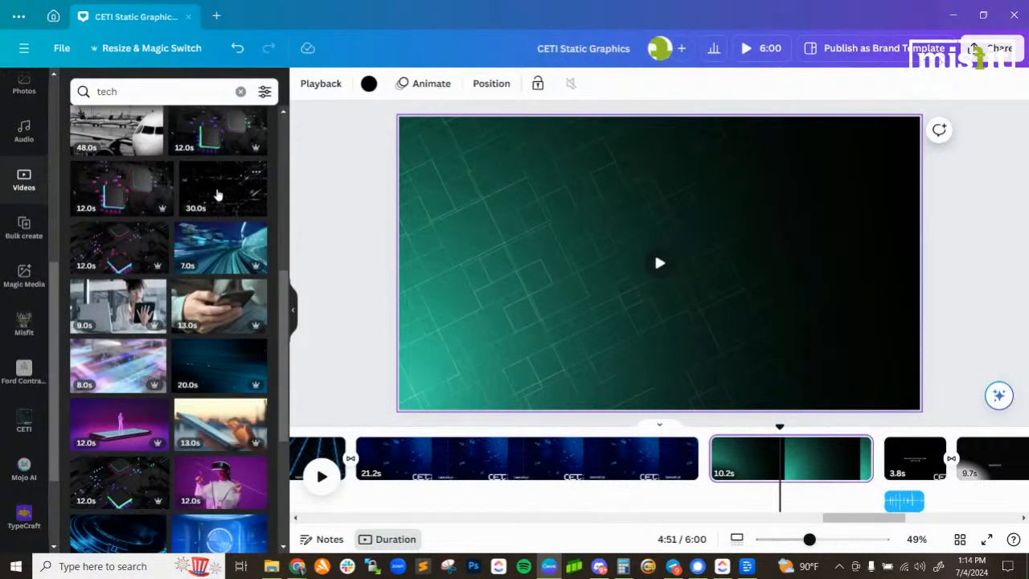
drag(300, 201, 409, 223)
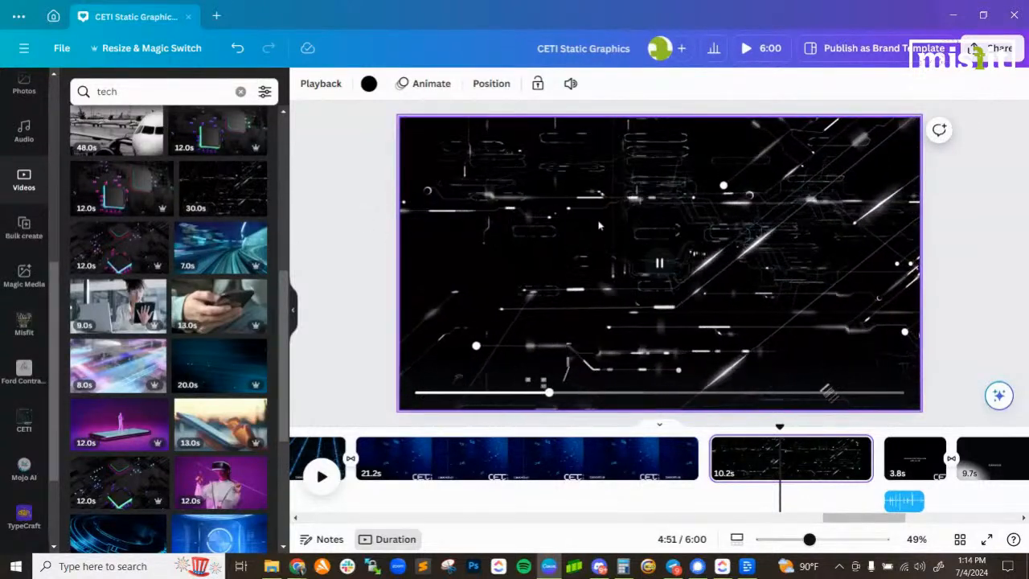
- Set the circuit-line page's duration to 15.0 s and enter that duration in Calculator
drag(713, 458, 308, 446)
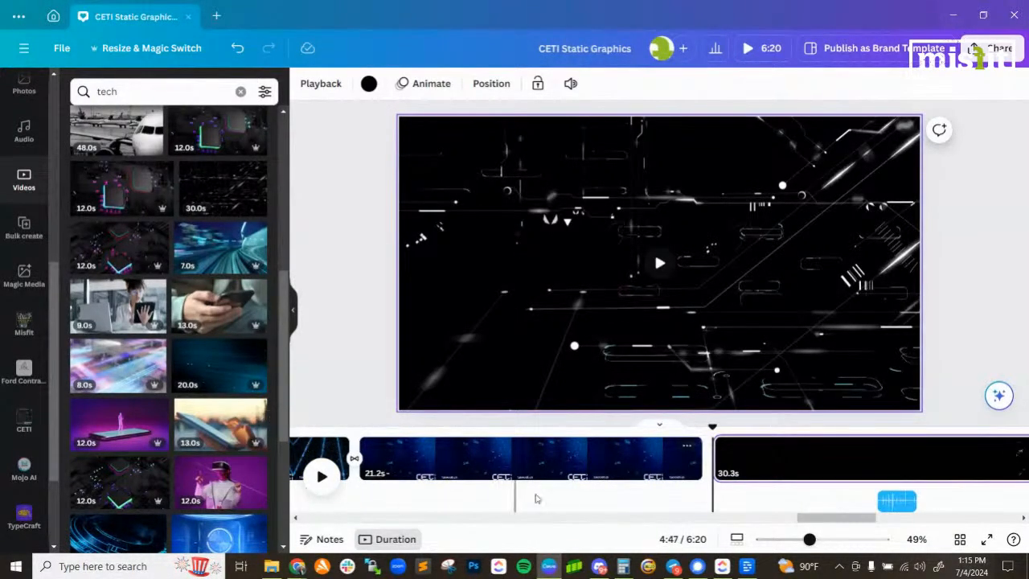
drag(829, 519, 864, 521)
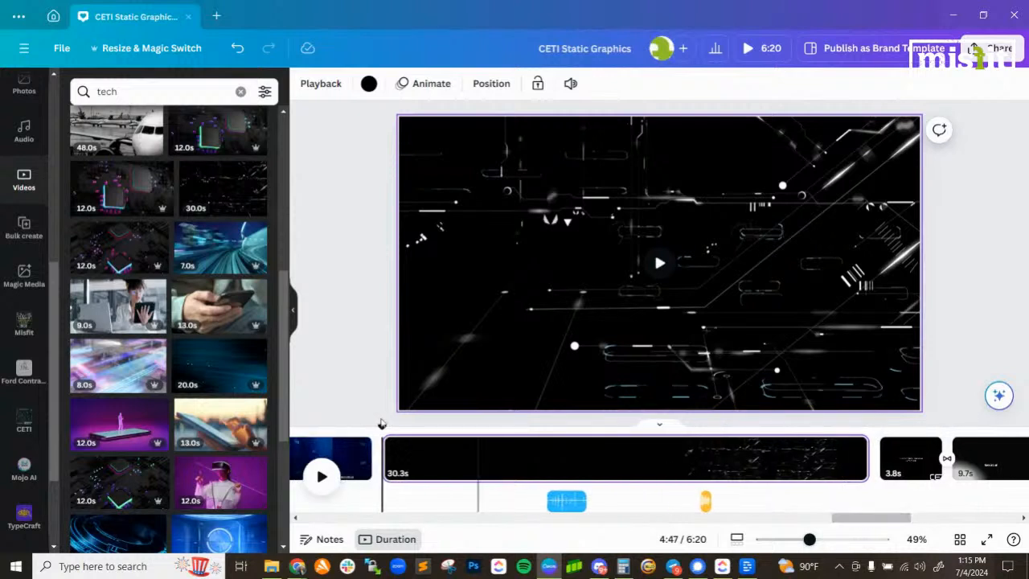
drag(389, 458, 653, 472)
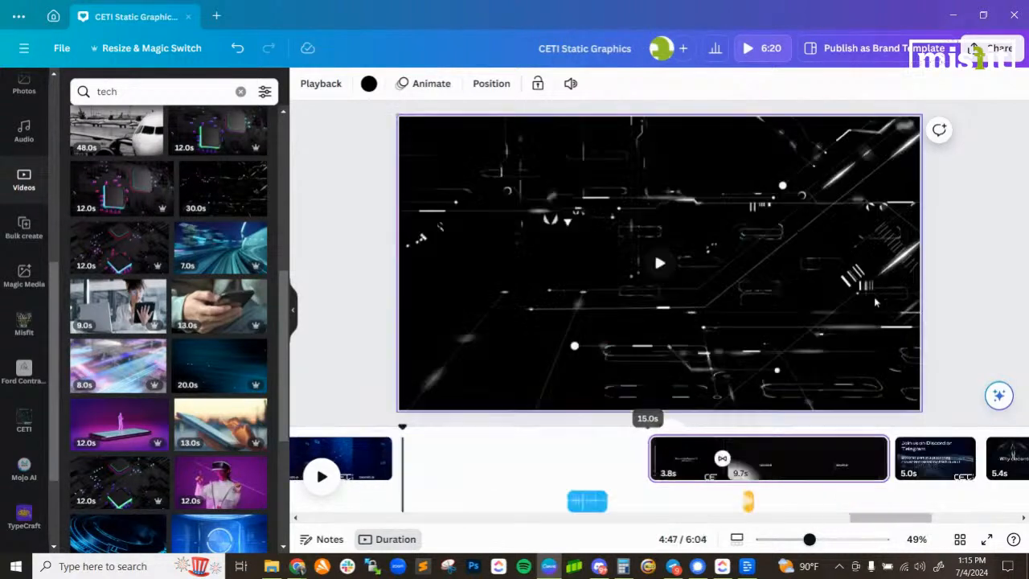
click(622, 566)
drag(864, 141, 1028, 137)
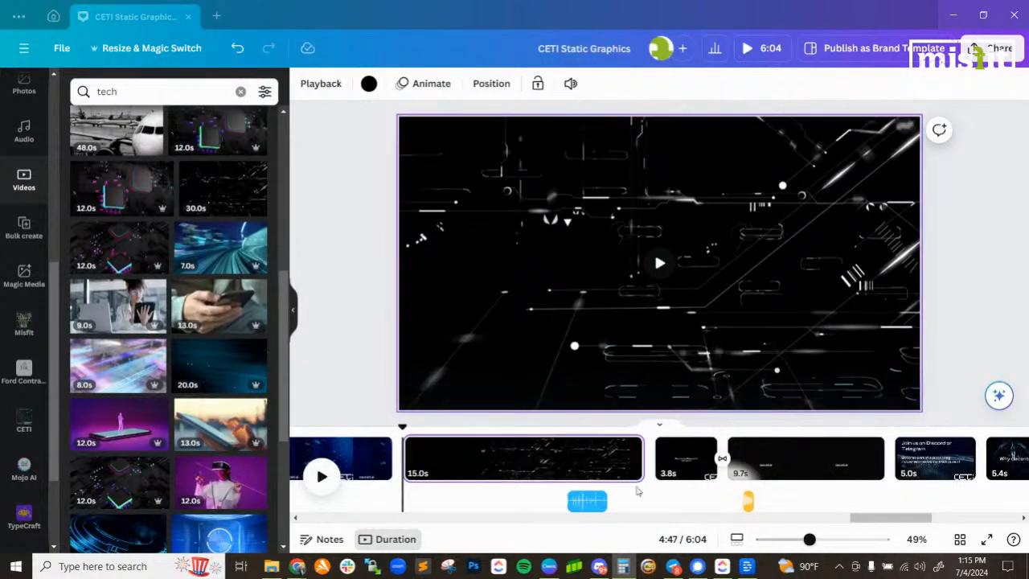
- Move the 19.9 s blue network page directly before the 15.0 s page and add its duration in Calculator
drag(883, 523, 834, 523)
click(593, 457)
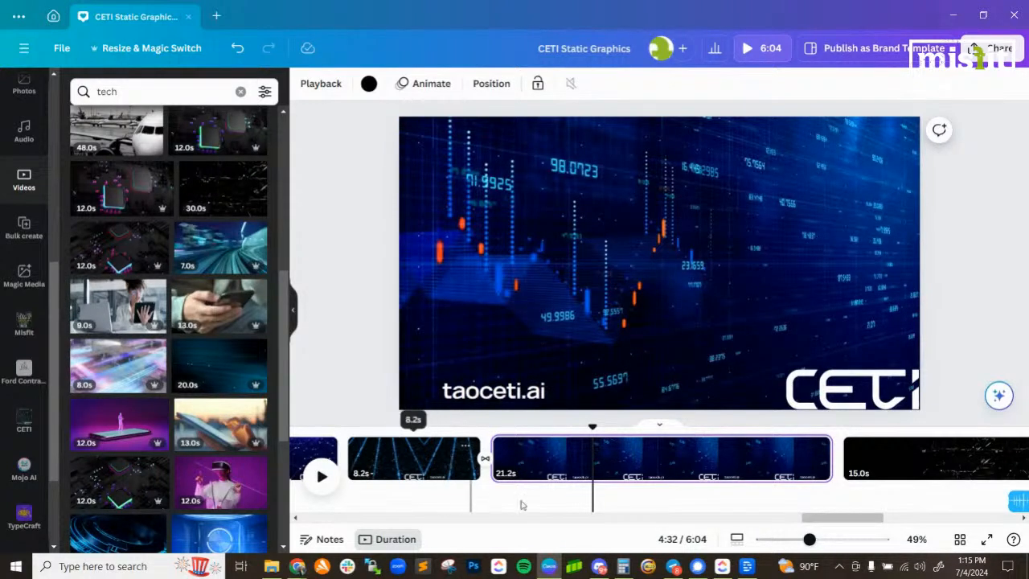
drag(866, 521, 846, 525)
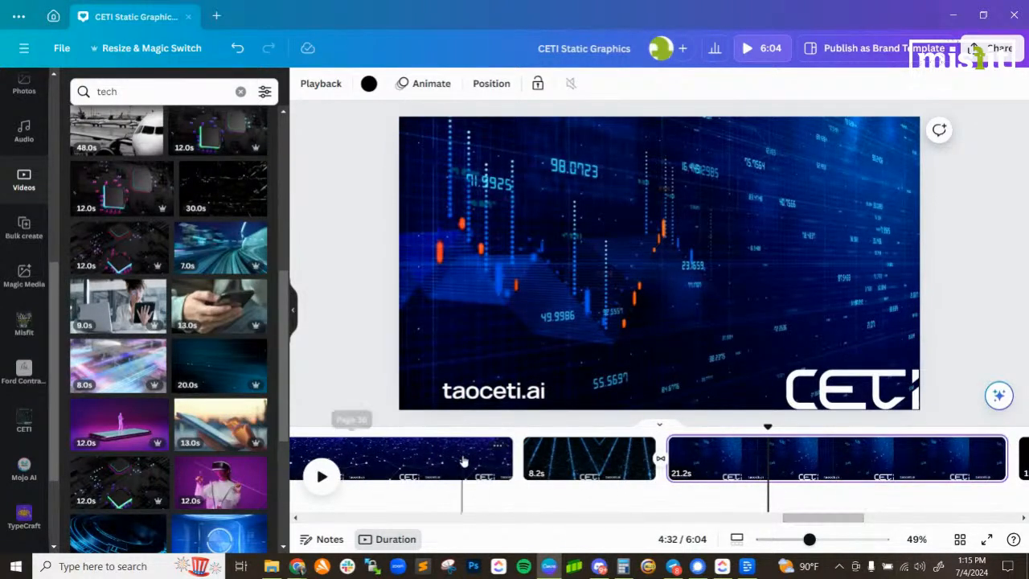
drag(459, 464, 671, 466)
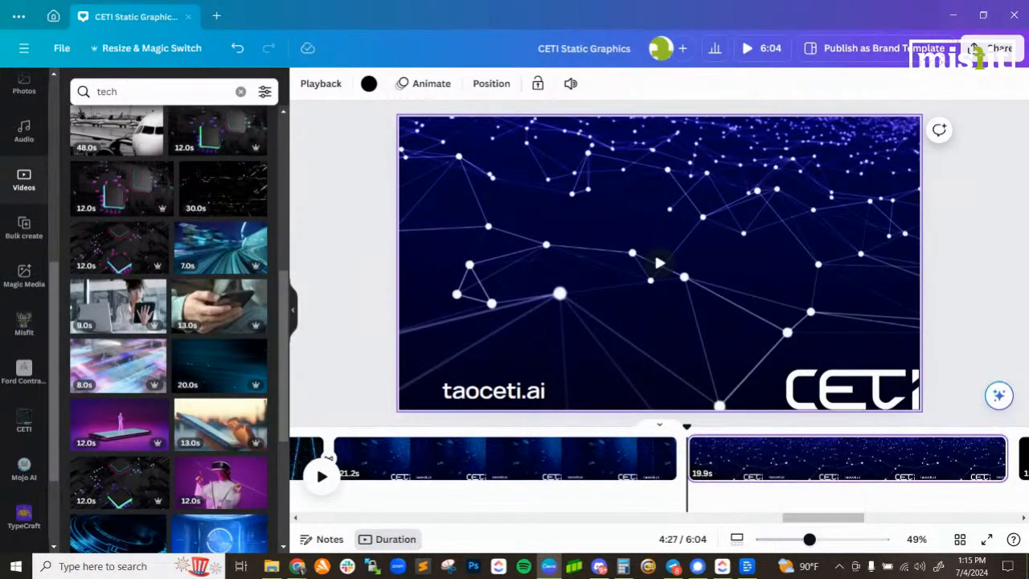
drag(1028, 104, 731, 118)
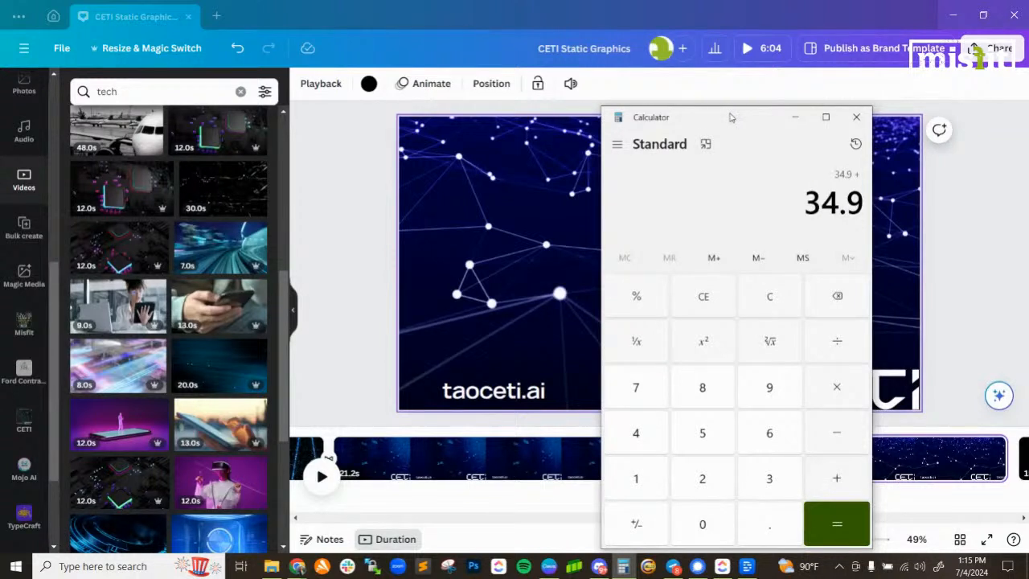
drag(721, 119, 1028, 121)
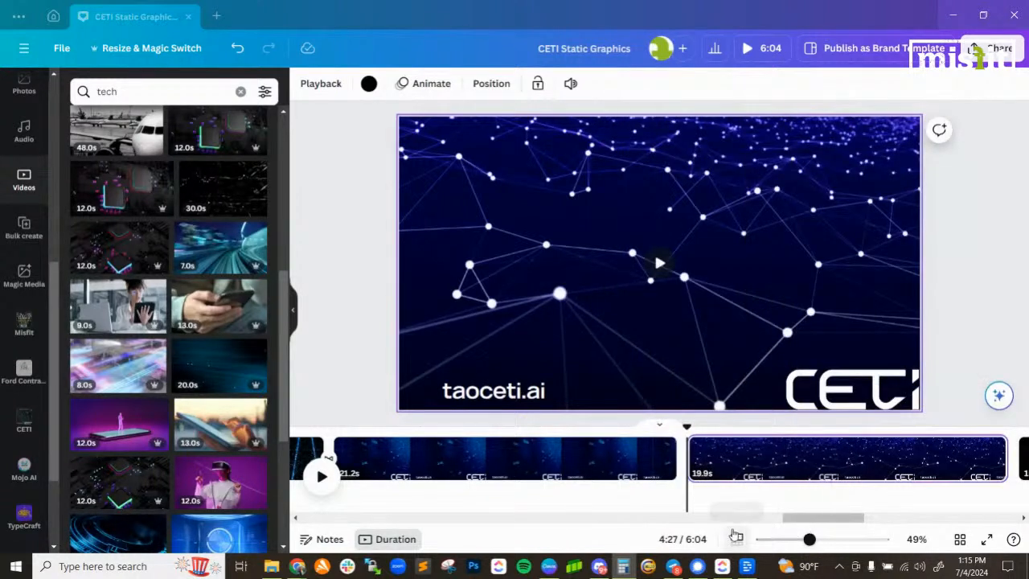
- Review the earlier pages for reusable backgrounds, checking the purple binary-code, white digits and purple-ring videos
drag(806, 519, 762, 528)
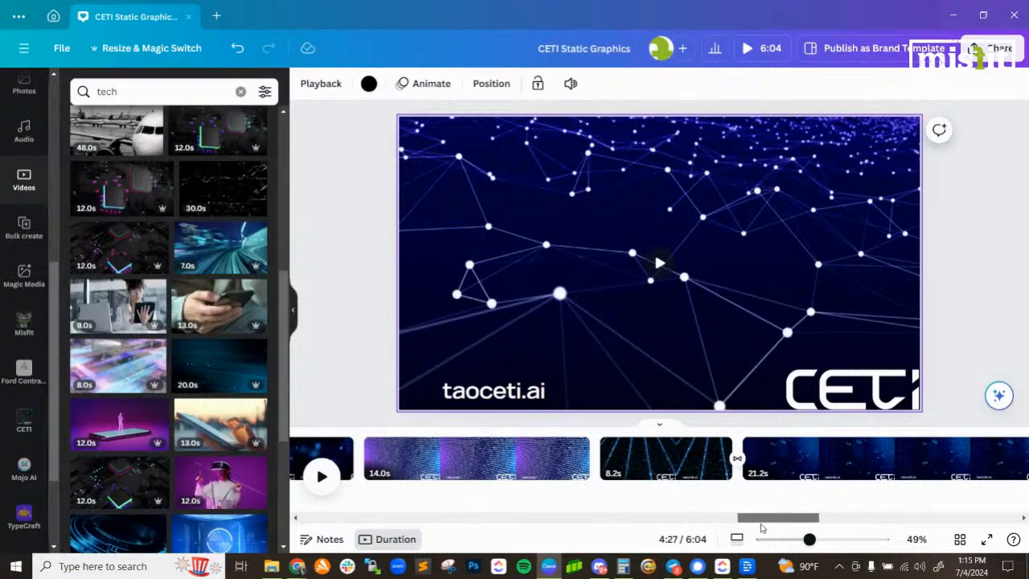
click(555, 466)
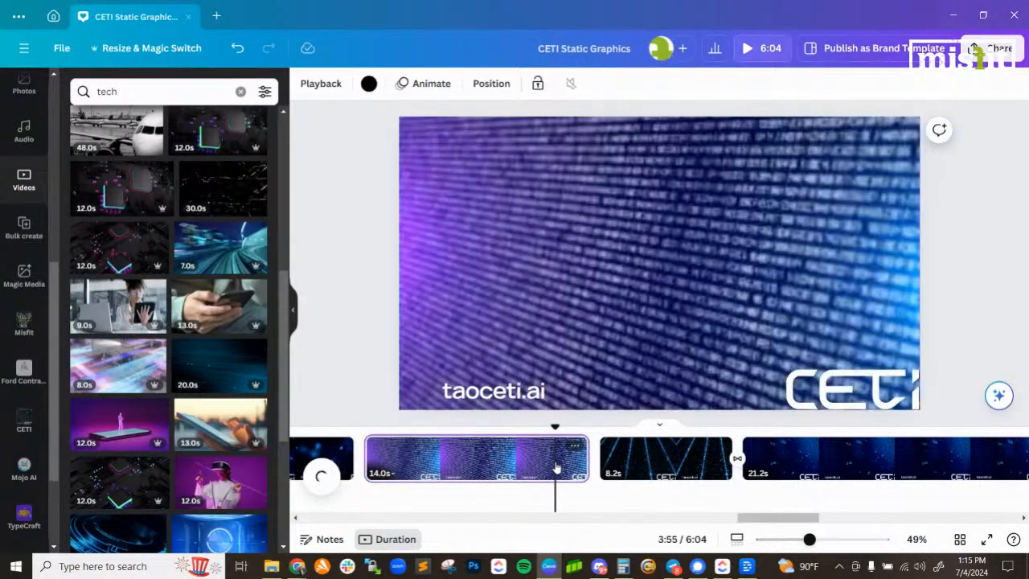
click(690, 268)
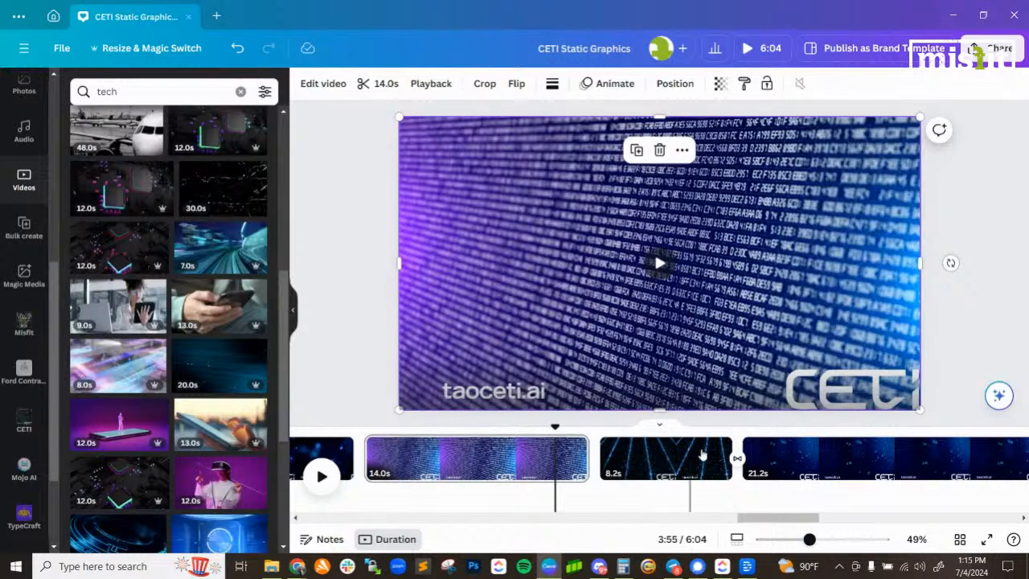
drag(763, 522, 712, 522)
click(526, 467)
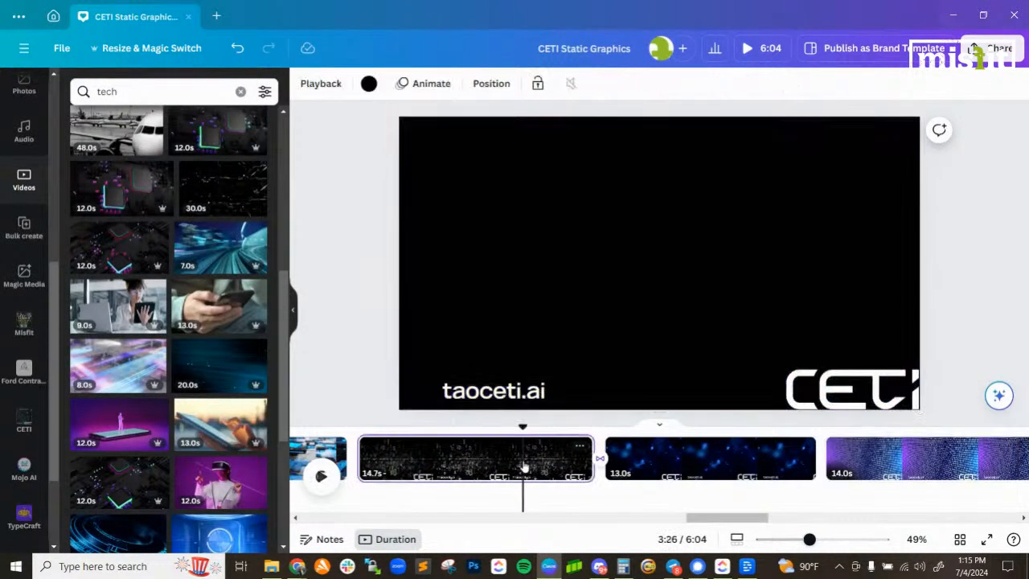
drag(715, 519, 638, 524)
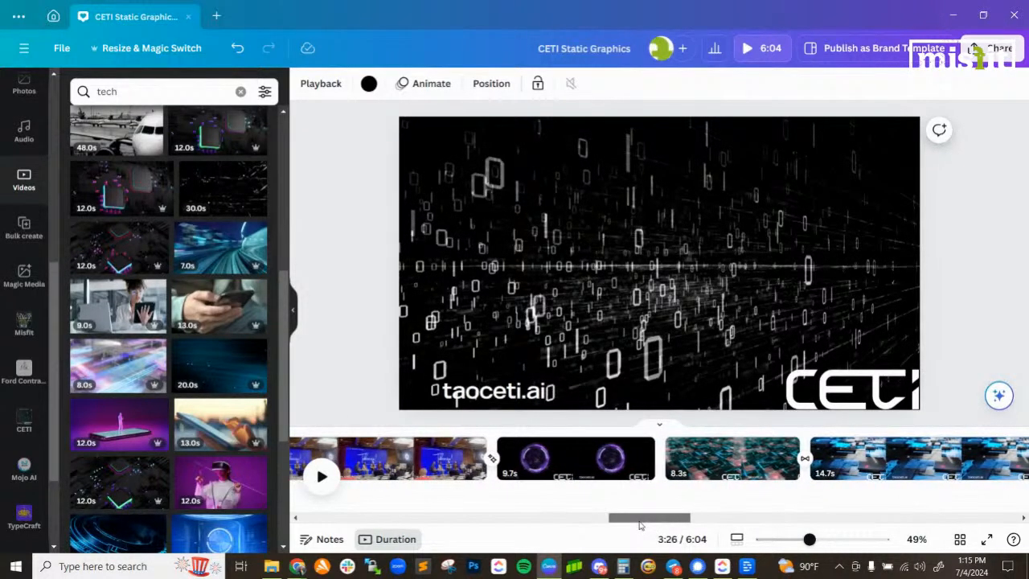
click(540, 458)
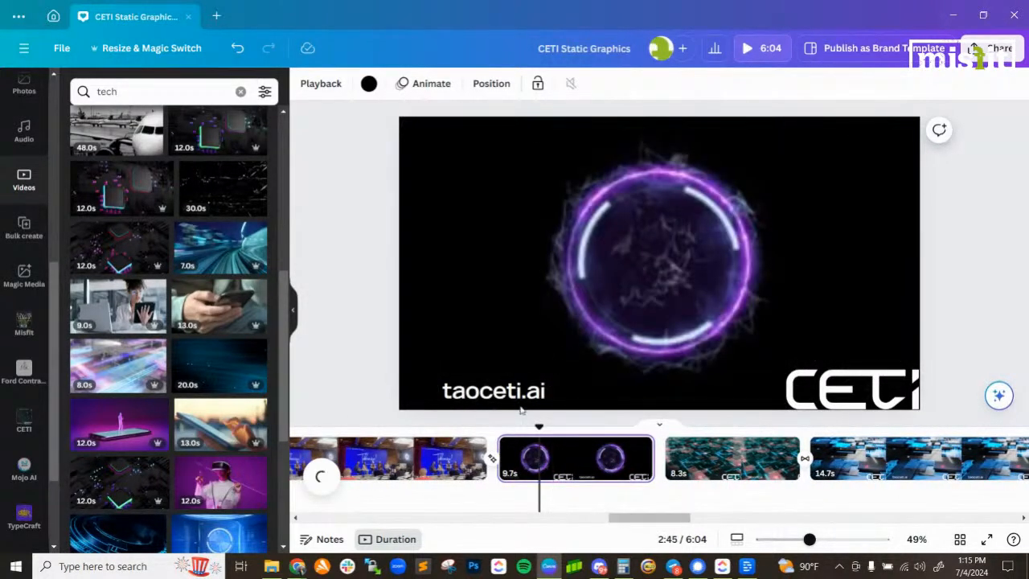
click(658, 265)
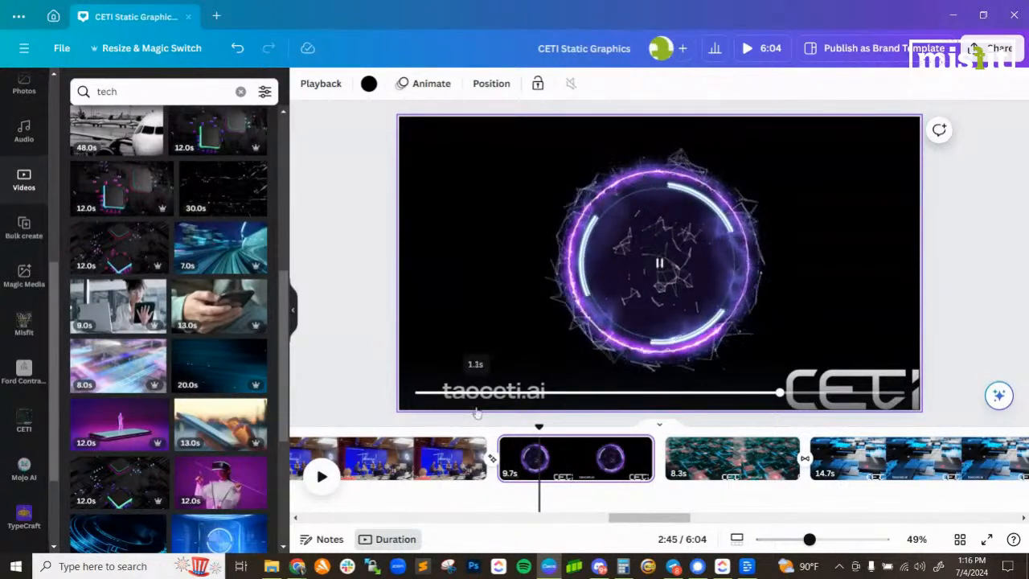
- Move the 8.3 s circuit-board page to directly after the 21.2 s stock-data page
click(755, 464)
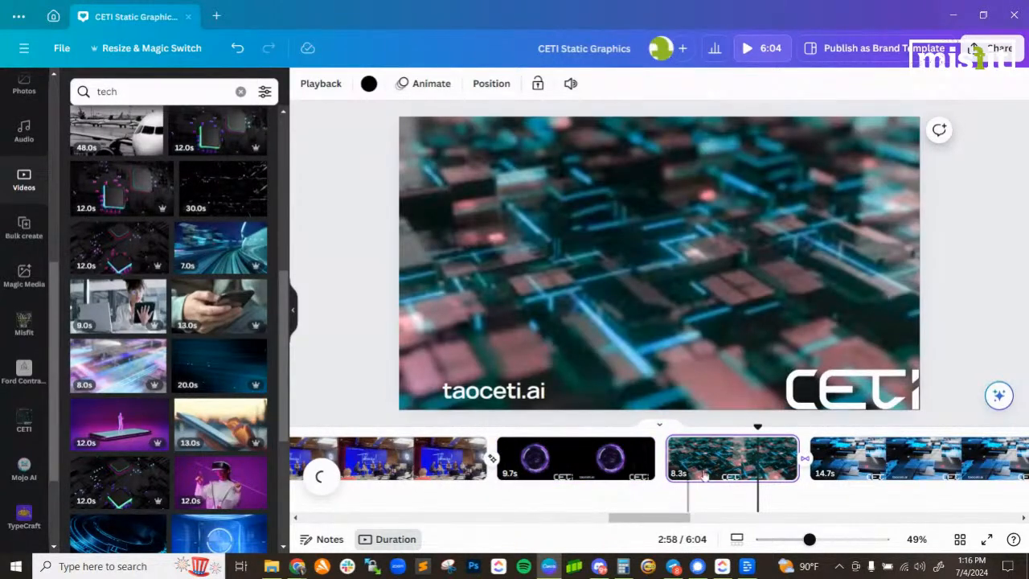
drag(670, 450, 627, 449)
mouse_move(699, 467)
mouse_down()
mouse_move(966, 455)
mouse_move(687, 490)
mouse_move(591, 457)
mouse_up()
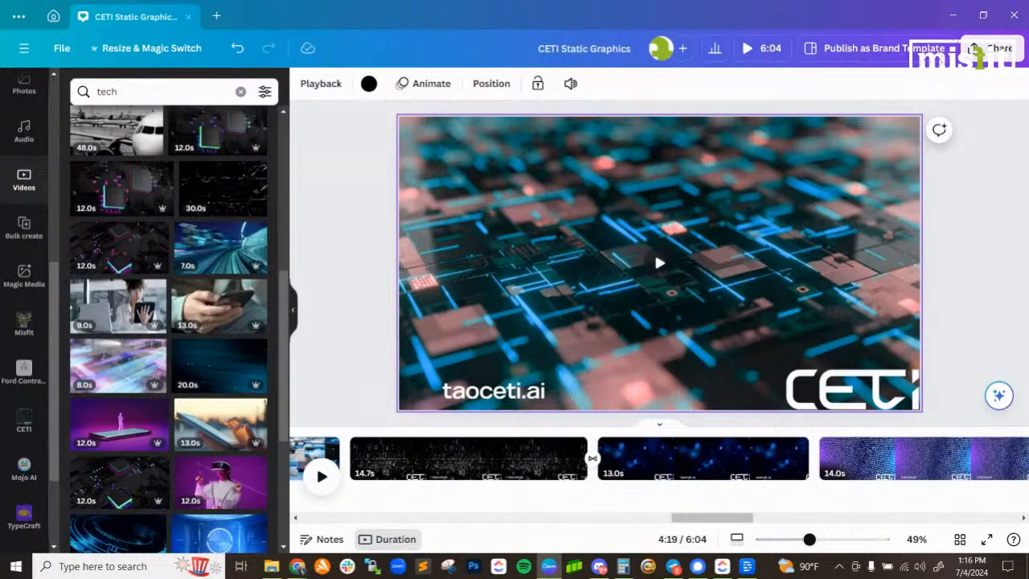
- Add the circuit-board page's 8.3 s to the running total in Calculator
drag(1028, 120, 788, 120)
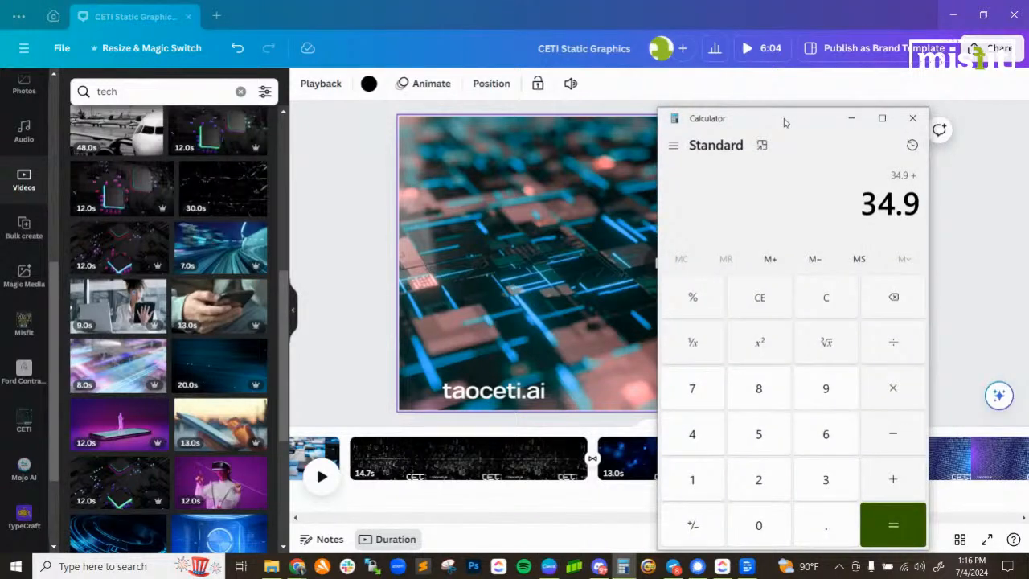
text(3)
key(Return)
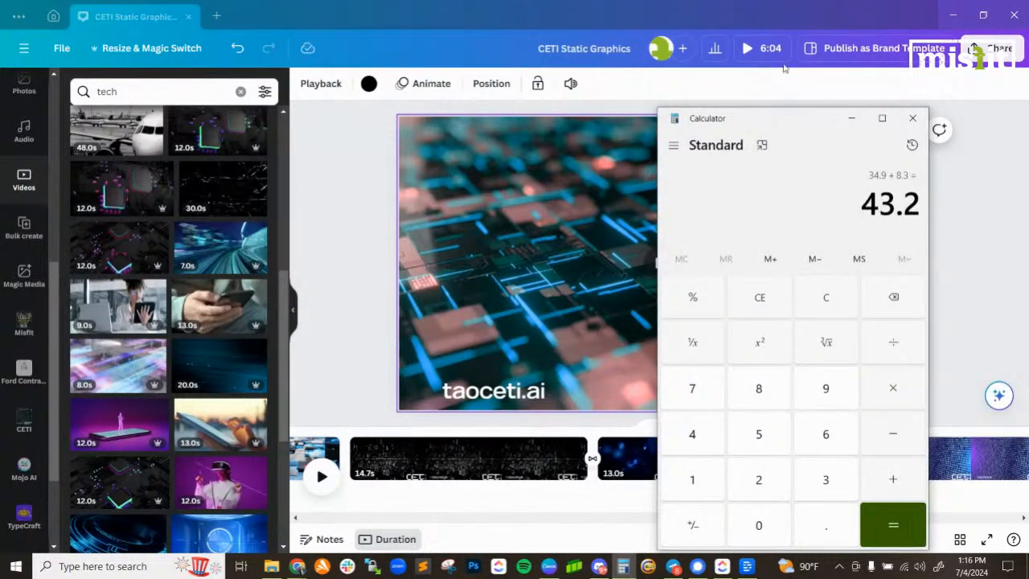
drag(819, 118, 1028, 121)
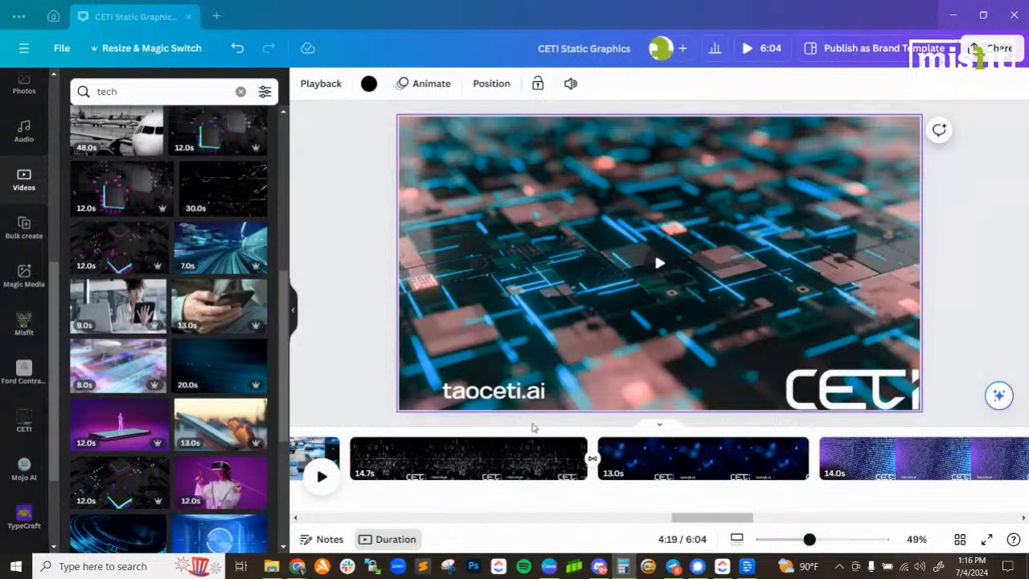
- Search the stock videos for "ai" and replace the 21.2 s stock-data page's background with the 19-second blue network video
drag(707, 521, 791, 536)
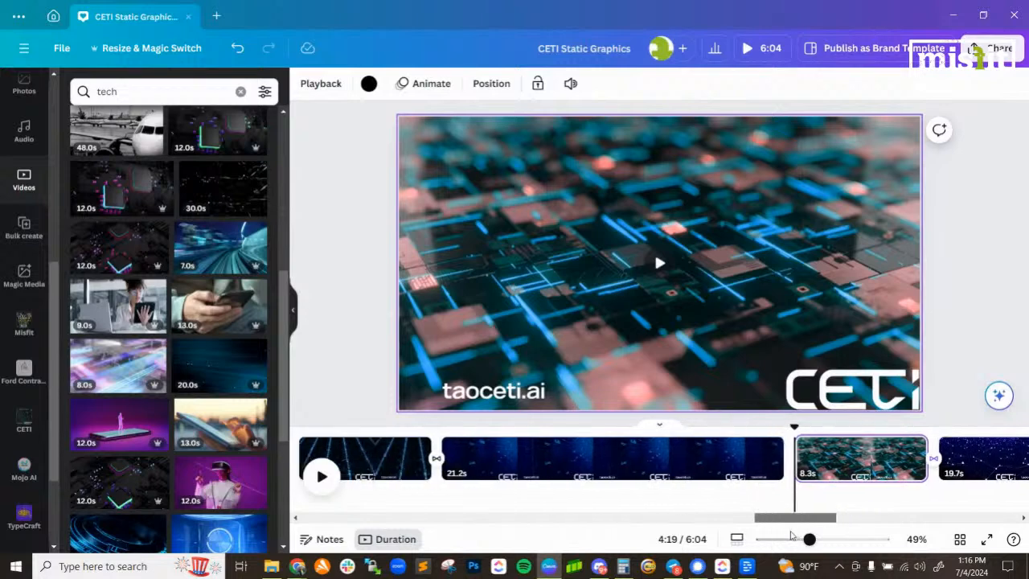
click(549, 467)
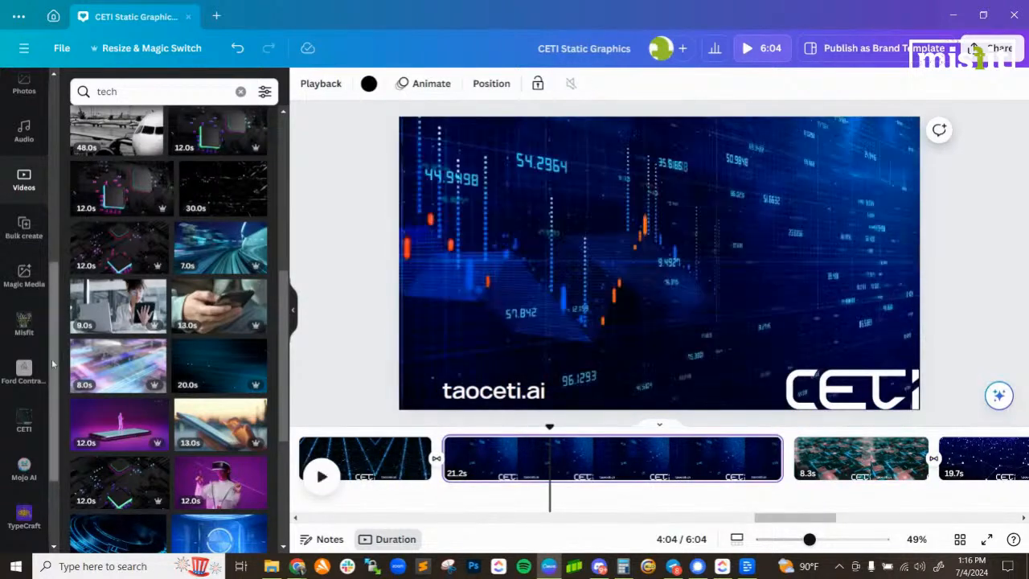
click(124, 93)
text(ai)
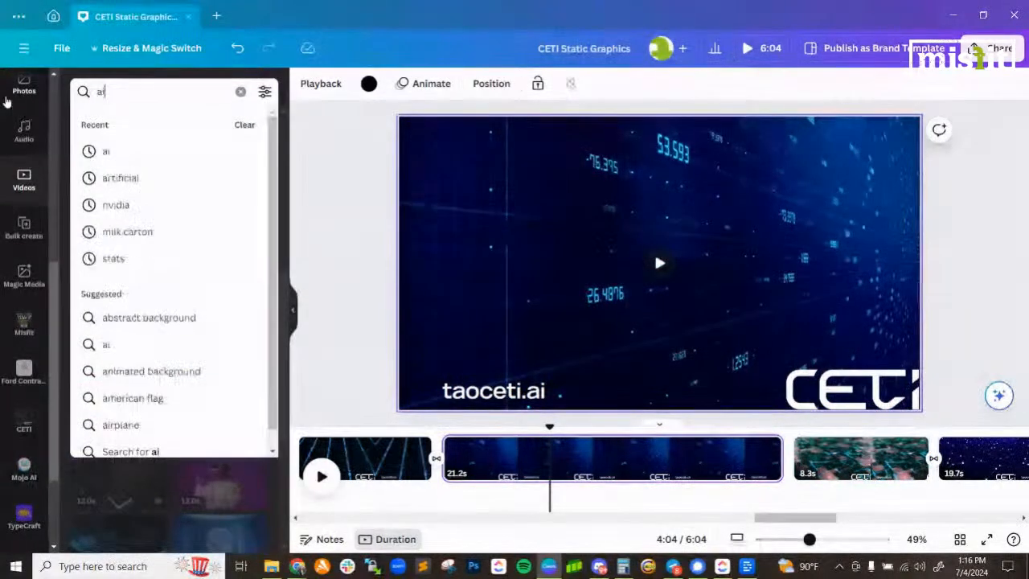
key(Return)
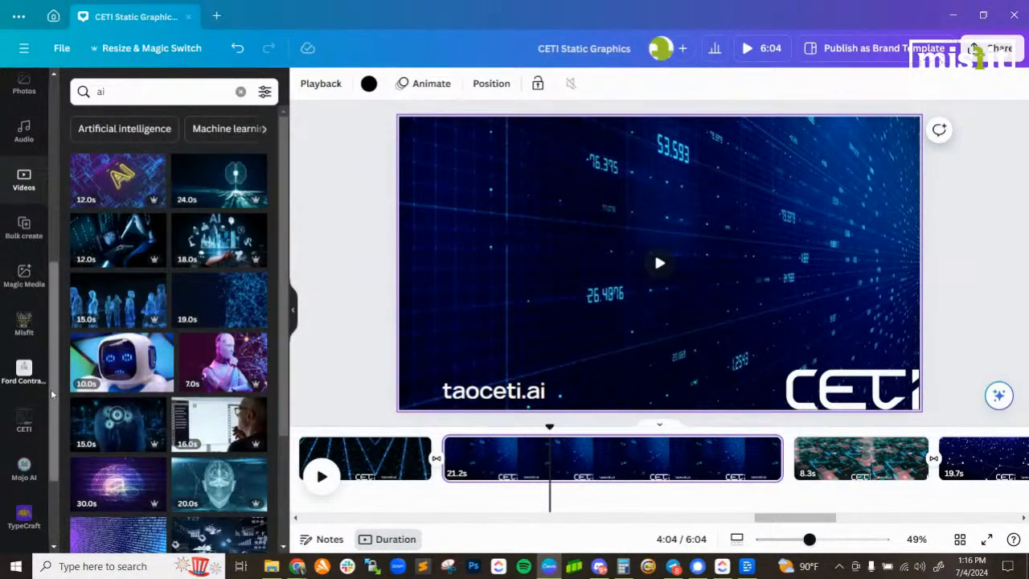
drag(205, 298, 408, 283)
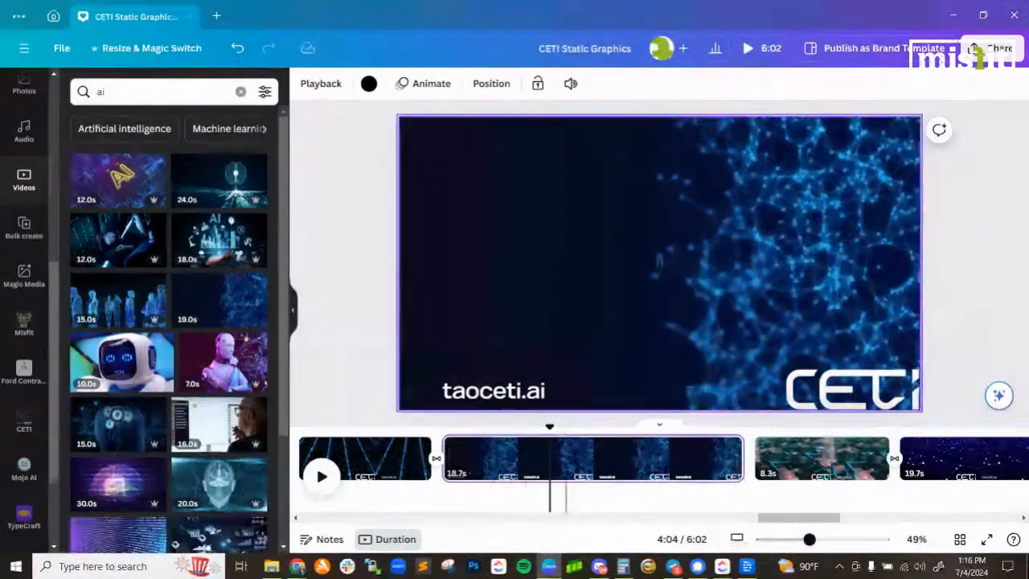
- Check the running total in Calculator and compare it with the Coinmerge clip's length in Descript
drag(1028, 129, 890, 131)
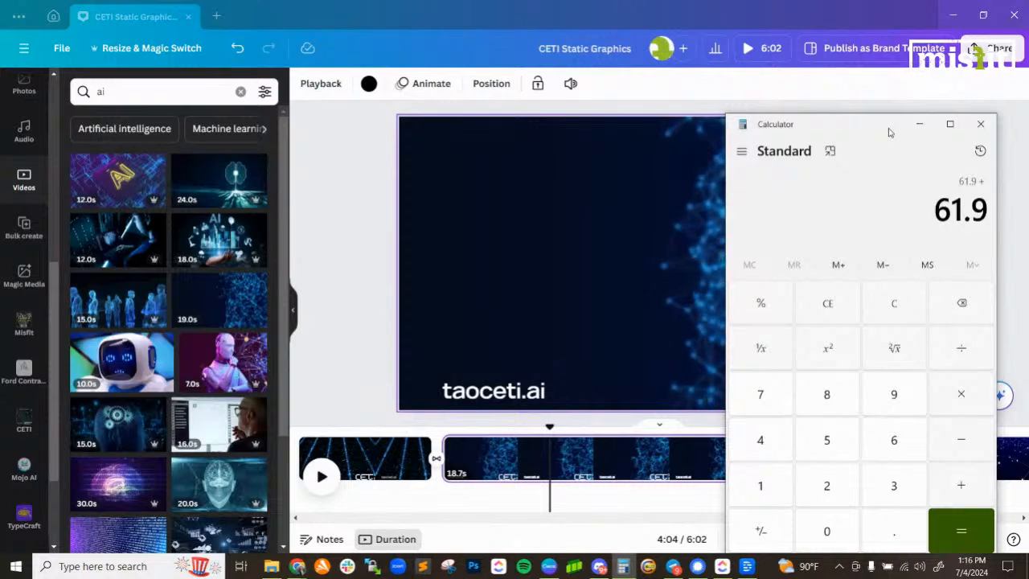
click(919, 124)
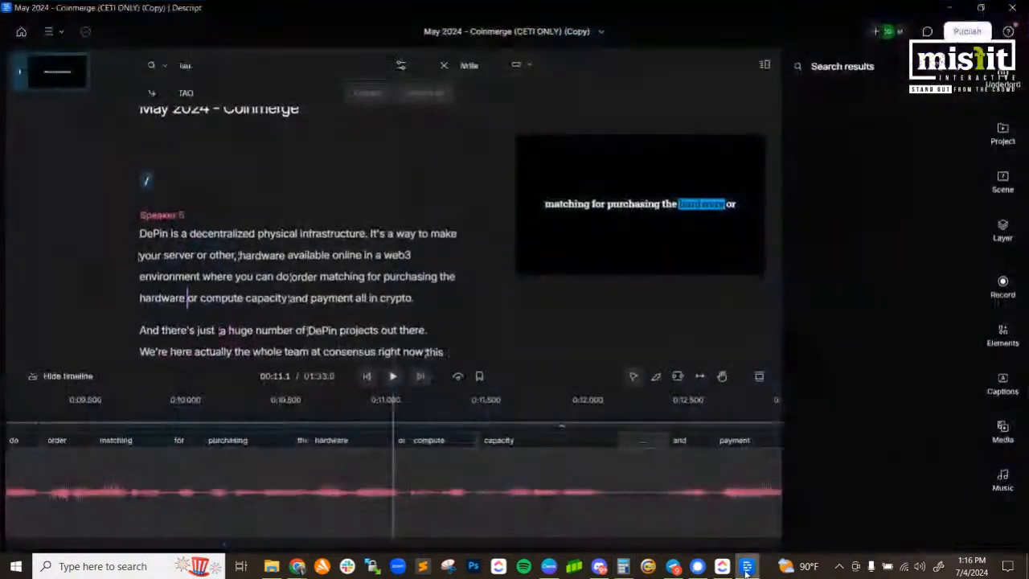
click(747, 567)
click(747, 567)
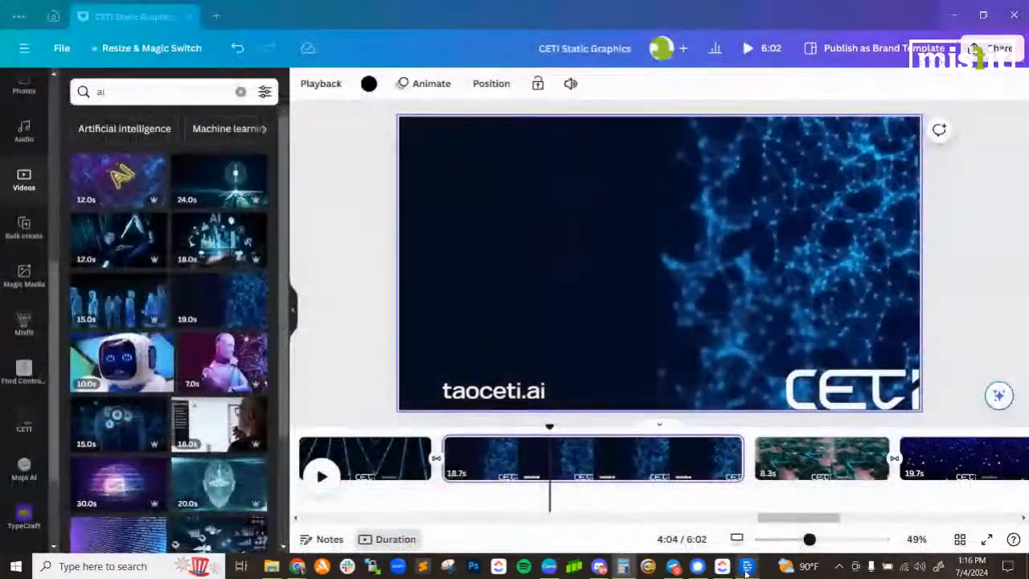
- Replace the 8.2 s page's background with the 30-second blue circuit-board video from the "ai" results and trim the page to 15.0 s
drag(784, 519, 754, 520)
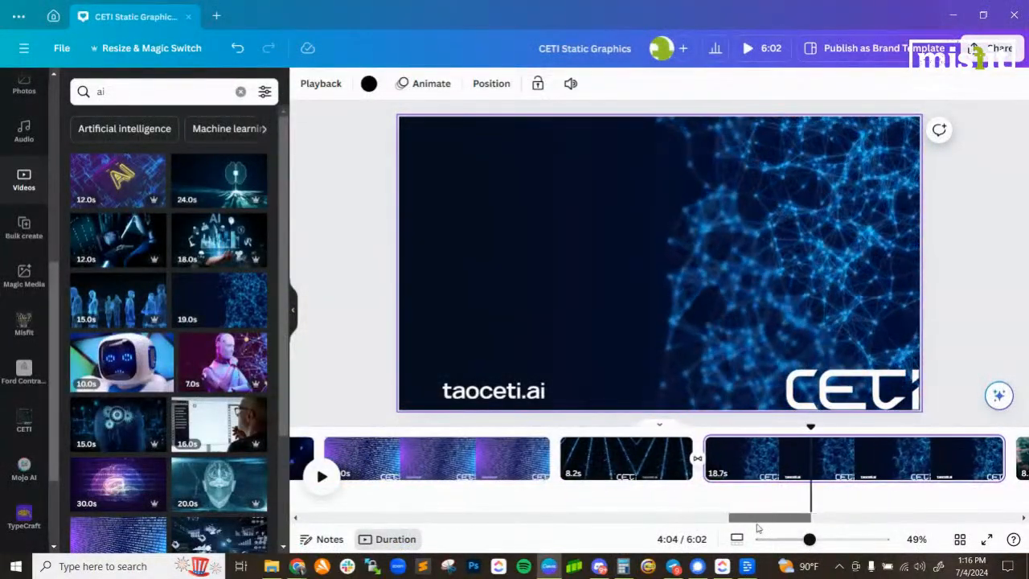
scroll(144, 355, down, 3)
scroll(145, 354, down, 3)
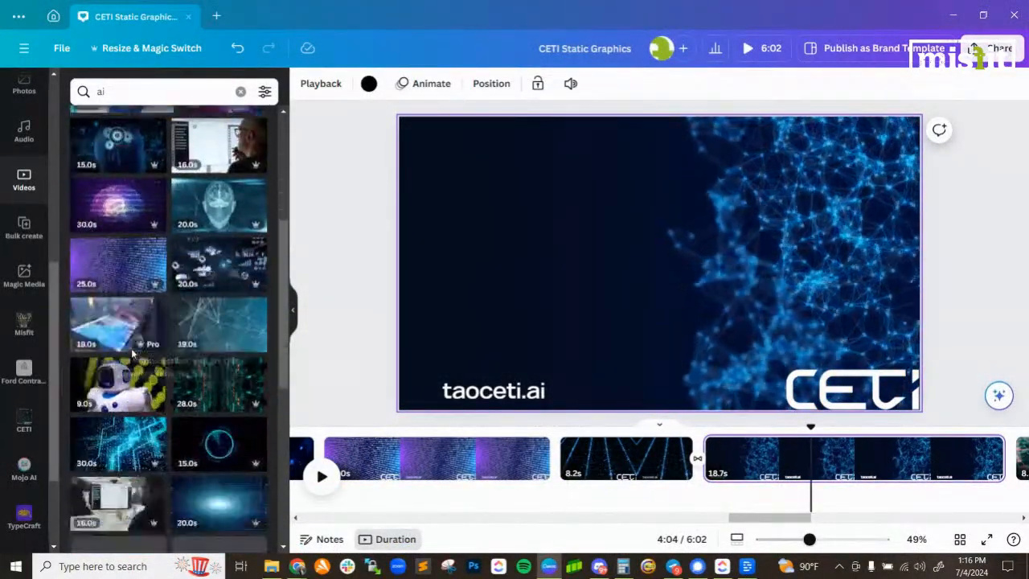
scroll(206, 334, down, 3)
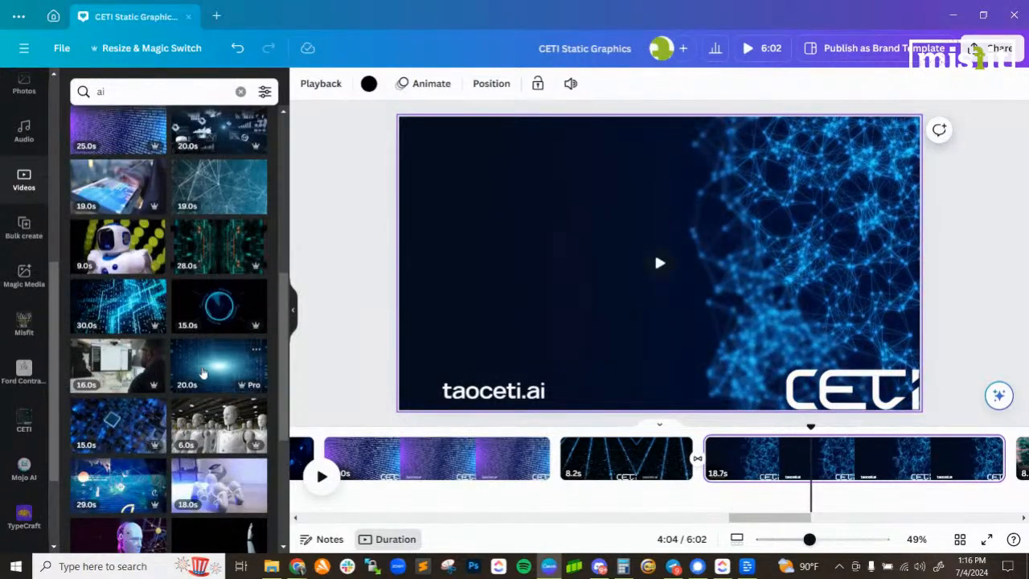
drag(140, 312, 581, 468)
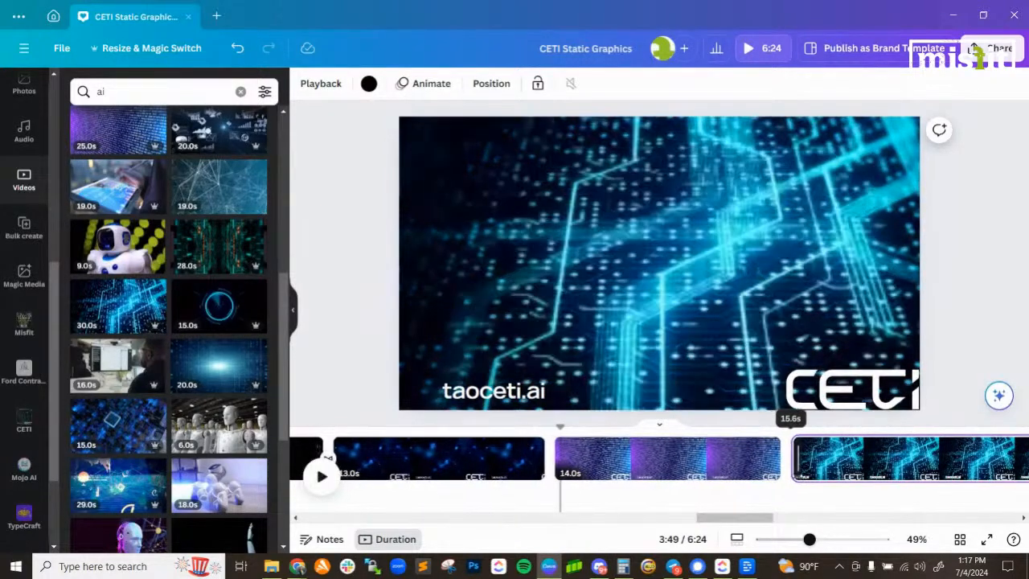
drag(810, 474, 806, 474)
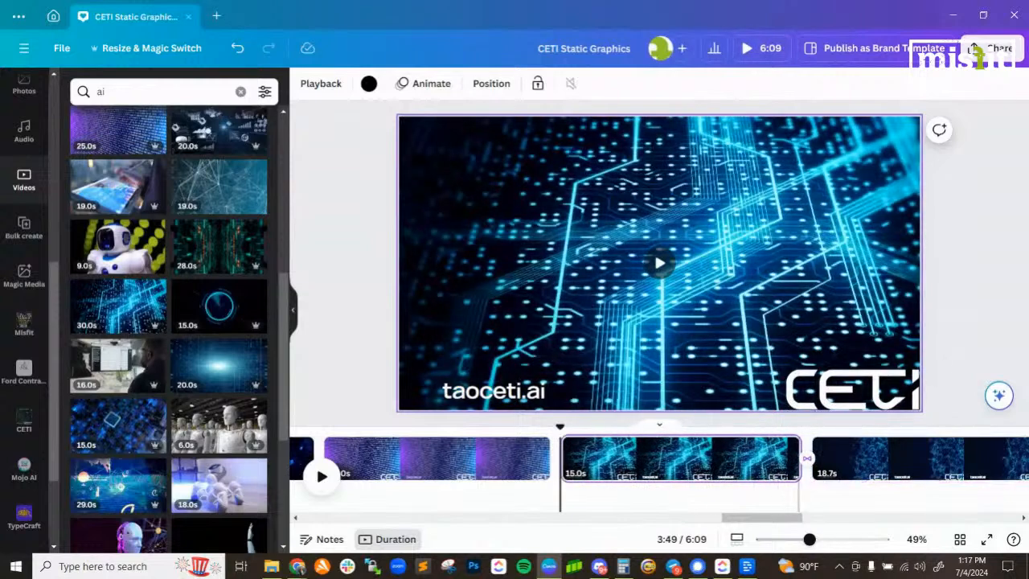
- Check the running total in Calculator against the 15.0 s blue circuit-board page
drag(1028, 110, 741, 109)
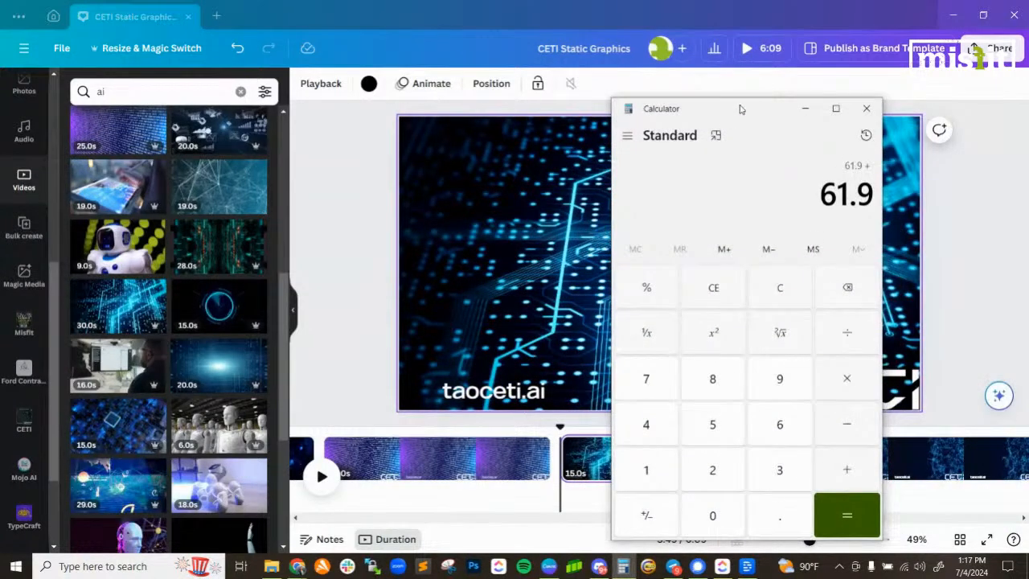
drag(712, 106, 775, 127)
click(654, 251)
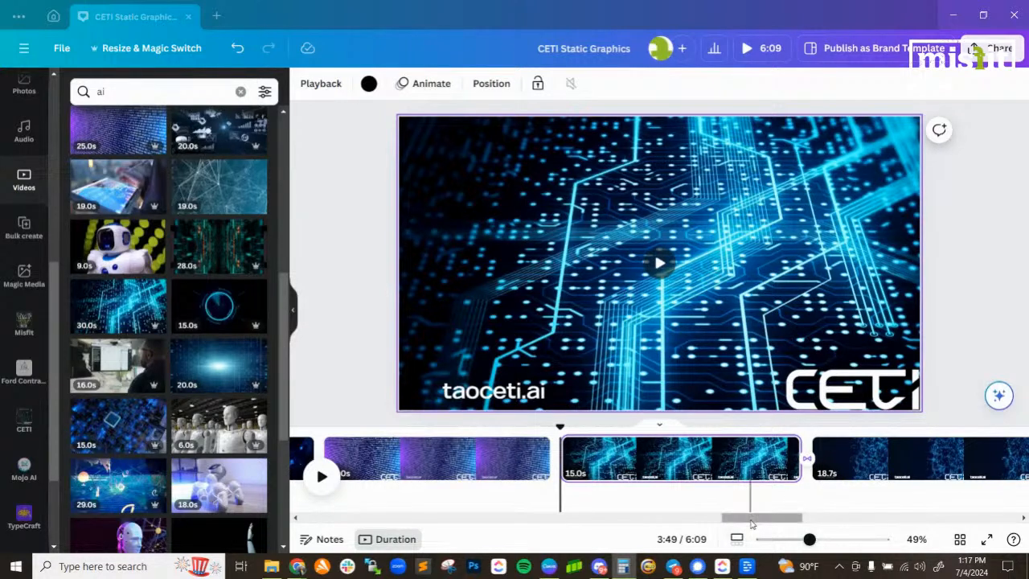
- Replace the 14.0 s purple binary-code page's background with the 30-second teal polygon video from the "ai" results
scroll(735, 530, left, 3)
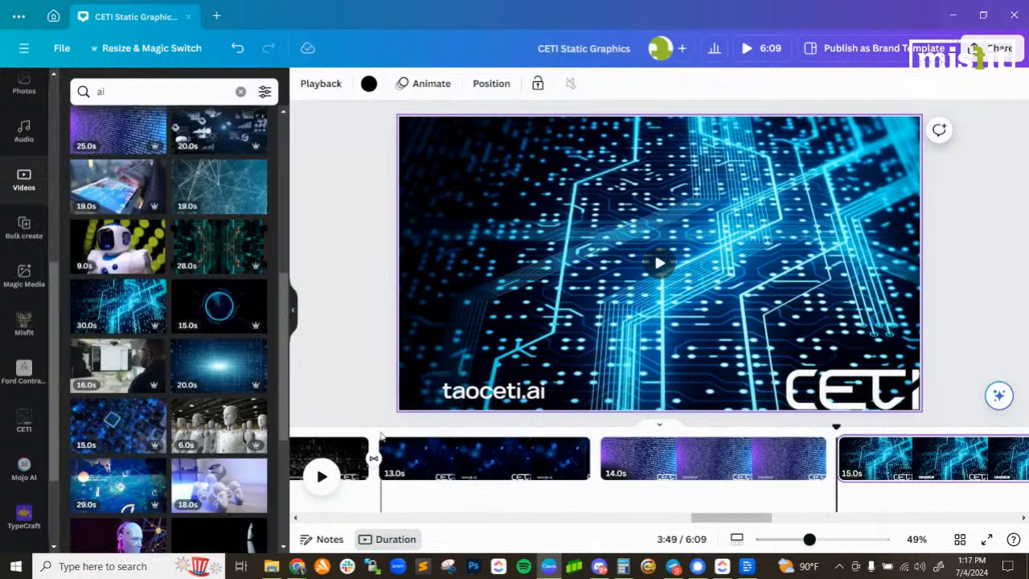
scroll(197, 407, down, 3)
scroll(197, 407, down, 5)
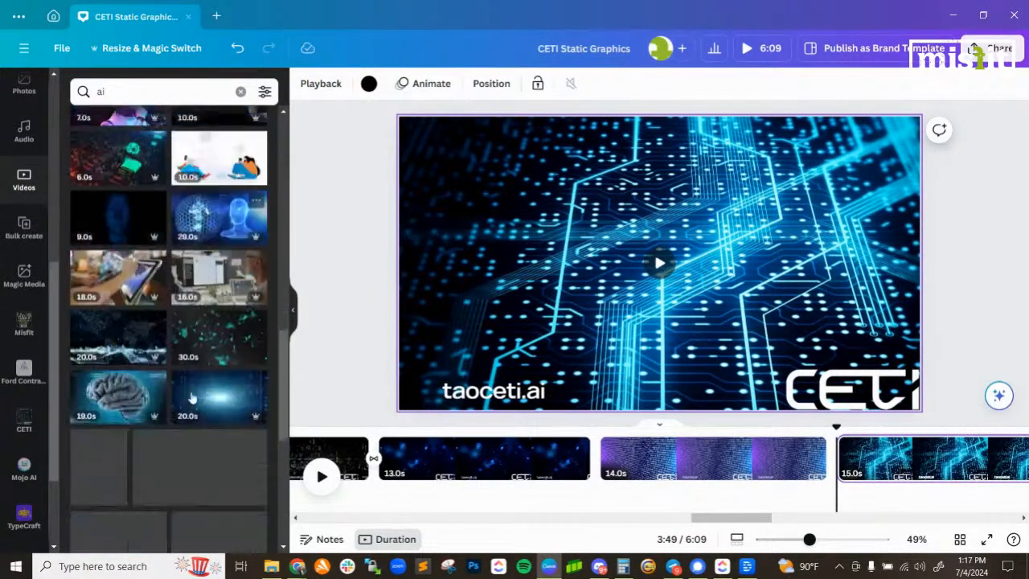
drag(211, 251, 664, 461)
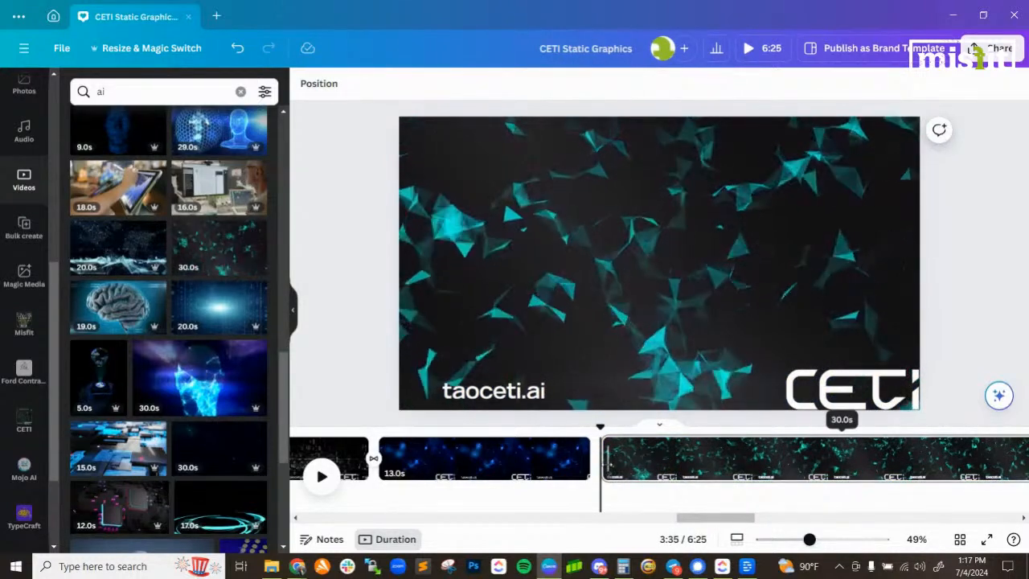
click(608, 460)
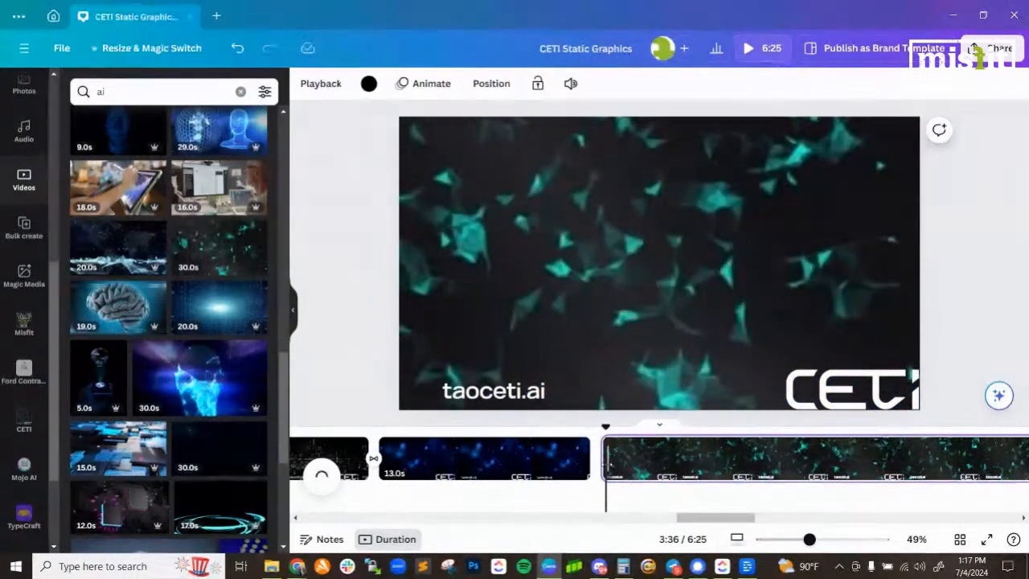
- Check the Coinmerge clip's length in Descript and trim the teal polygon page to 16.8 s
click(752, 566)
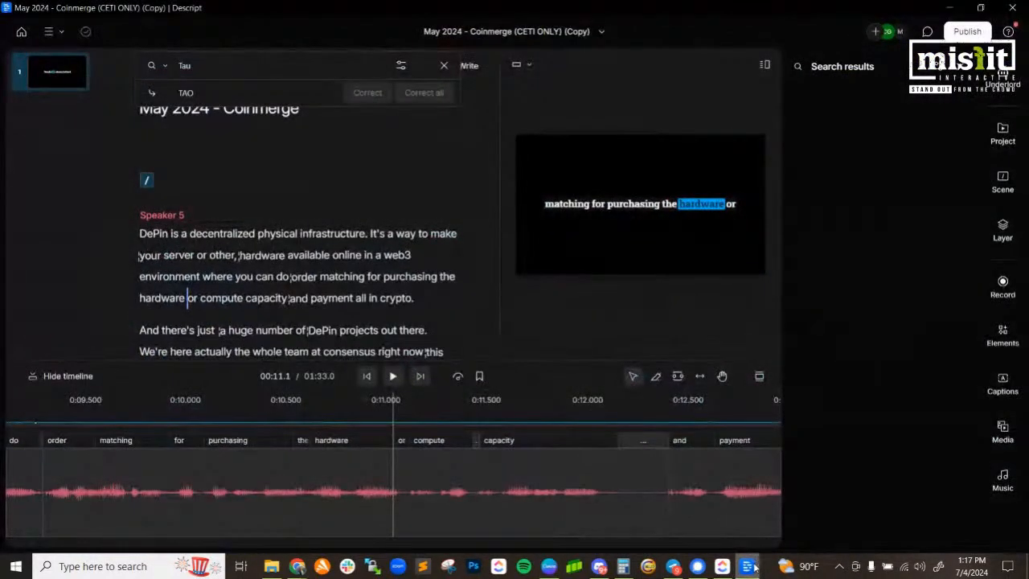
click(751, 567)
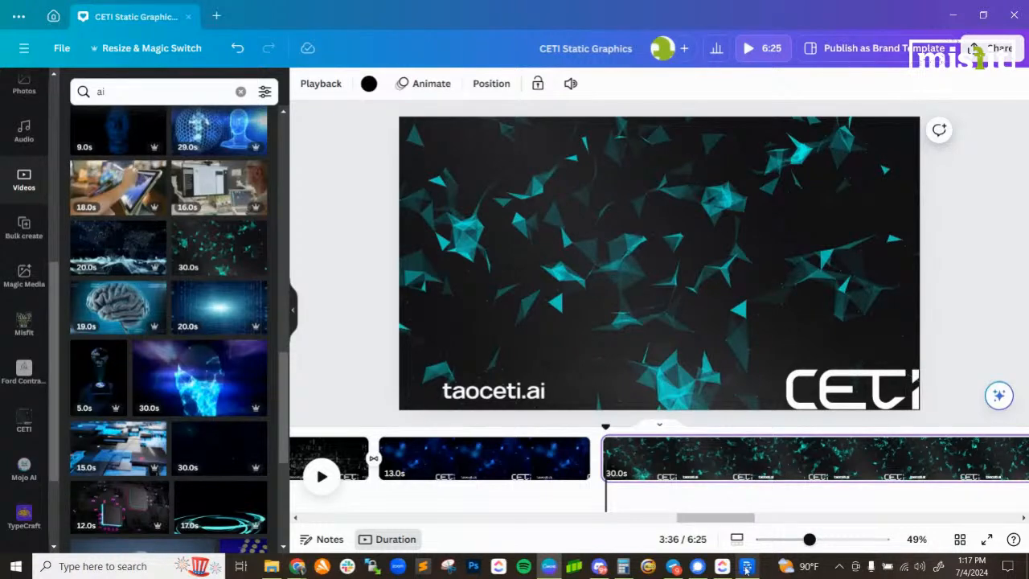
drag(605, 460, 796, 480)
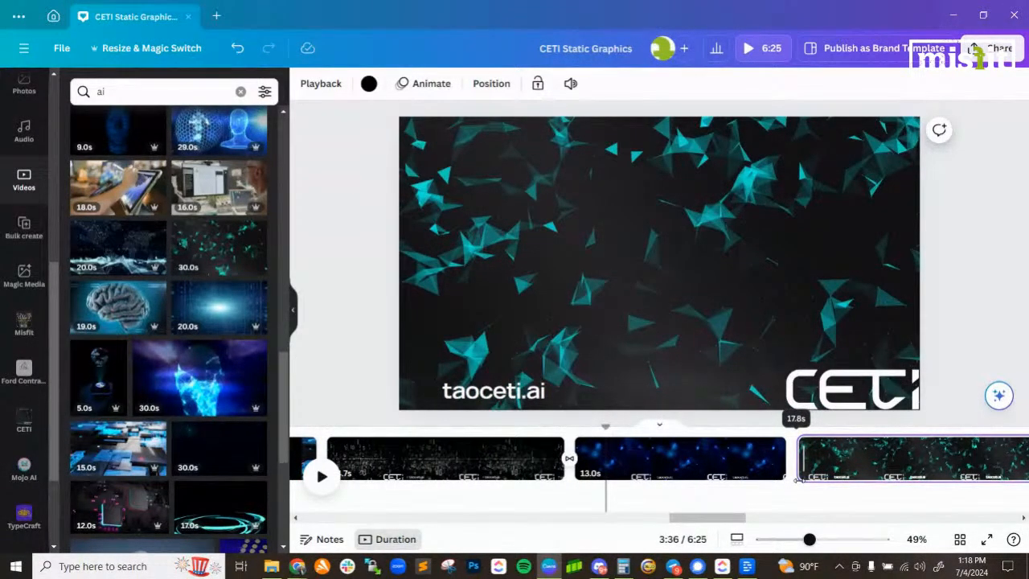
drag(796, 480, 796, 480)
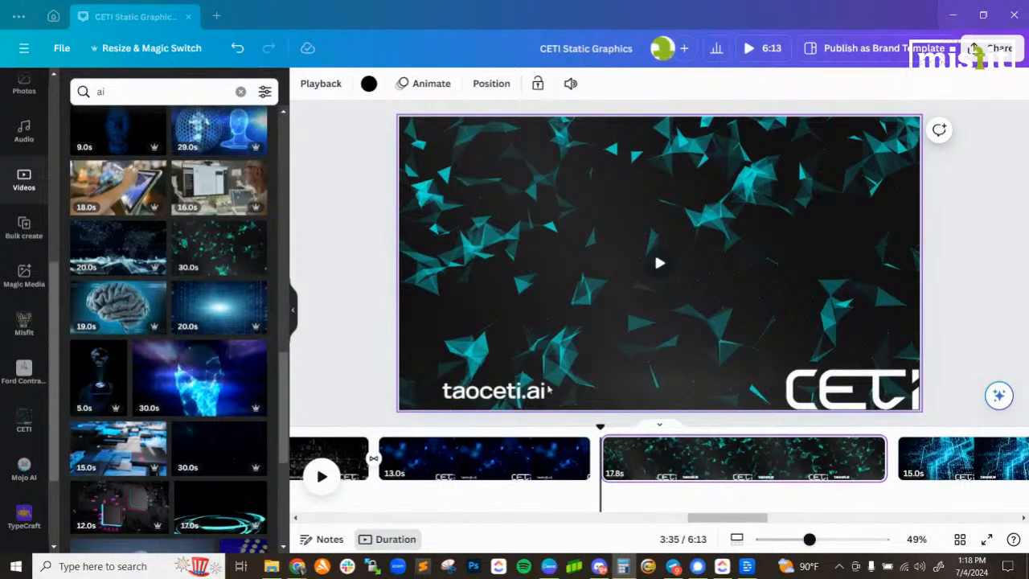
drag(605, 470, 618, 467)
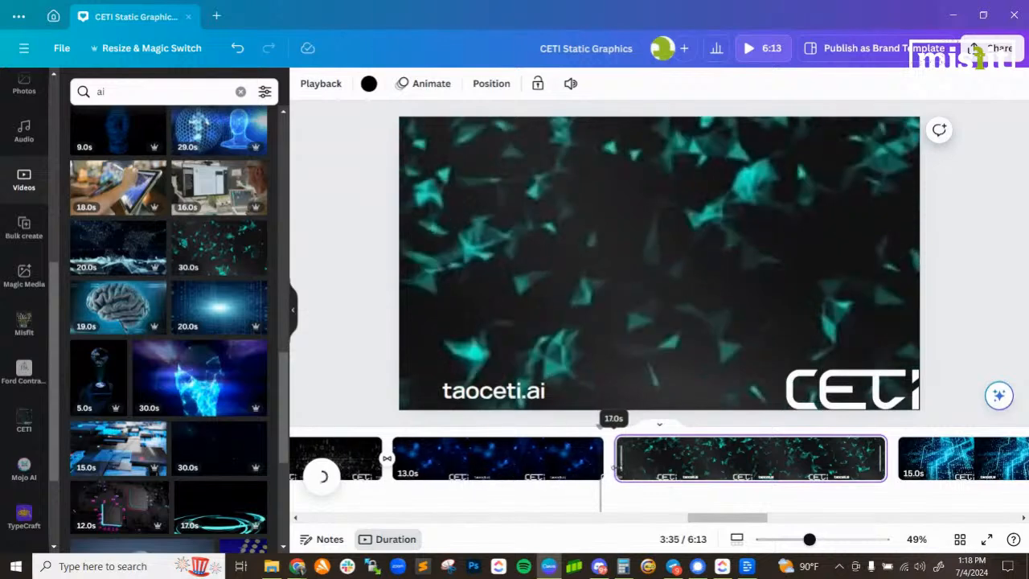
right_click(617, 469)
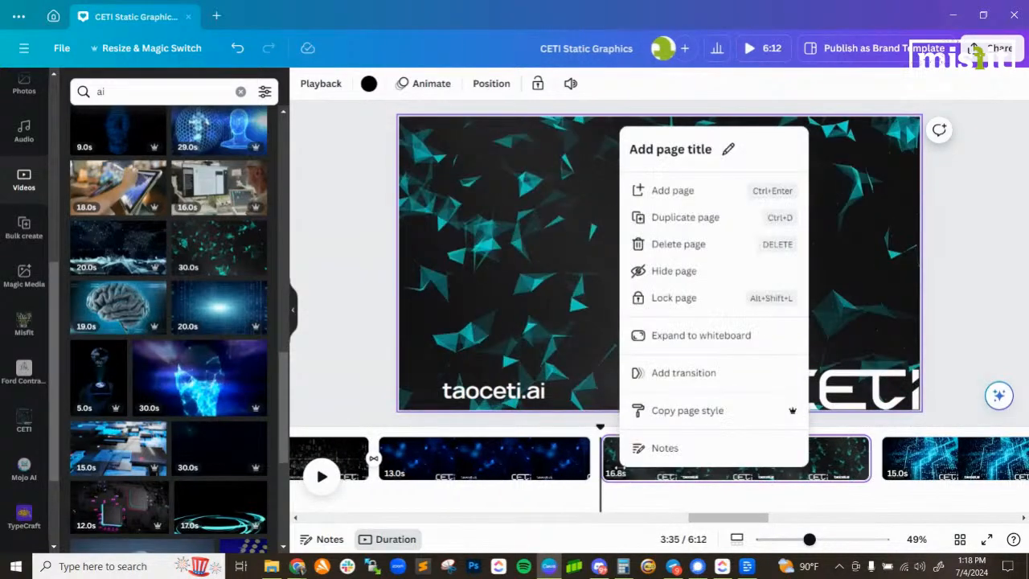
click(628, 475)
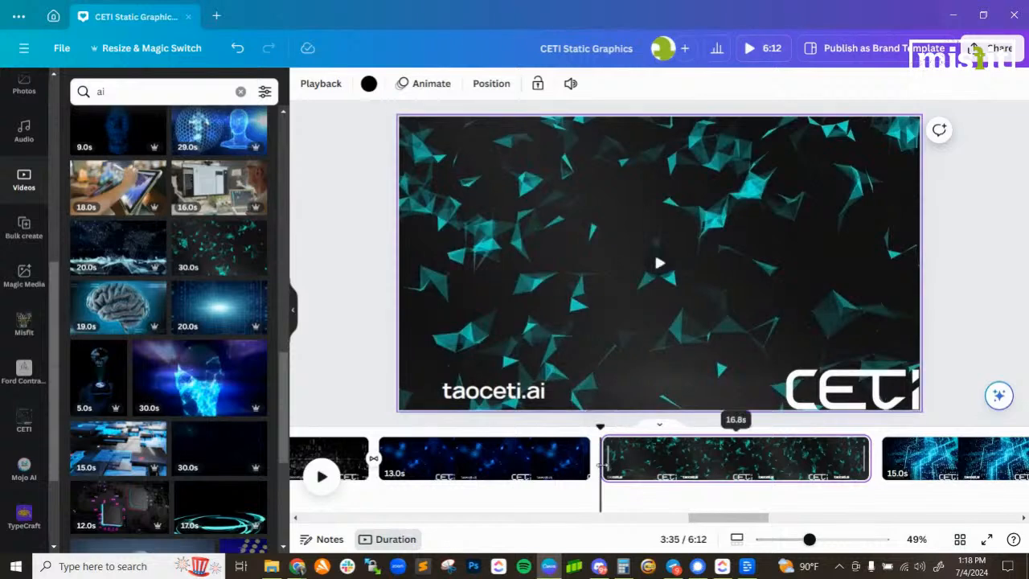
- Move the two short audio clips near the end of the timeline so they sit under the 3.8 s and 9.7 s pages
drag(727, 518, 914, 551)
click(603, 500)
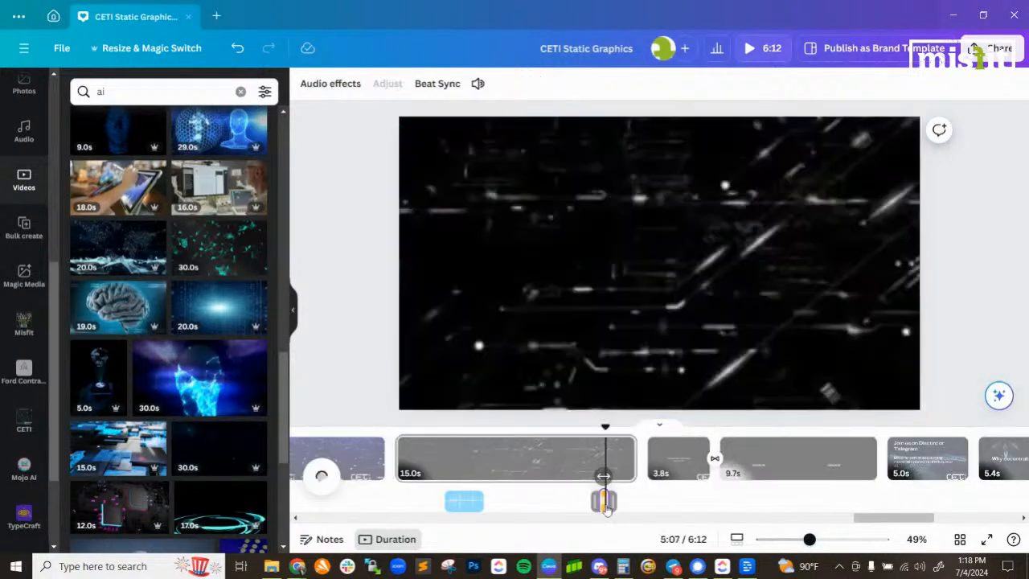
drag(641, 502, 805, 505)
drag(465, 502, 676, 513)
drag(865, 518, 718, 537)
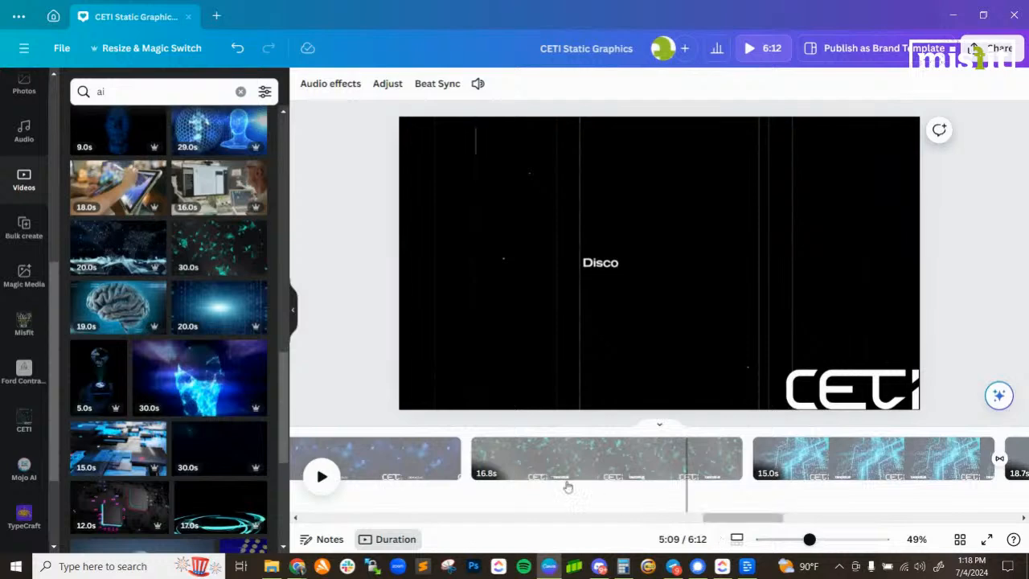
- Set up an MP4 Video download starting from the 16.8 s teal polygon page and clear the selection of all pages
click(475, 450)
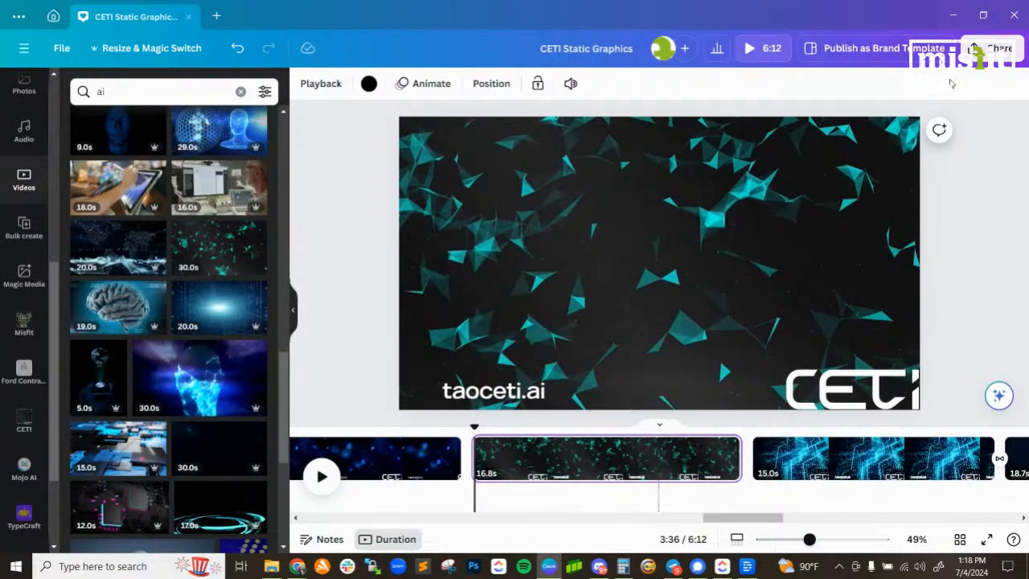
click(995, 48)
click(824, 389)
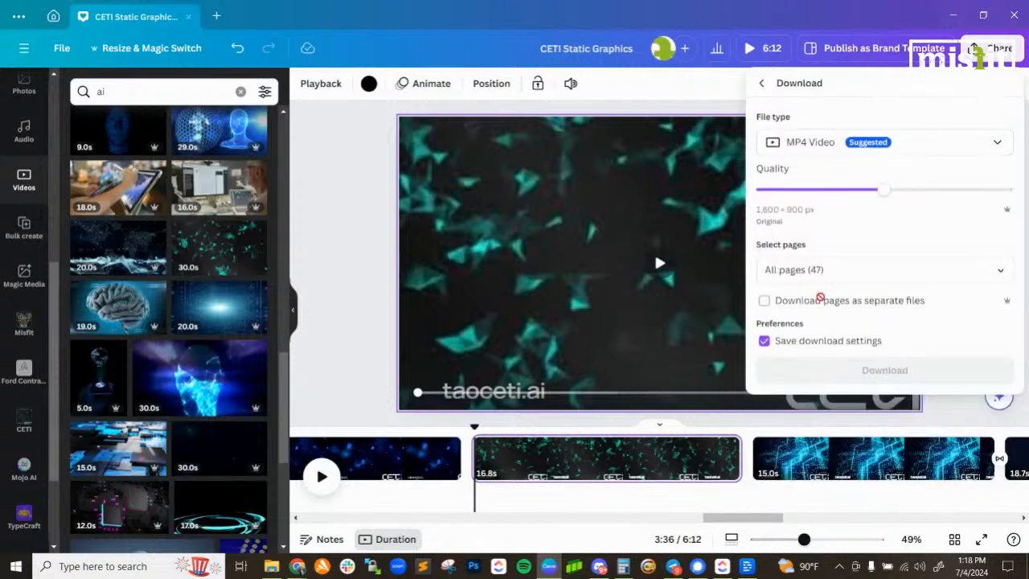
click(794, 272)
click(830, 310)
scroll(872, 415, down, 15)
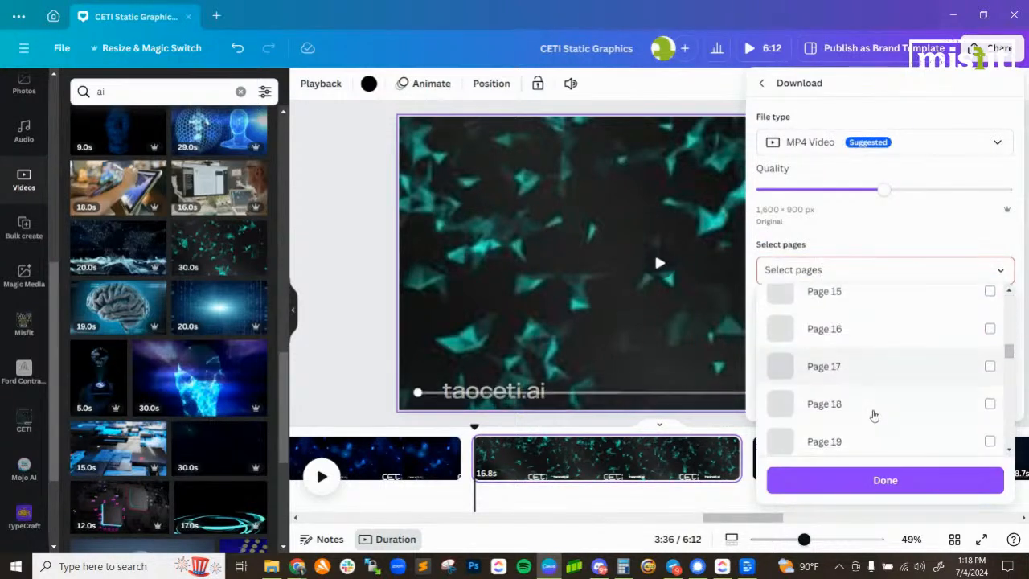
scroll(848, 375, up, 1)
- Select pages 34–41 for the export and start downloading them as one MP4 video
click(834, 337)
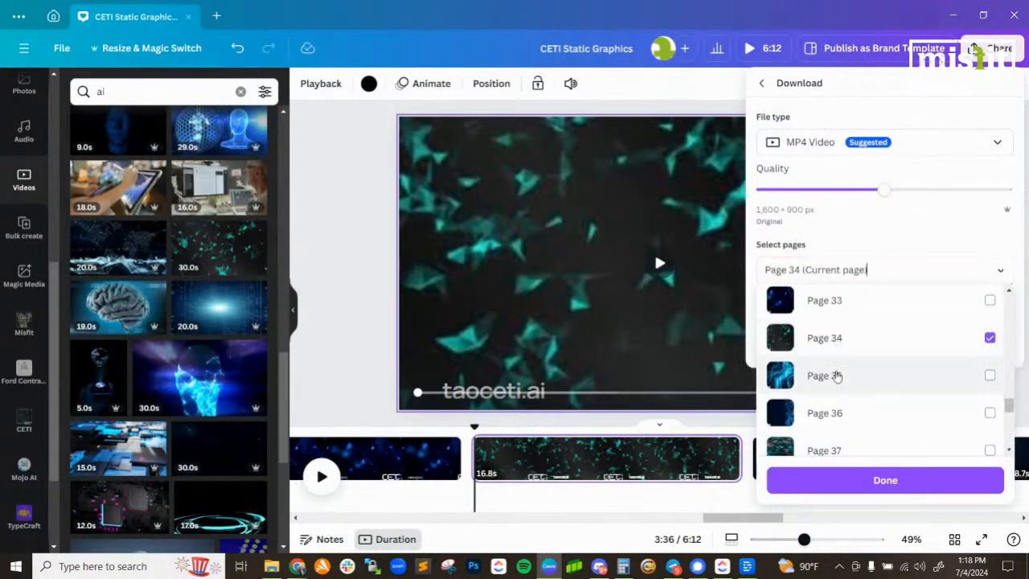
click(835, 375)
click(836, 413)
click(852, 450)
scroll(848, 434, down, 2)
click(834, 354)
click(839, 392)
click(836, 434)
scroll(836, 433, down, 2)
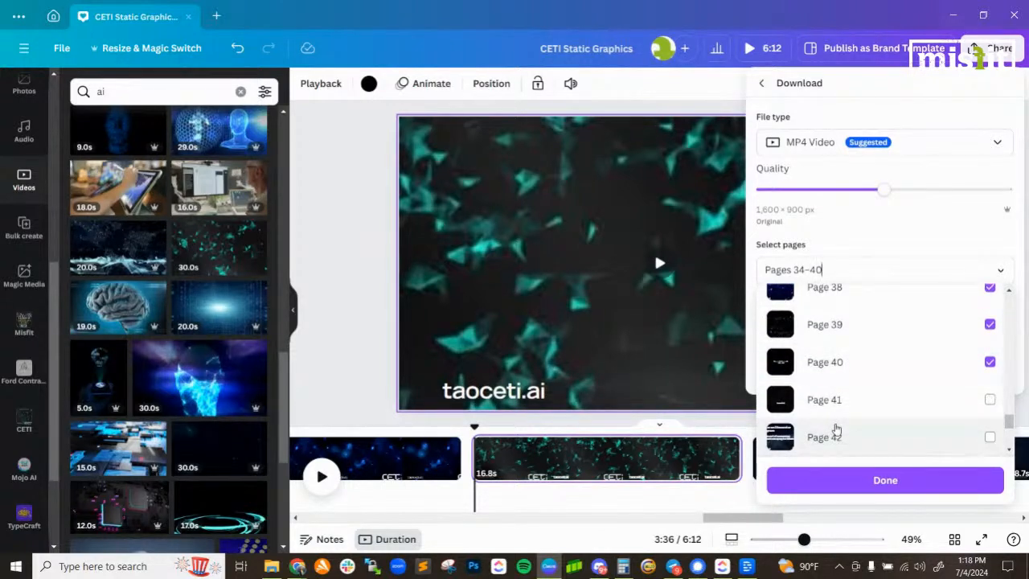
click(824, 398)
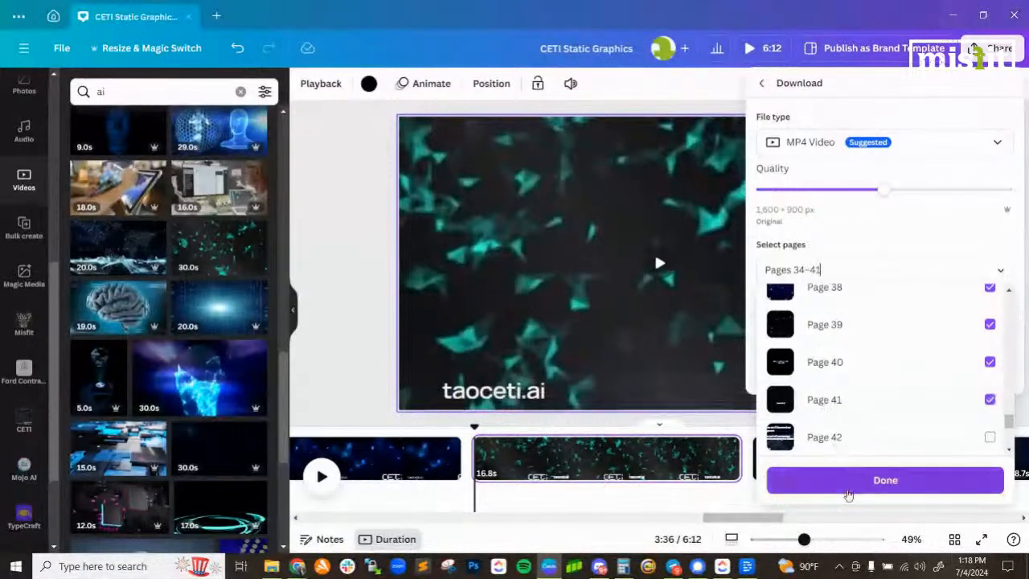
click(850, 487)
click(840, 369)
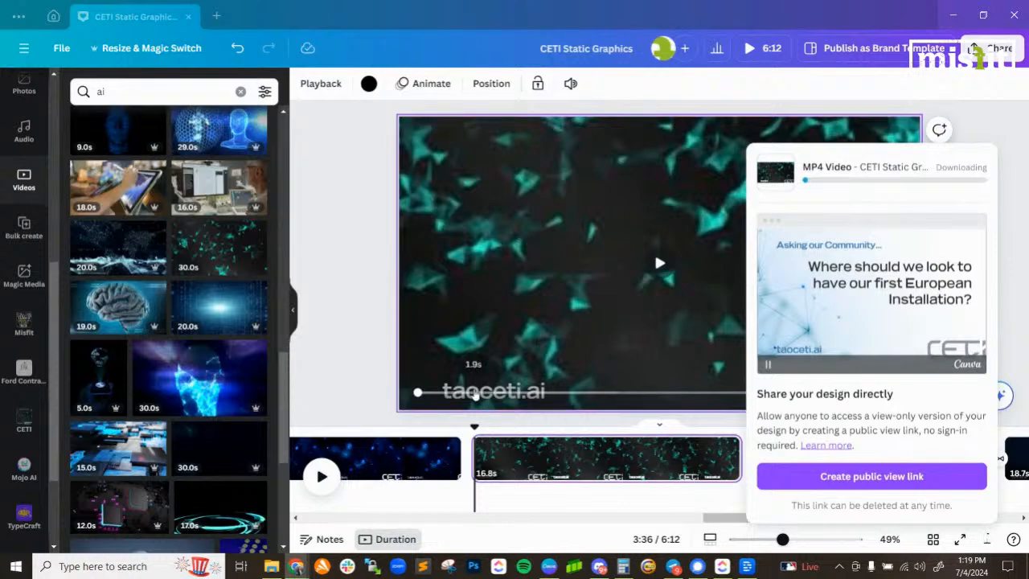
click(474, 392)
click(349, 331)
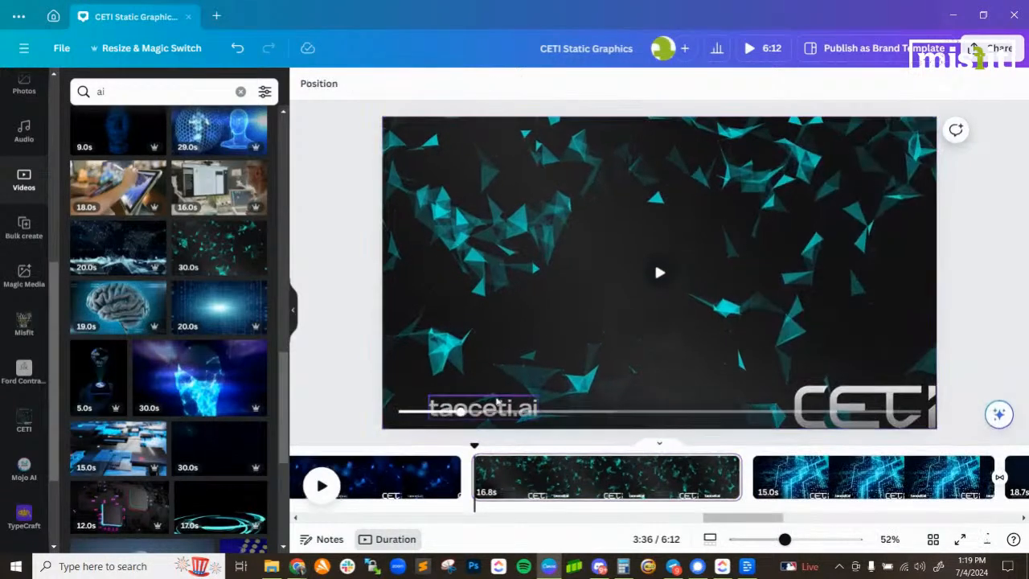
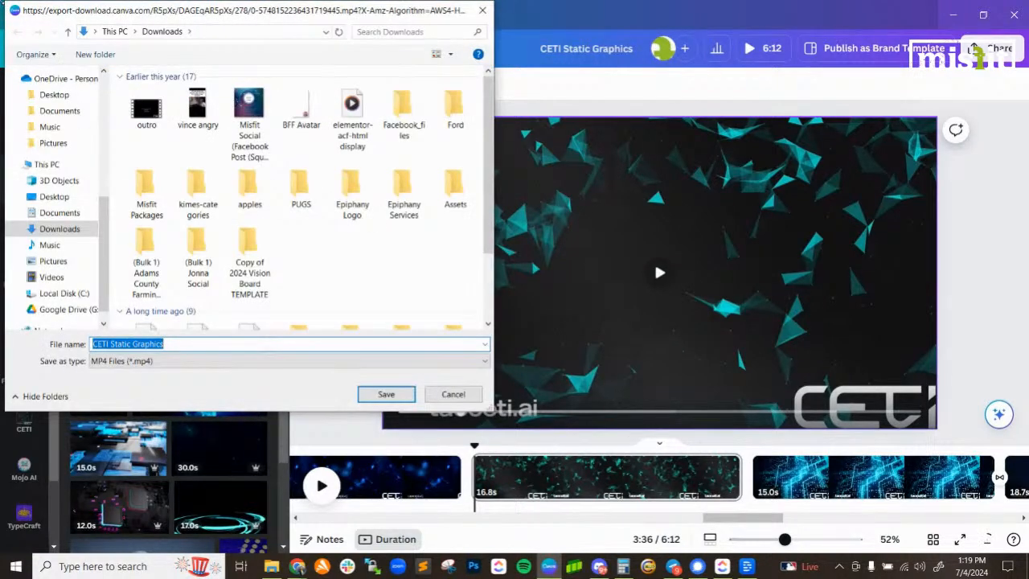
- Save the exported MP4 as "Coinmerge AMA DePin" in the Videos folder of the CETI client folder
scroll(57, 241, up, 5)
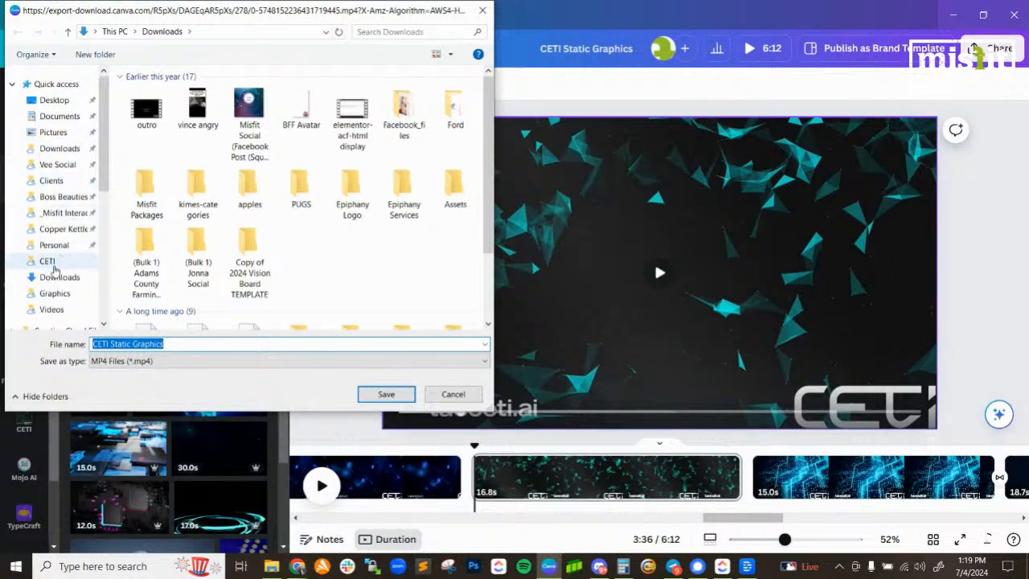
click(55, 263)
double_click(153, 239)
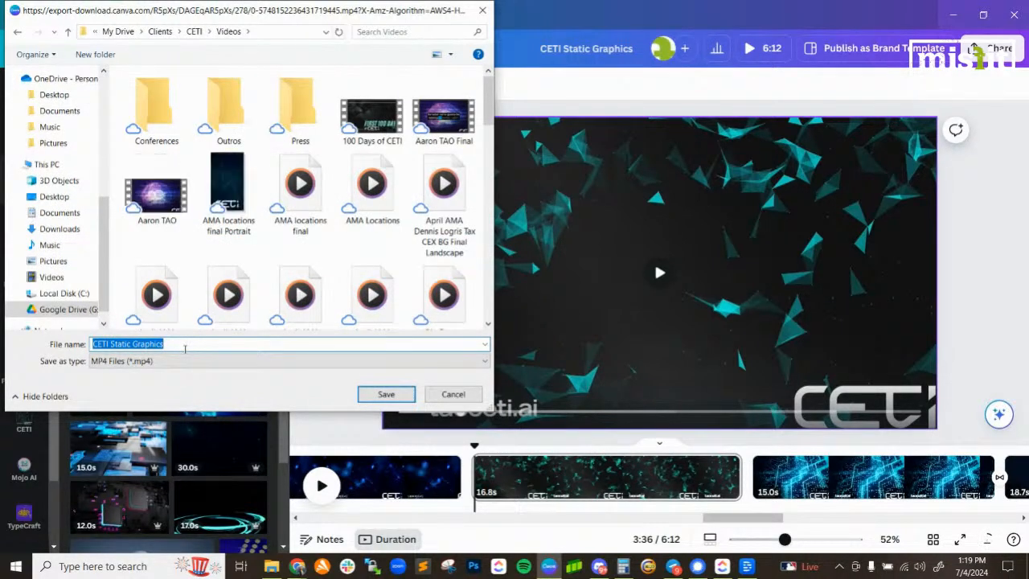
text(Coinmer)
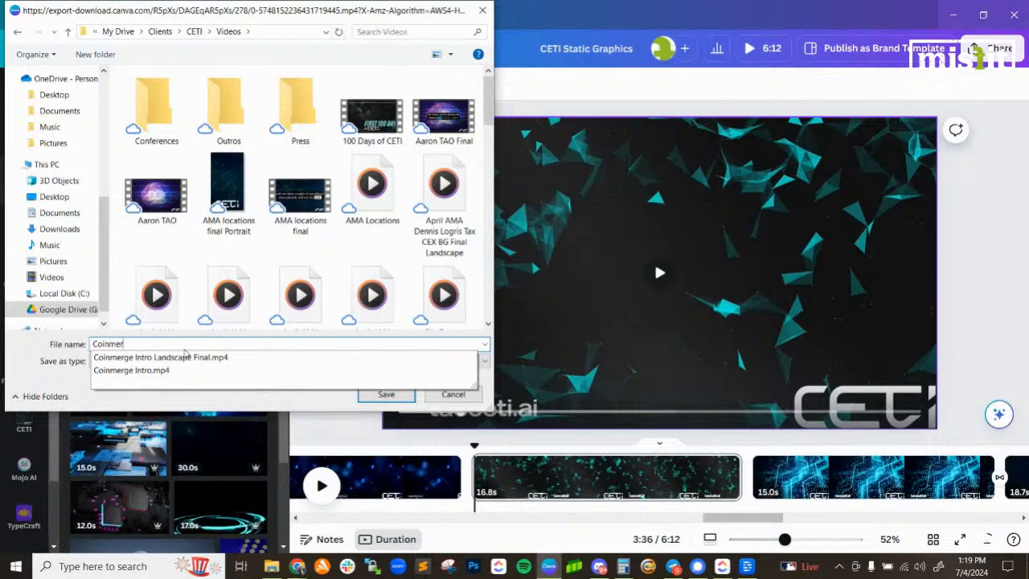
text(ge AMA DePin)
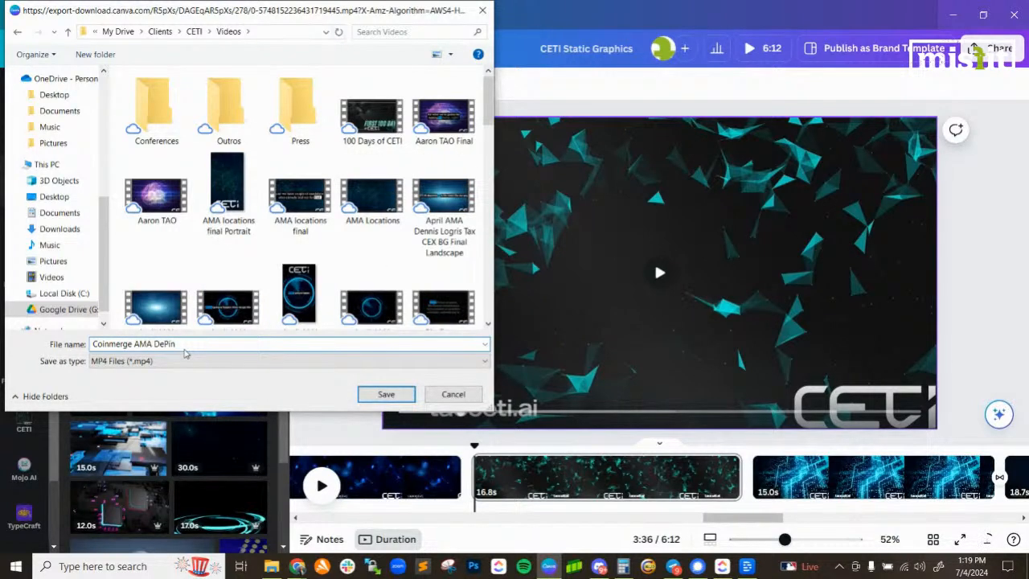
key(Return)
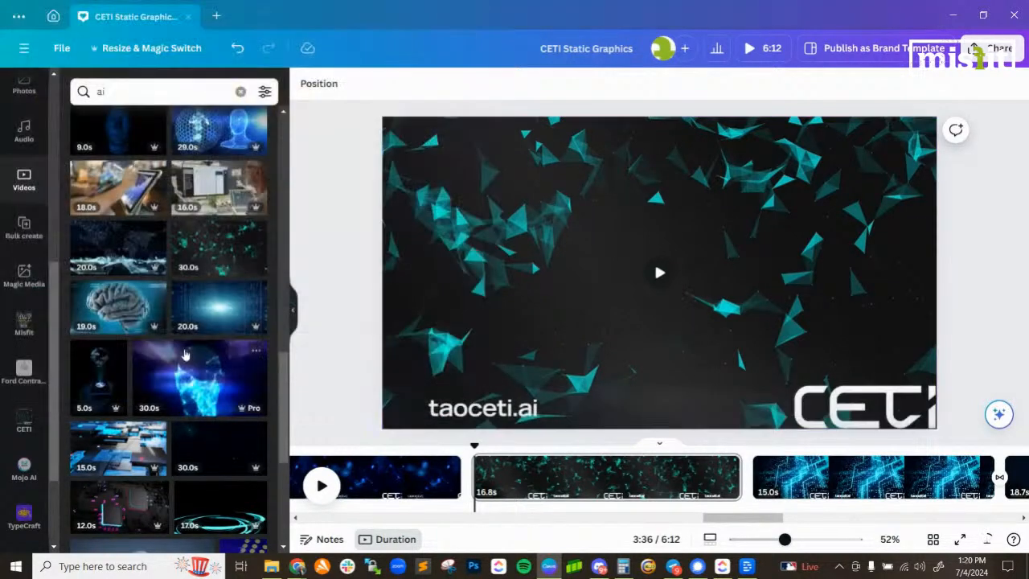
- Switch to Descript and upload the Coinmerge AMA DePin video from the CETI Videos folder to the project's files
click(747, 566)
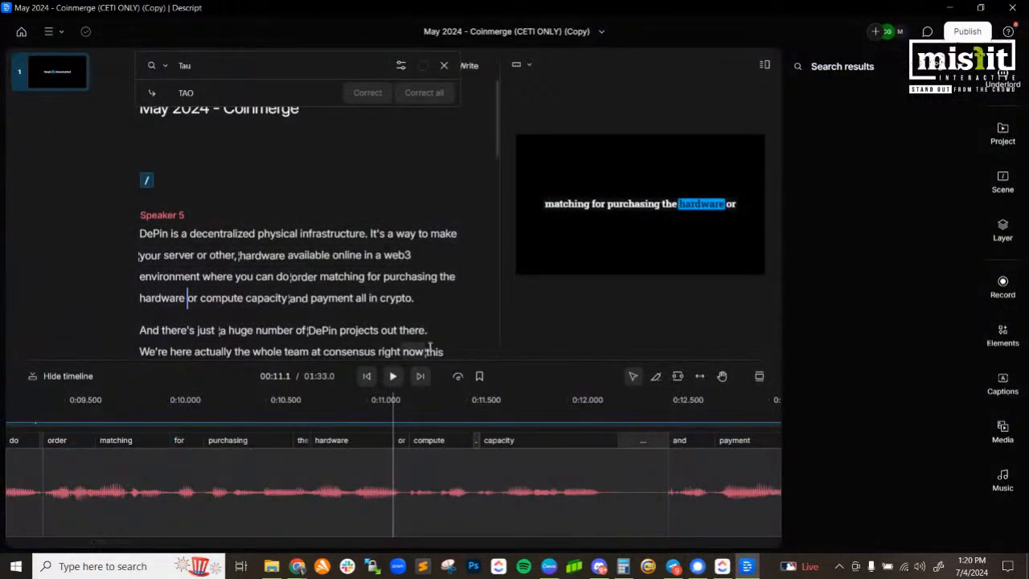
click(1002, 142)
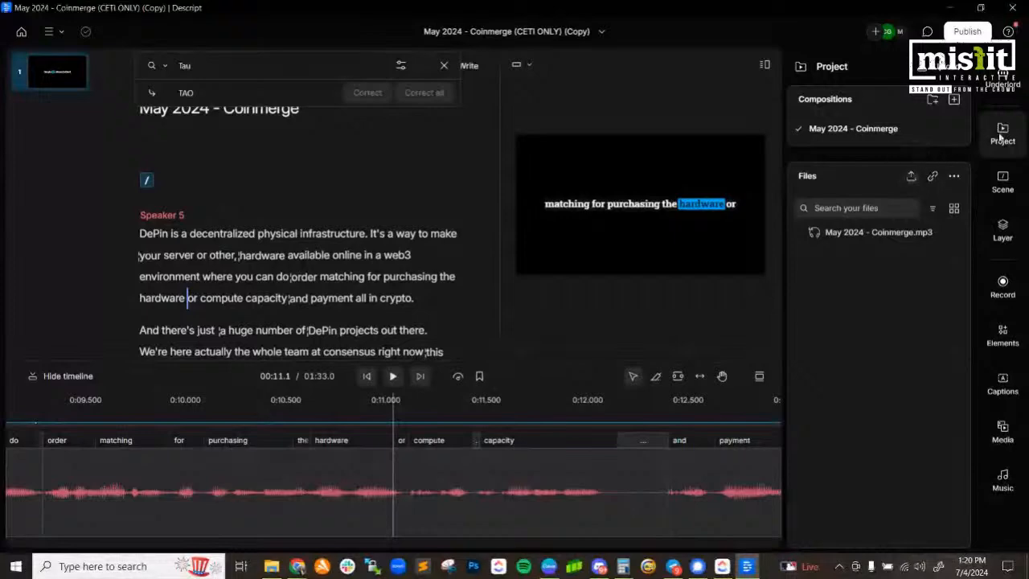
click(909, 178)
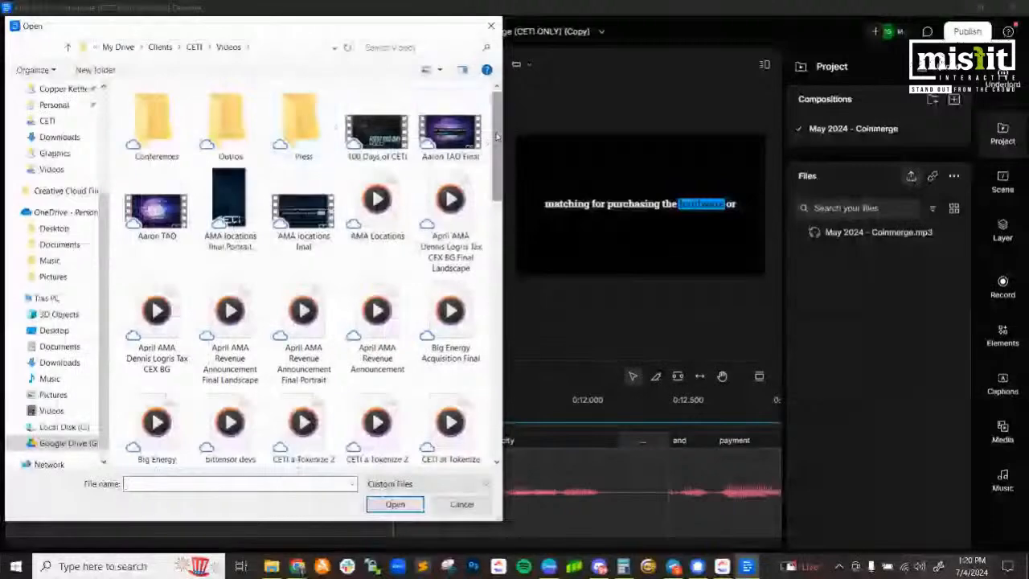
drag(496, 137, 497, 207)
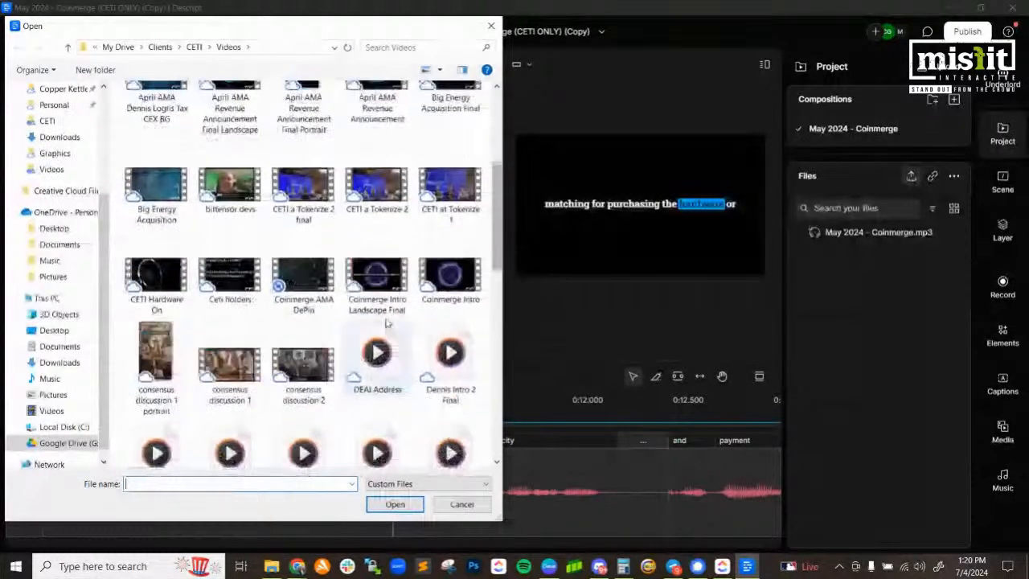
click(288, 279)
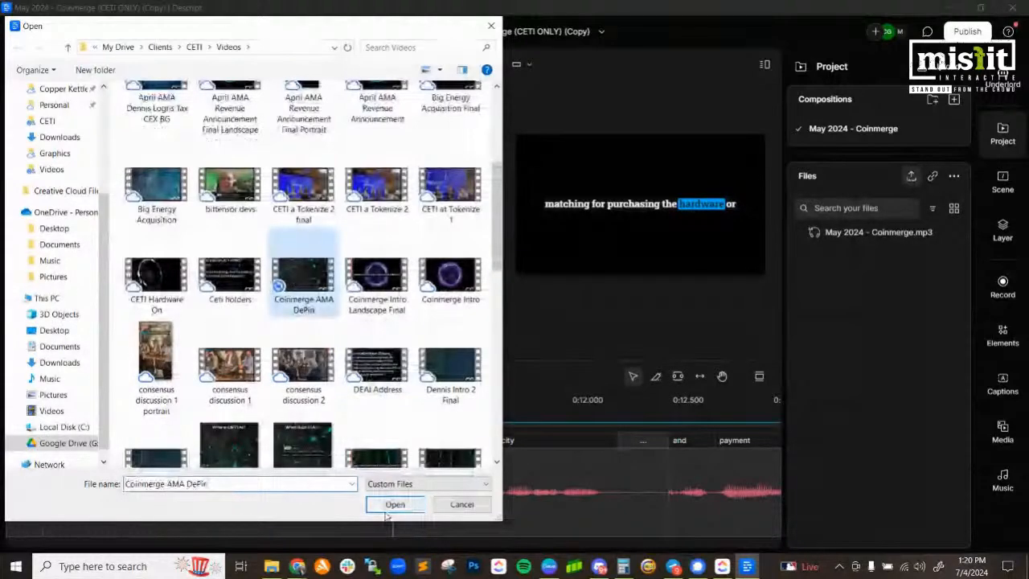
click(388, 508)
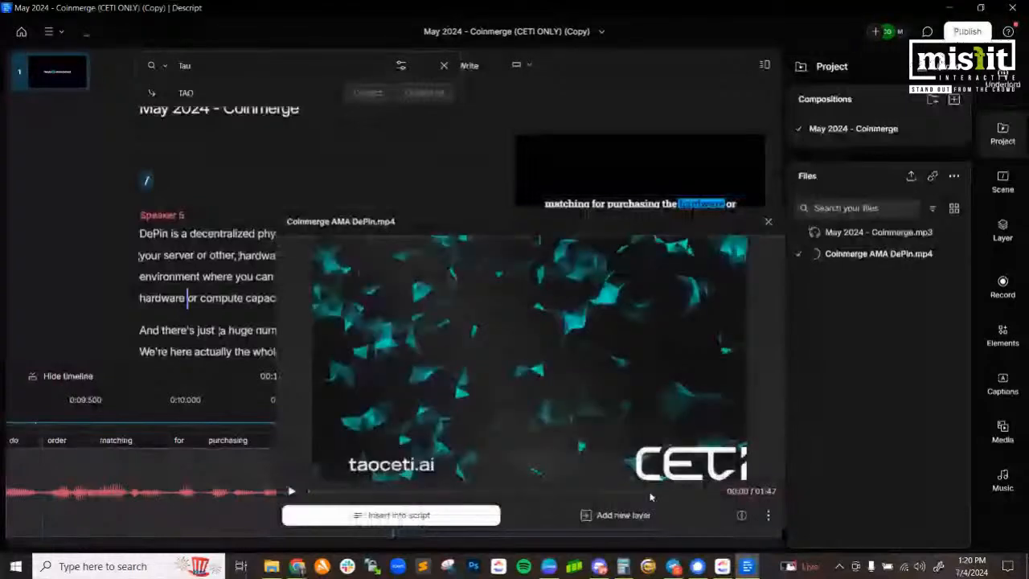
- Add the Coinmerge AMA DePin video as a new layer and send it backward behind the captions
click(621, 514)
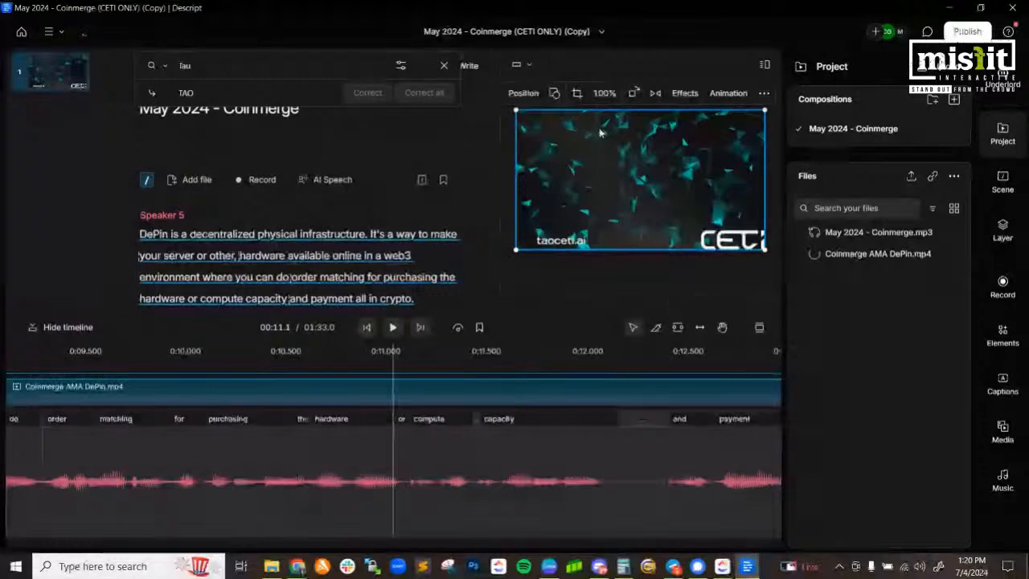
right_click(611, 153)
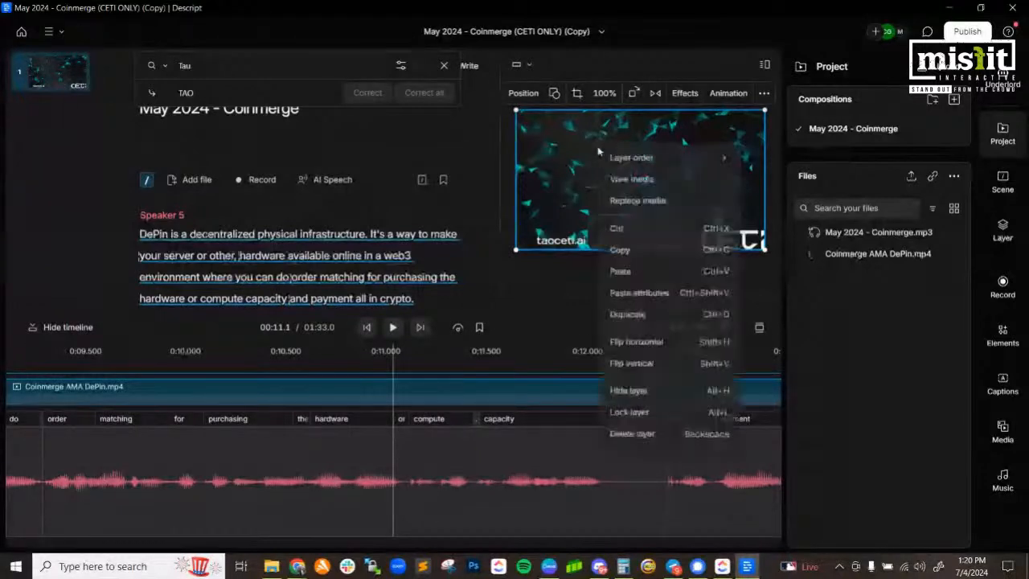
mouse_move(615, 157)
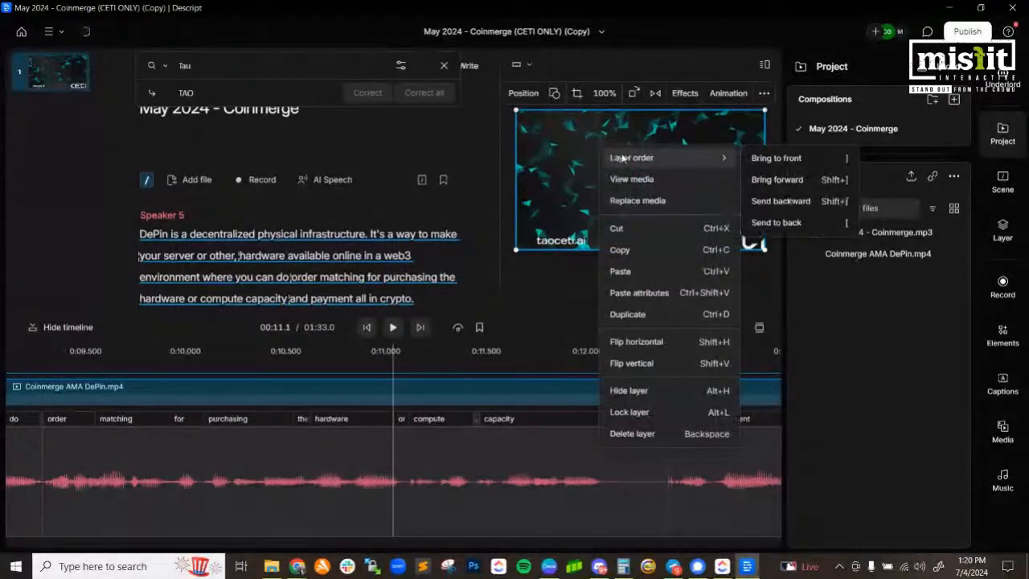
click(778, 200)
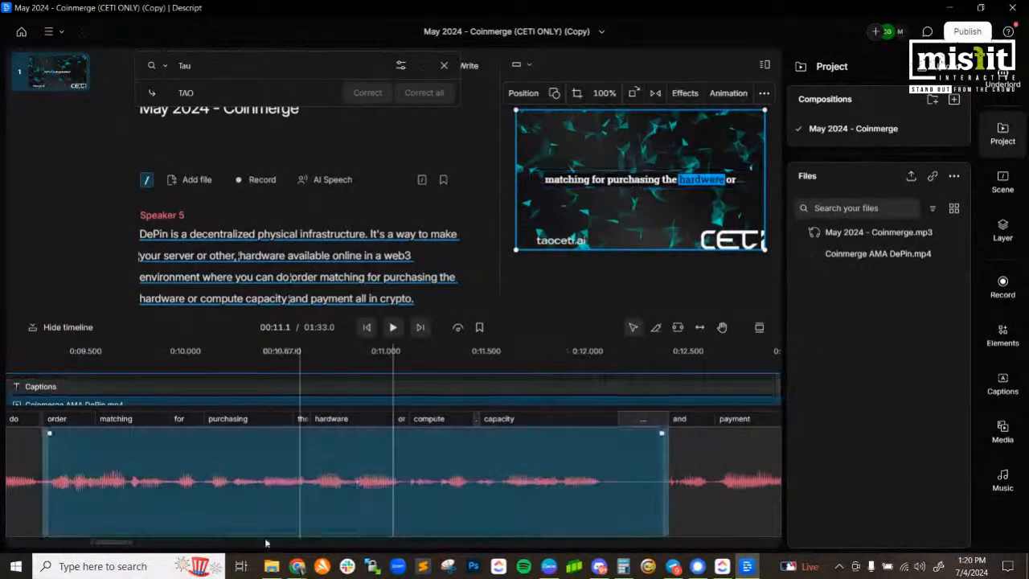
- Play back the final second of the composition to check how the background video and captions end
drag(115, 550, 815, 544)
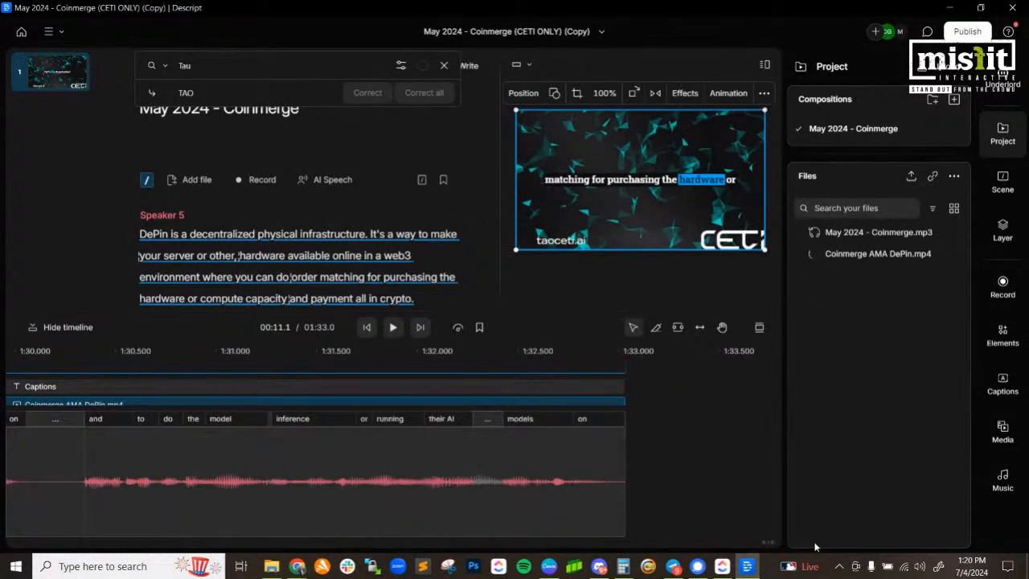
click(447, 375)
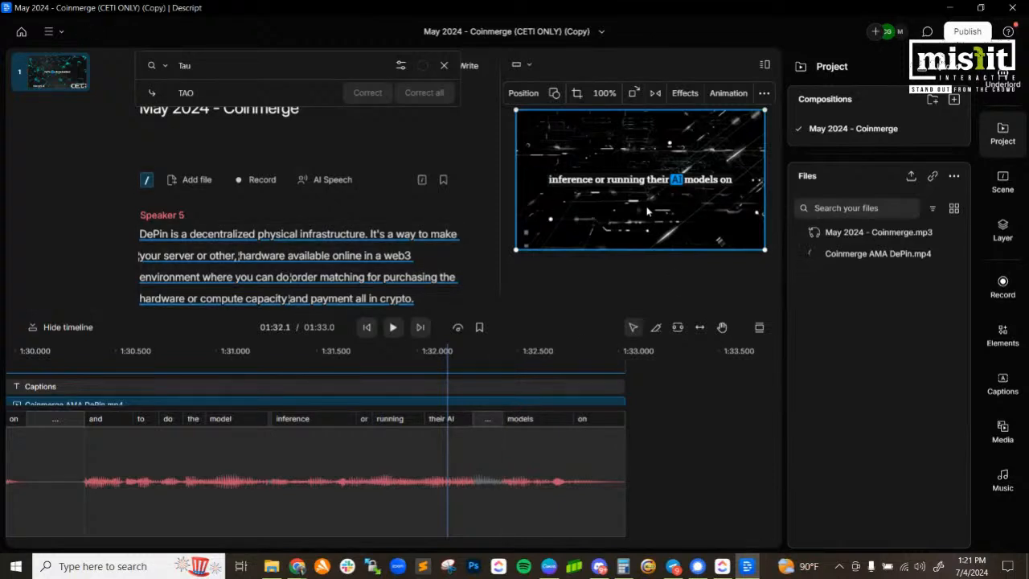
click(393, 327)
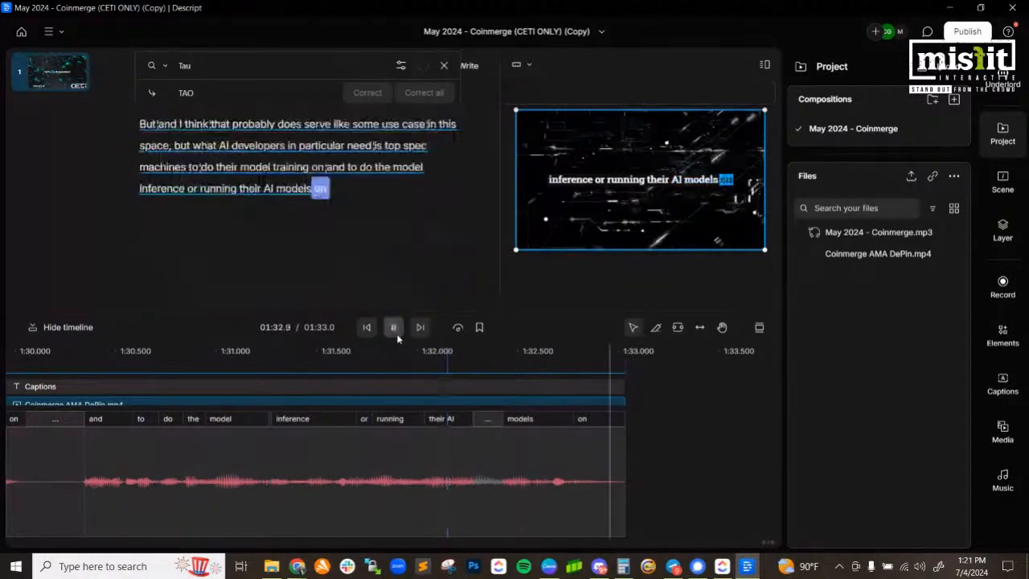
click(588, 402)
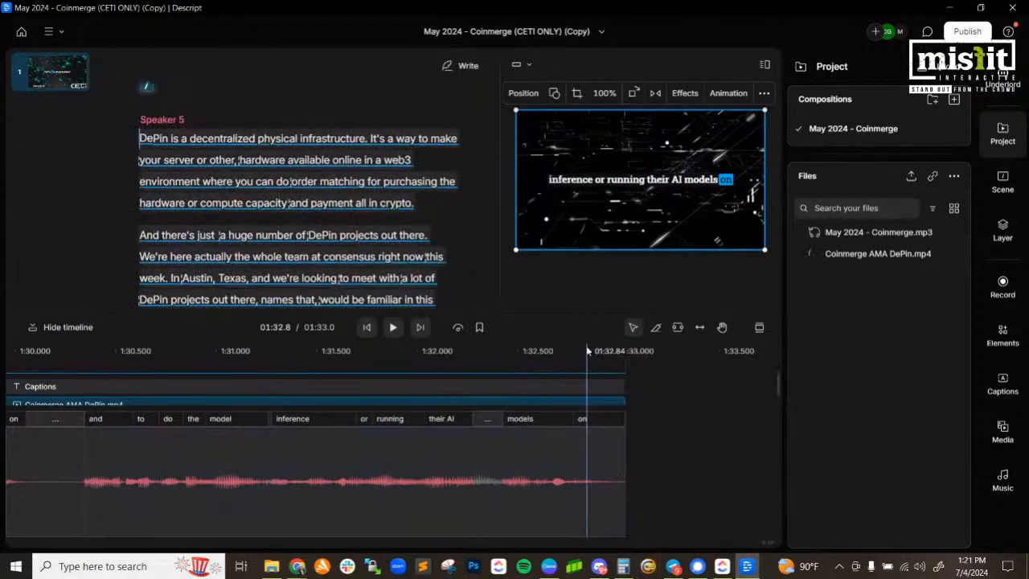
- Enlarge the timeline area and extend the background video layer past the end of the speech to about 1:35
drag(582, 288, 579, 228)
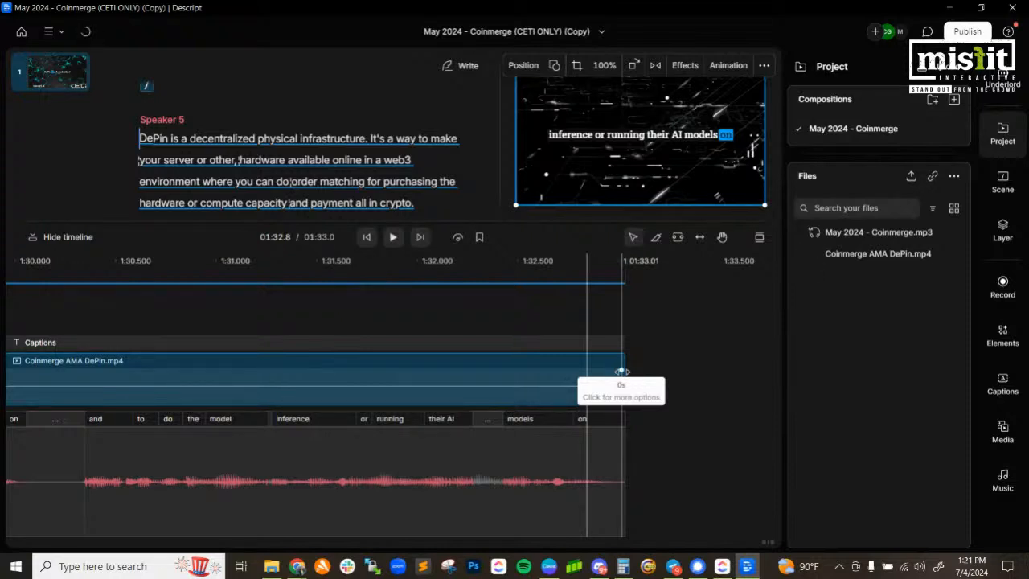
click(622, 371)
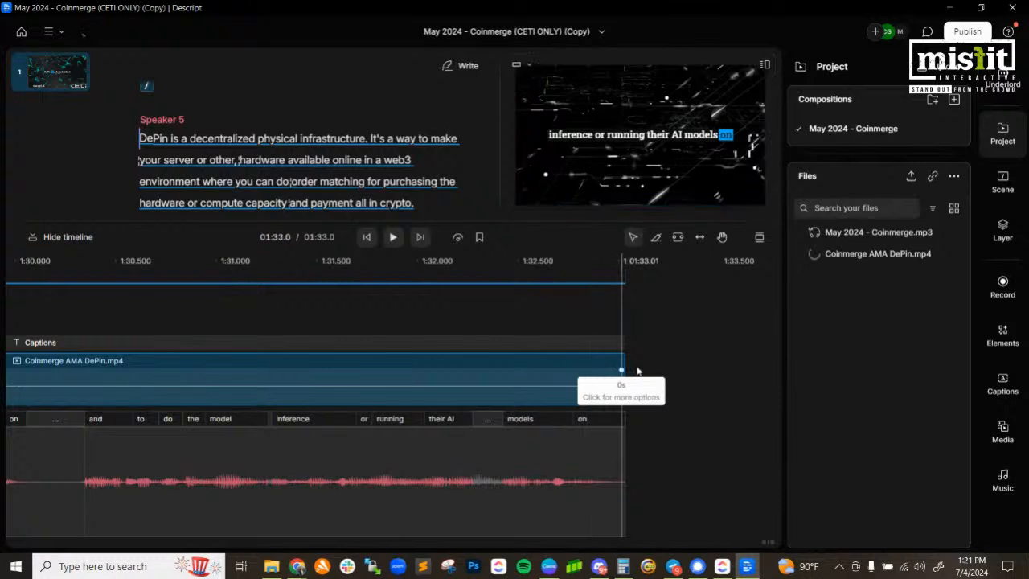
click(581, 383)
drag(625, 384, 1028, 387)
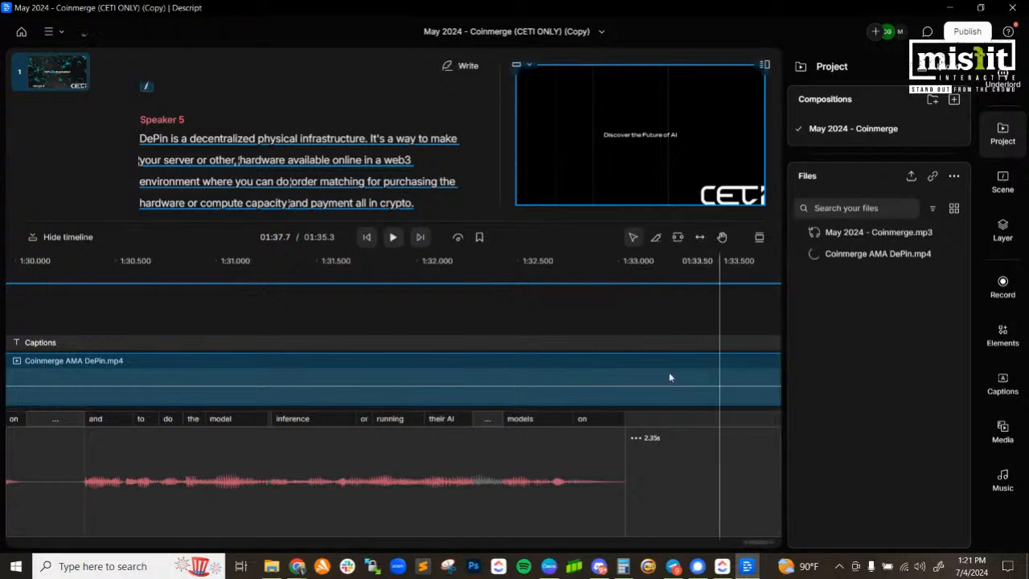
- Play back the transition from the last spoken words into the extended outro part of the background video
click(581, 264)
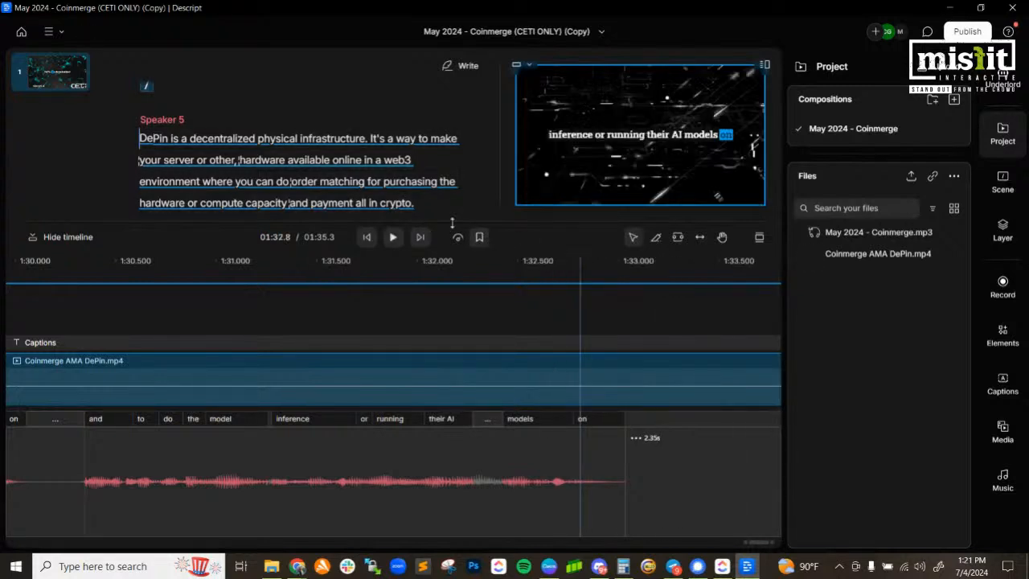
click(394, 238)
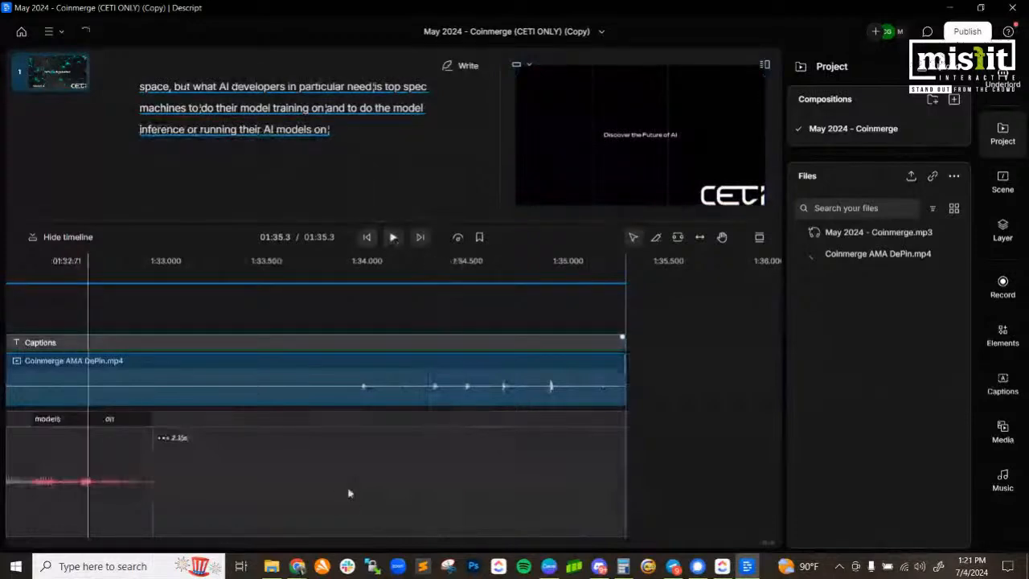
click(37, 262)
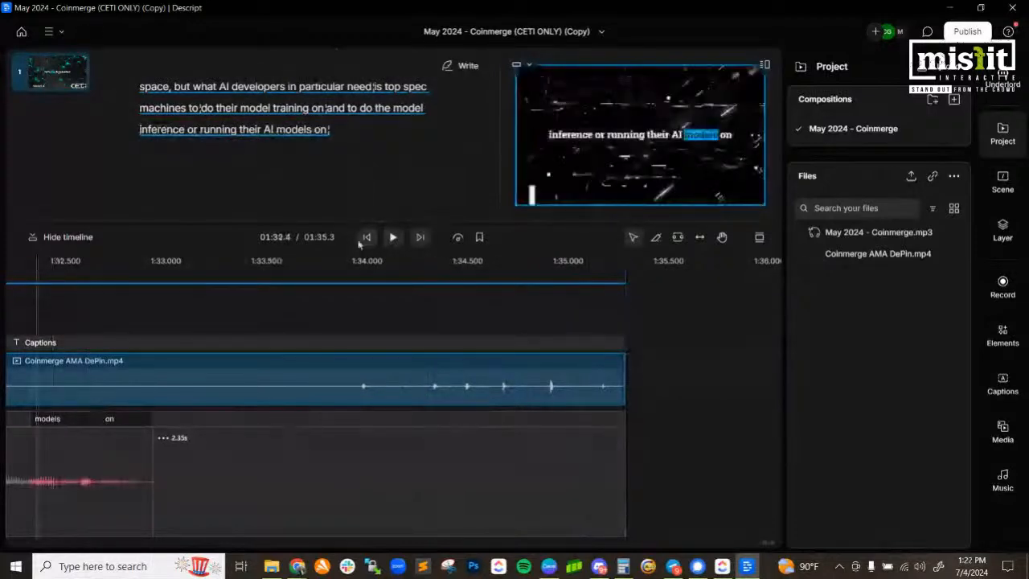
click(393, 238)
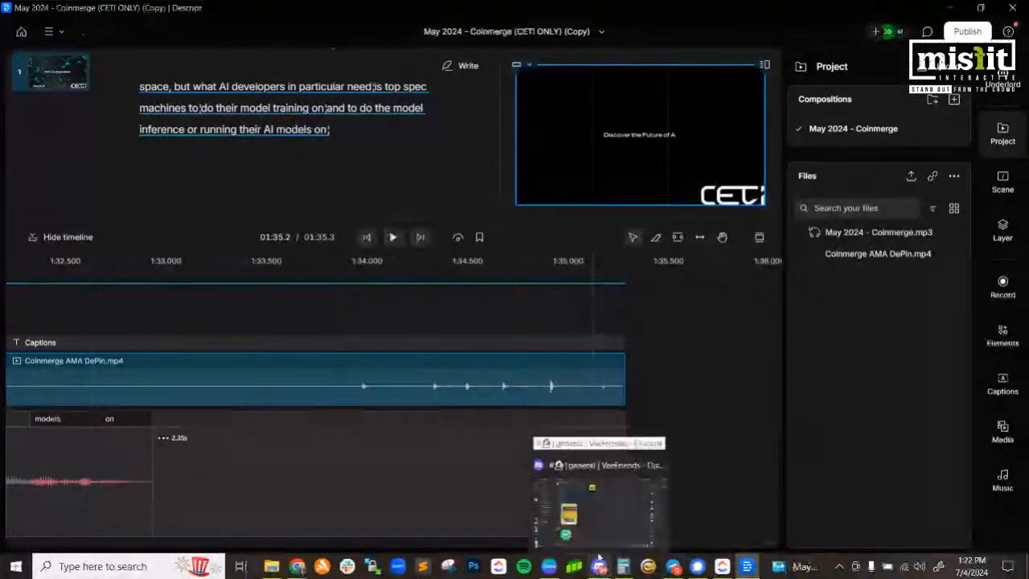
- Extend the background video layer to 1:47 so the full CETI outro is included, and play it back
drag(625, 391, 990, 381)
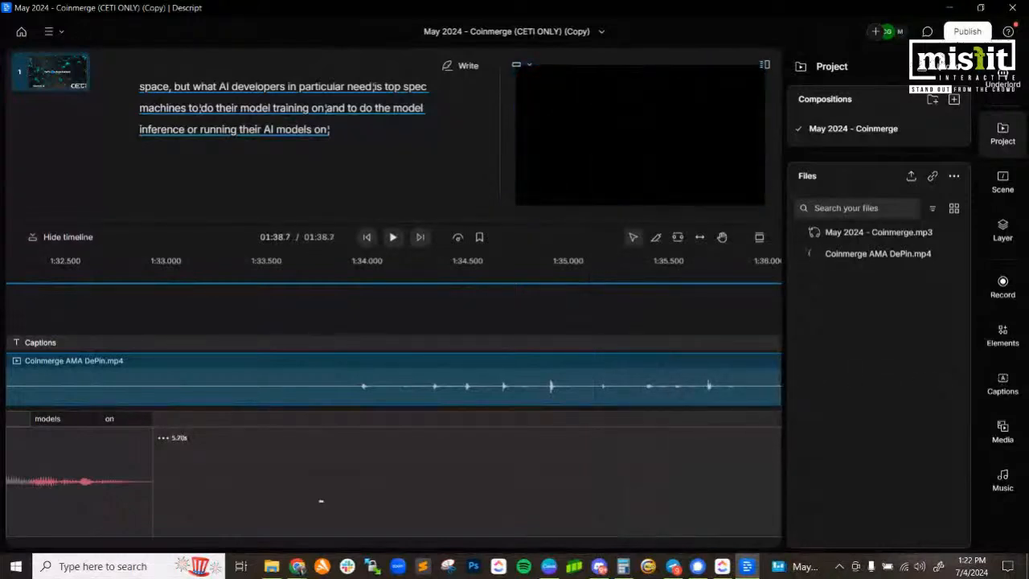
click(442, 435)
scroll(443, 435, down, 4)
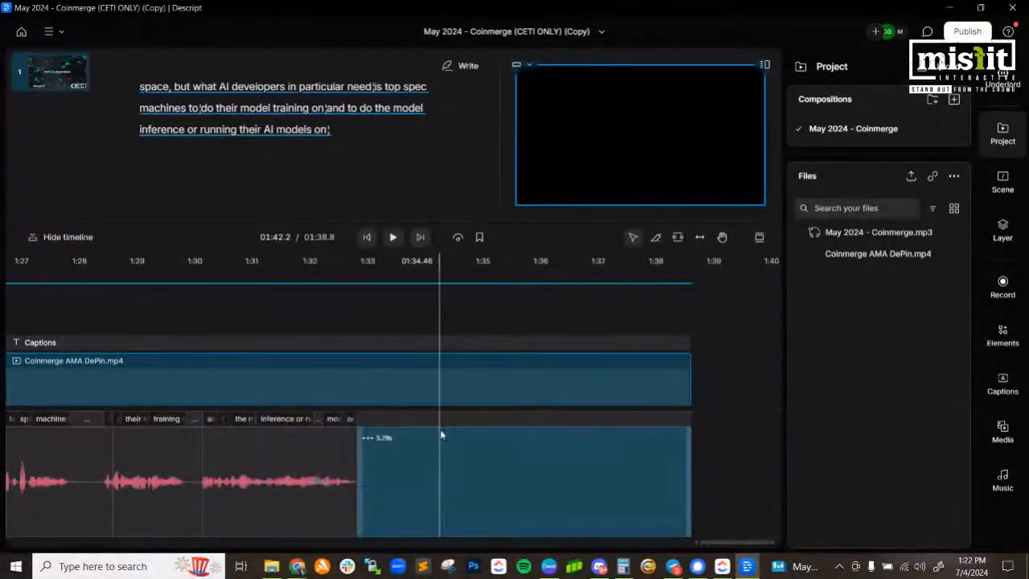
drag(687, 371, 779, 370)
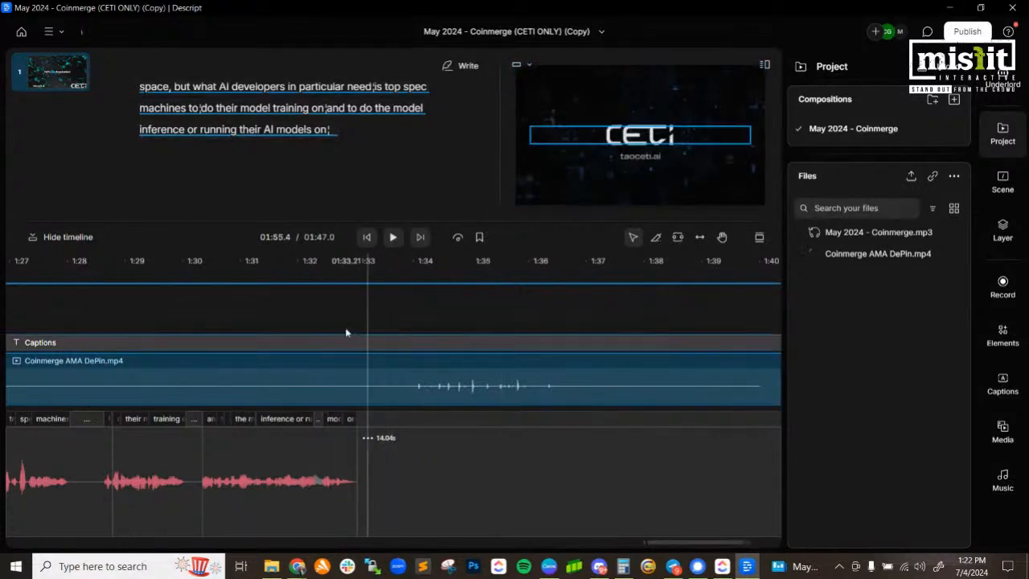
click(392, 237)
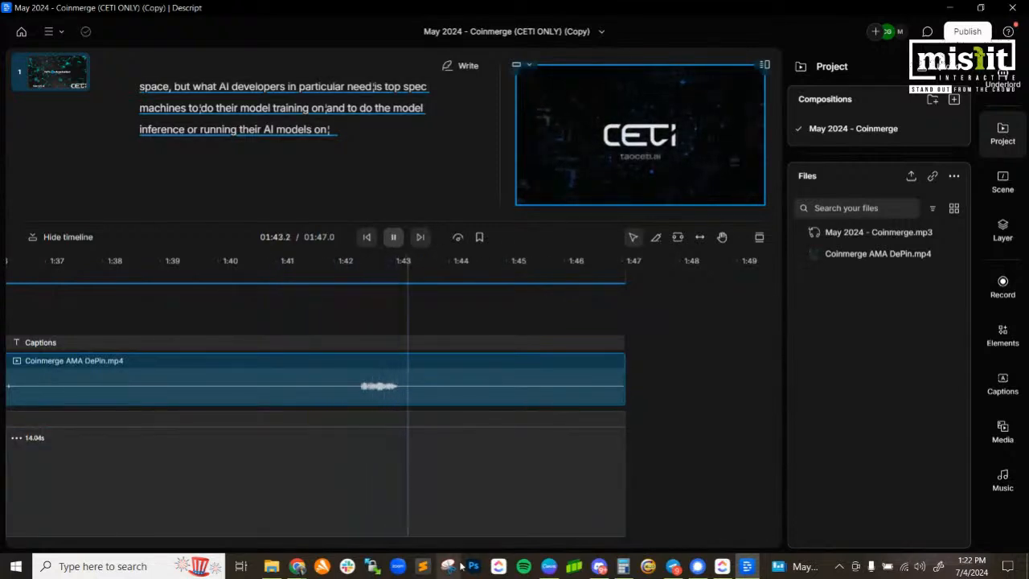
click(393, 236)
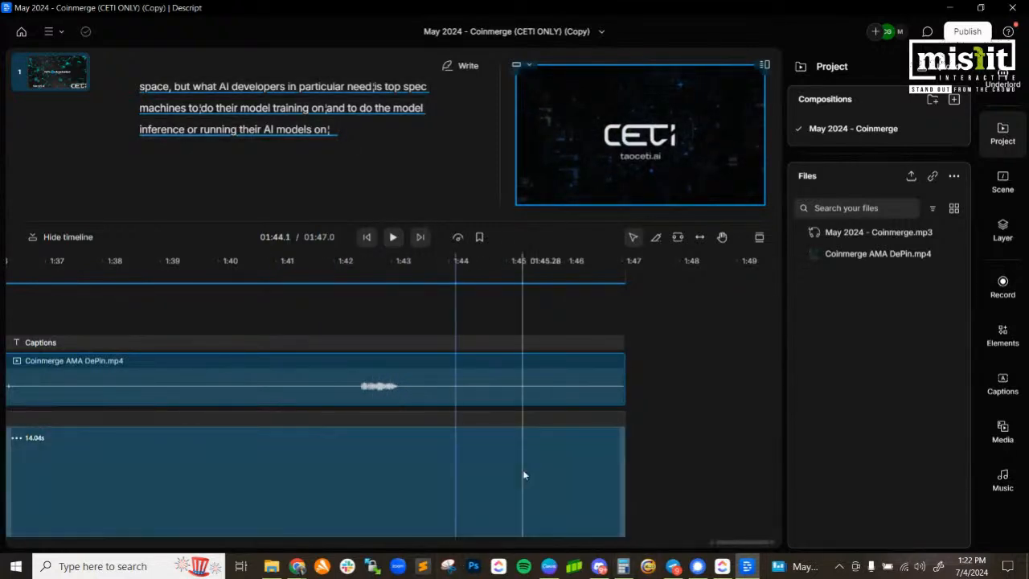
- Switch to Chrome and open Epidemic Sound's sound effects page in a new tab
mouse_move(296, 565)
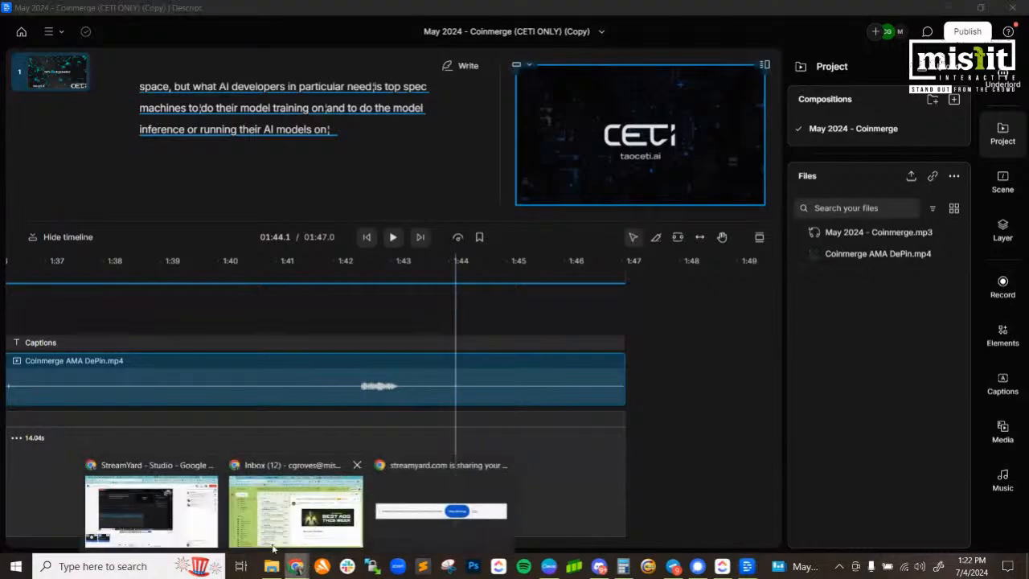
click(249, 531)
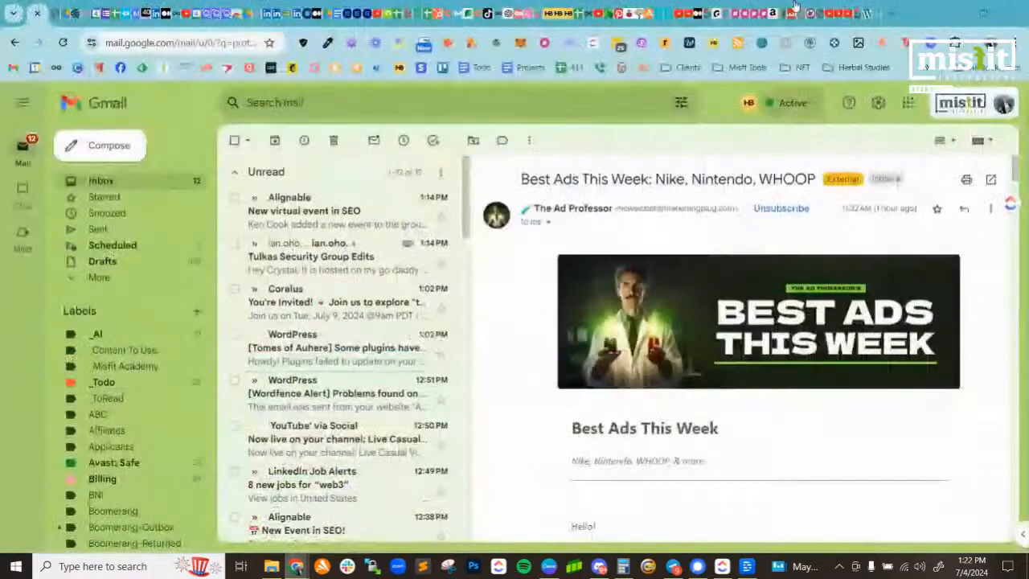
click(890, 15)
text(epidemicsound.com/sound-effects/tec)
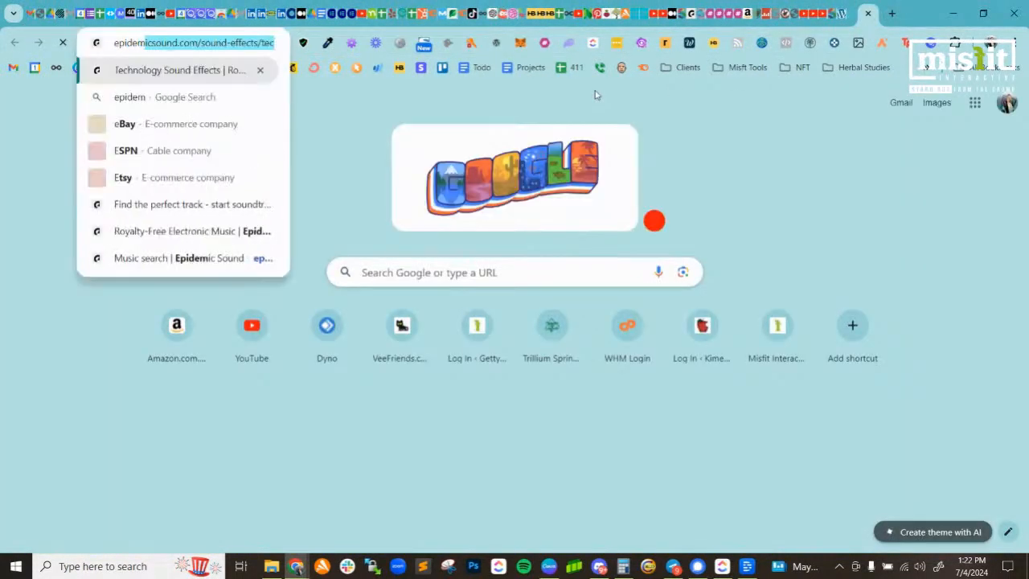
key(Return)
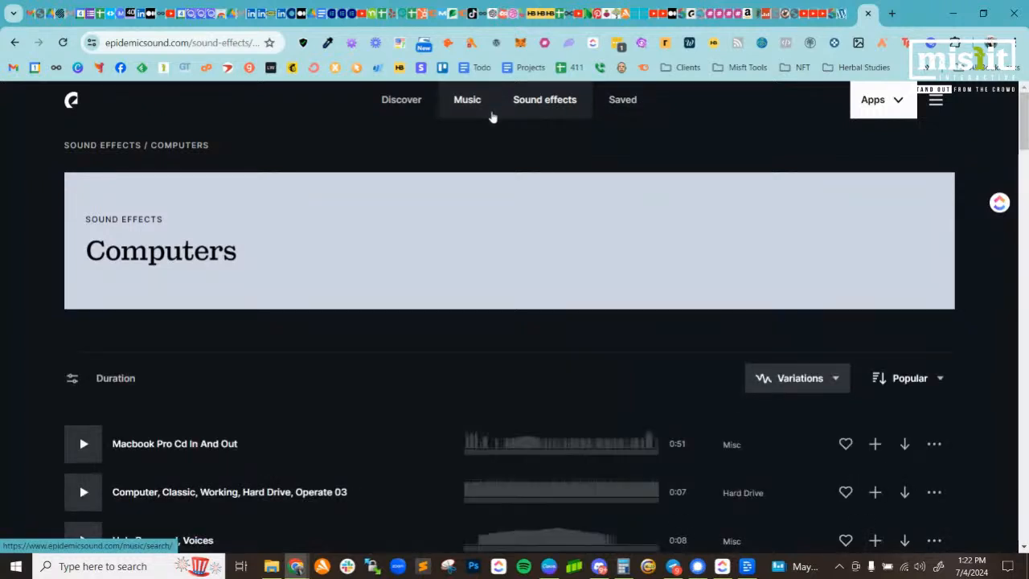
click(940, 100)
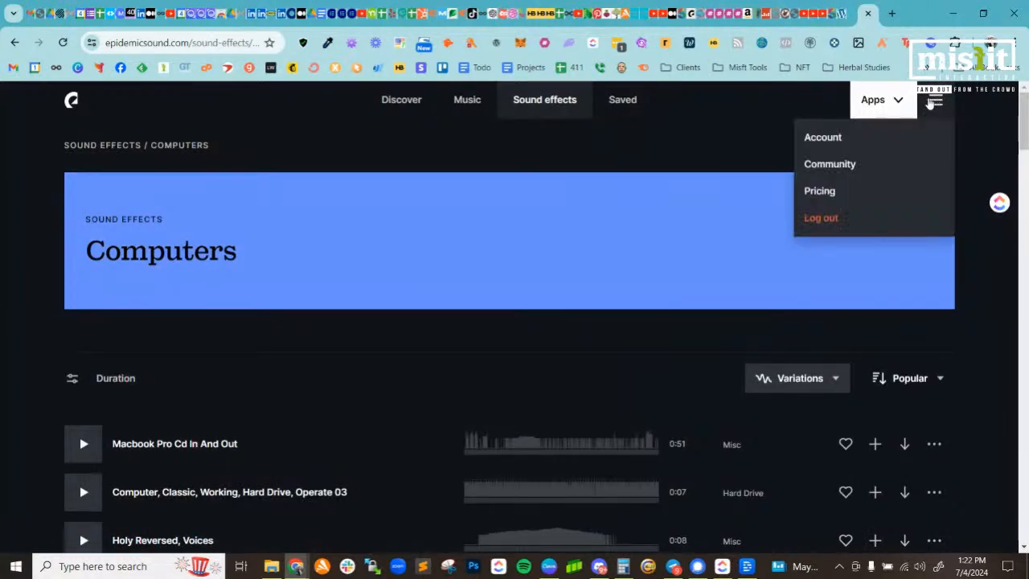
click(547, 146)
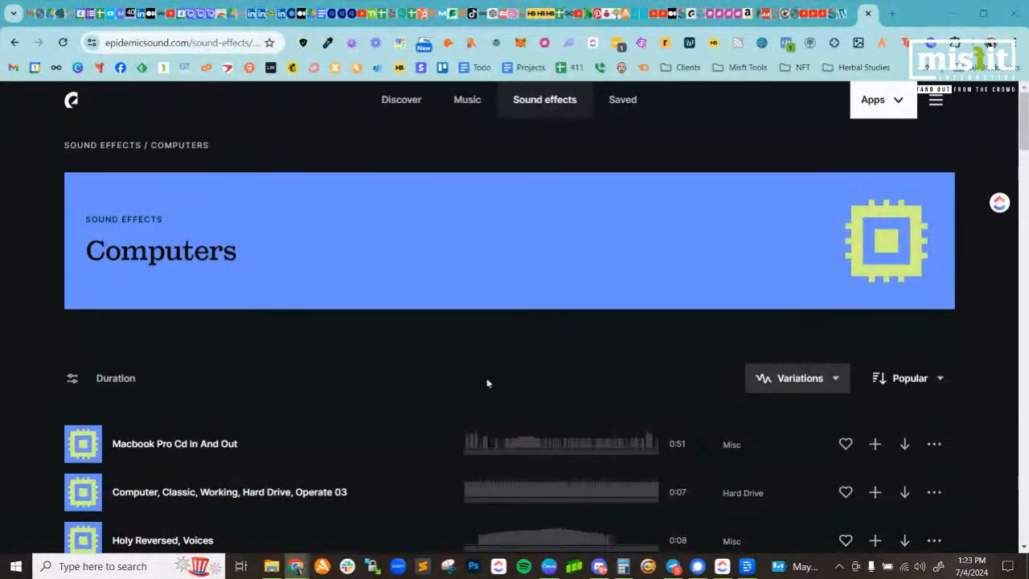
click(936, 99)
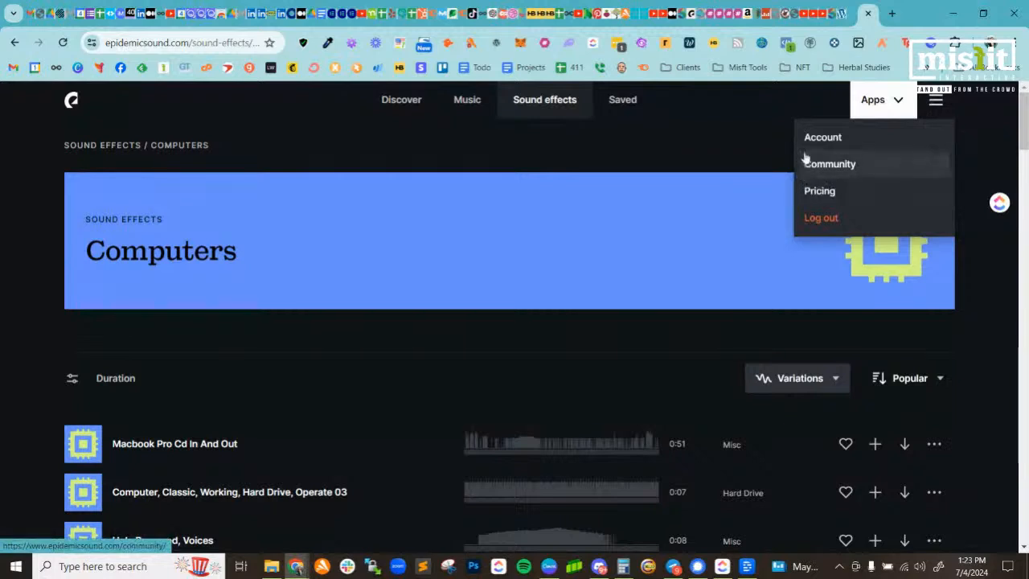
click(666, 140)
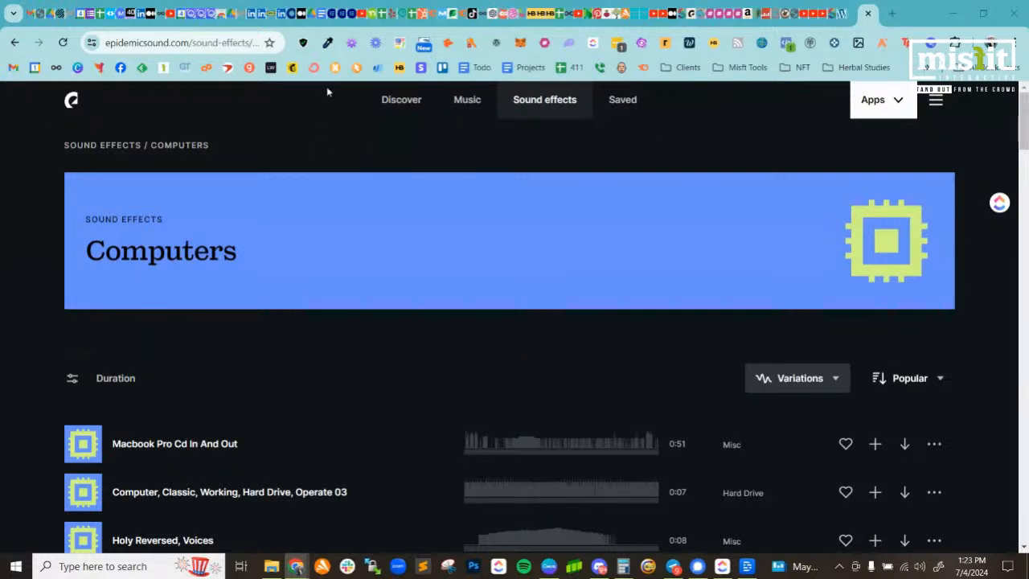
- Go to Epidemic Sound's music catalogue and open the Hip Hop genre's track list
click(471, 100)
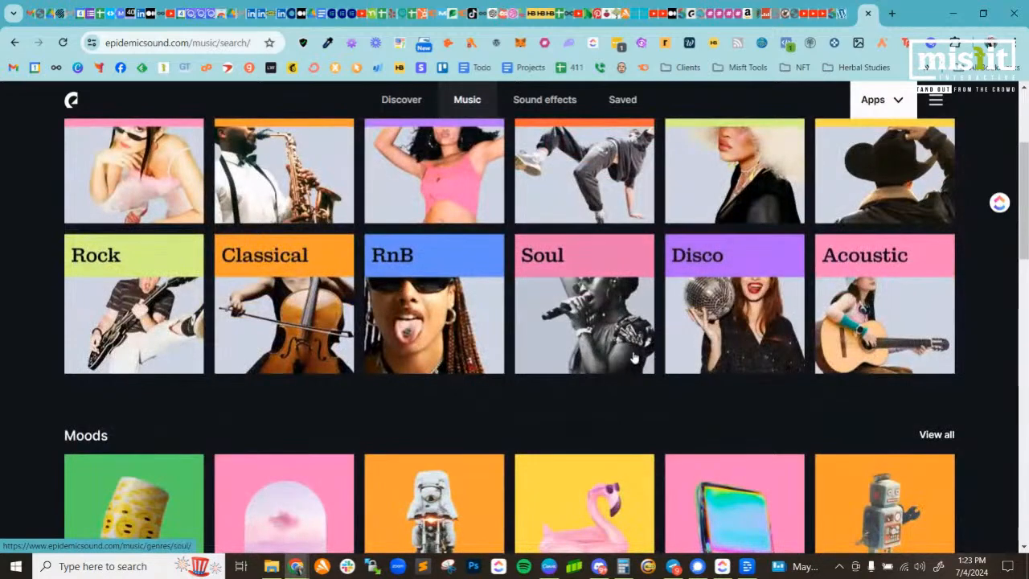
scroll(336, 243, up, 3)
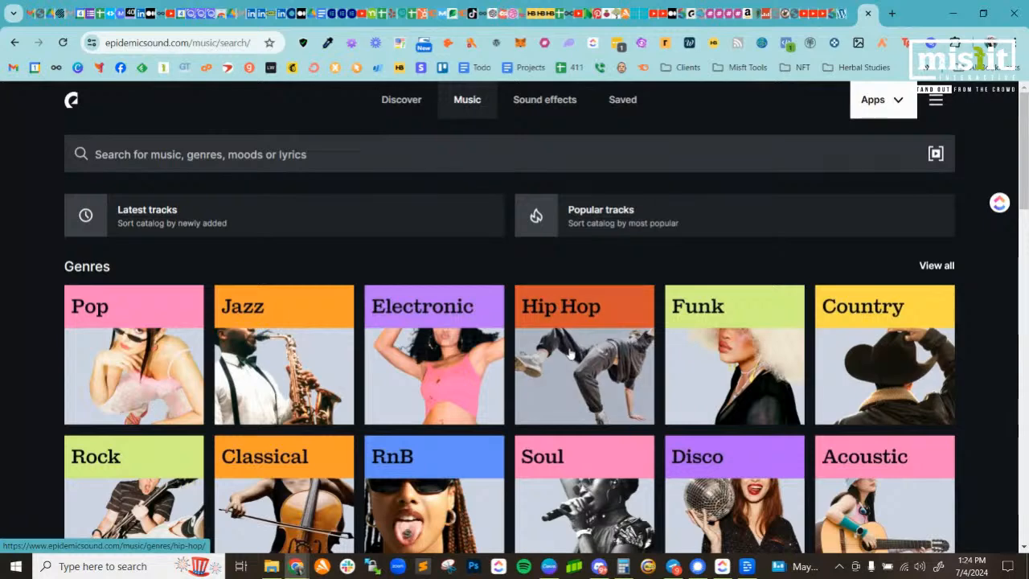
click(569, 352)
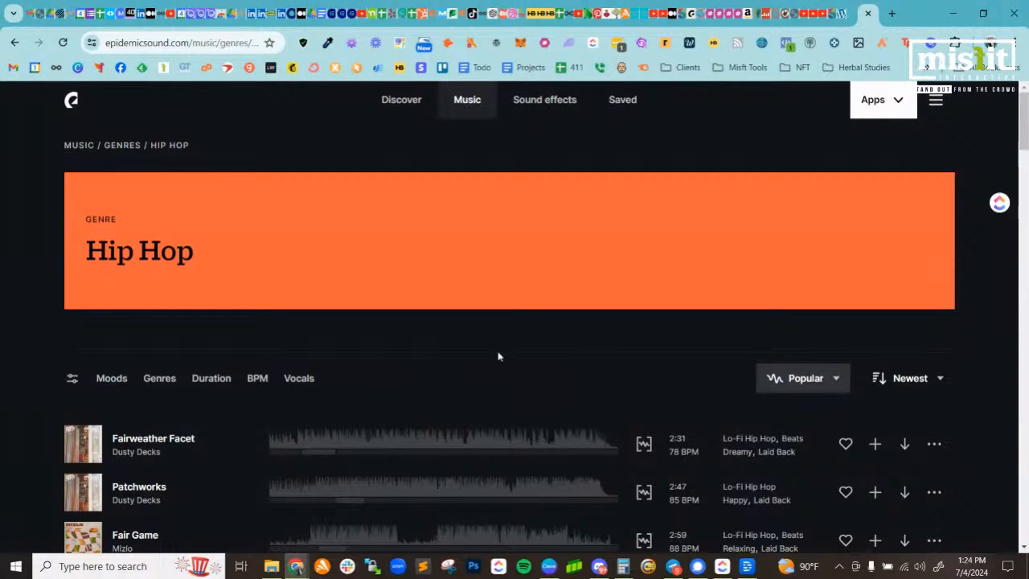
scroll(13, 327, down, 2)
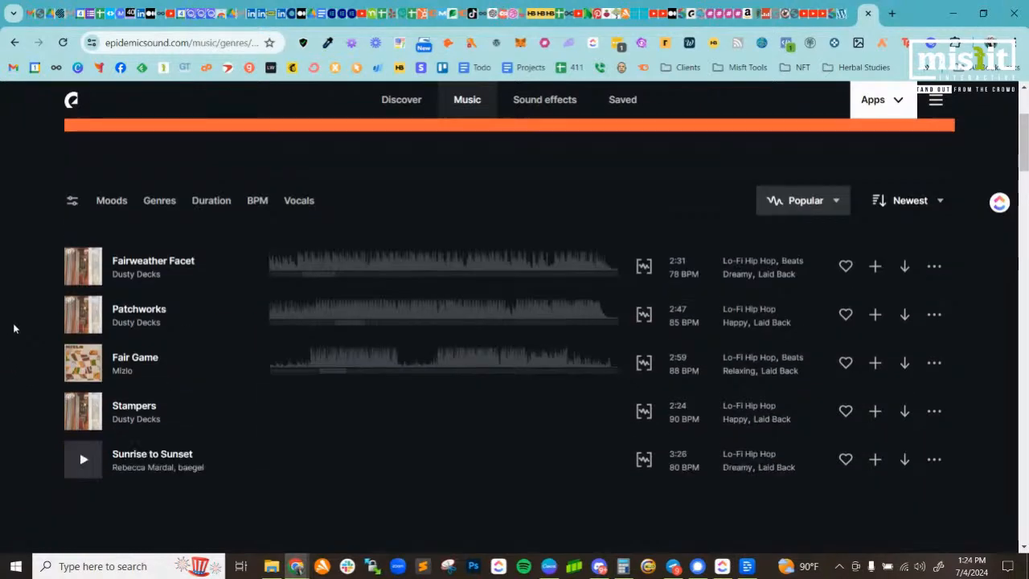
scroll(14, 330, up, 1)
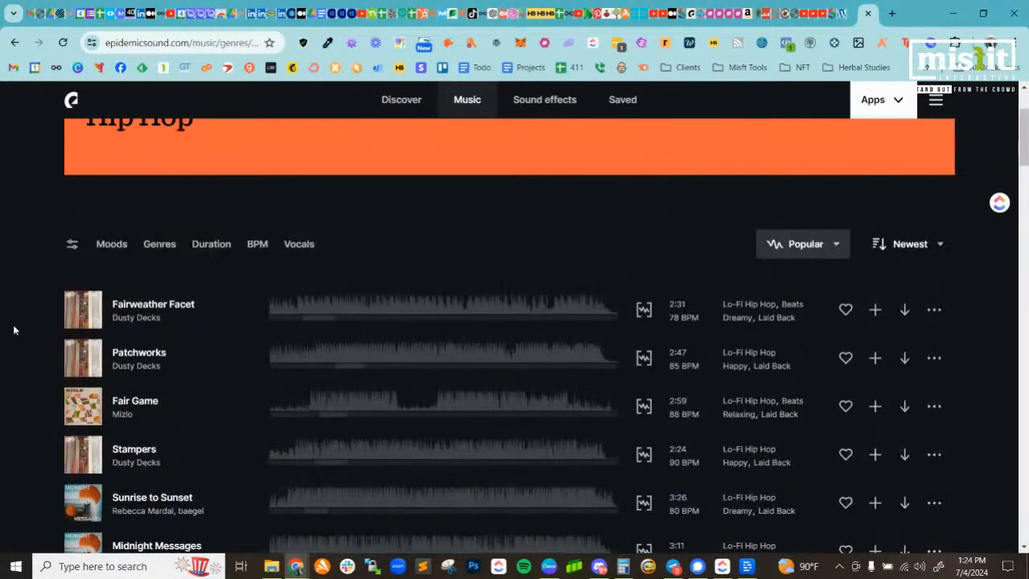
scroll(14, 329, up, 2)
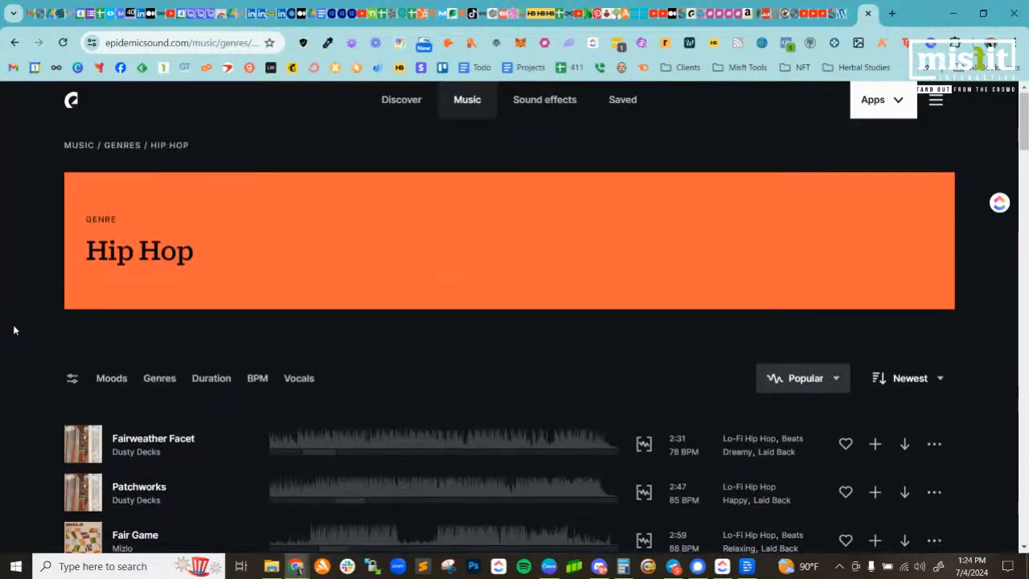
- Filter the Hip Hop tracks by the Smooth mood
click(113, 379)
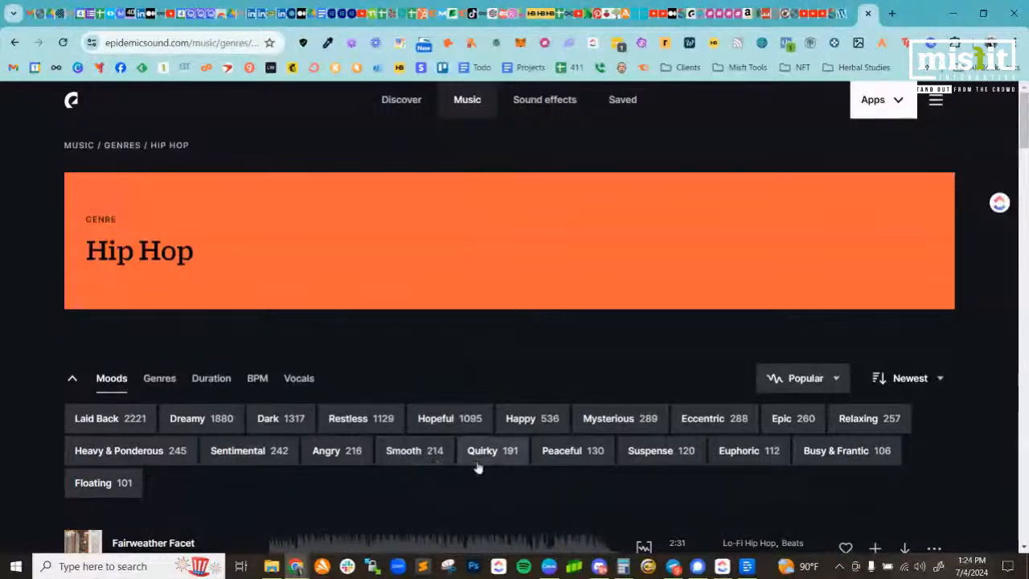
click(424, 459)
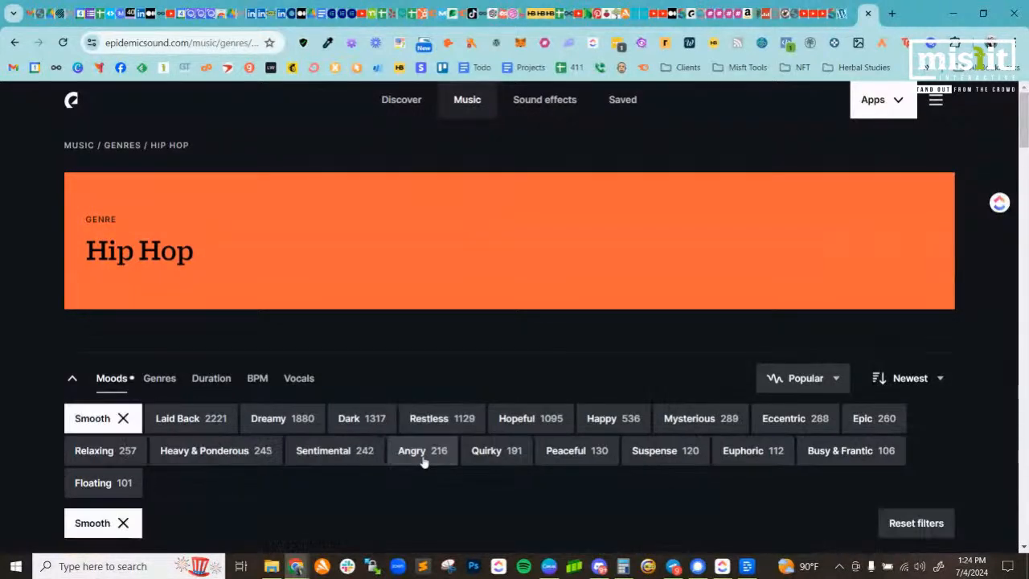
scroll(408, 472, down, 4)
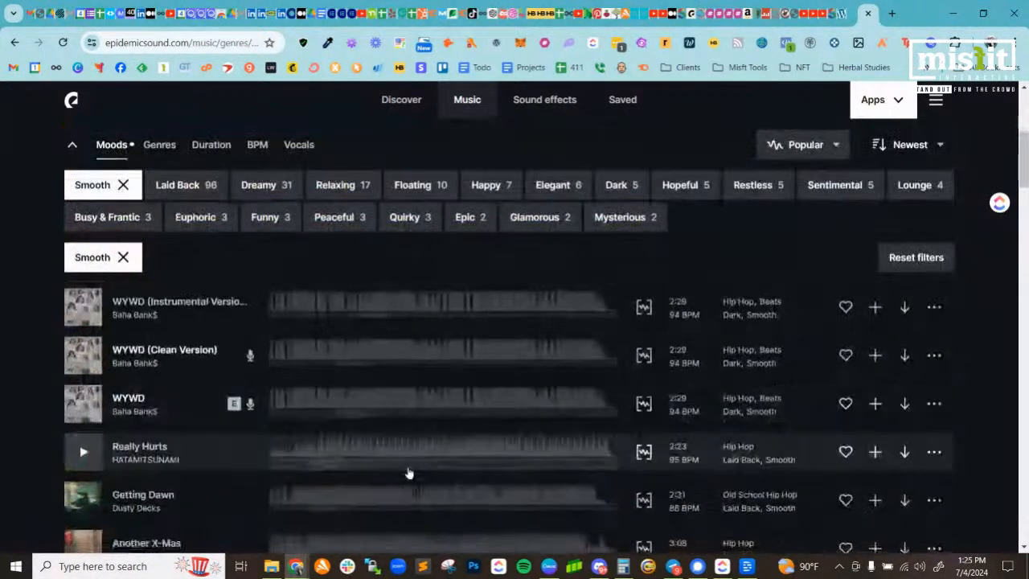
scroll(394, 469, up, 1)
scroll(394, 466, up, 1)
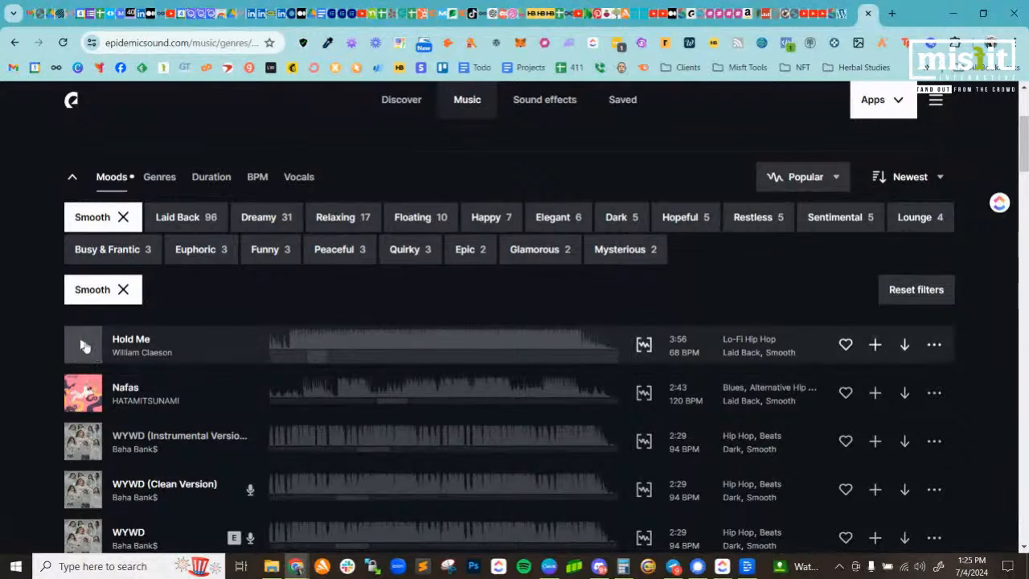
- Preview the first few seconds of the track Hold Me and look through the other Smooth hip hop tracks
click(83, 345)
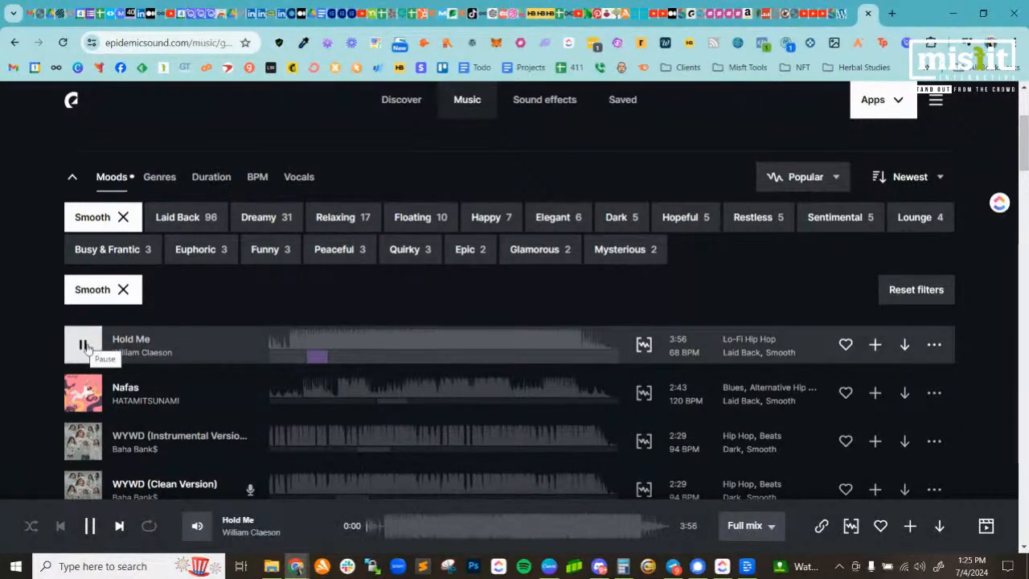
click(86, 348)
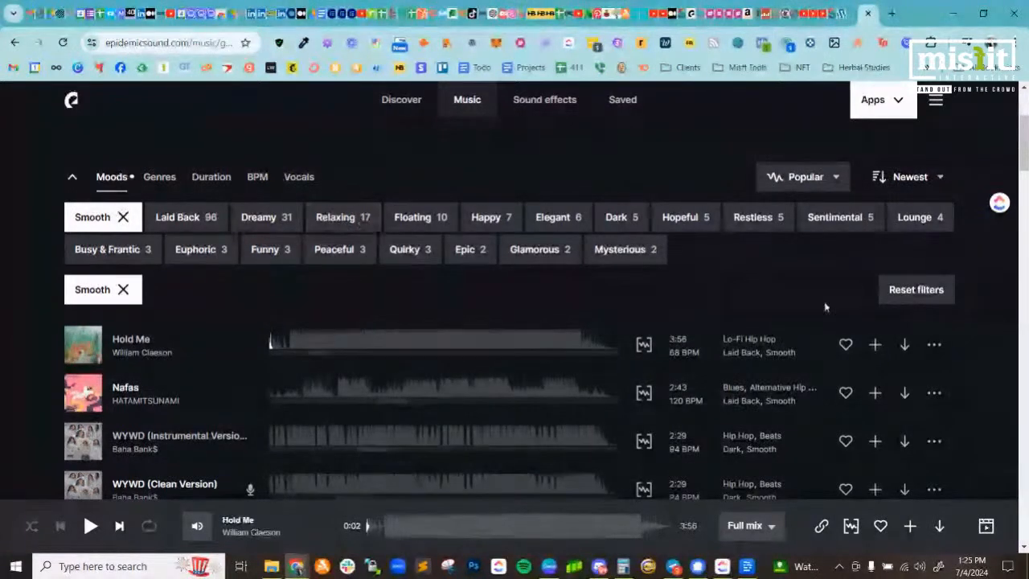
scroll(759, 346, down, 2)
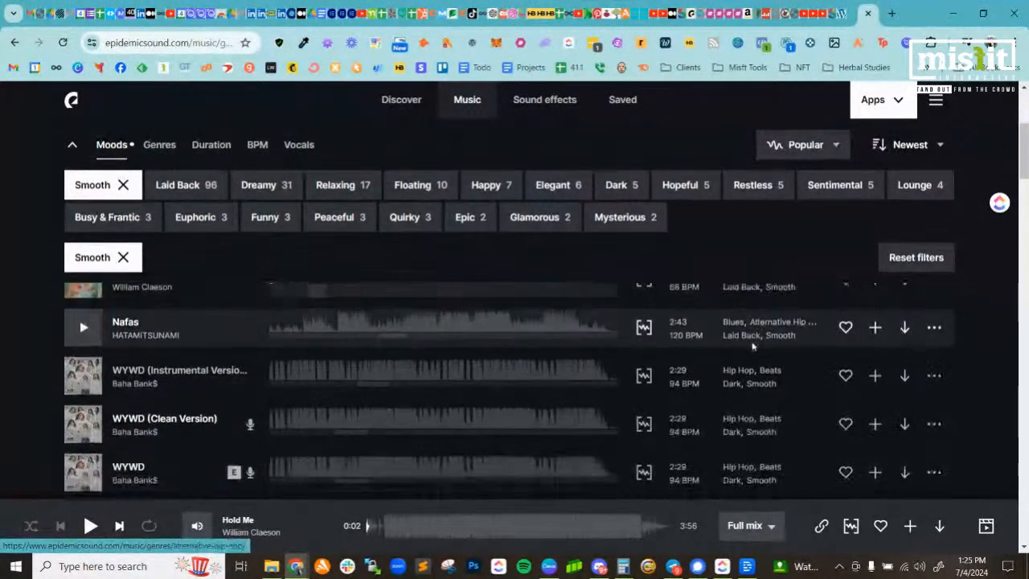
scroll(751, 346, down, 4)
scroll(749, 345, down, 5)
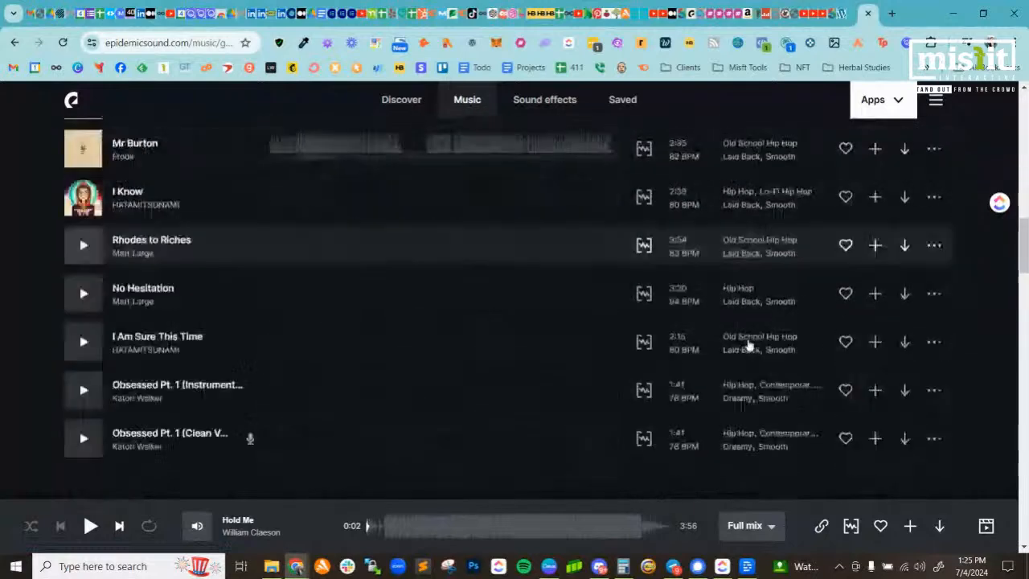
scroll(748, 346, up, 10)
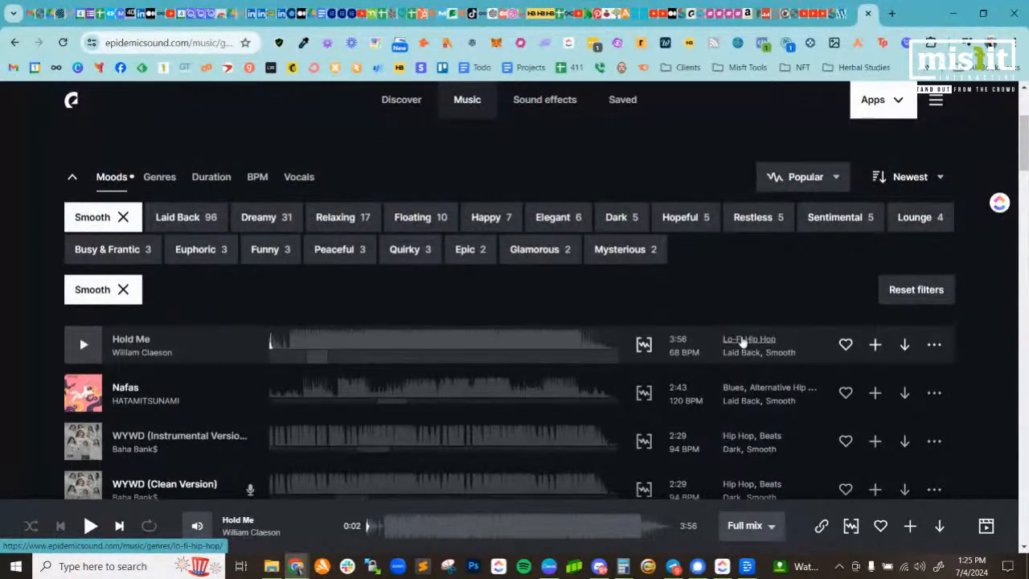
scroll(226, 468, down, 1)
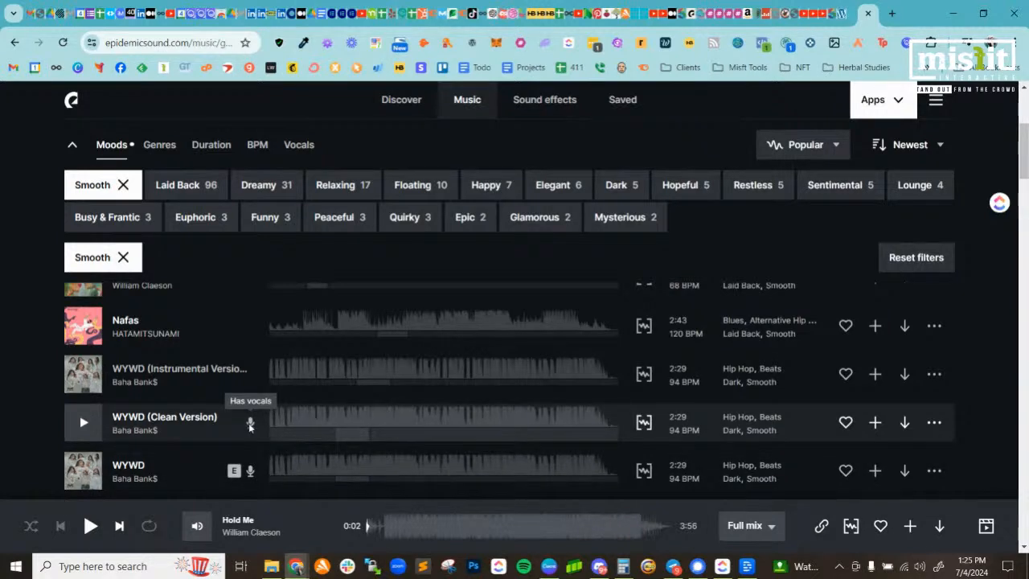
click(926, 151)
scroll(927, 211, down, 1)
scroll(921, 201, up, 1)
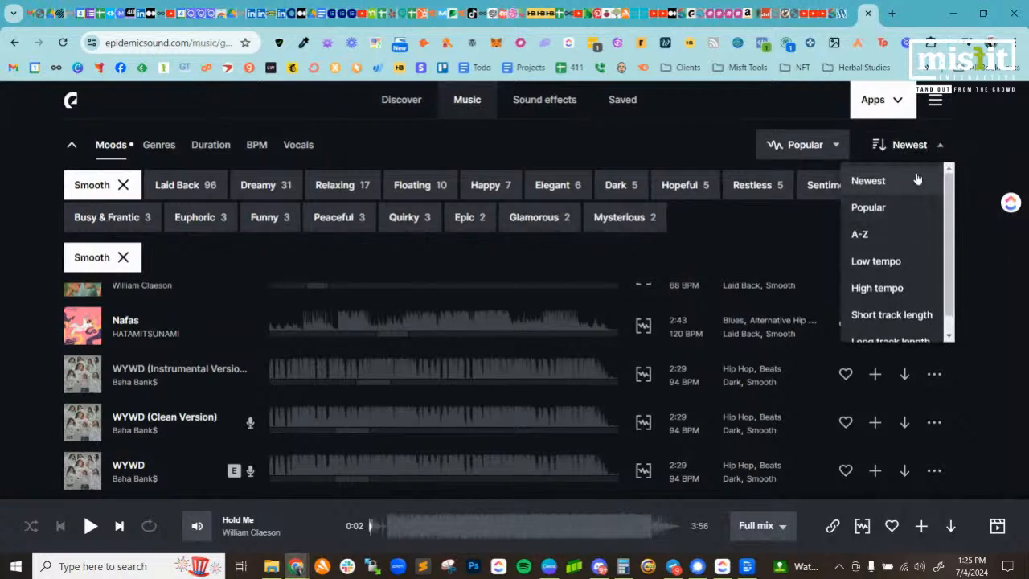
click(975, 143)
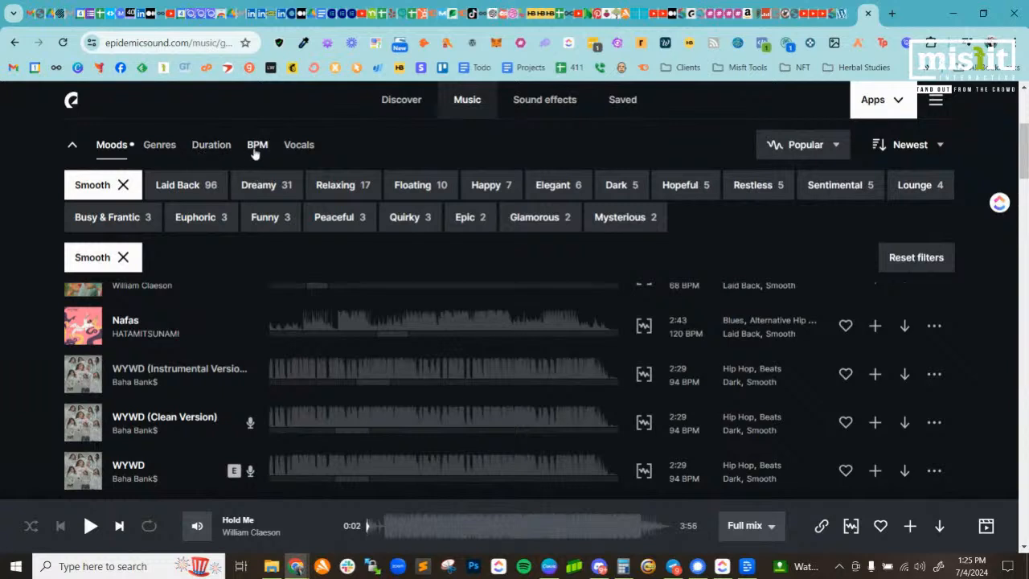
- Restrict the Hip Hop results to instrumentals only with the vocals filter
scroll(286, 153, up, 1)
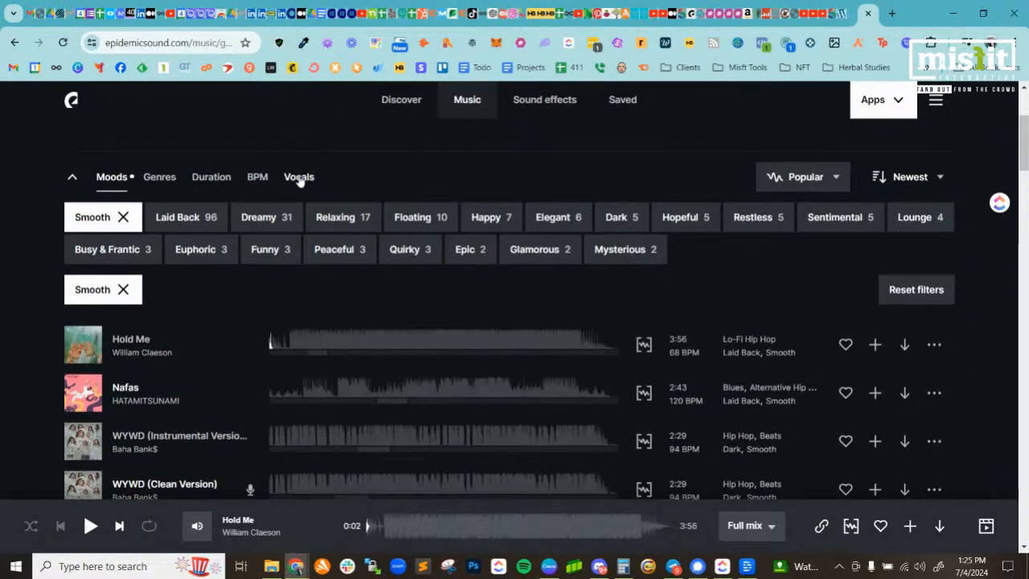
click(299, 177)
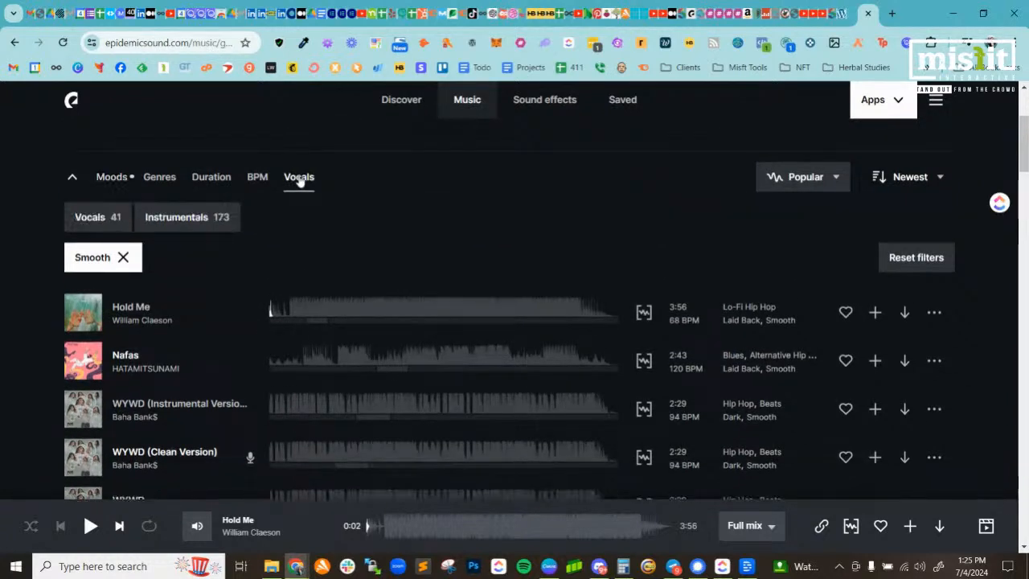
click(167, 223)
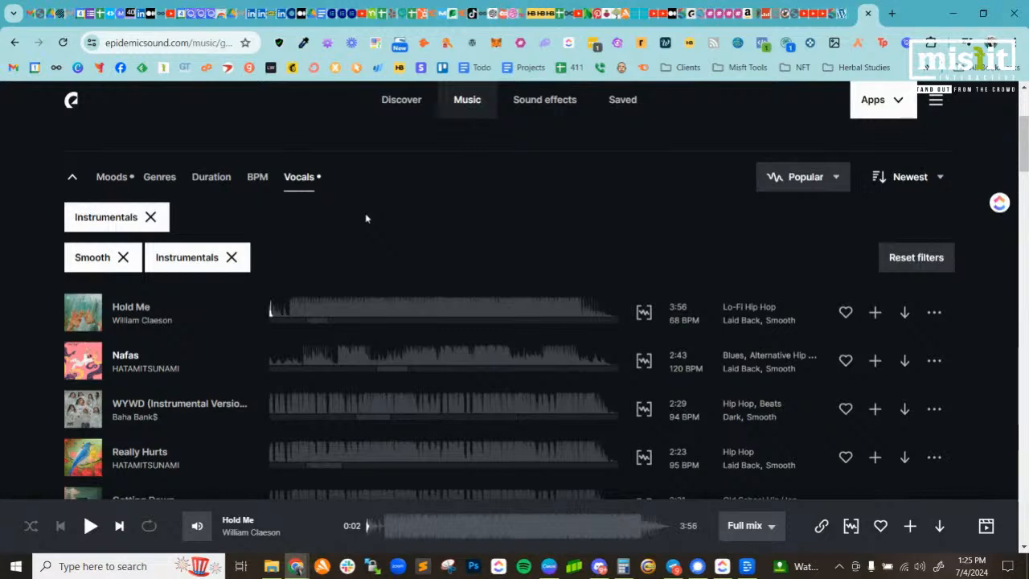
scroll(365, 218, down, 4)
scroll(366, 221, up, 5)
scroll(346, 348, down, 3)
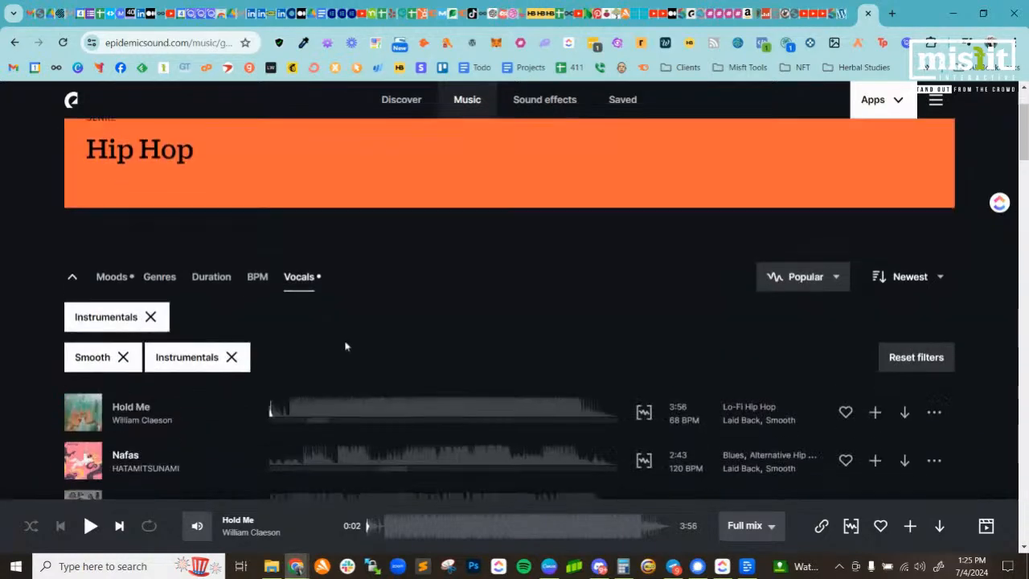
scroll(345, 347, up, 2)
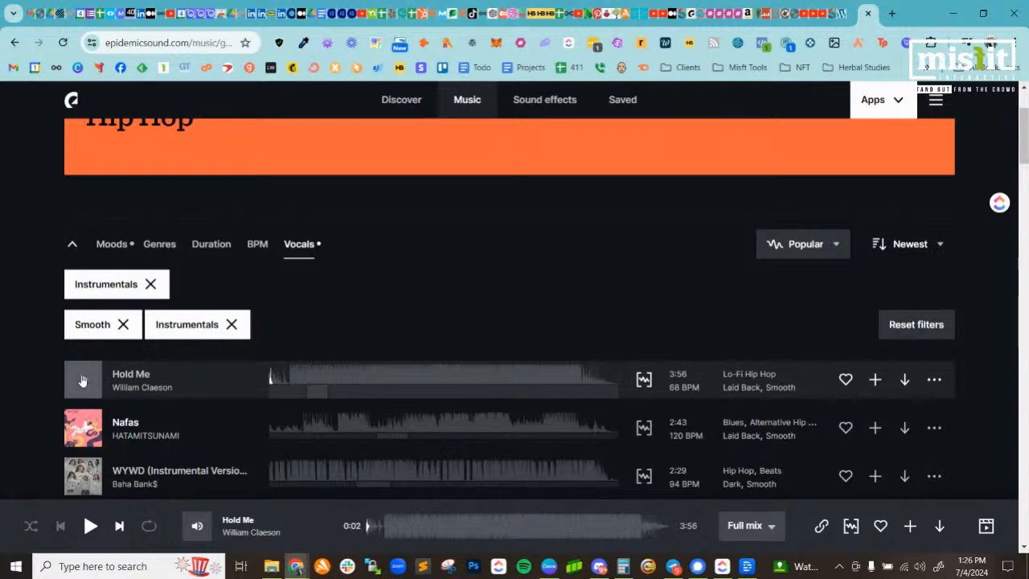
- Listen to Hold Me from its start and from about 0:24, and to the opening of Nafas
click(82, 380)
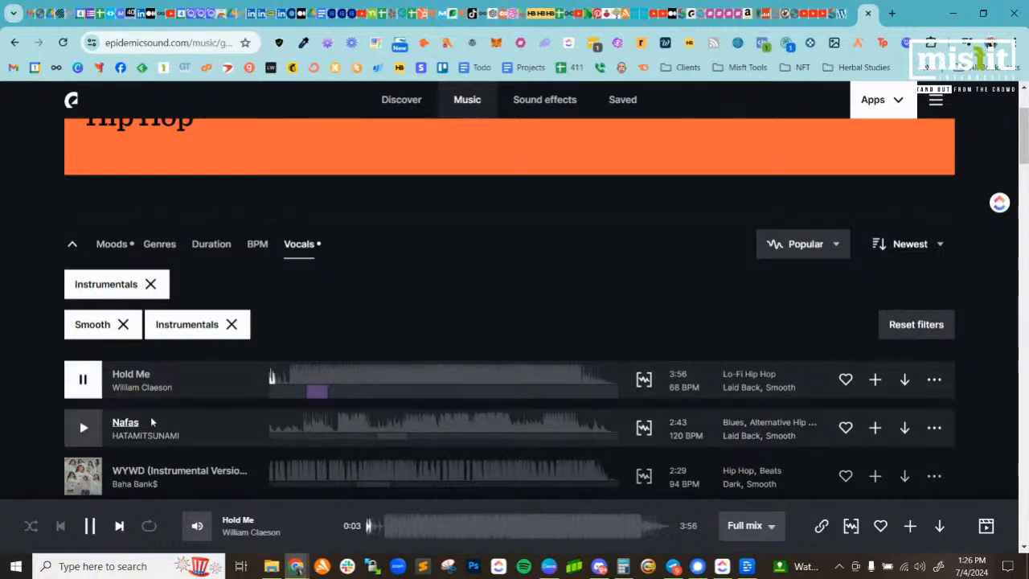
click(307, 378)
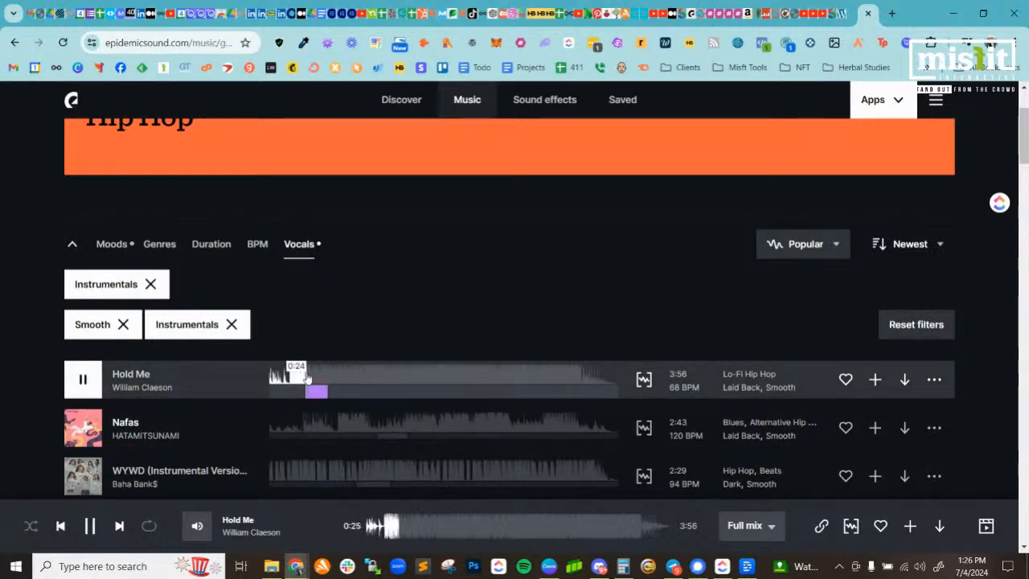
scroll(290, 370, down, 1)
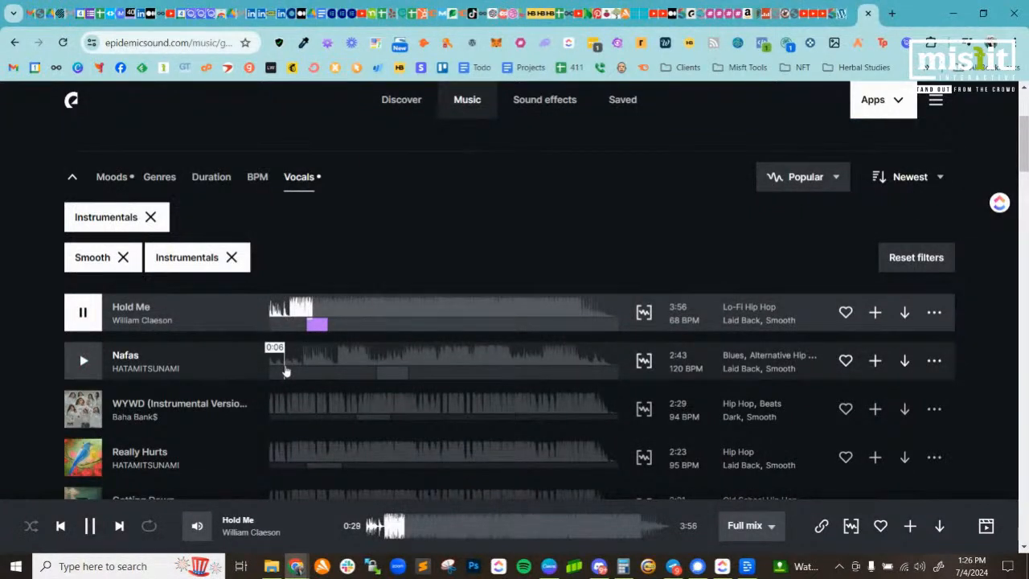
click(85, 315)
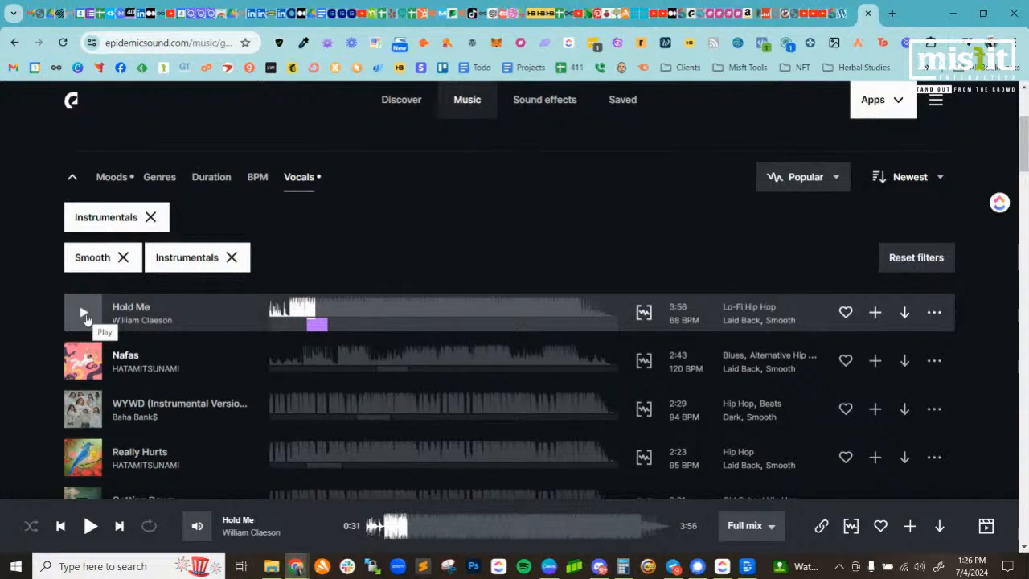
click(85, 361)
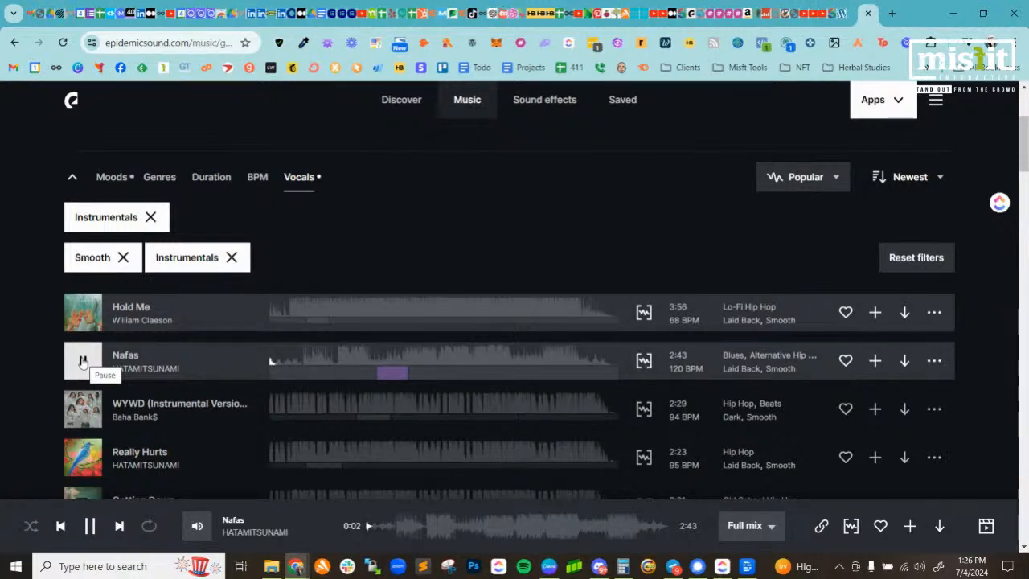
click(83, 362)
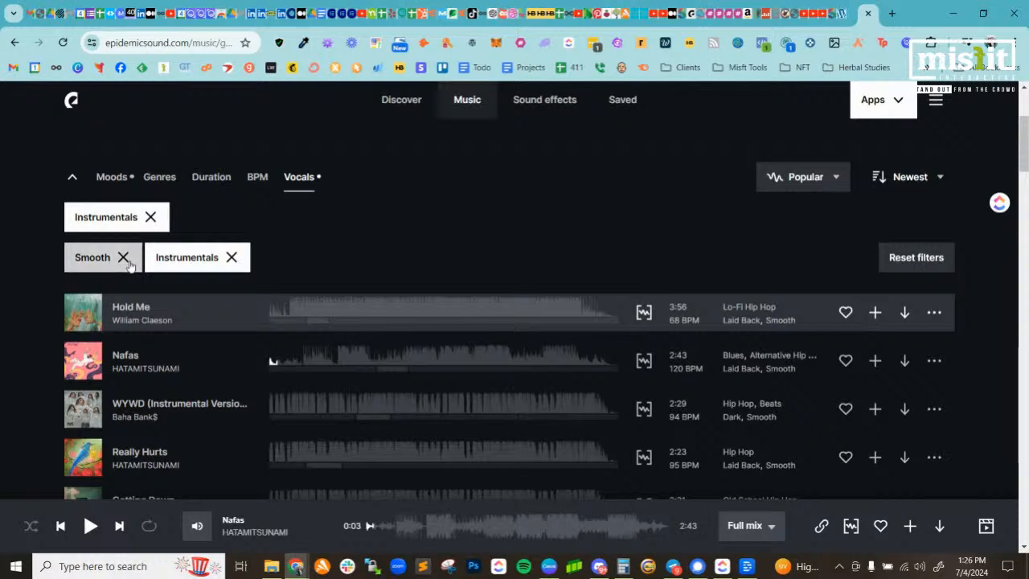
- Replace the Smooth mood filter with Hopeful for the instrumental Hip Hop tracks
click(123, 257)
scroll(270, 243, up, 3)
click(114, 378)
scroll(397, 285, down, 2)
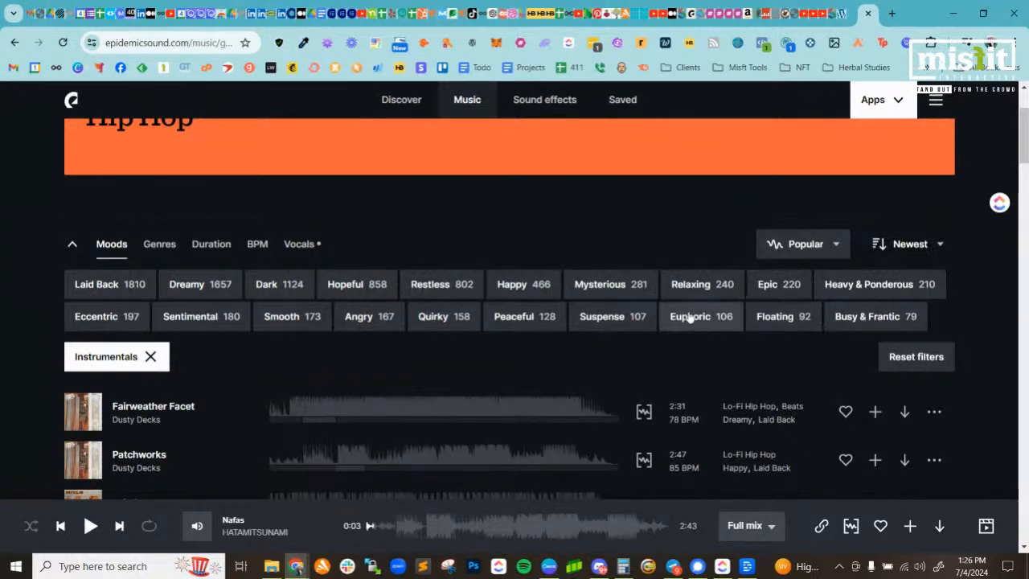
click(358, 287)
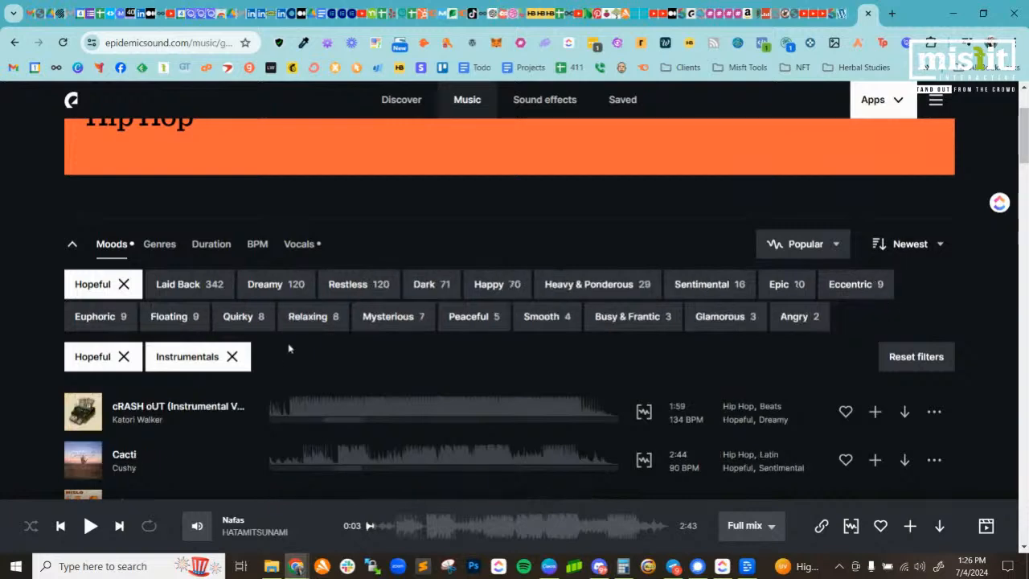
- Listen to the openings of cRASH oUT and Cacti in the Hopeful instrumental Hip Hop results
scroll(257, 352, down, 2)
scroll(226, 347, up, 1)
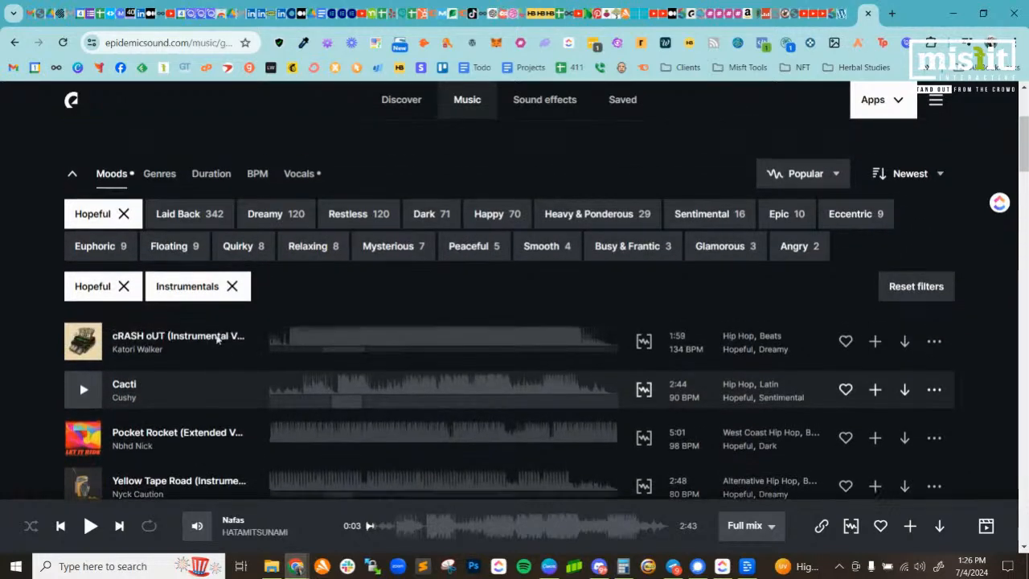
click(83, 344)
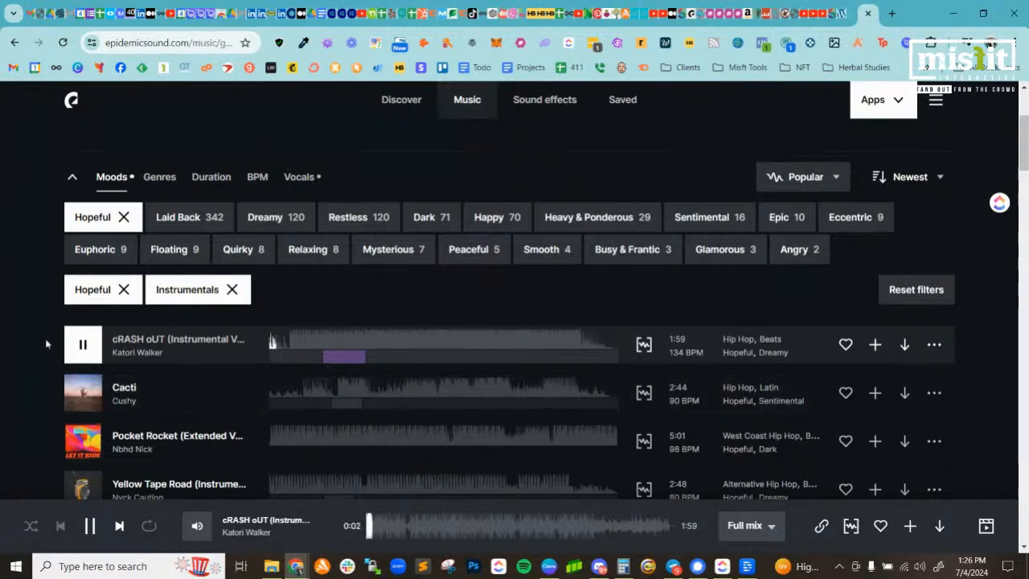
click(83, 346)
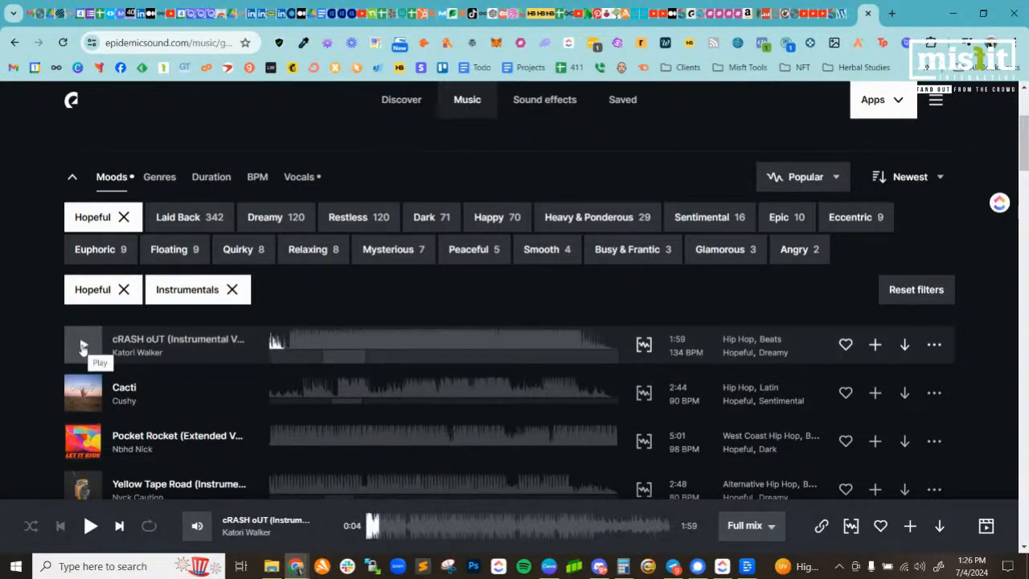
click(82, 400)
scroll(38, 385, down, 3)
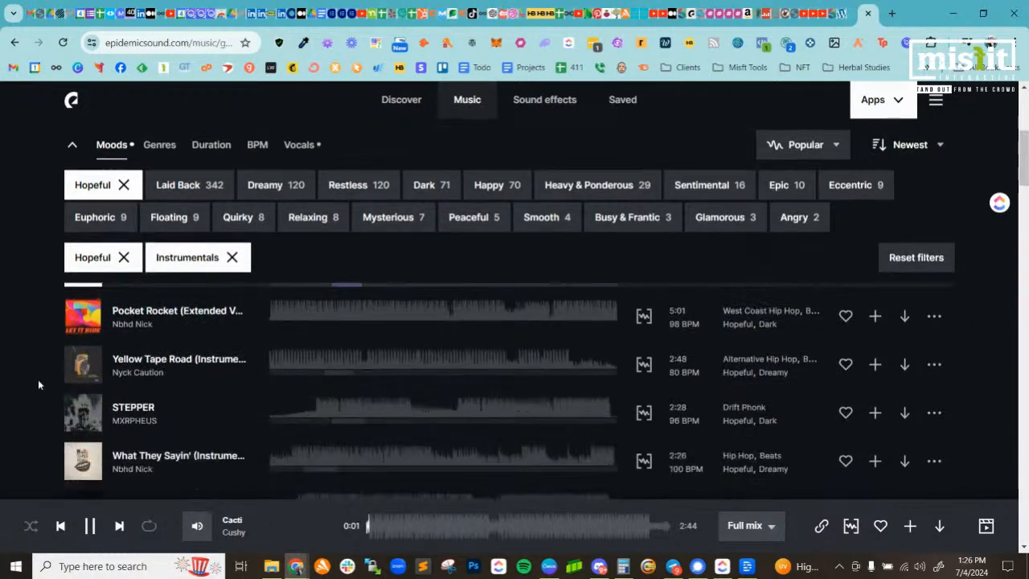
scroll(38, 385, up, 1)
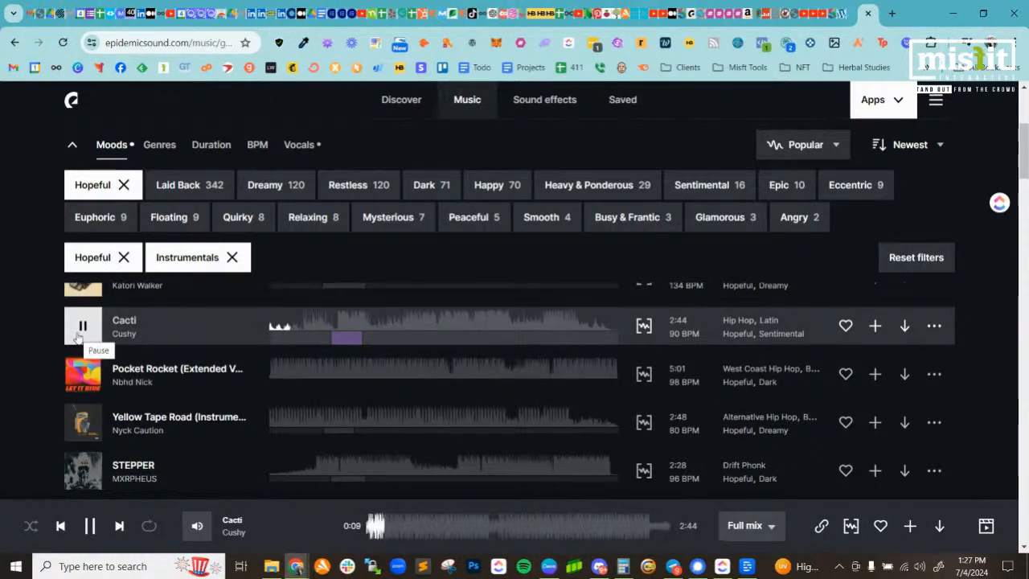
click(80, 331)
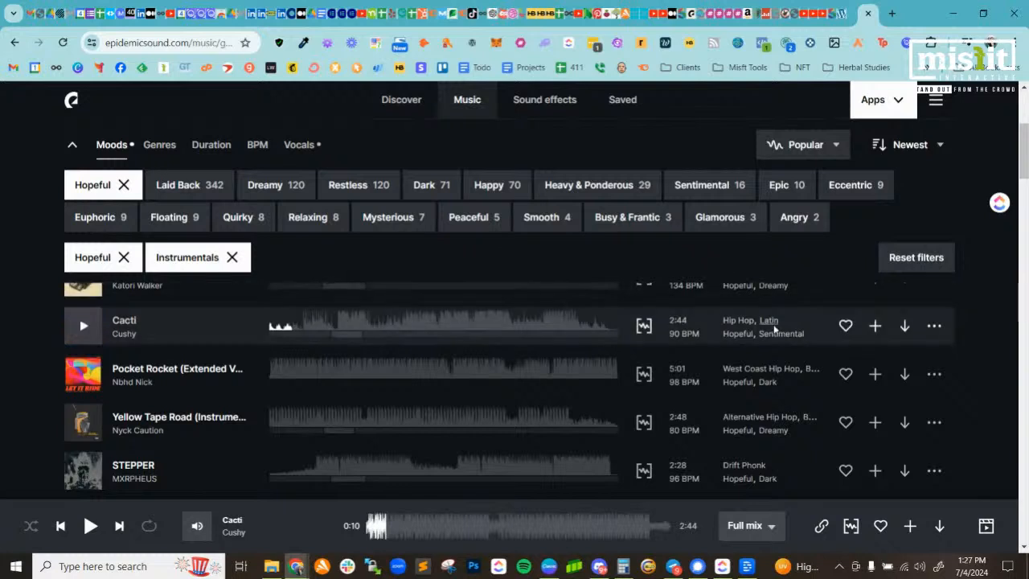
- Preview Pocket Rocket (Extended Version) (Instrumental Version) and download the full track as a full-mix MP3
click(82, 376)
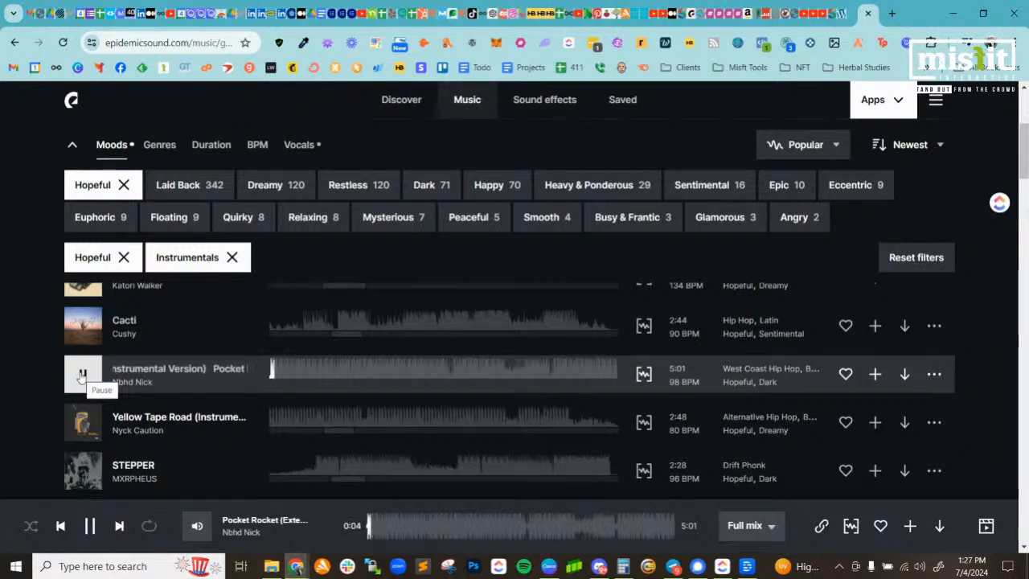
click(81, 375)
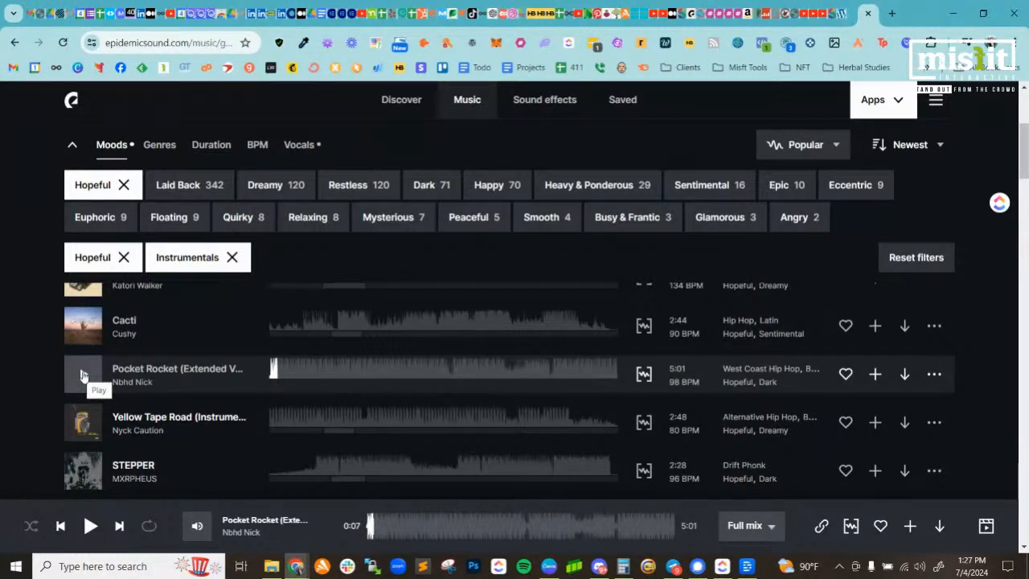
click(81, 374)
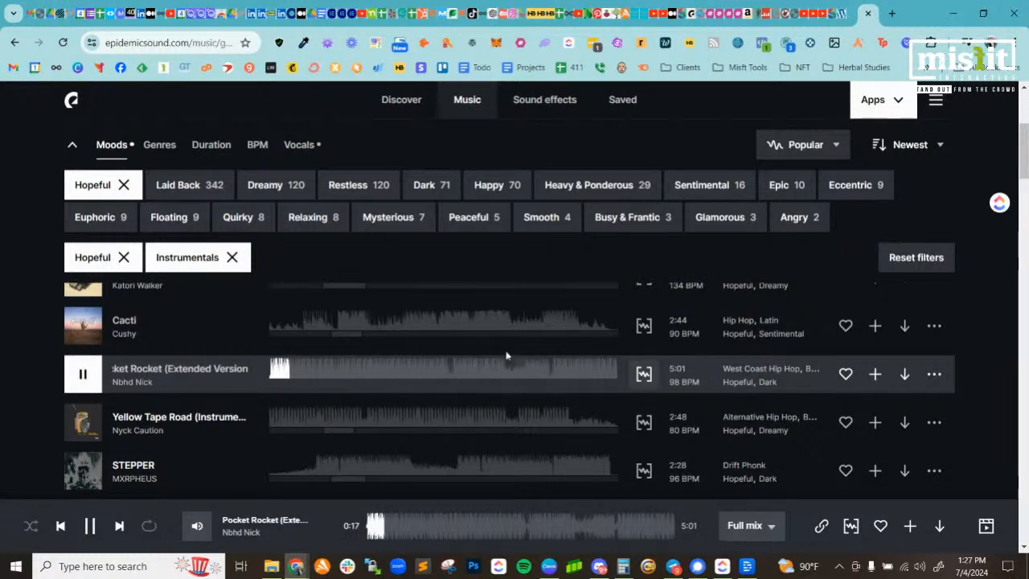
click(77, 374)
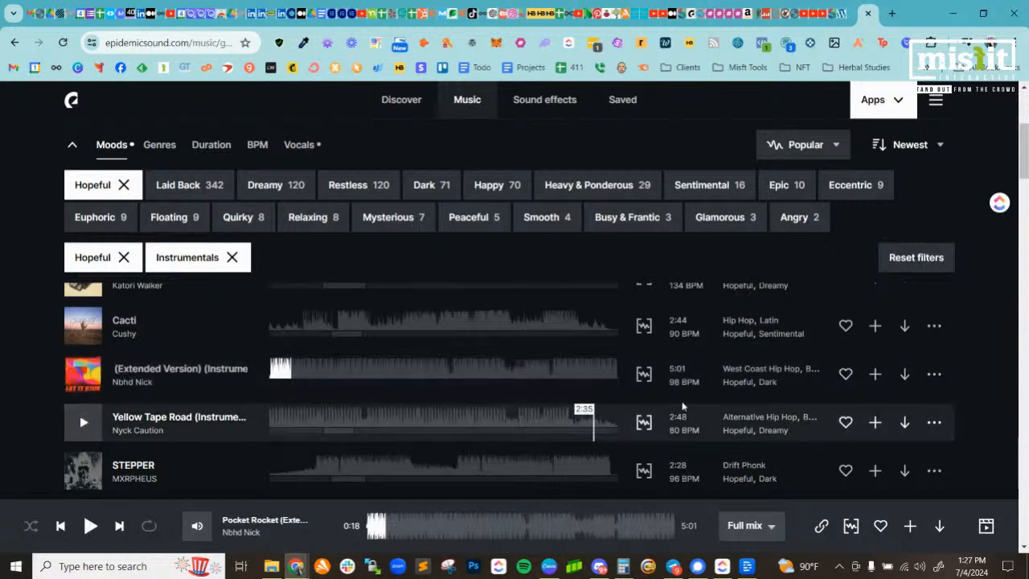
click(905, 375)
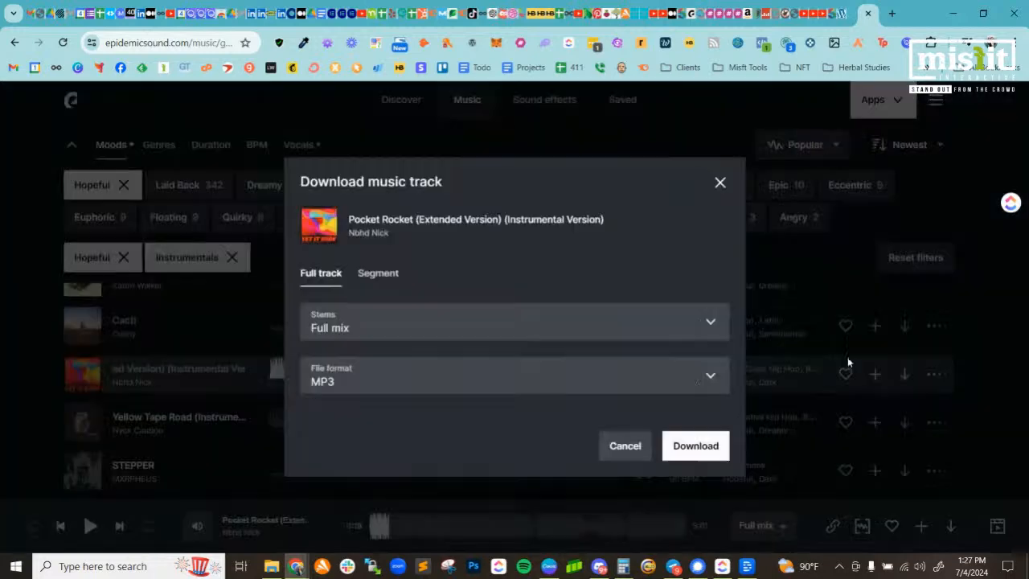
click(692, 445)
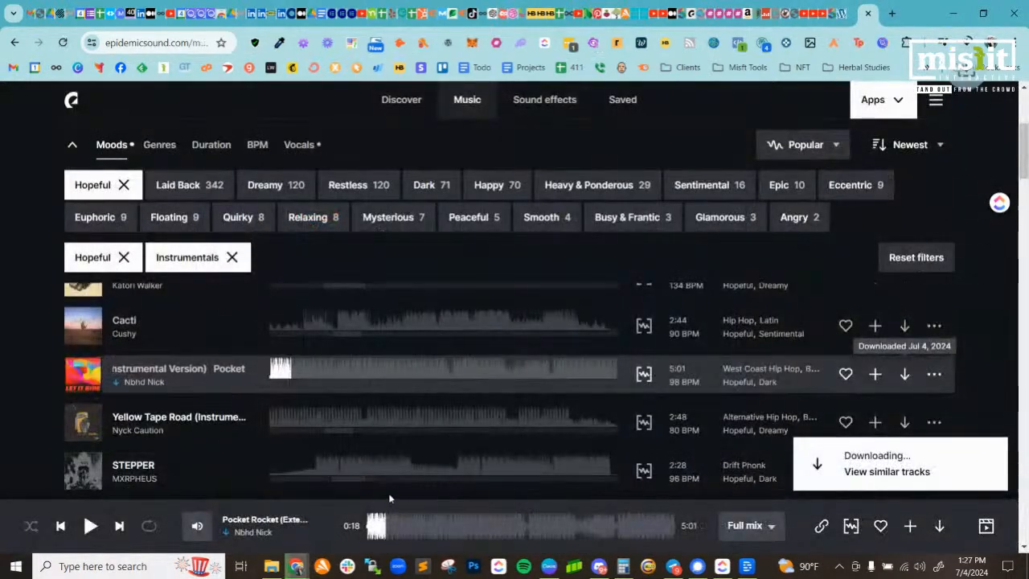
- Preview Yellow Tape Road (Instrumental Version) and download the full track as a full-mix MP3
scroll(91, 426, down, 1)
scroll(91, 426, down, 1)
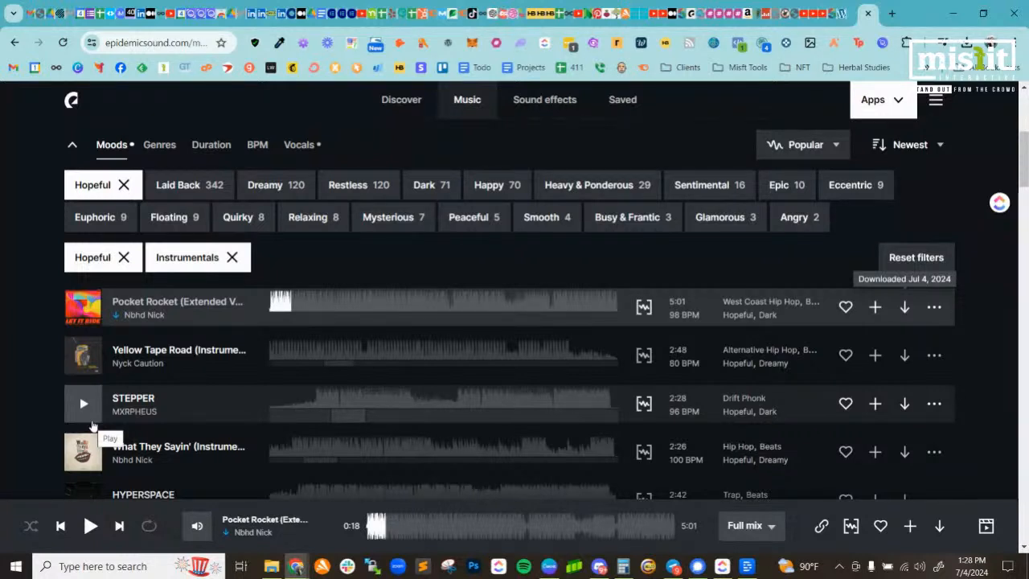
click(83, 355)
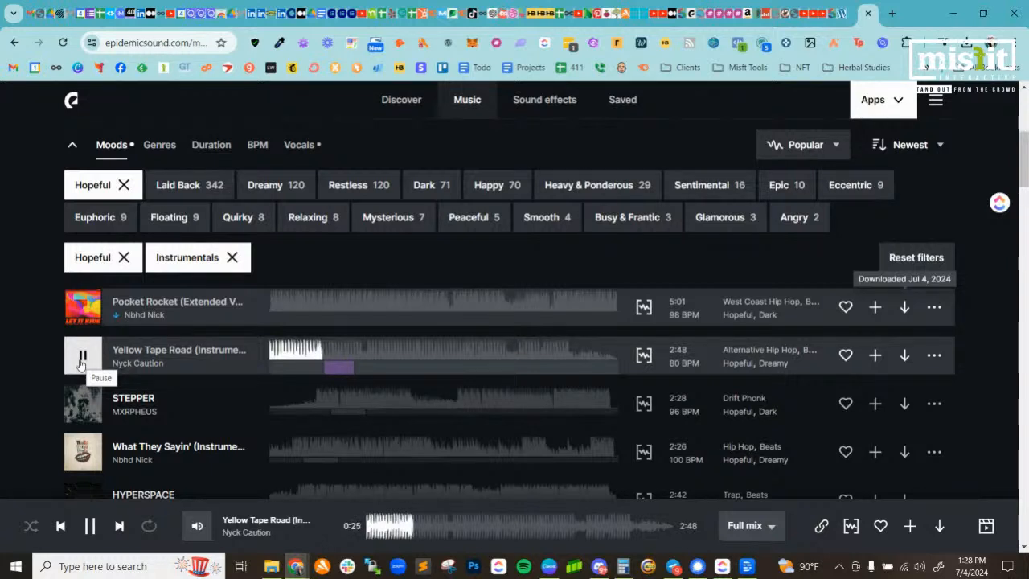
click(82, 363)
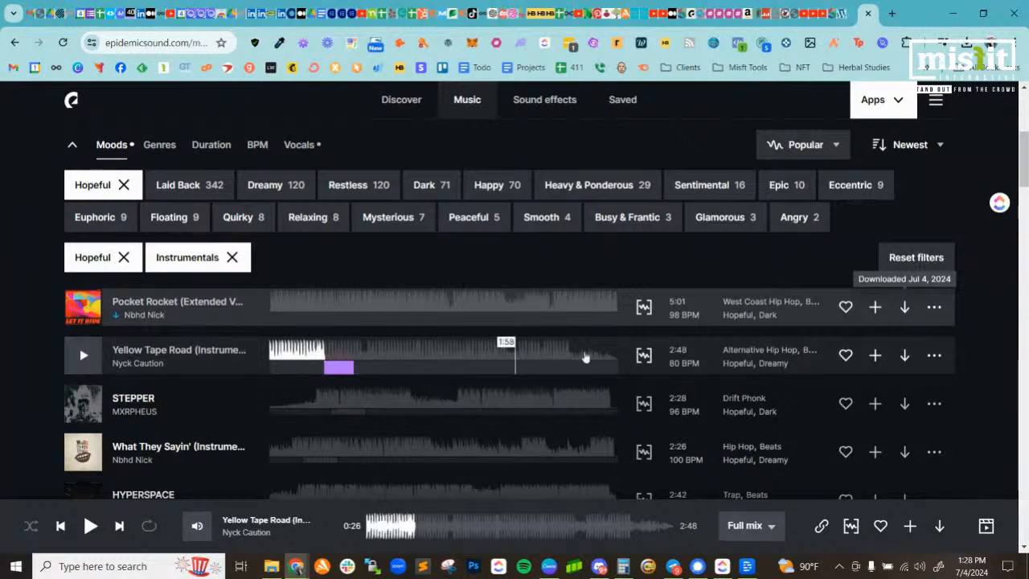
click(905, 355)
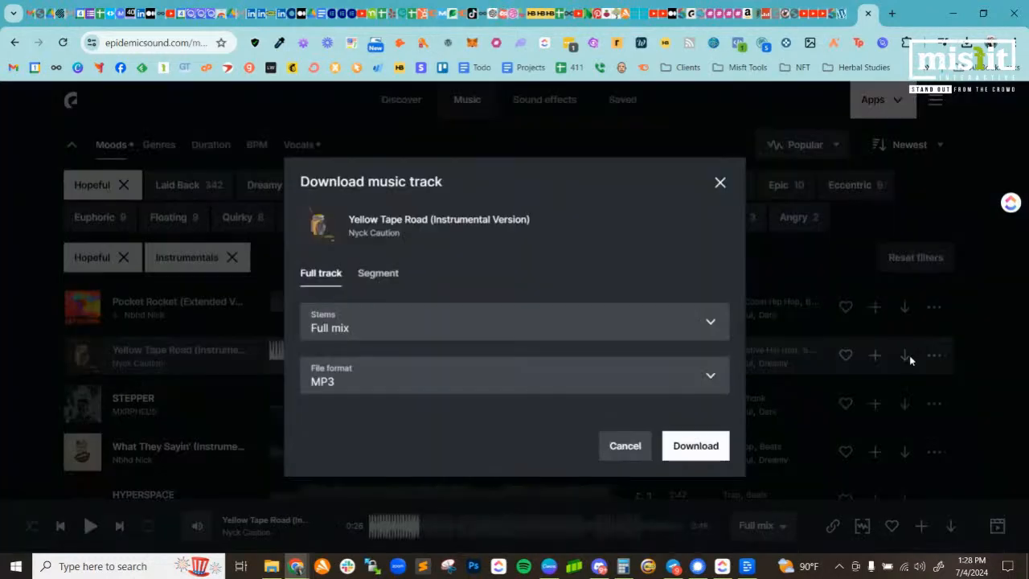
click(691, 448)
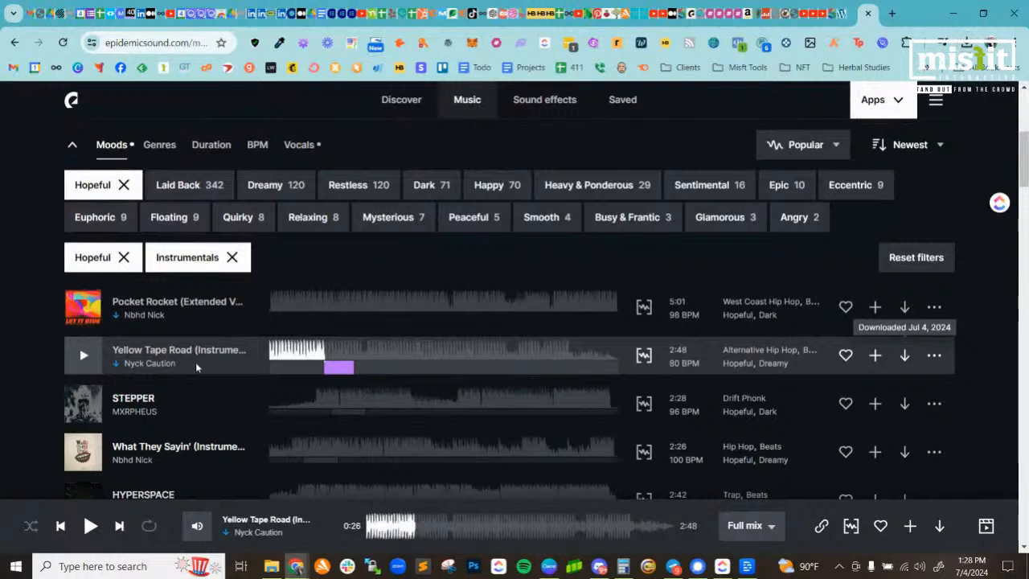
- Switch to the CETI Static Graphics design in Canva and upload the Pocket Rocket and Yellow Tape Road tracks from the Downloads folder
click(549, 566)
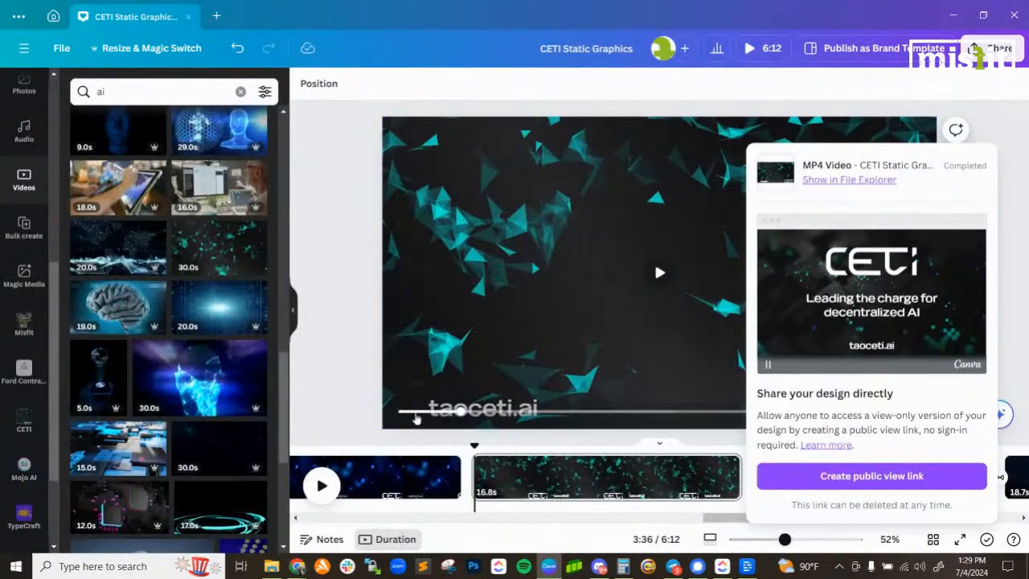
click(272, 565)
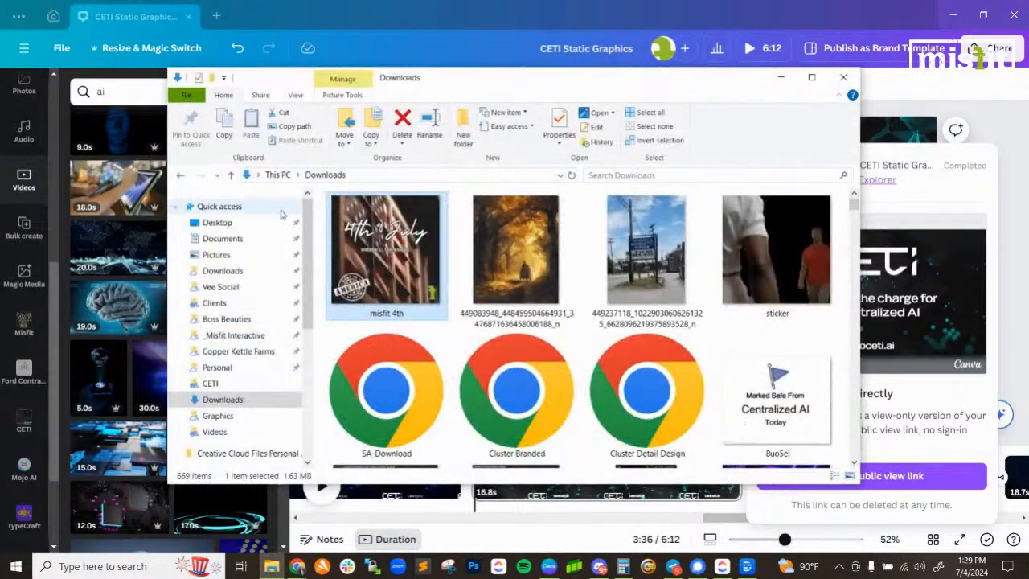
click(655, 260)
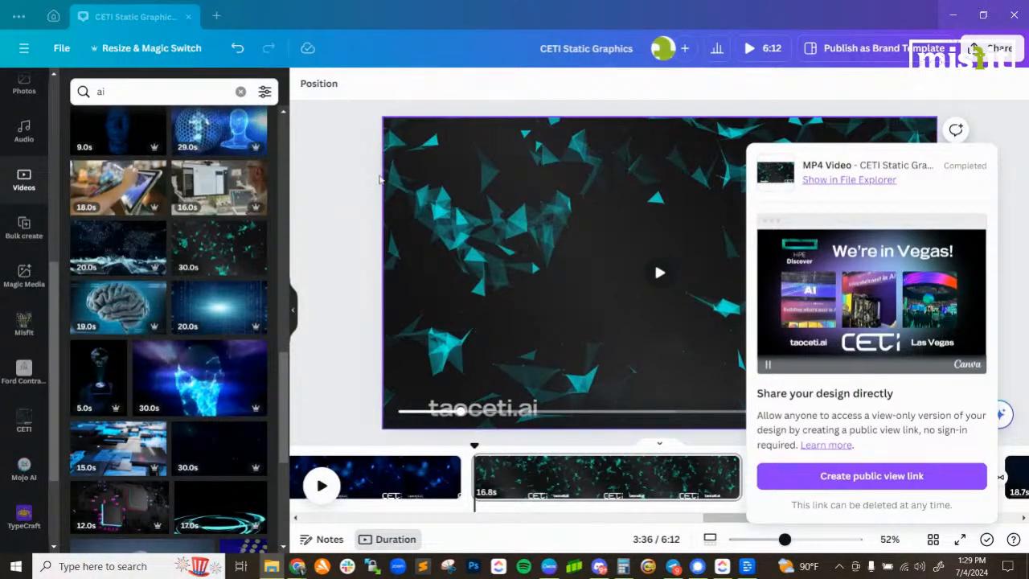
click(362, 176)
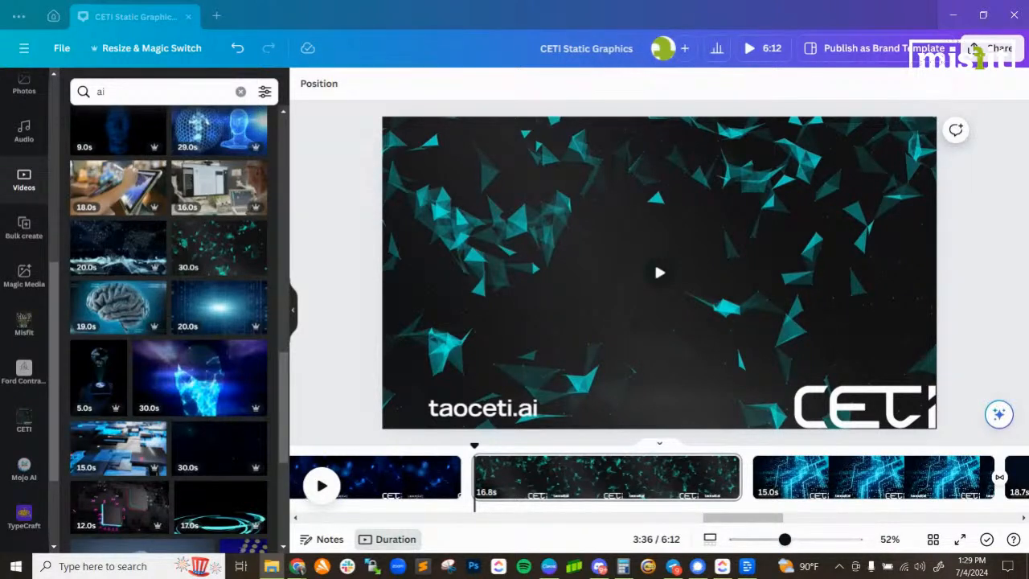
drag(1, 233, 190, 230)
drag(521, 206, 225, 265)
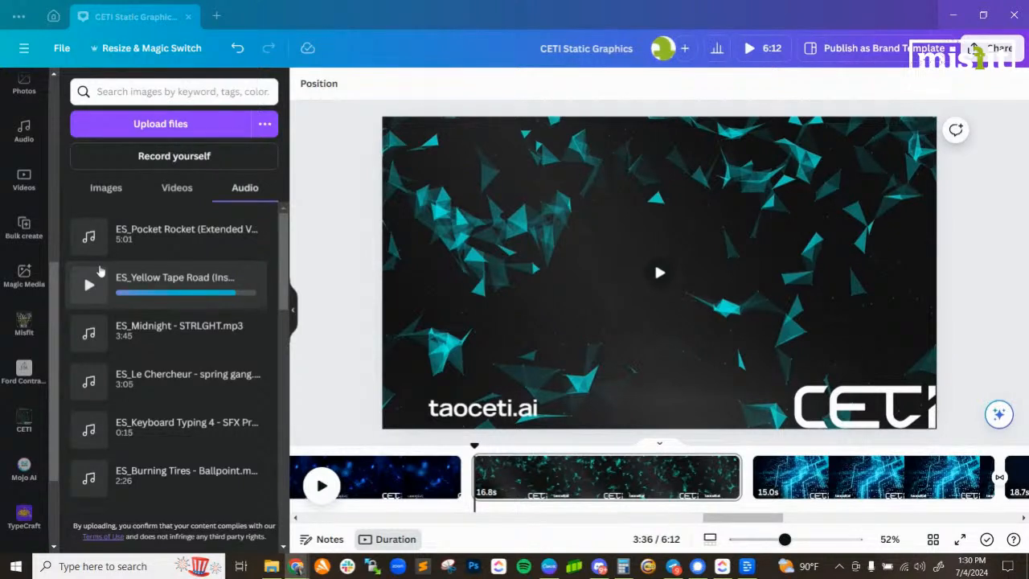
- Add Yellow Tape Road under the 16.8-second teal particle page and trim its end to the end of the 9.7-second CETI logo page
drag(740, 517, 900, 517)
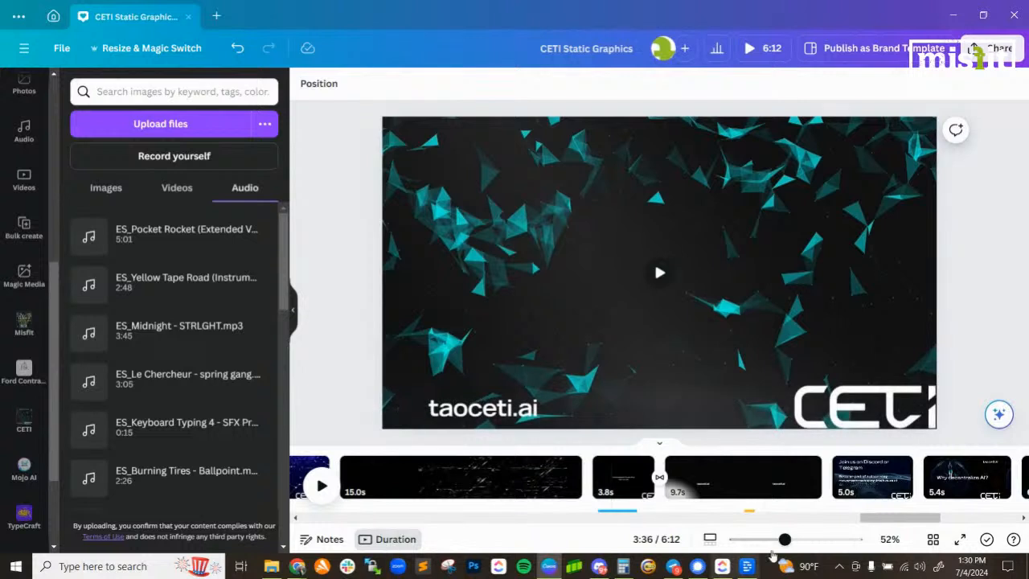
drag(877, 520, 726, 531)
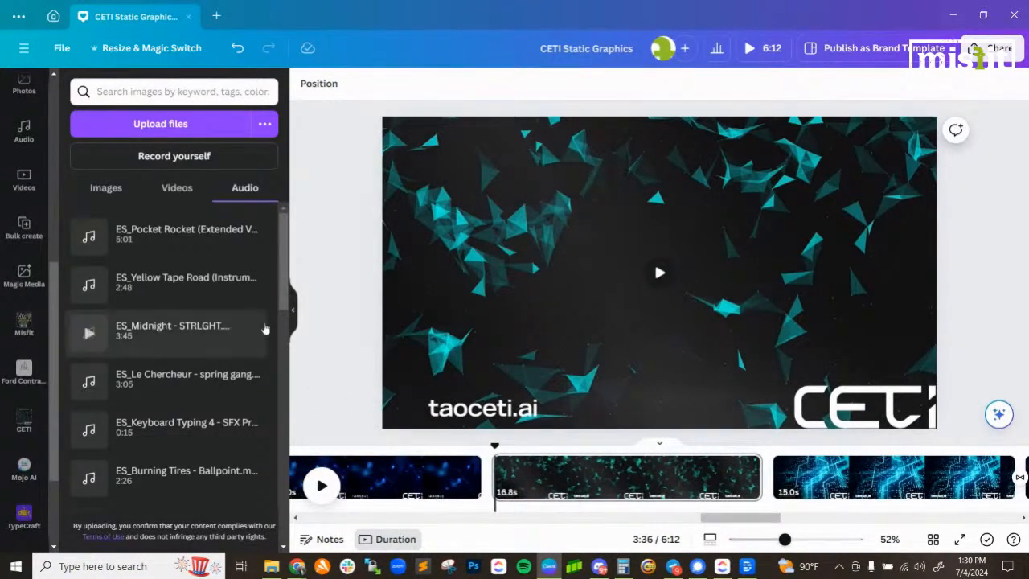
click(138, 288)
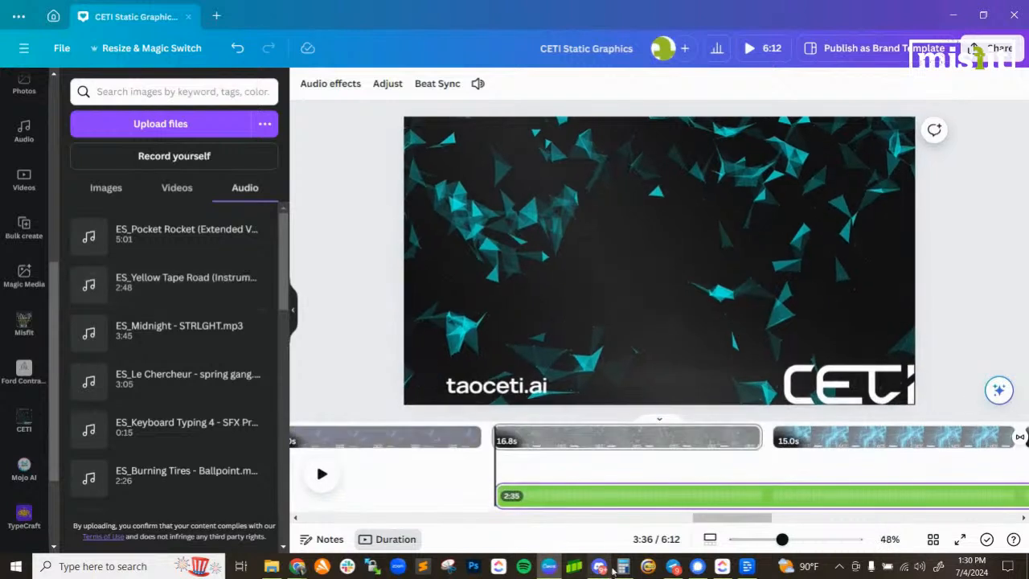
drag(715, 518, 976, 520)
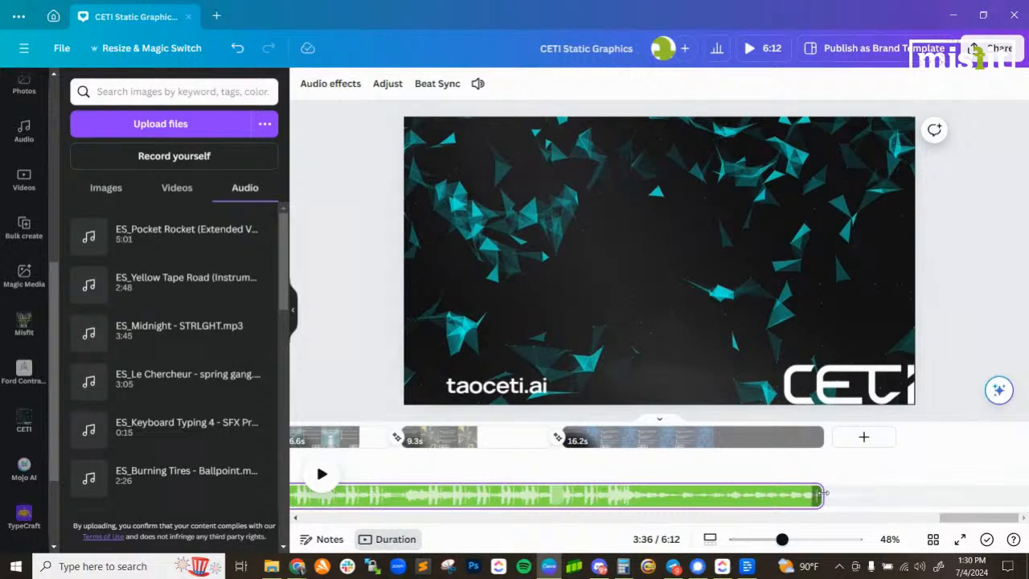
drag(790, 497, 892, 496)
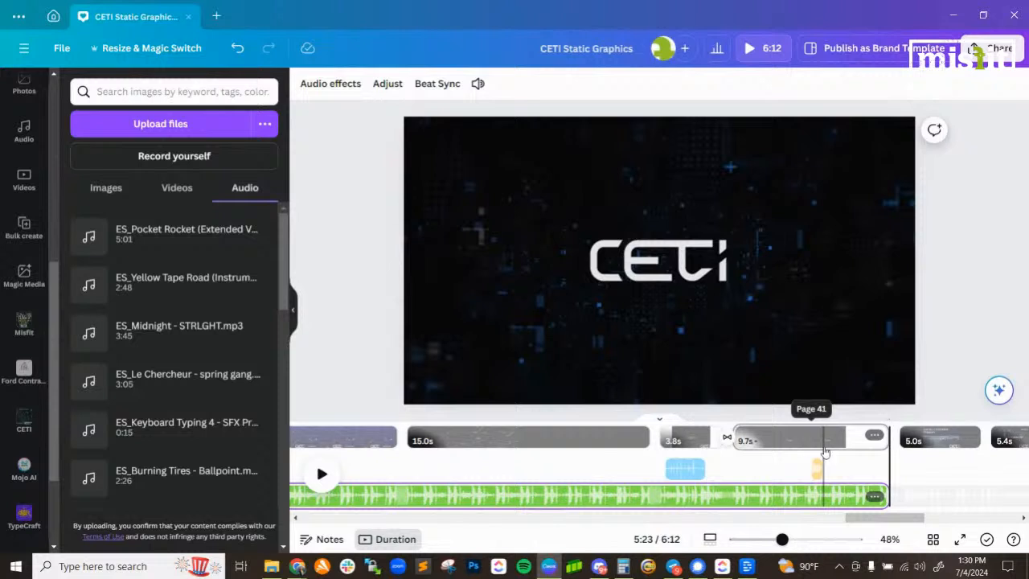
- Give the Yellow Tape Road audio clip a 1.0-second fade out
right_click(848, 492)
click(884, 400)
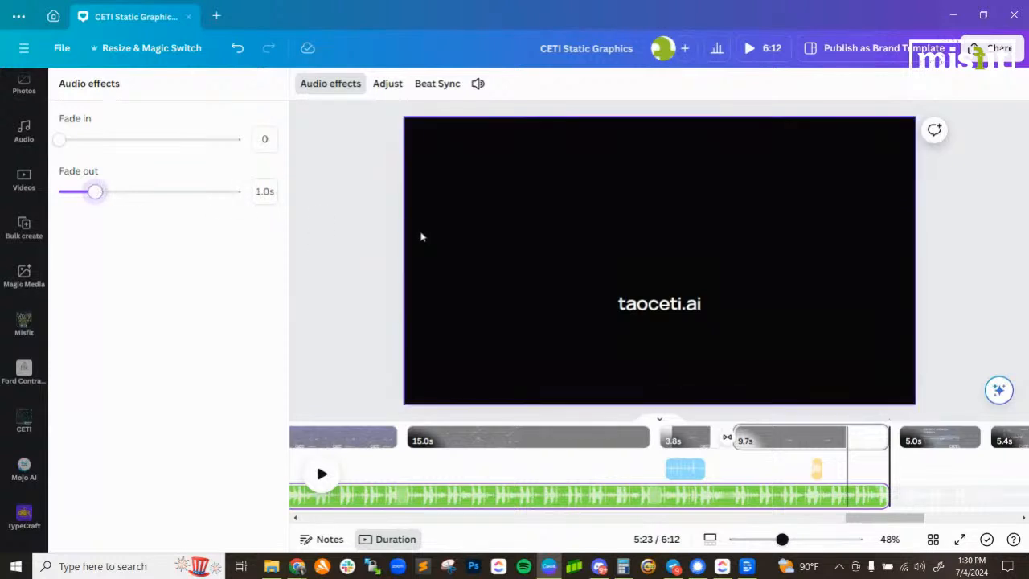
click(356, 225)
- Play back the end of the 9.7-second CETI logo page to check the music's fade out
click(850, 436)
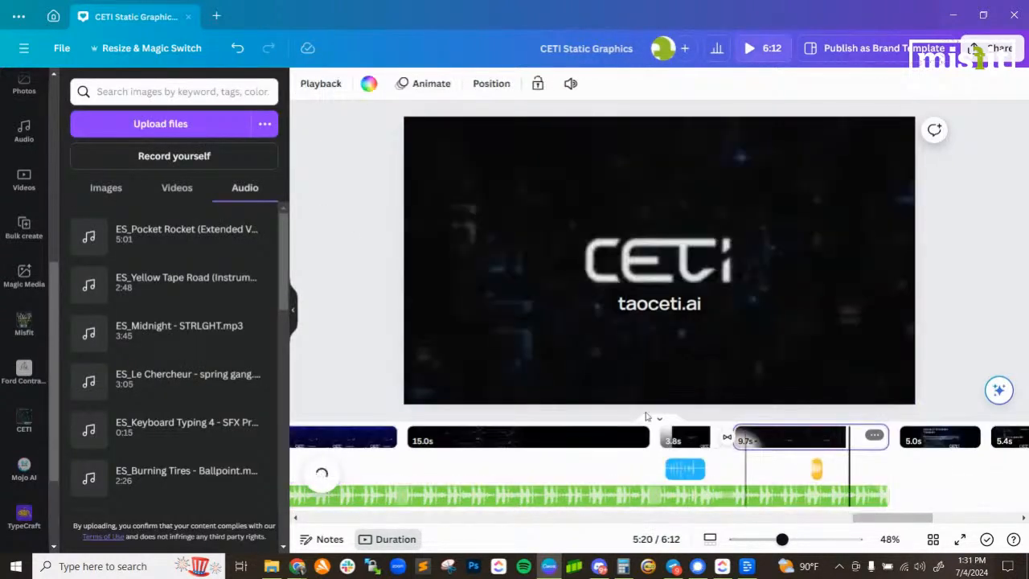
click(322, 475)
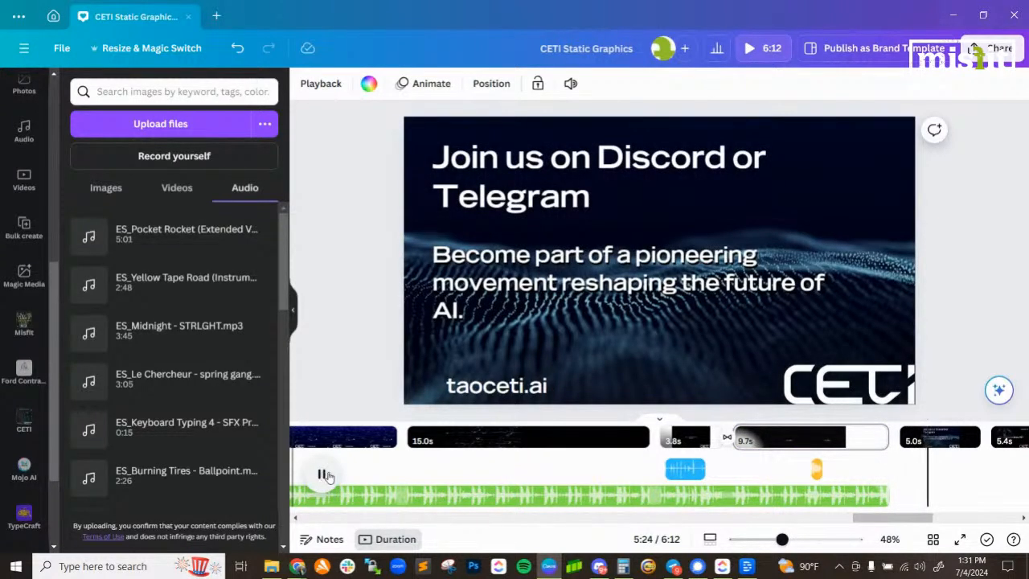
click(322, 475)
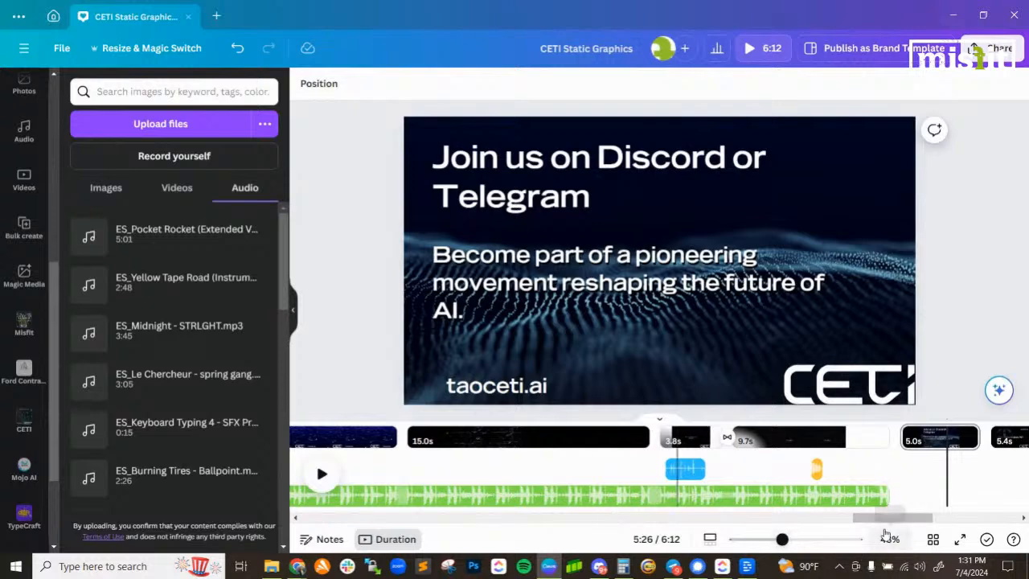
- Play back from the end of the 15.0-second page through the Discover the Future of AI page into the CETI logo page
mouse_move(880, 518)
mouse_down()
mouse_move(816, 531)
mouse_move(876, 517)
mouse_up()
click(663, 435)
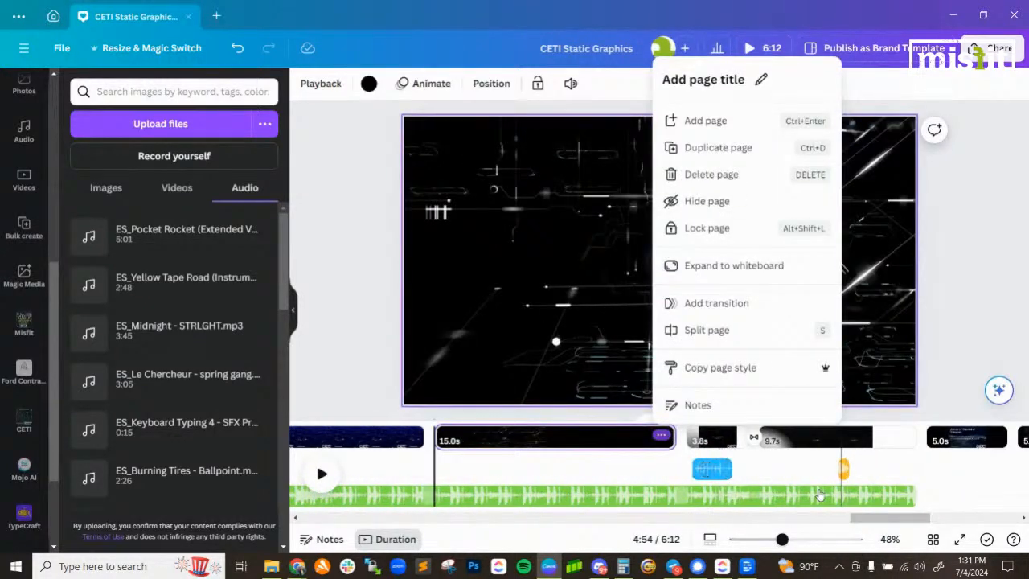
click(629, 452)
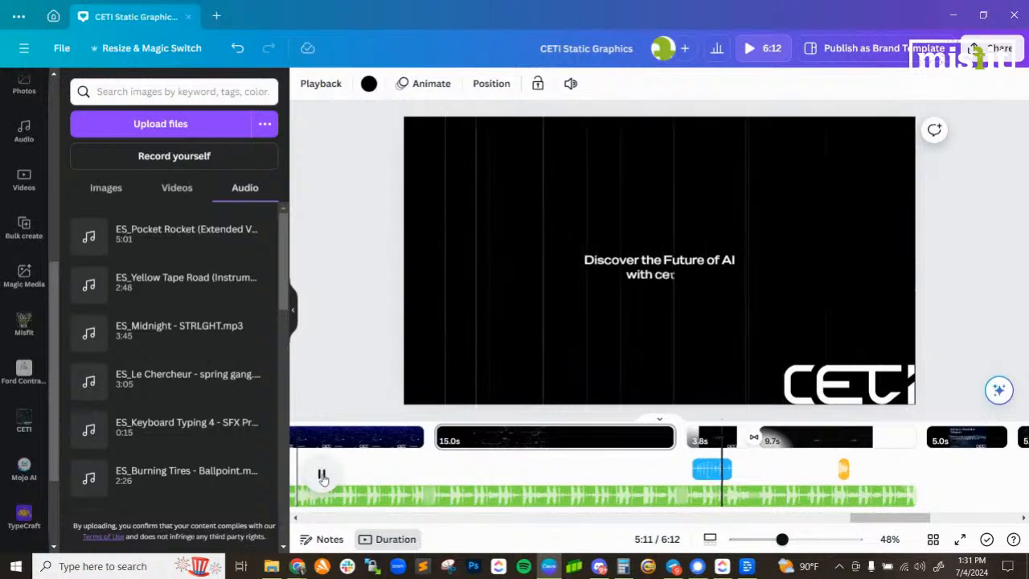
click(321, 475)
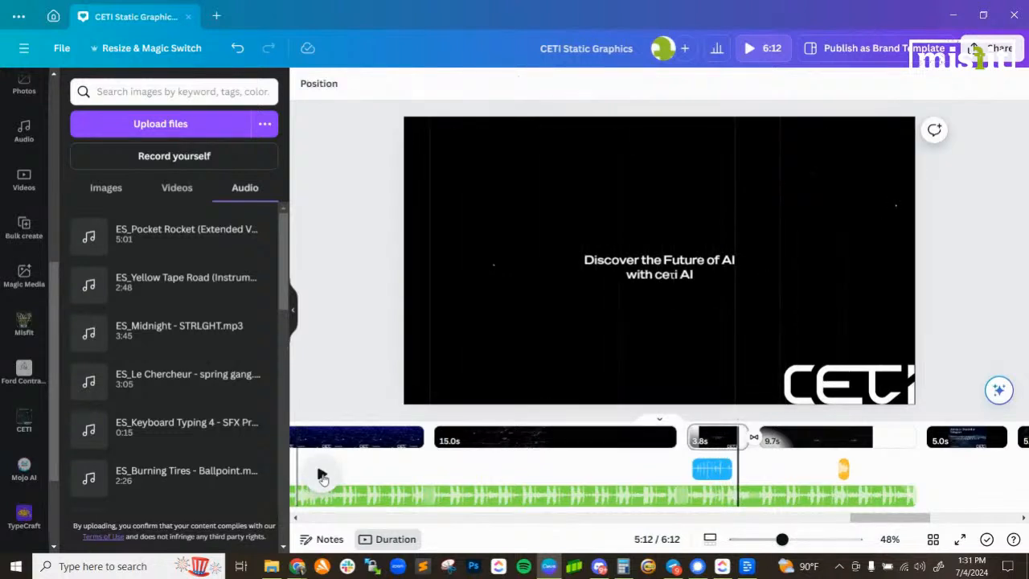
click(322, 476)
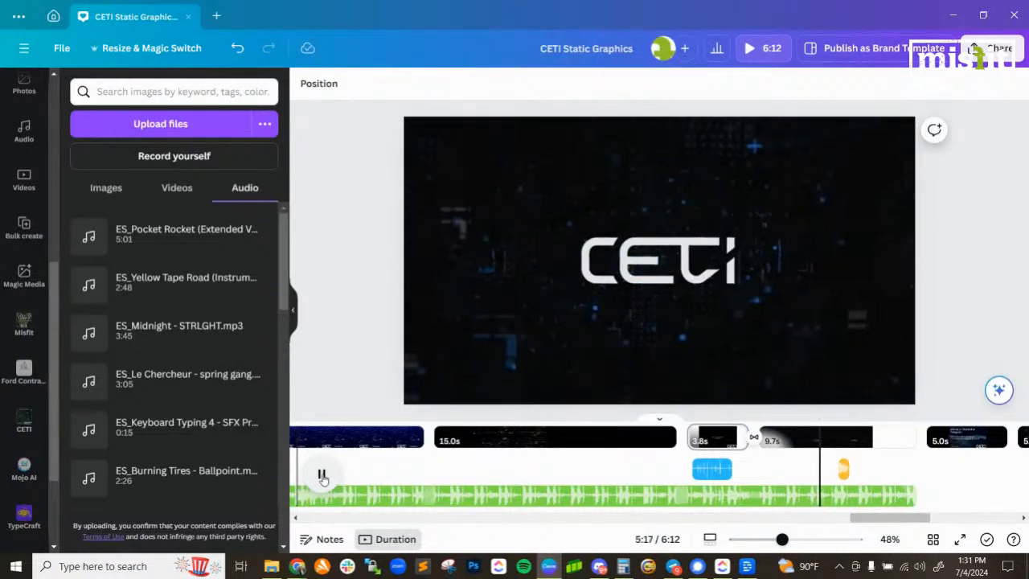
- Stop the playback and lower the Yellow Tape Road music clip's volume to 13
click(322, 476)
click(385, 510)
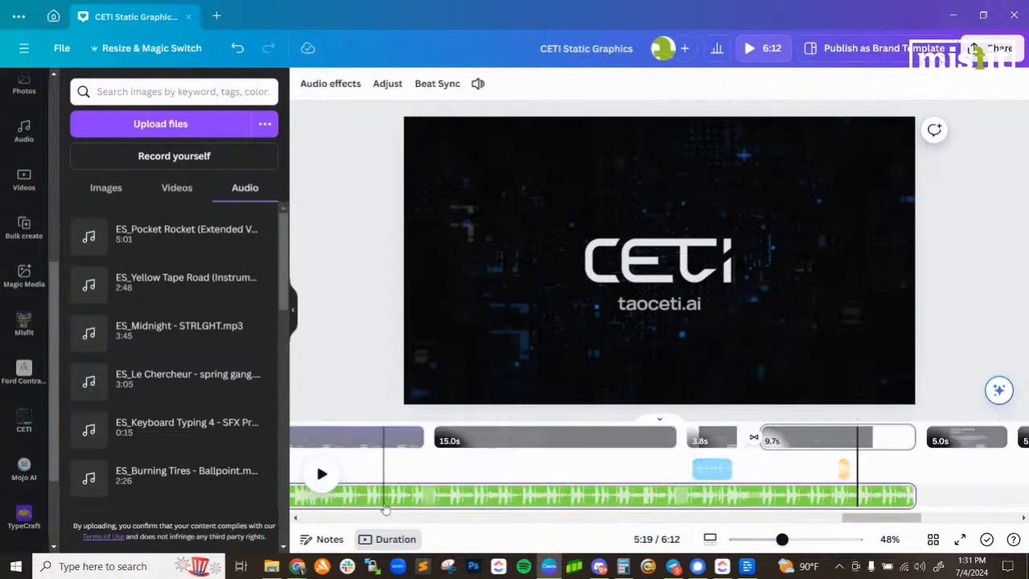
click(477, 82)
drag(523, 164, 486, 164)
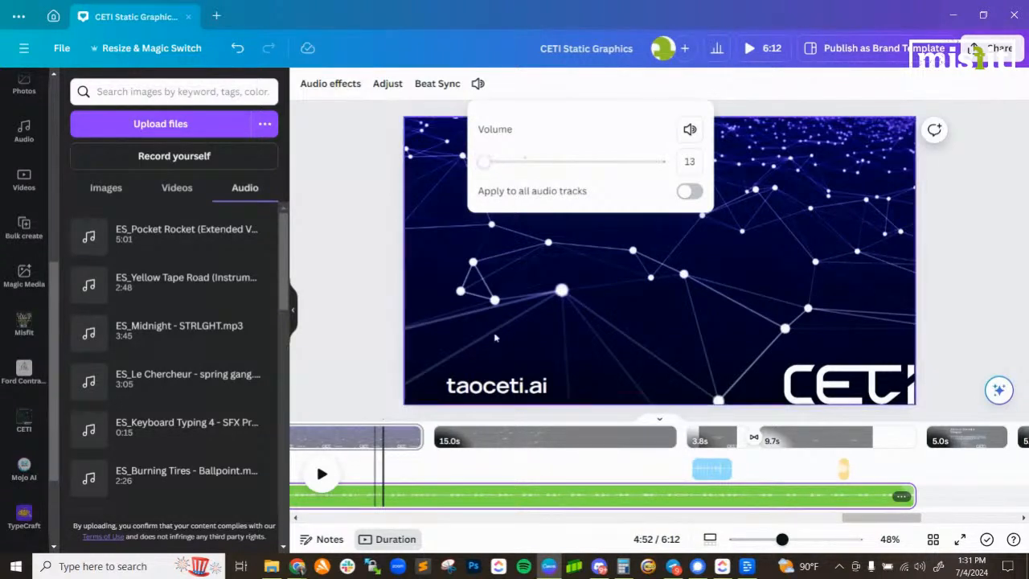
click(660, 434)
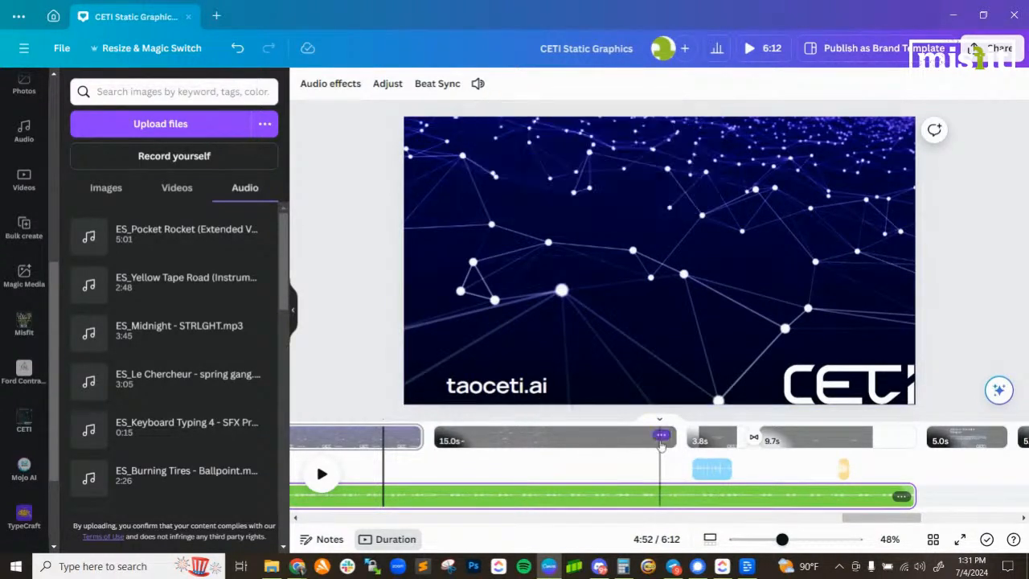
- Play back from late in the 15.0-second page into the 9.7-second CETI logo page to check the music level
click(322, 474)
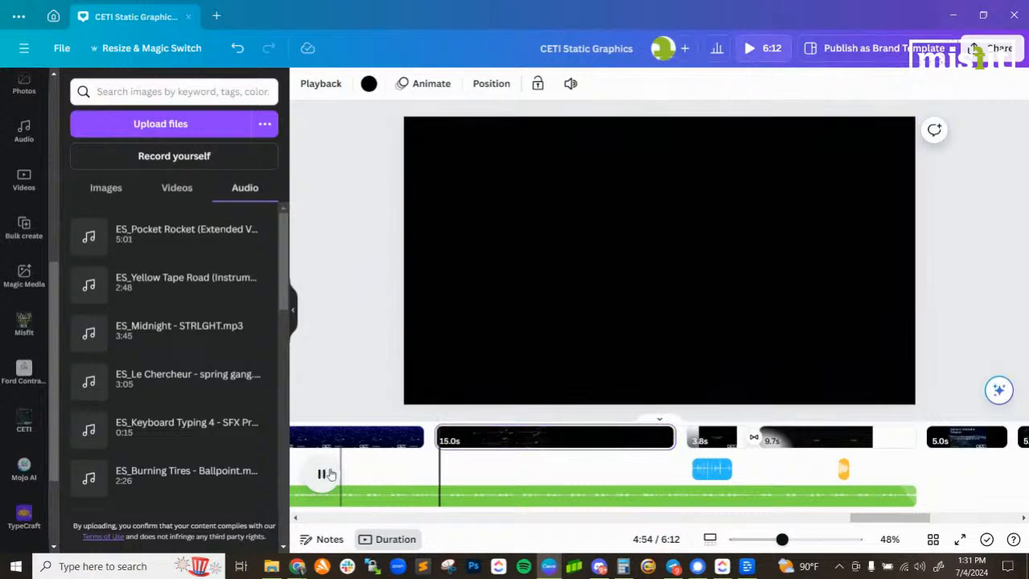
click(331, 475)
click(617, 440)
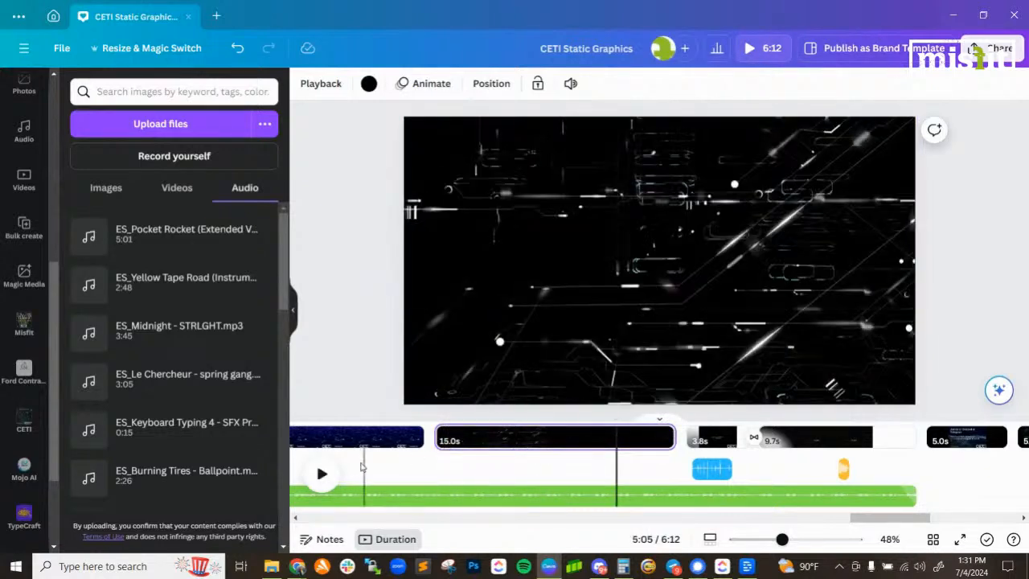
click(333, 473)
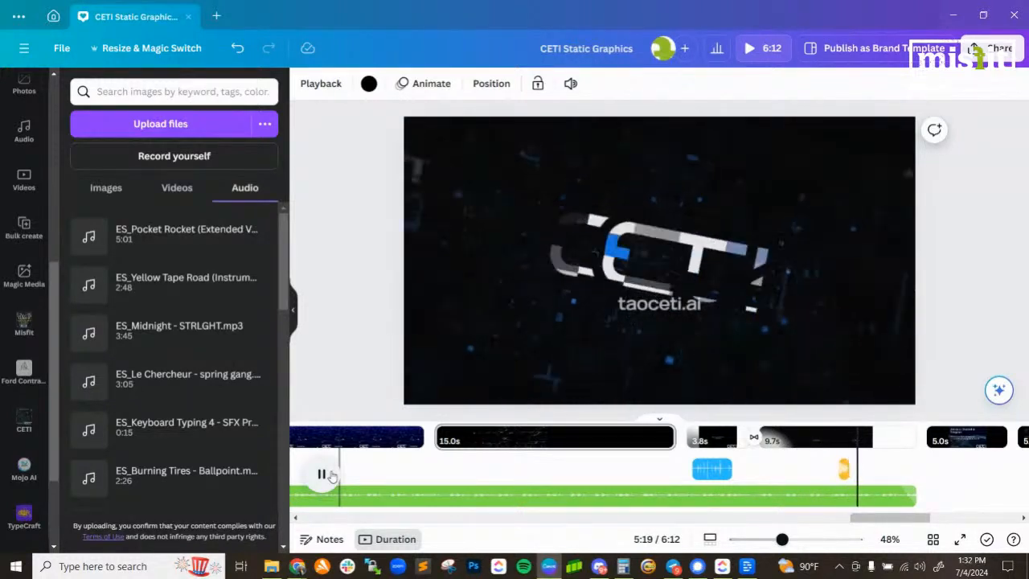
click(328, 475)
- Download pages 34–41 of the design as an MP4 video
click(990, 49)
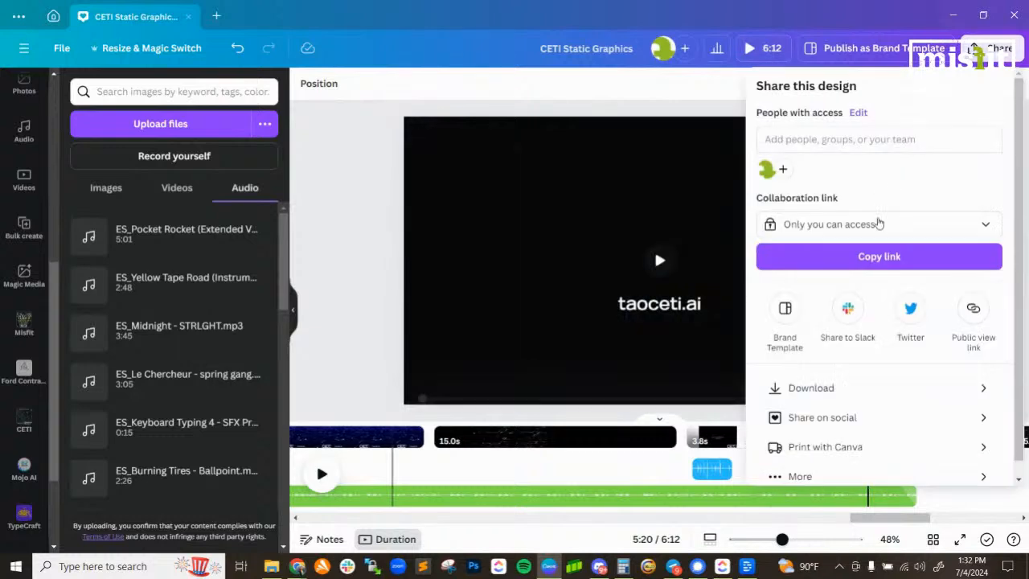
click(825, 389)
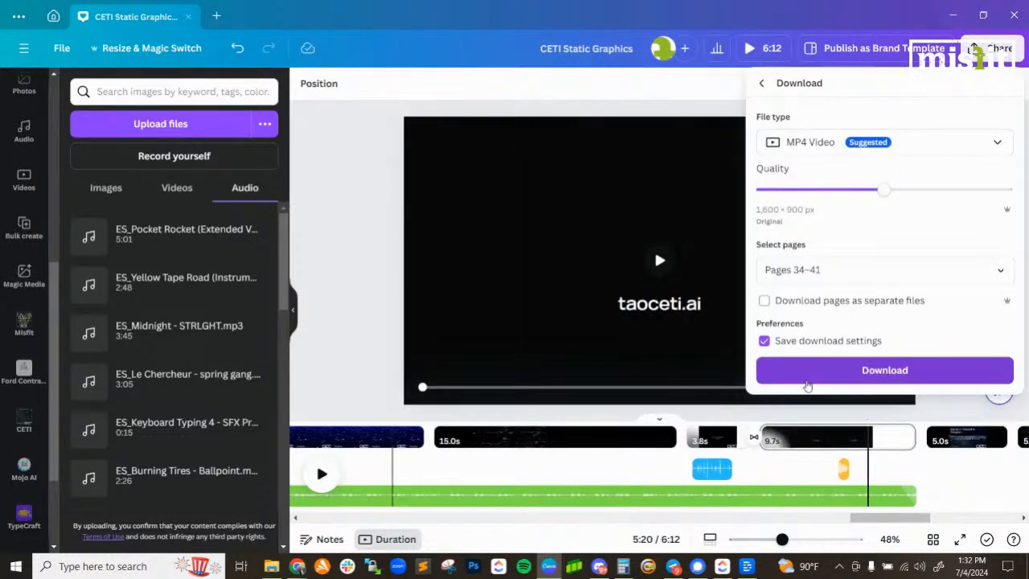
click(795, 373)
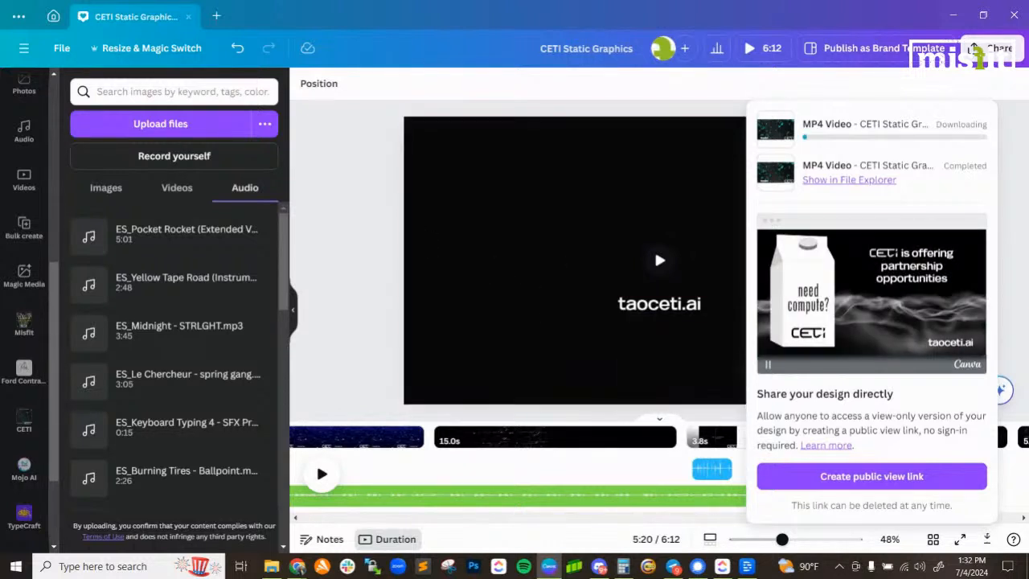
- Switch to Descript and delete the Coinmerge AMA DePin.mp4 background layer and its file from the project
click(747, 566)
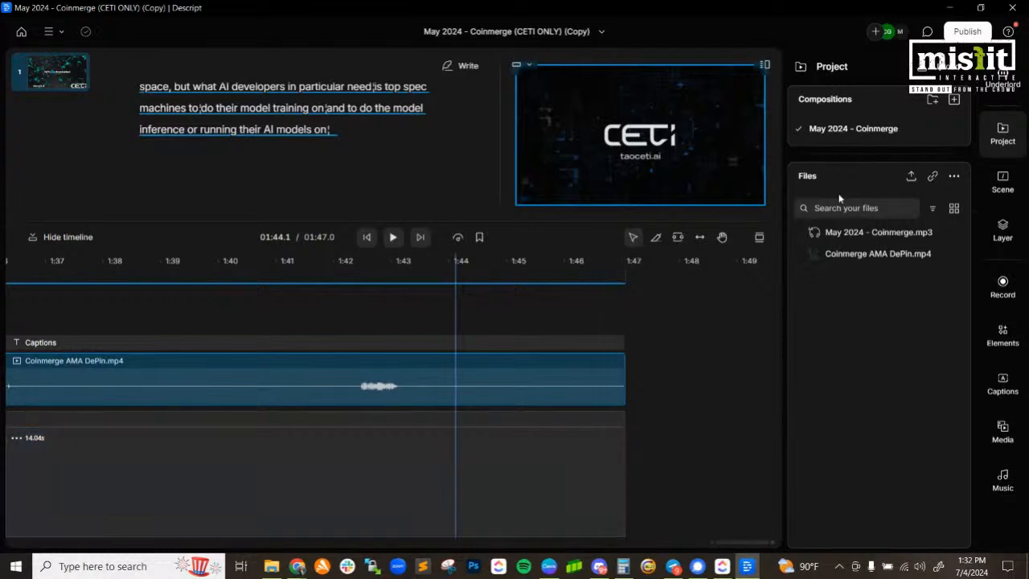
click(701, 82)
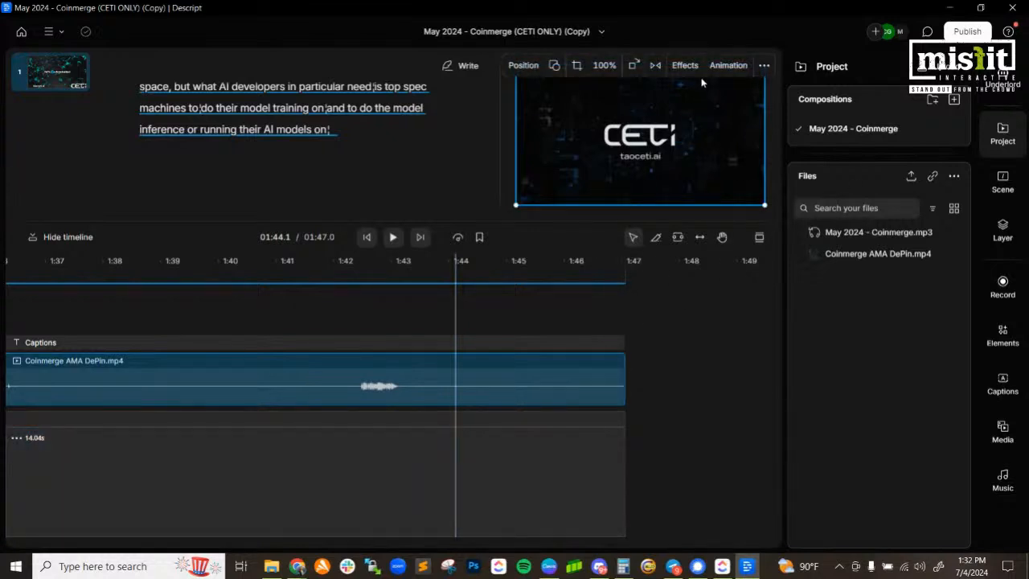
key(Delete)
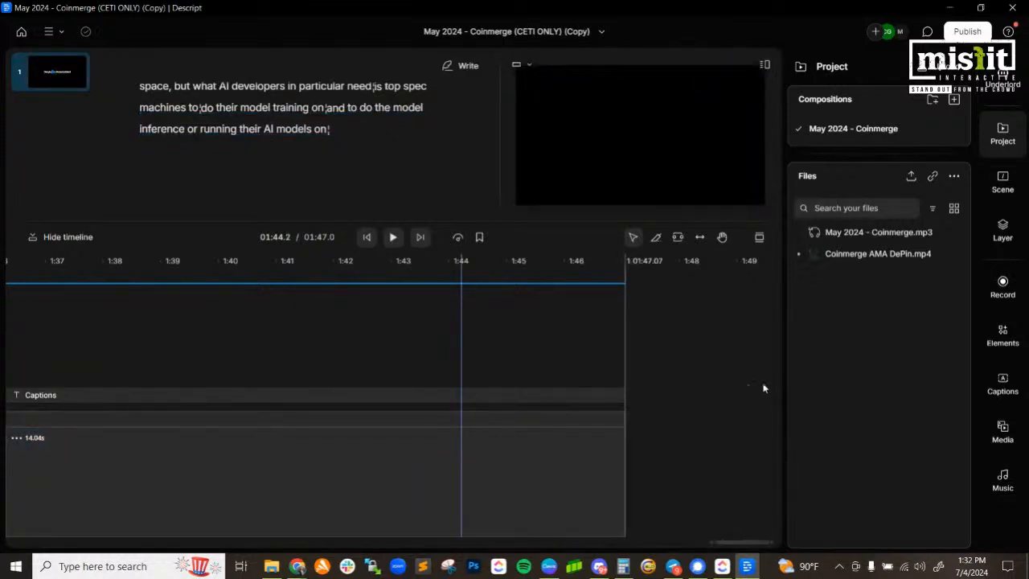
click(956, 254)
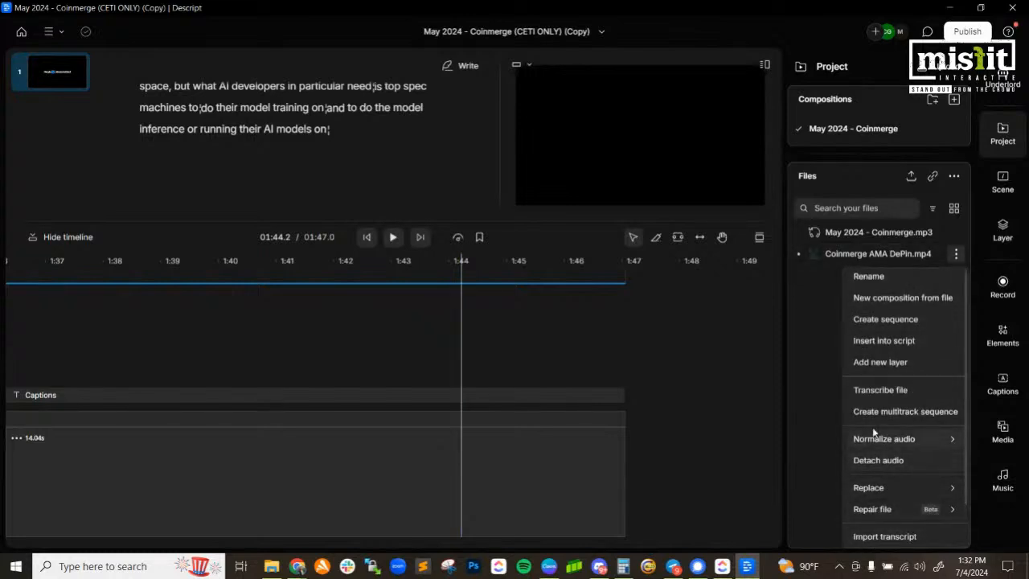
scroll(876, 402, down, 1)
click(878, 533)
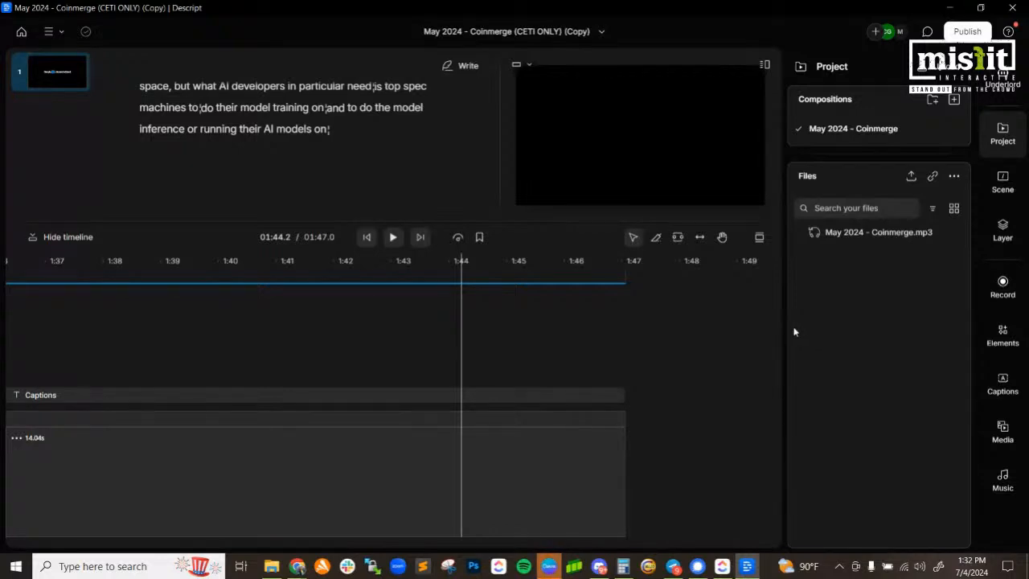
- Play back the Coinmerge narration from the start of the timeline
click(702, 398)
key(ctrl+a)
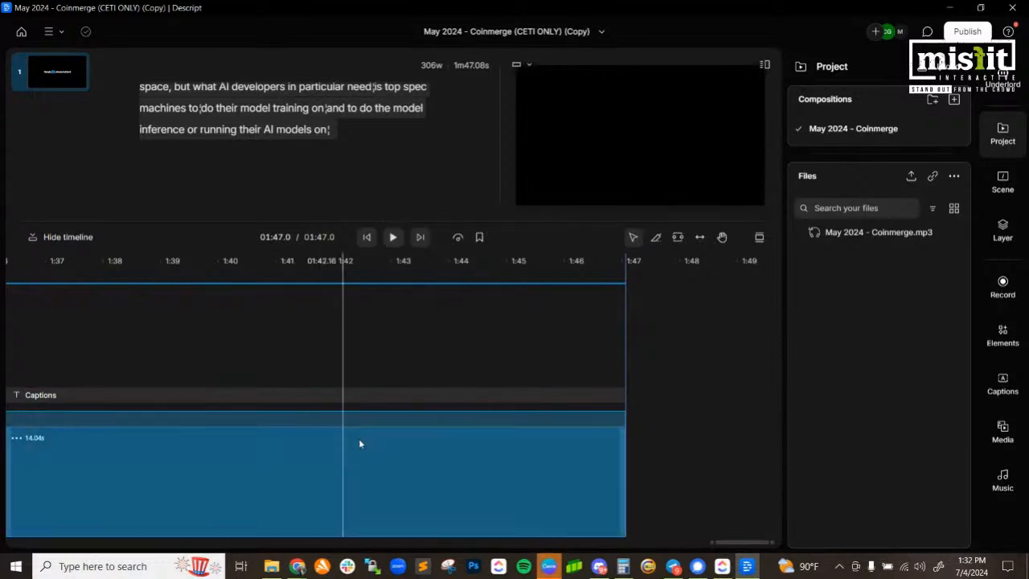
drag(746, 544, 2, 547)
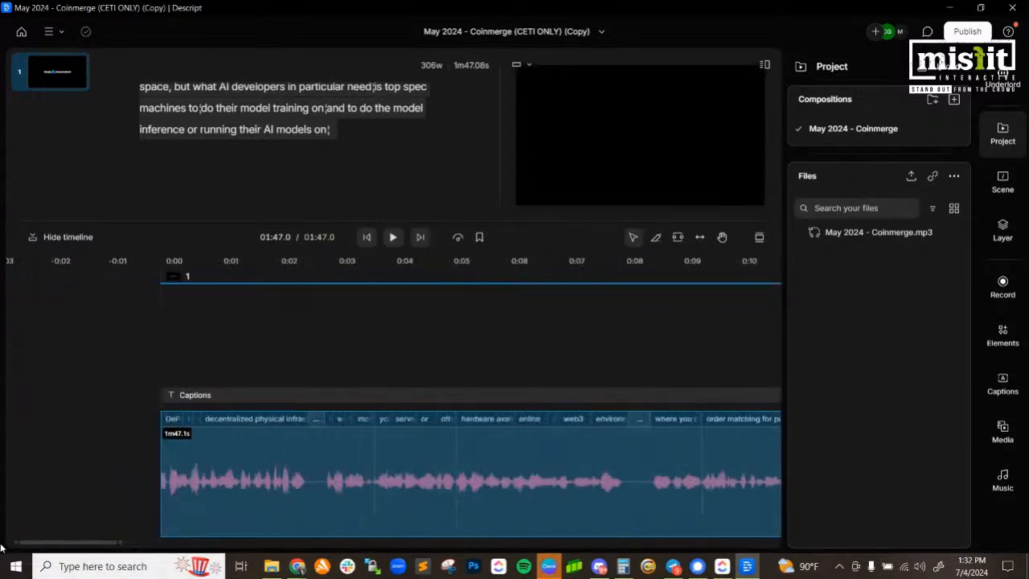
click(165, 274)
click(393, 238)
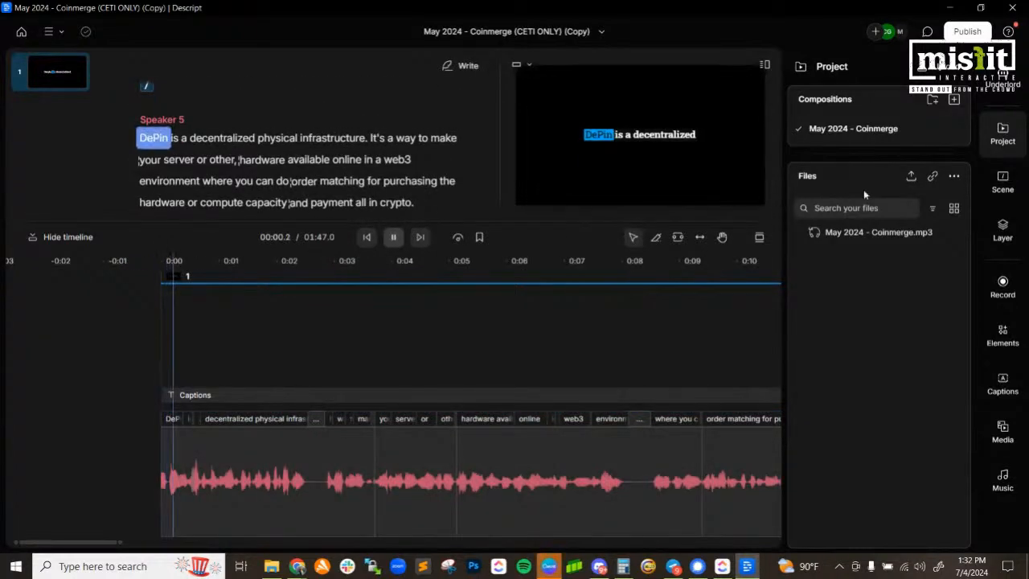
- Compare the narration with Studio Sound off and back on, and set its volume to -1.3 dB
click(1002, 74)
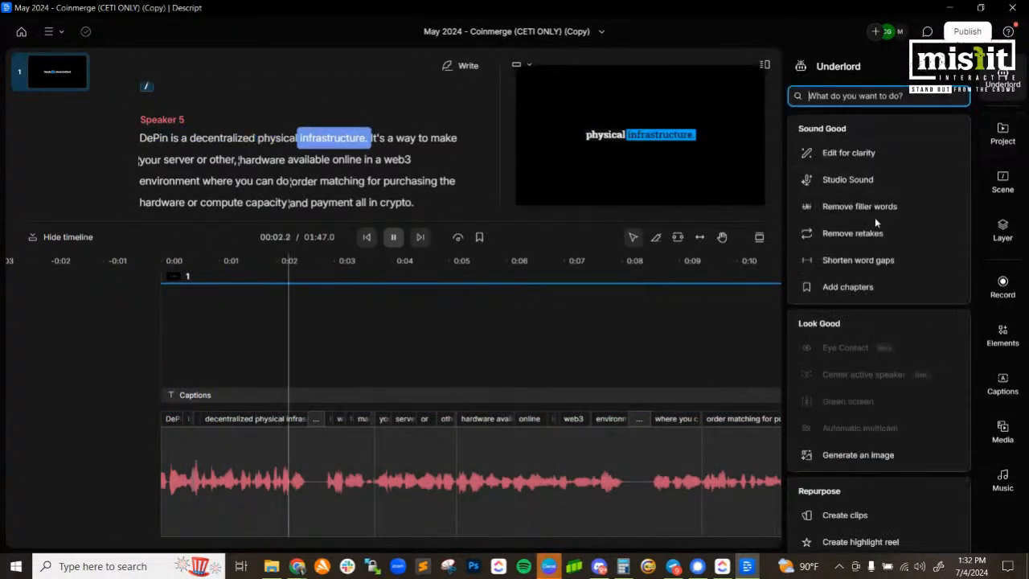
click(856, 177)
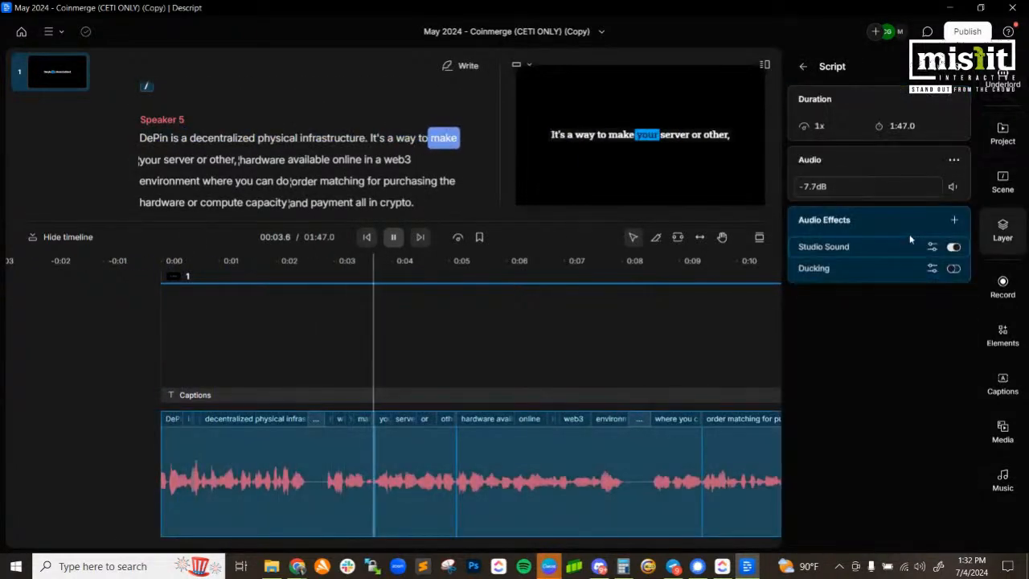
click(954, 248)
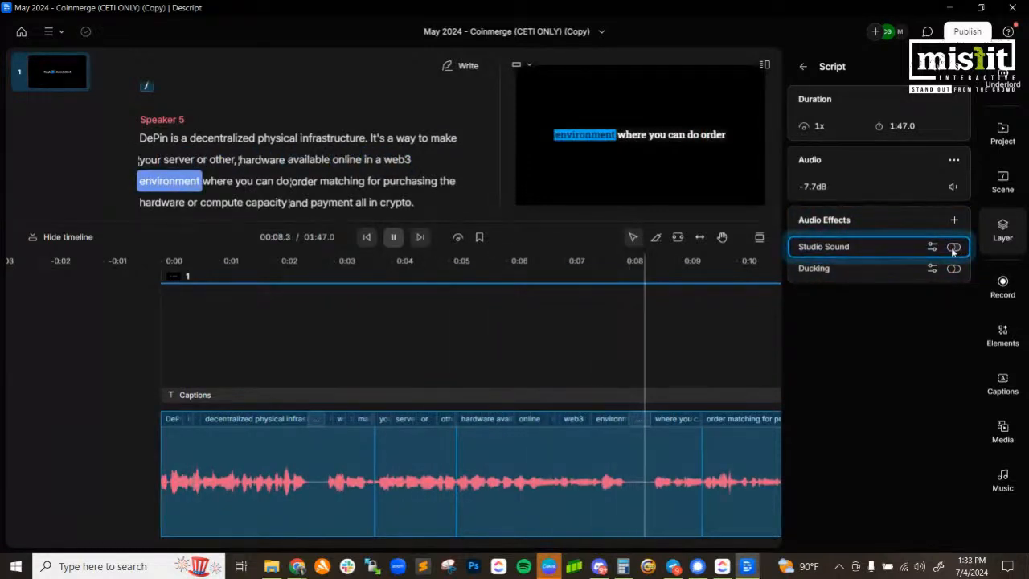
click(954, 247)
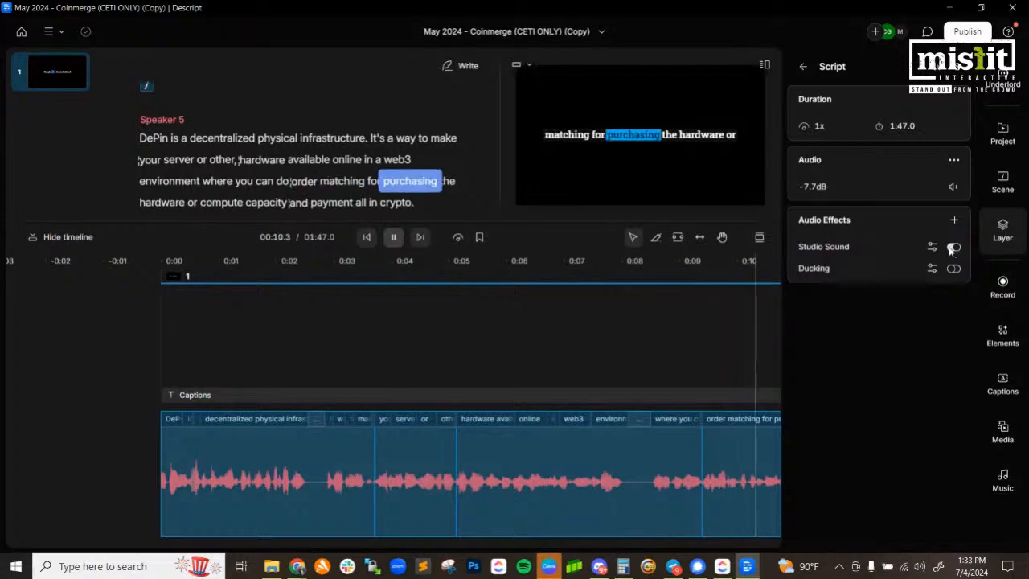
drag(828, 187, 889, 186)
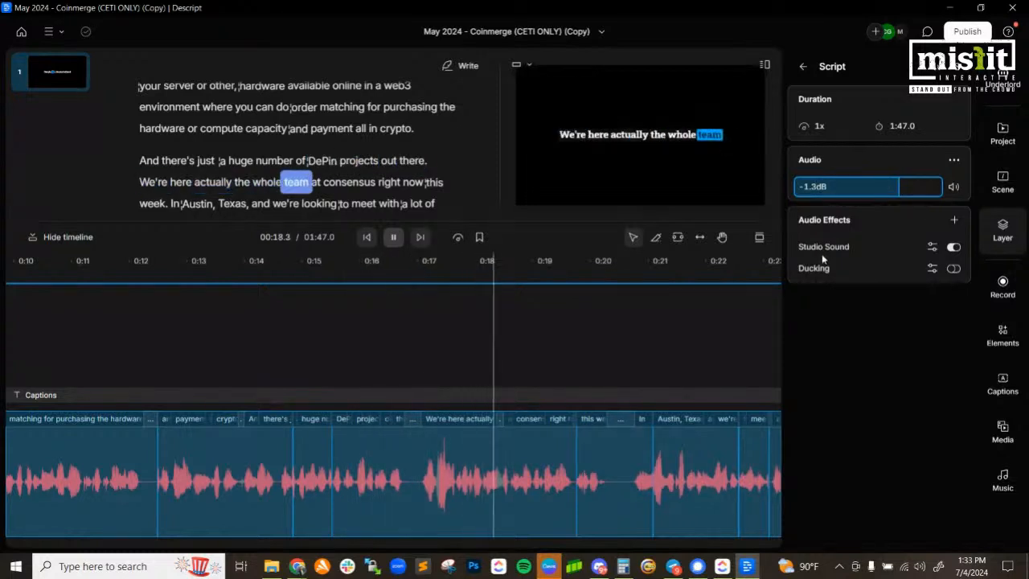
click(394, 238)
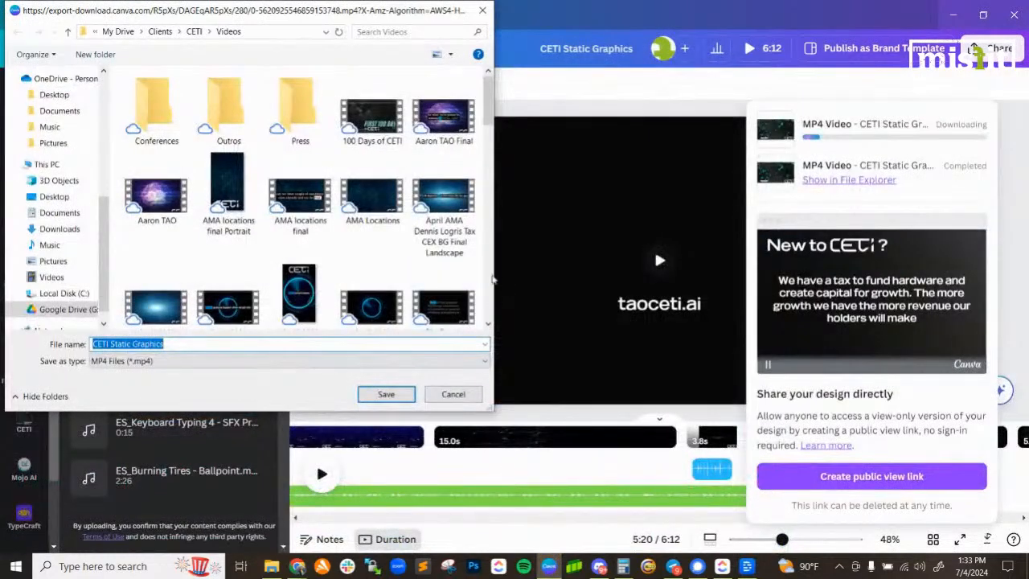
- Save the Canva video export in the CETI Videos folder as Coinmerge AMA DePin, replacing the existing file
scroll(315, 233, down, 3)
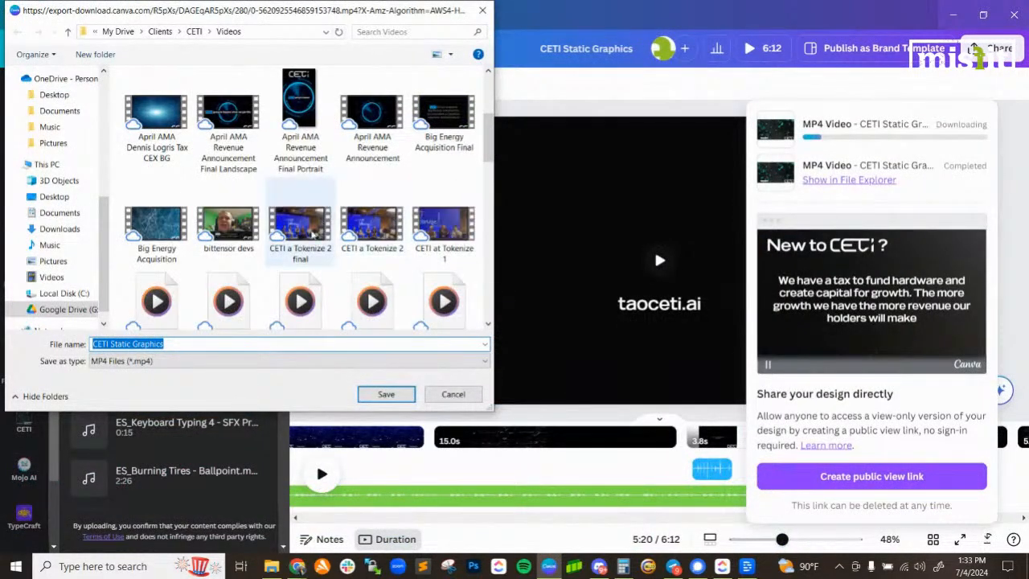
scroll(350, 176, down, 3)
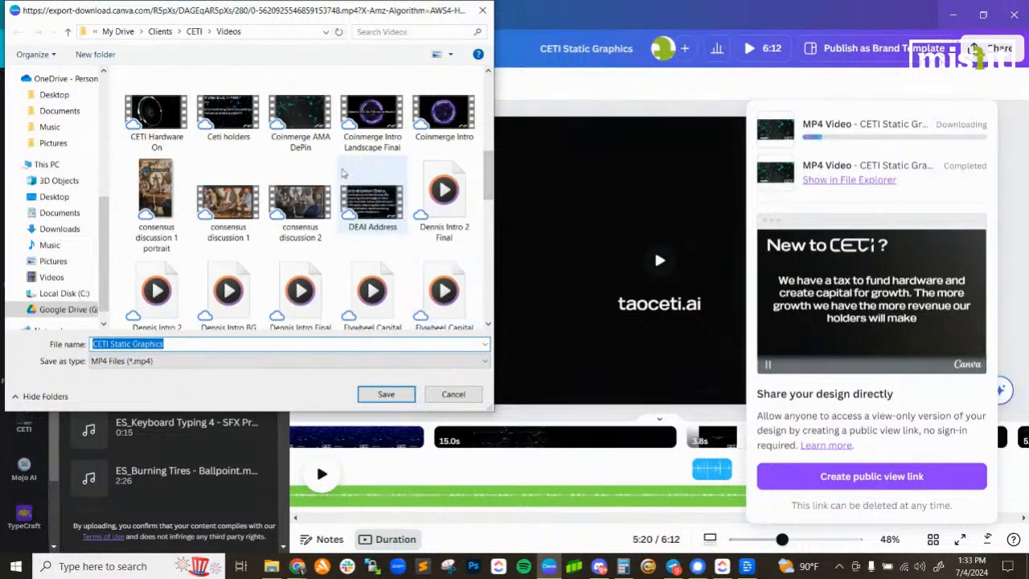
click(300, 121)
click(383, 395)
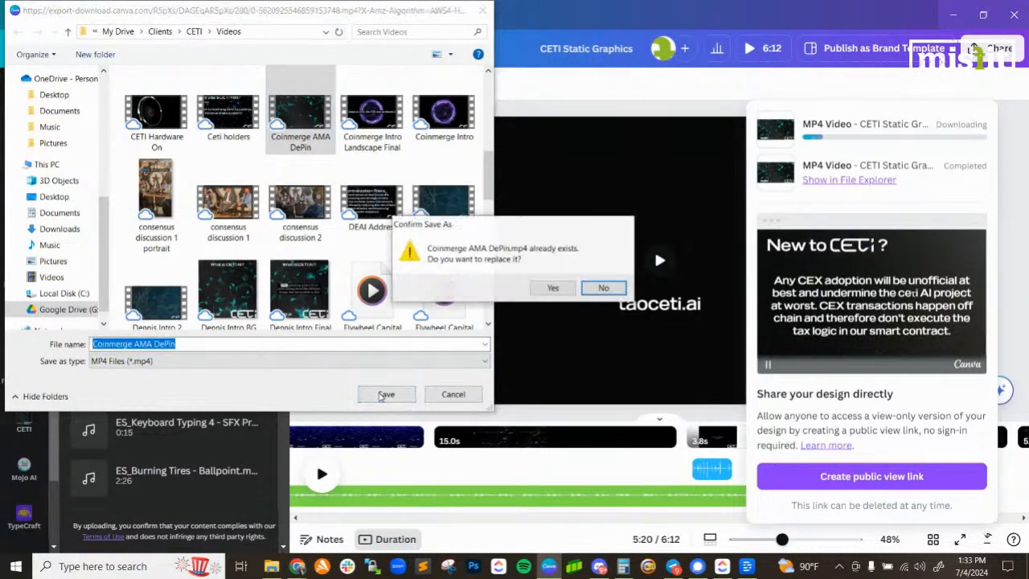
click(552, 287)
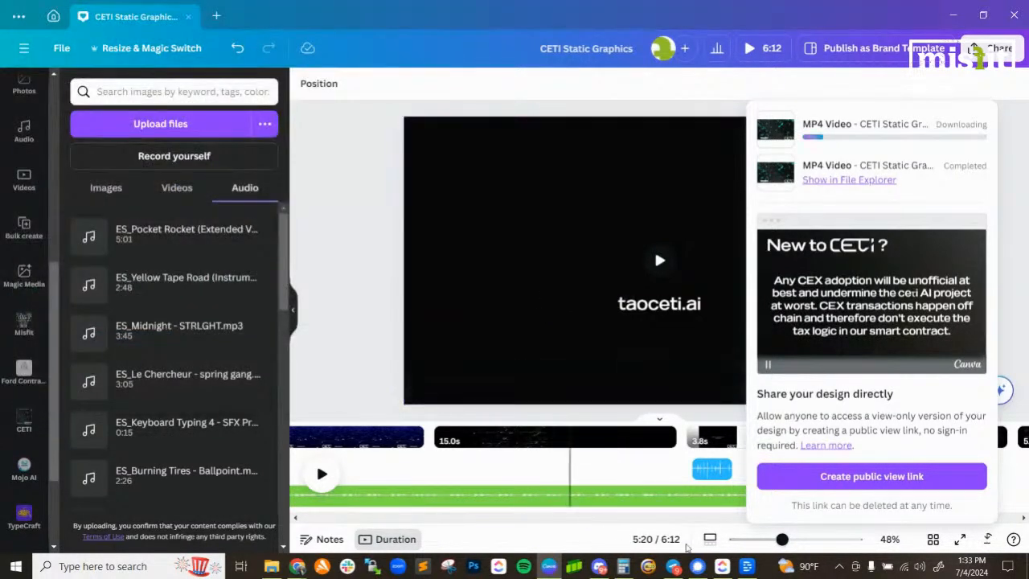
- Switch to Descript, import the Coinmerge AMA DePin video into the project files and add it as a new layer
click(747, 566)
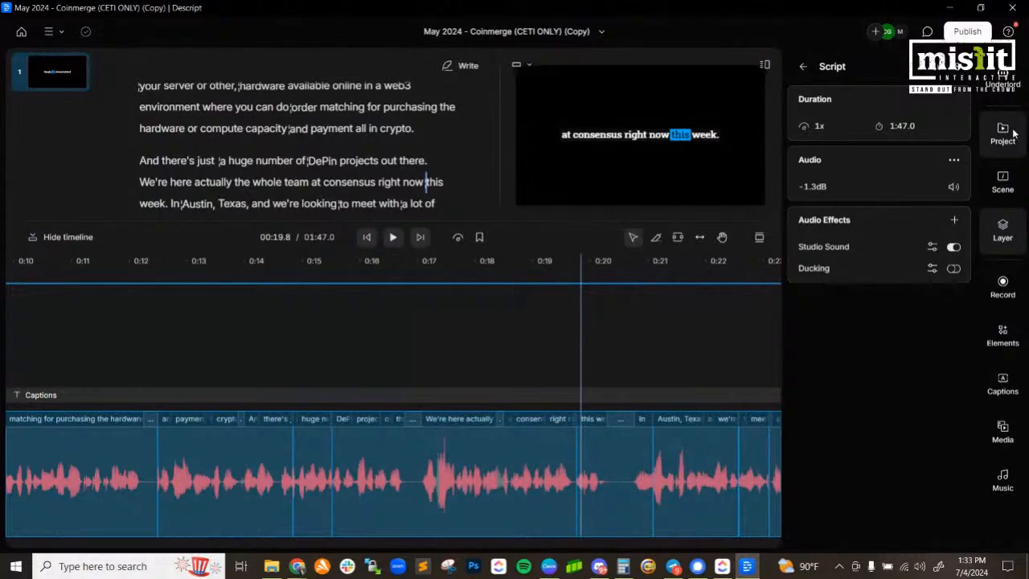
click(1004, 134)
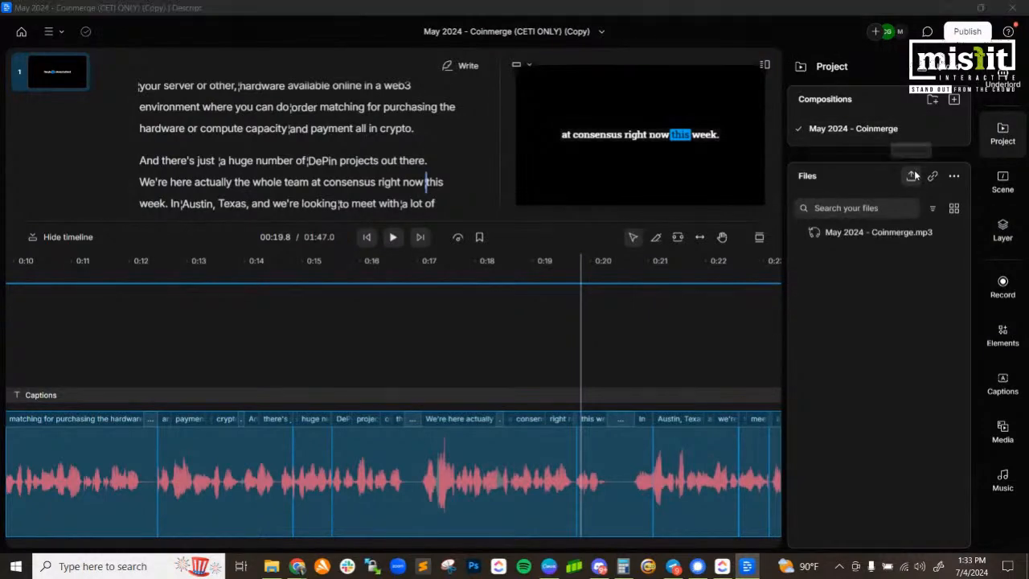
click(912, 176)
scroll(498, 132, down, 3)
click(331, 344)
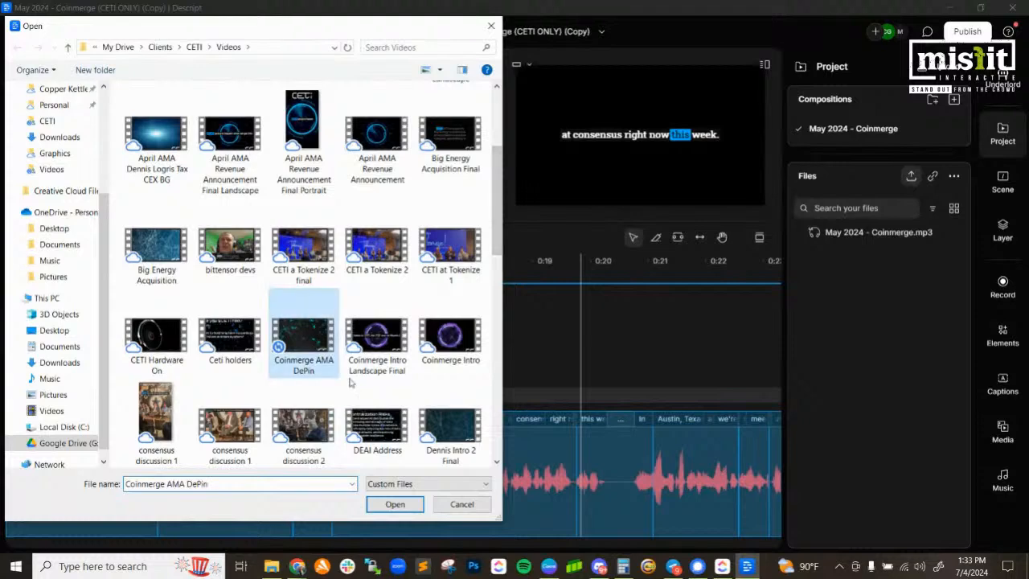
click(395, 504)
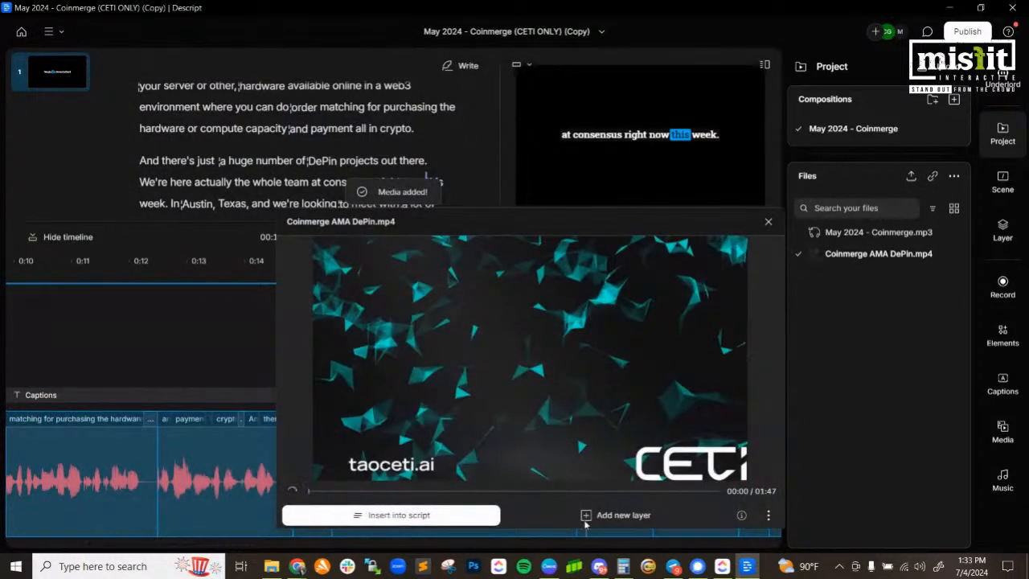
click(589, 516)
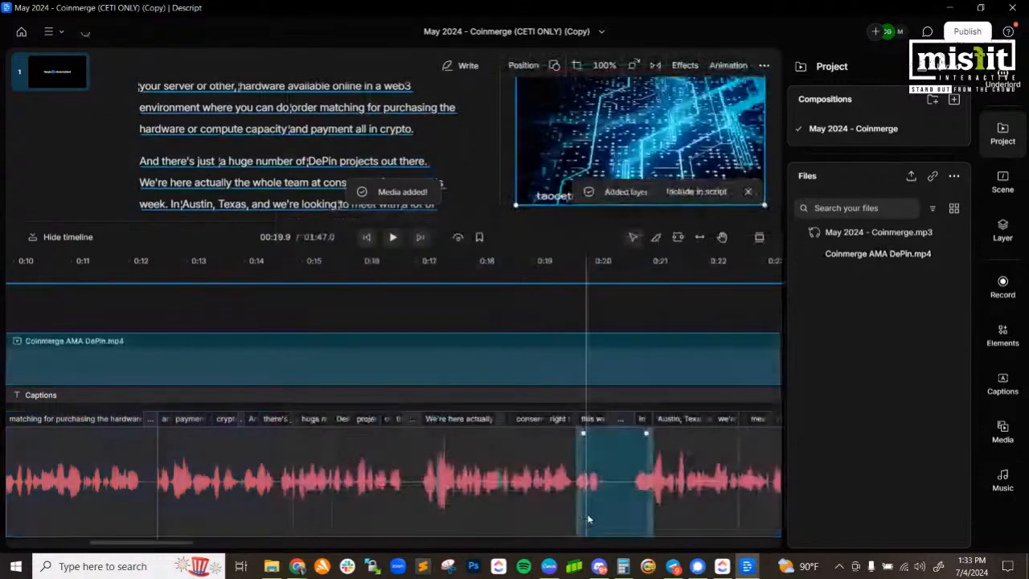
- Send the Coinmerge AMA DePin.mp4 layer to the back, behind the captions
right_click(575, 141)
mouse_move(684, 148)
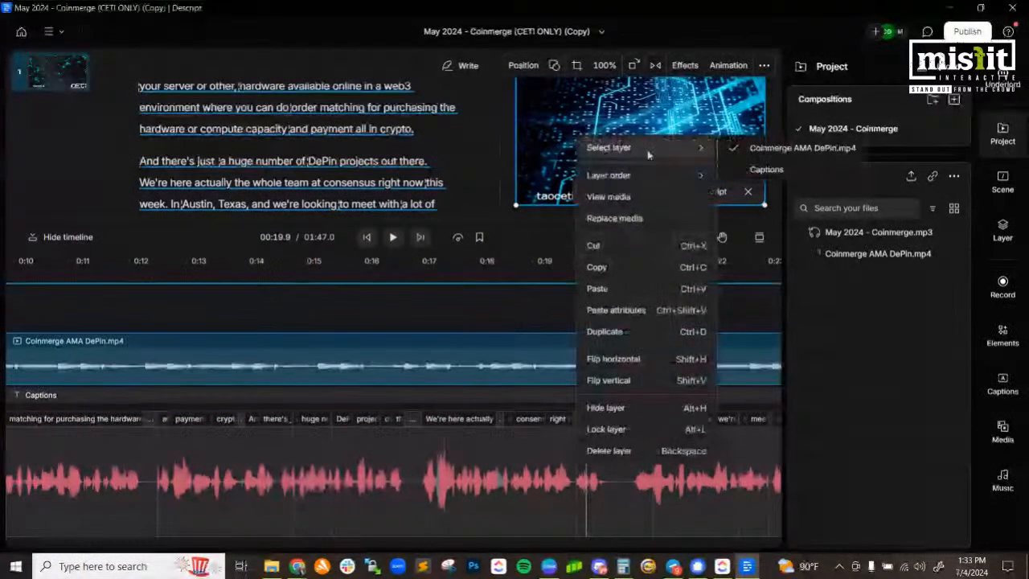
mouse_move(652, 180)
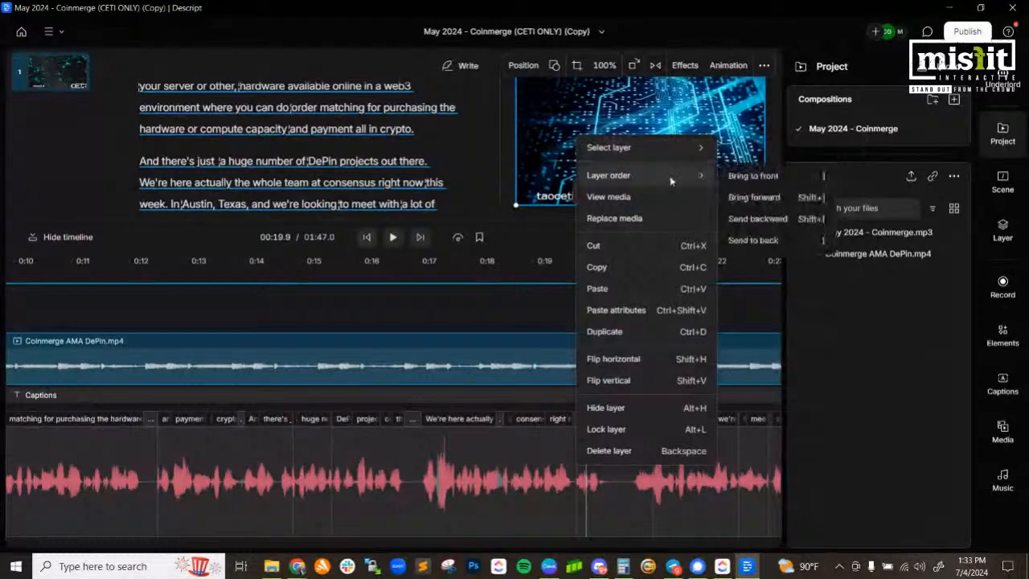
click(756, 241)
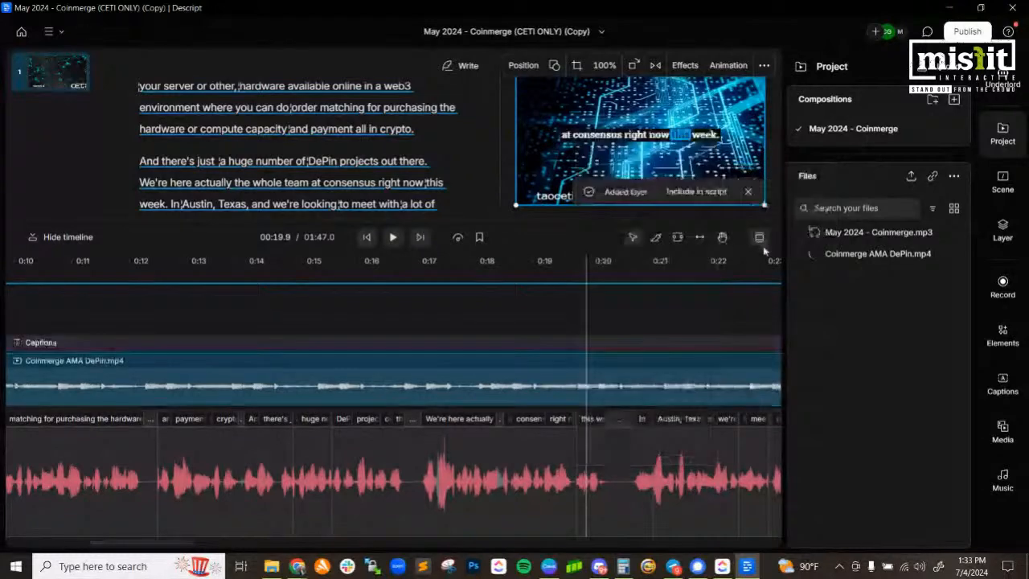
- Play the composition from the beginning to check the background video and audio mix
drag(158, 543, 24, 543)
click(169, 281)
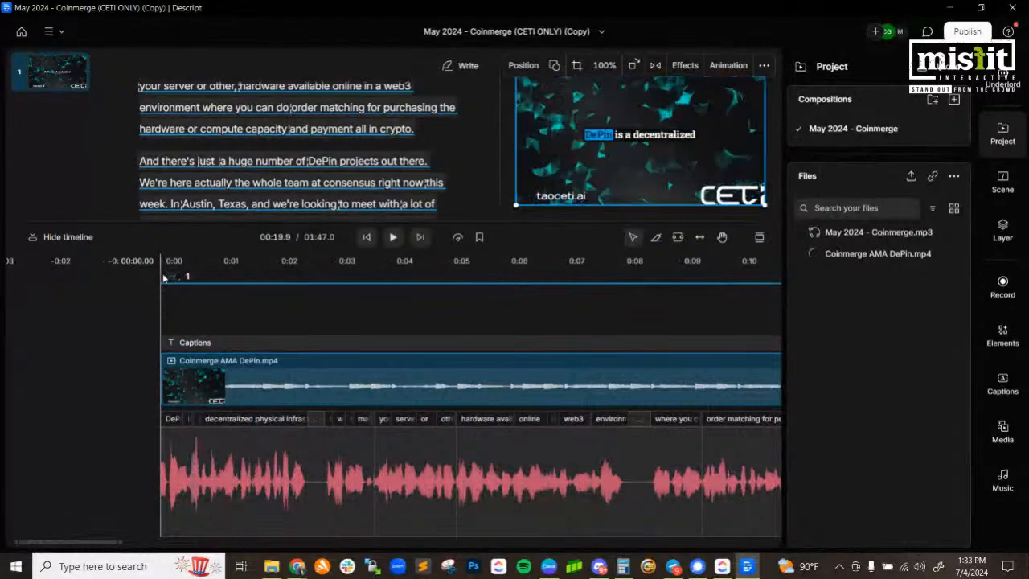
click(395, 237)
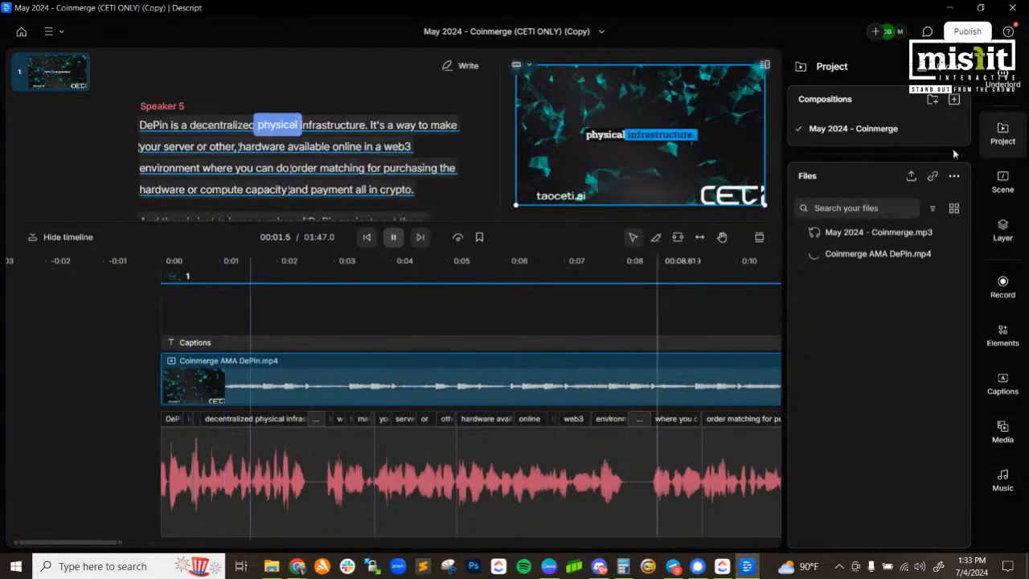
- Try Studio Sound on the Coinmerge AMA DePin.mp4 layer, and switch it back off
click(994, 143)
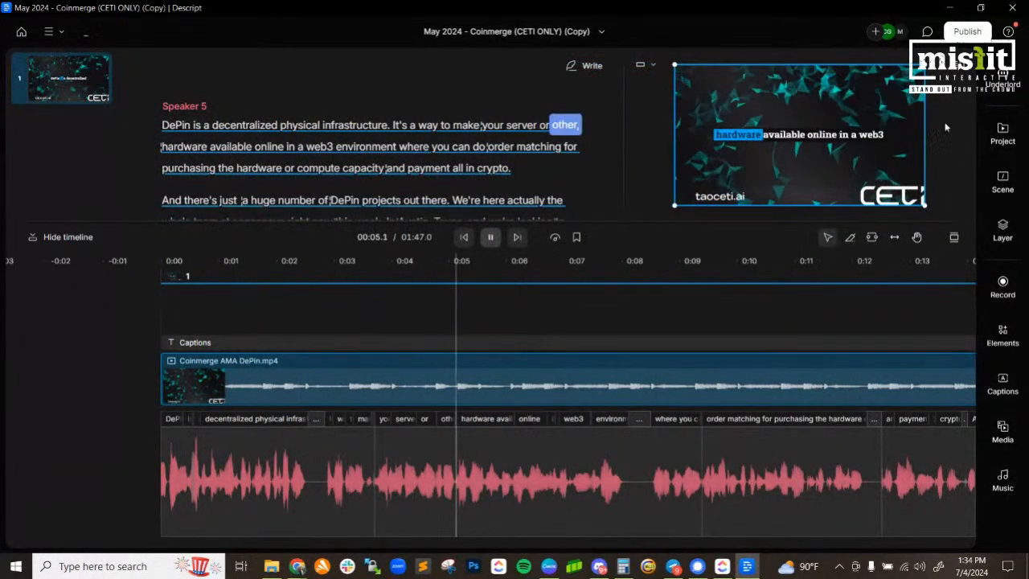
click(1002, 74)
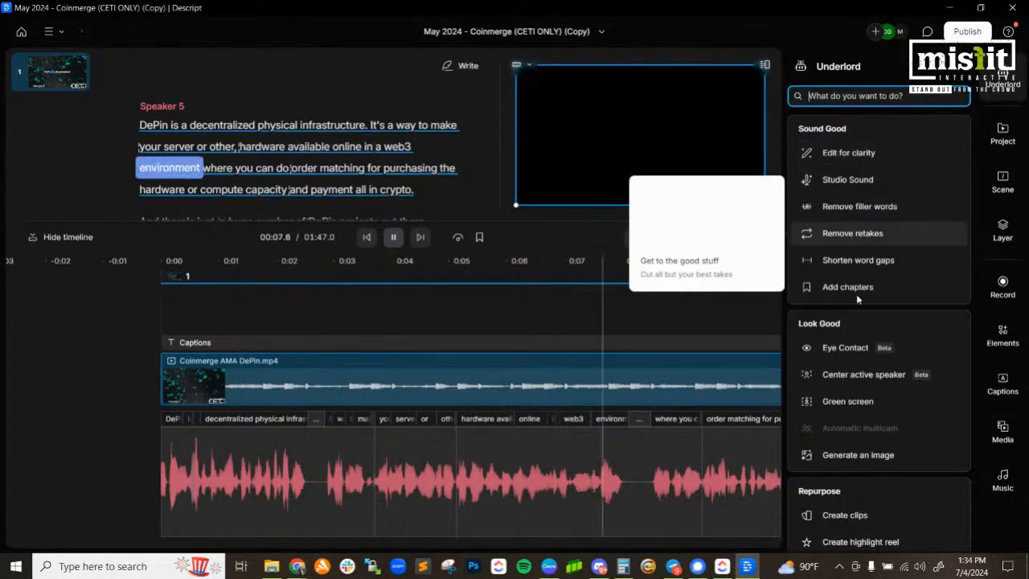
click(862, 177)
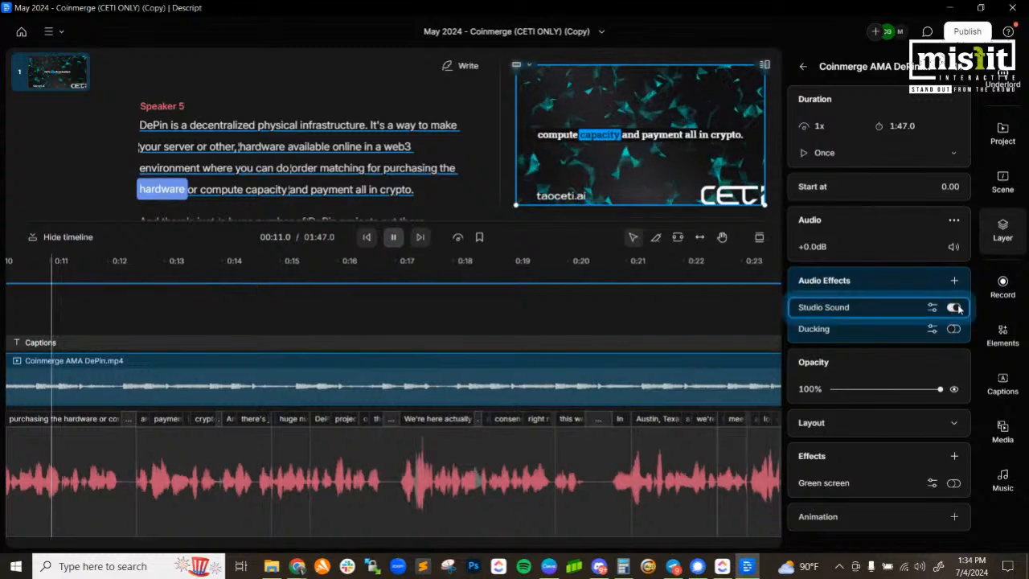
click(956, 308)
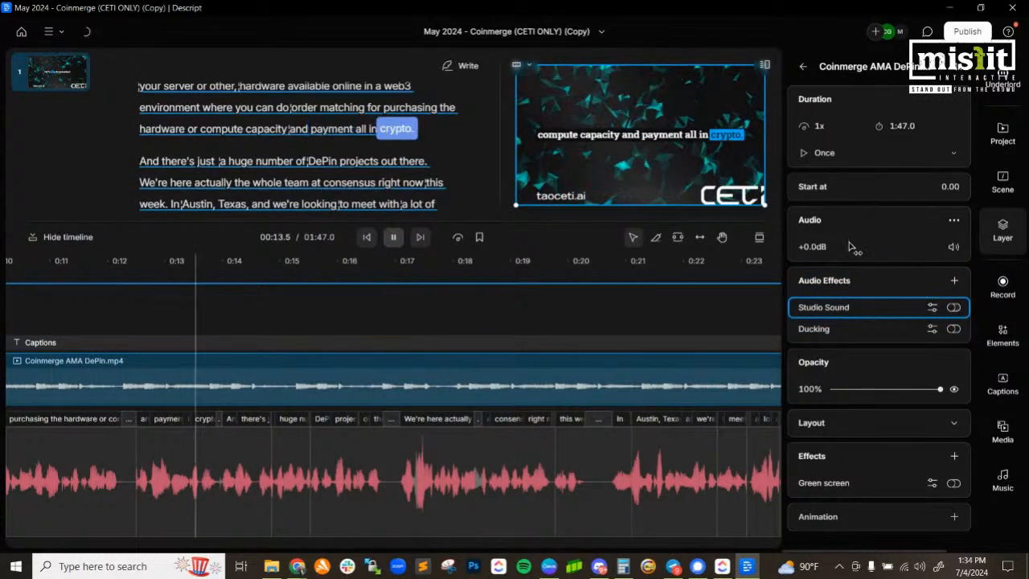
- Set the Coinmerge AMA DePin.mp4 layer's audio volume to -6.6 dB and listen to the mix
drag(810, 251, 747, 253)
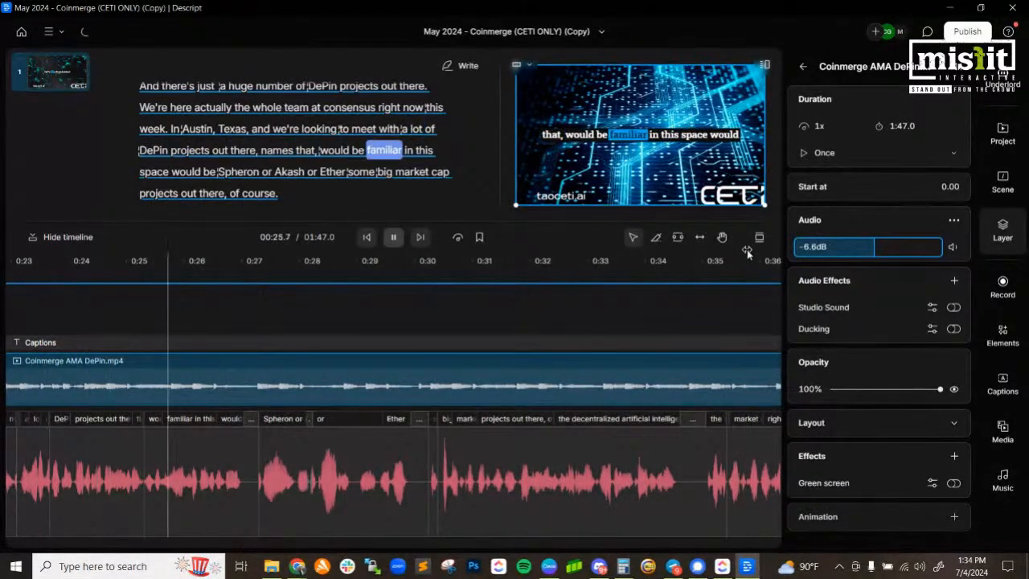
click(394, 236)
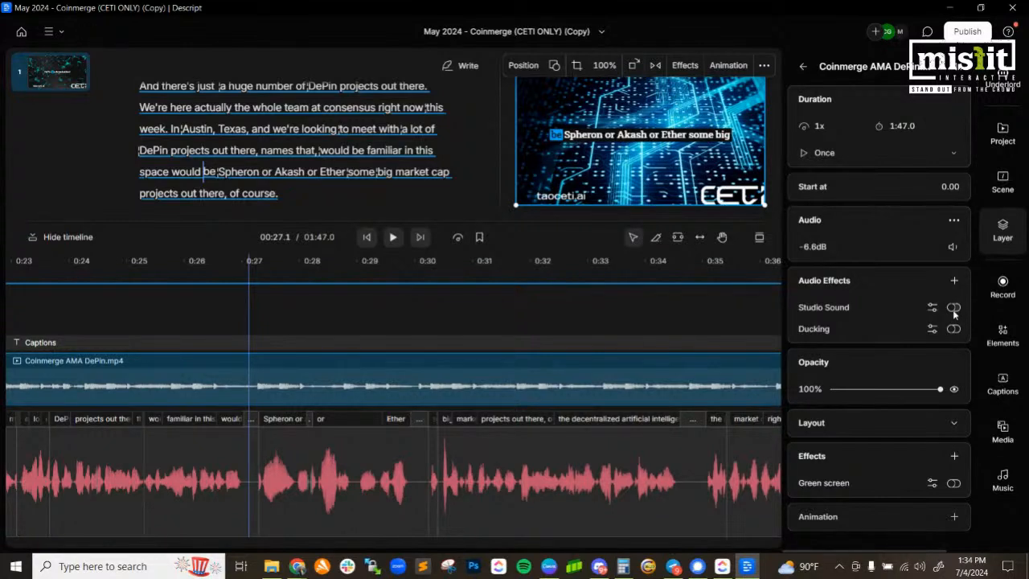
key(space)
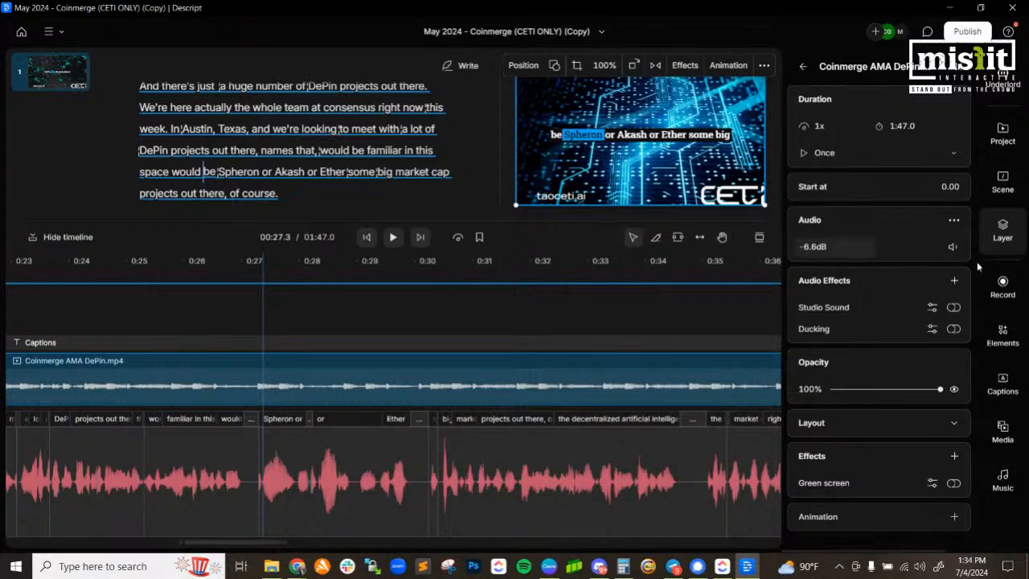
click(393, 238)
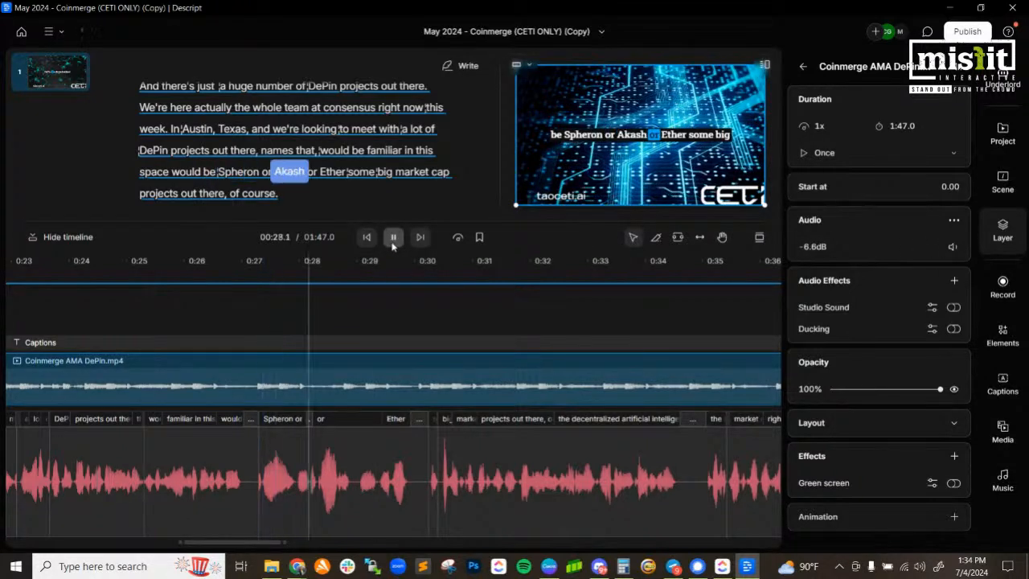
click(392, 238)
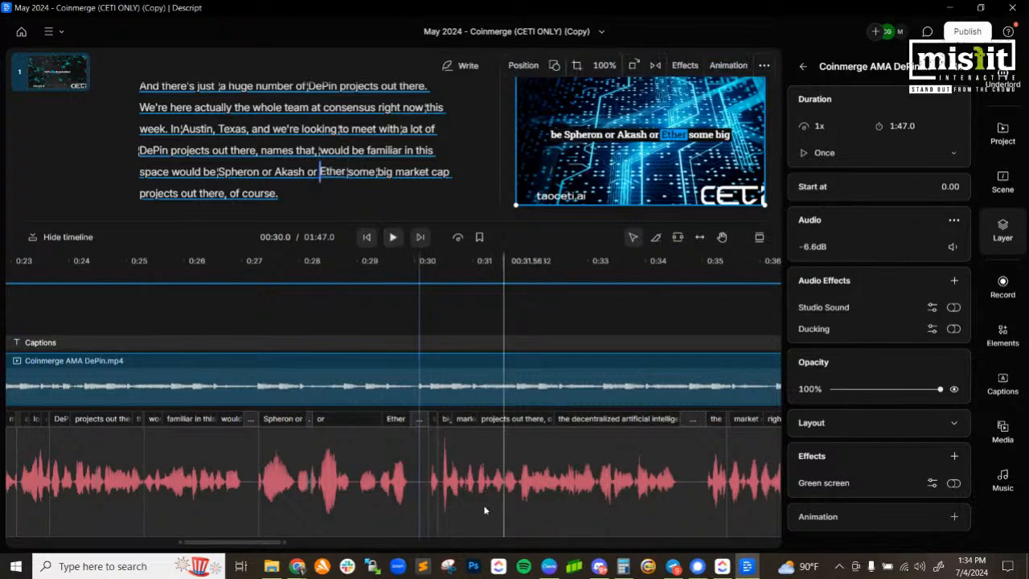
- Play the last part of the composition from about 1:32 through the CETI outro
drag(257, 549, 713, 544)
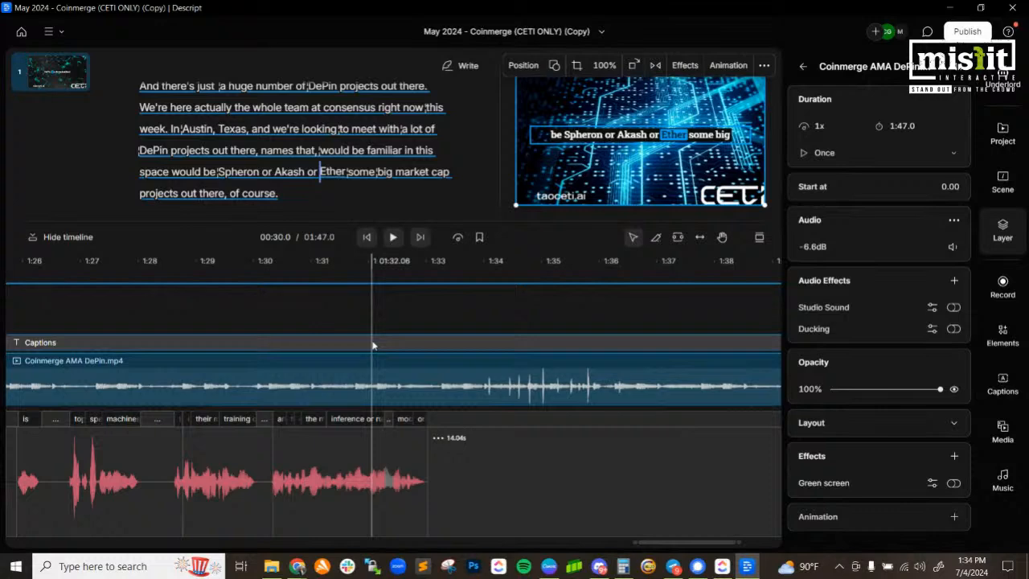
click(373, 345)
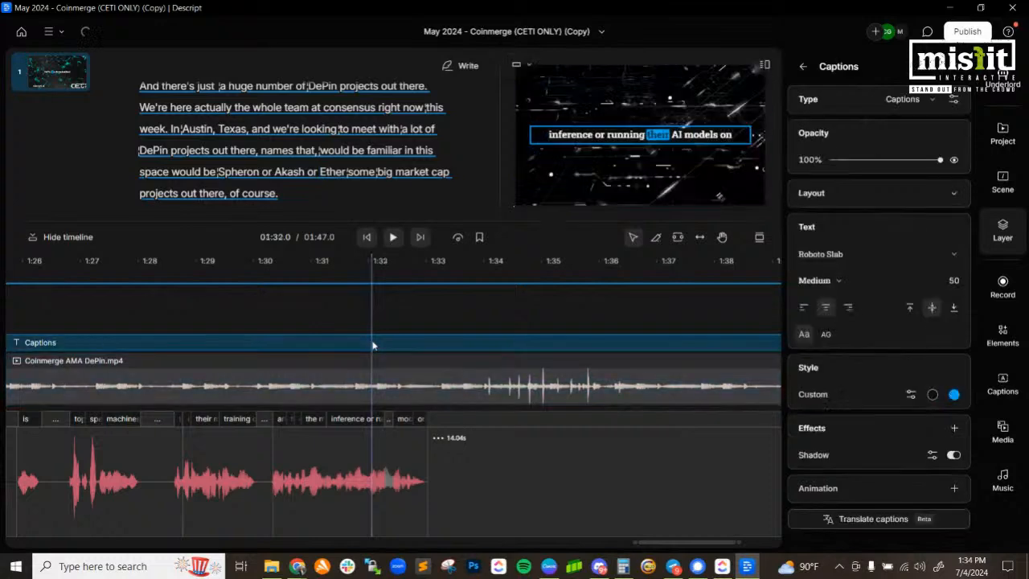
click(393, 238)
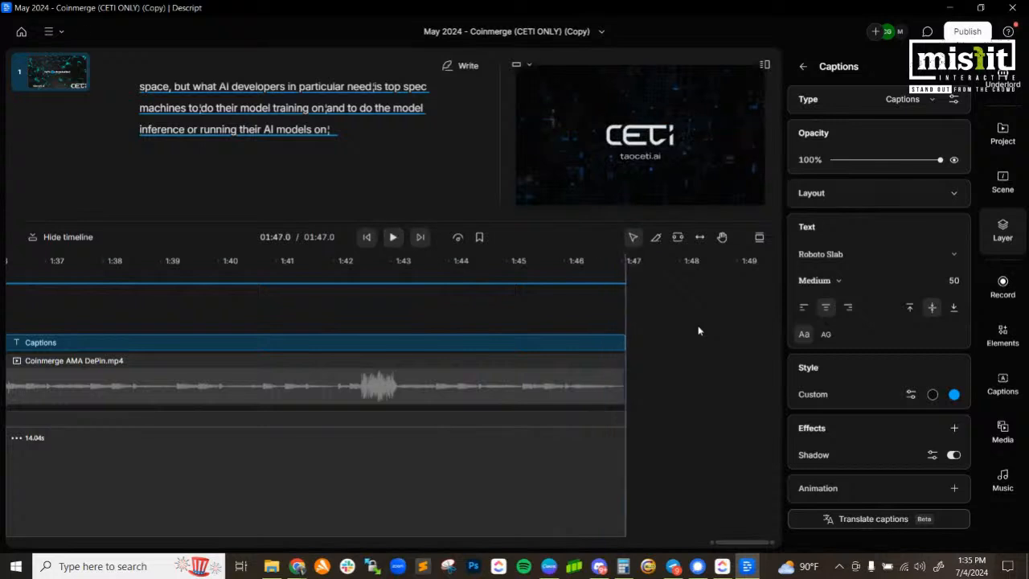
- Open the video export options for the current composition and review the audio settings
click(981, 34)
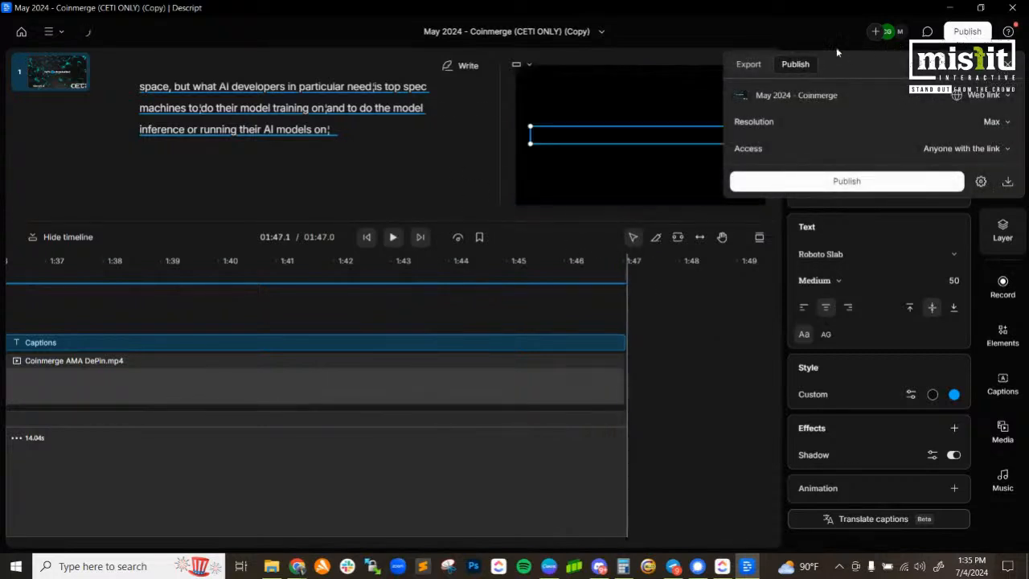
click(747, 63)
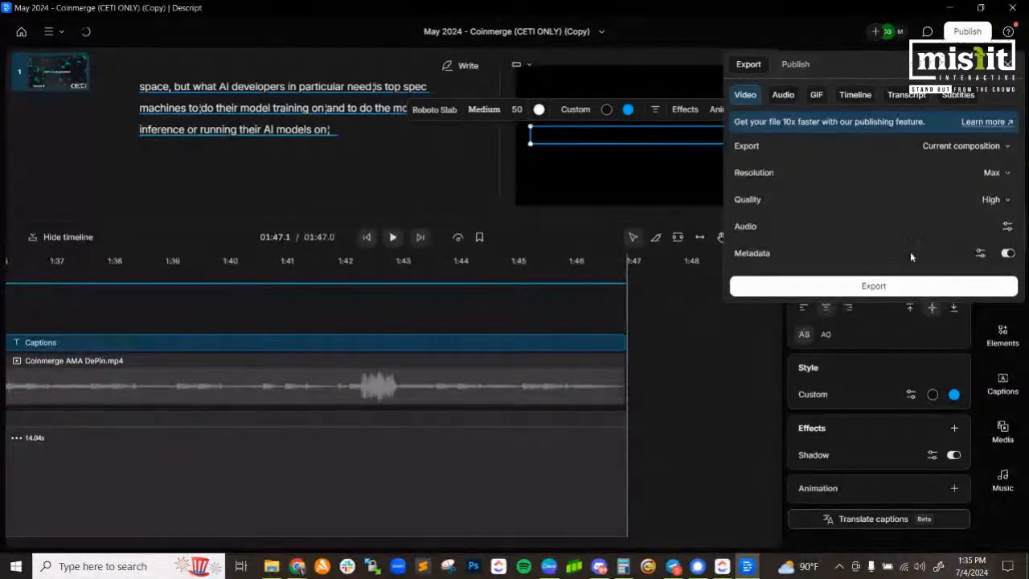
click(1006, 229)
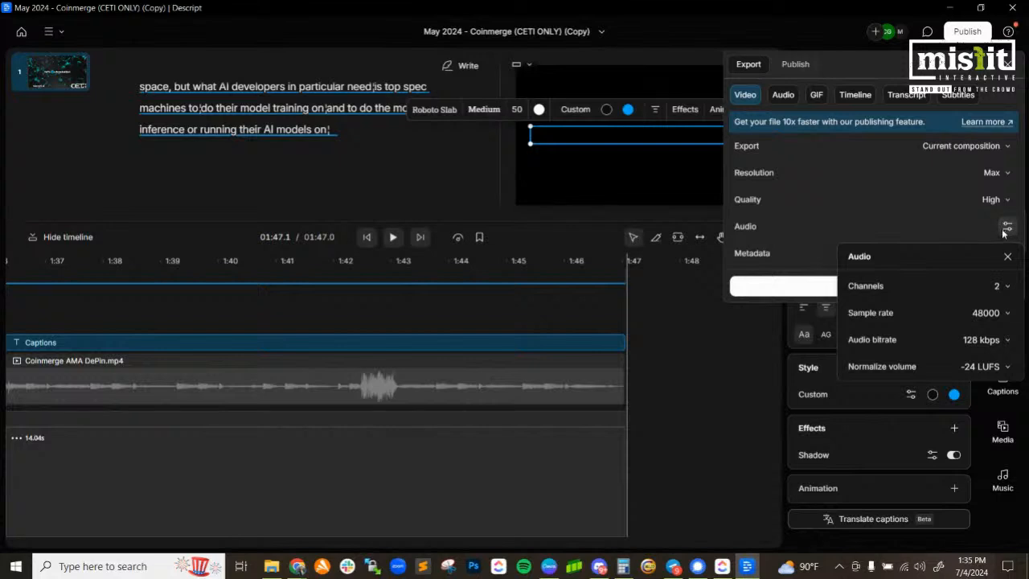
click(872, 223)
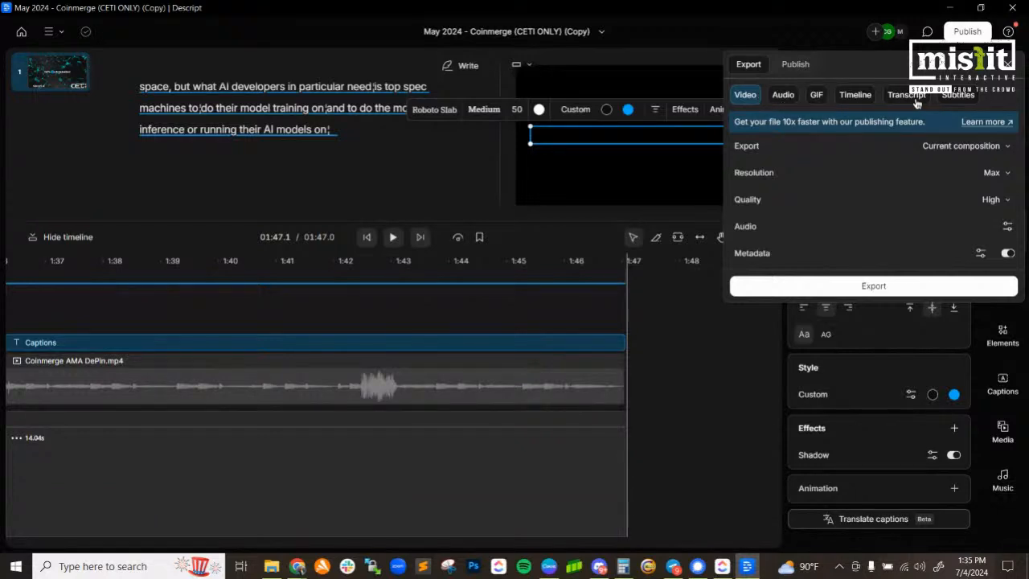
- Export the composition as an MP4 video named Coinmerge AMA DePin Final in the CETI Videos folder
click(873, 286)
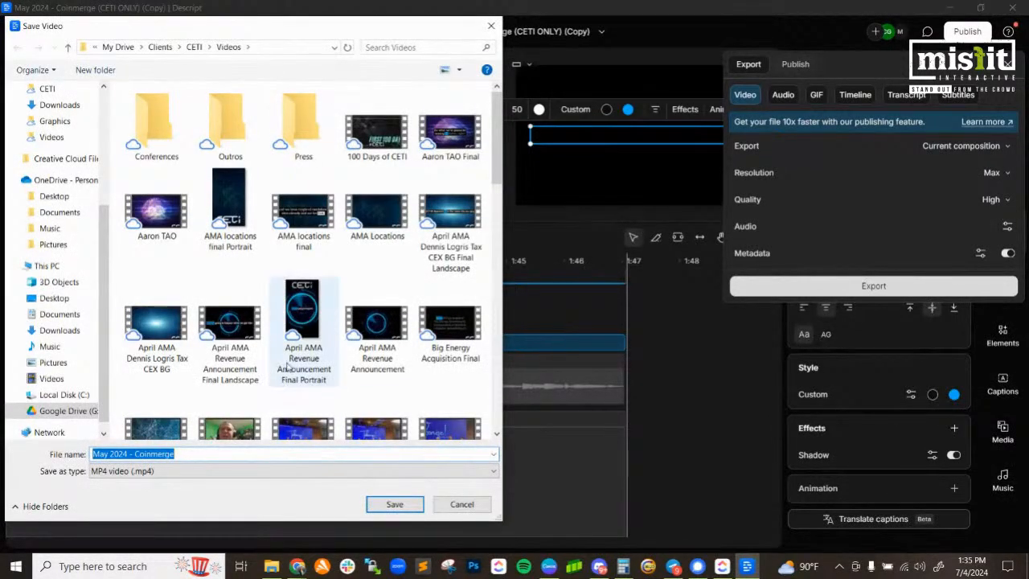
scroll(305, 322, down, 5)
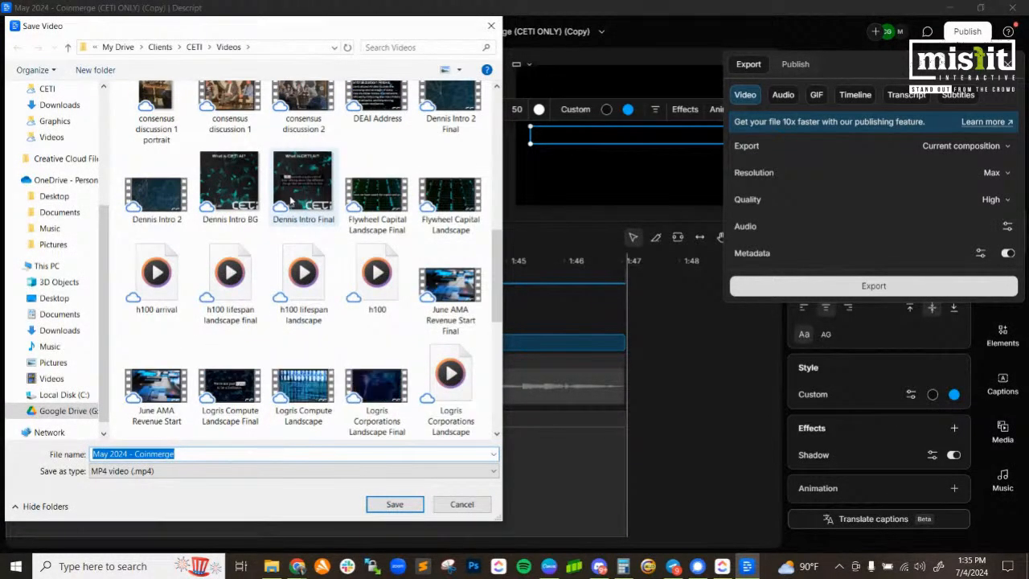
scroll(292, 201, up, 2)
click(301, 187)
click(243, 459)
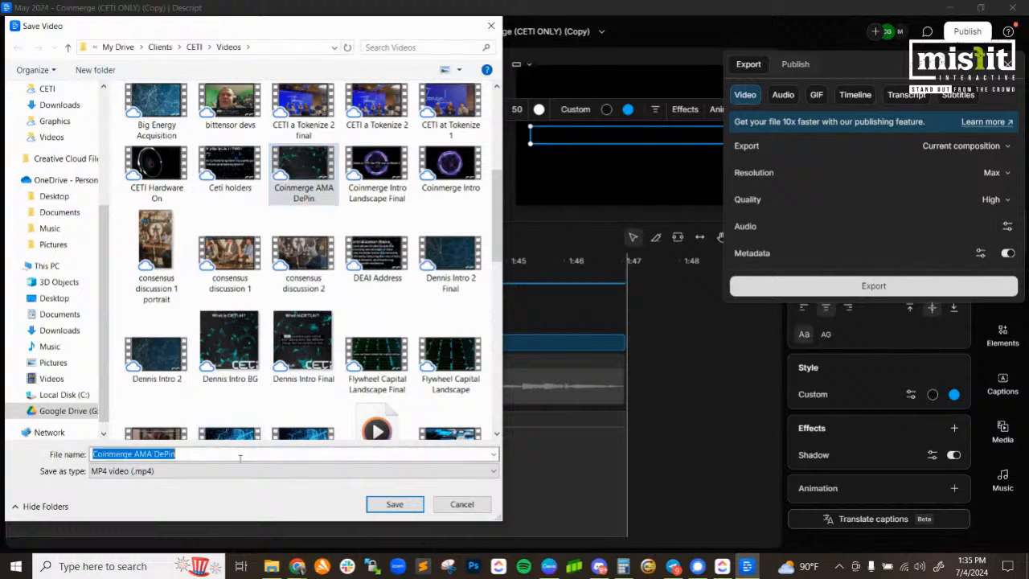
click(264, 458)
text(Final)
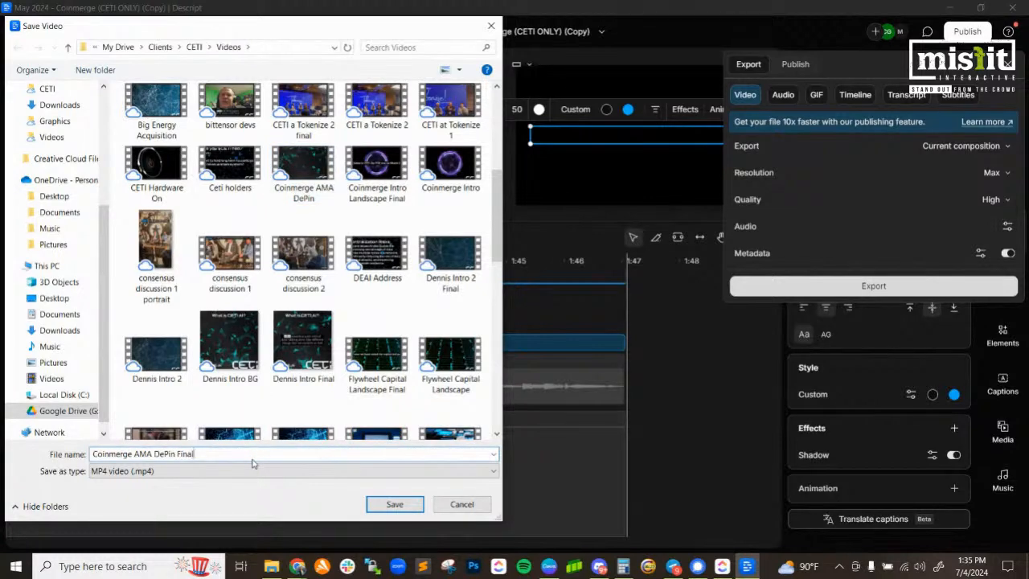
key(Return)
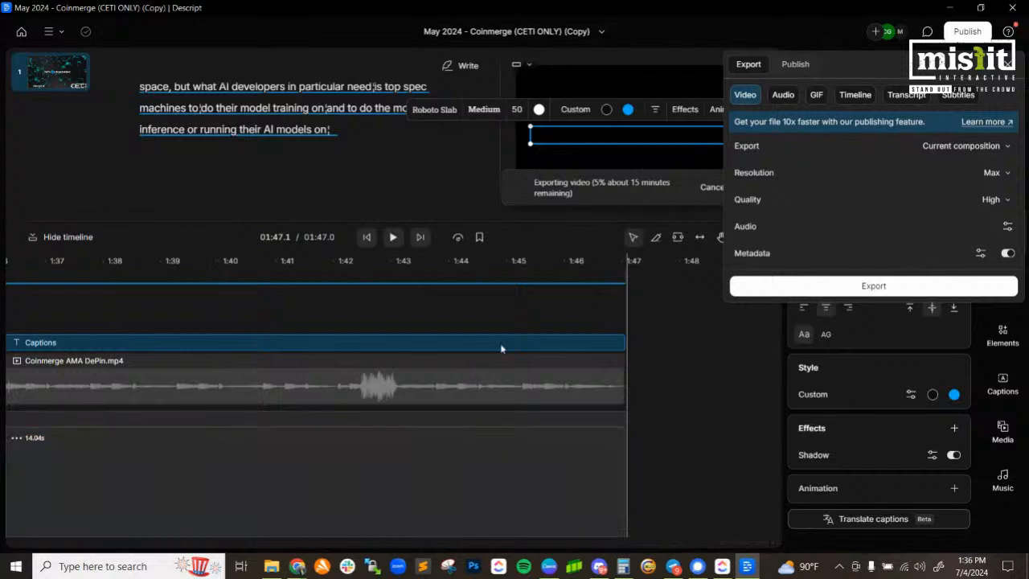
- Switch to Chrome
click(298, 569)
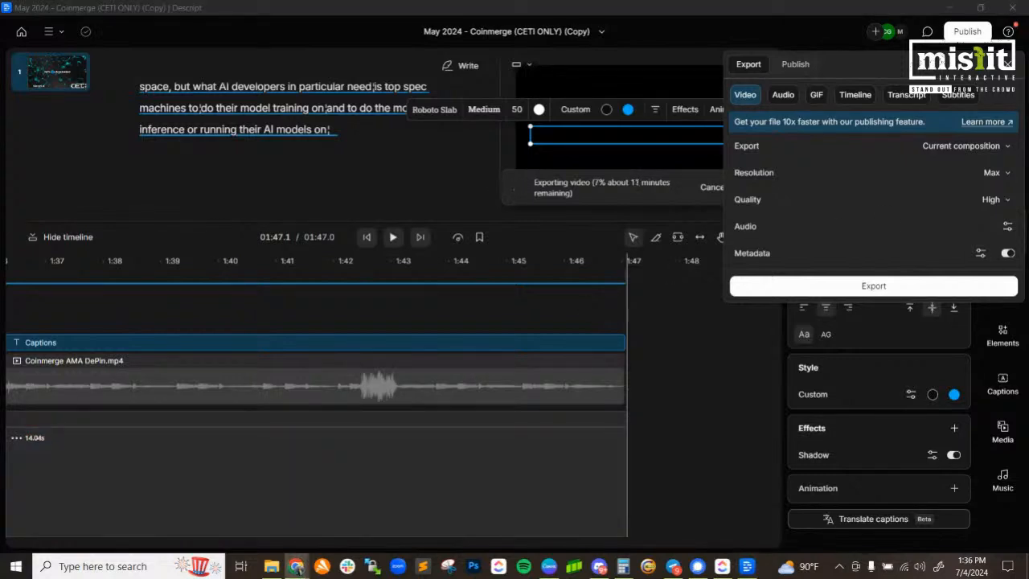